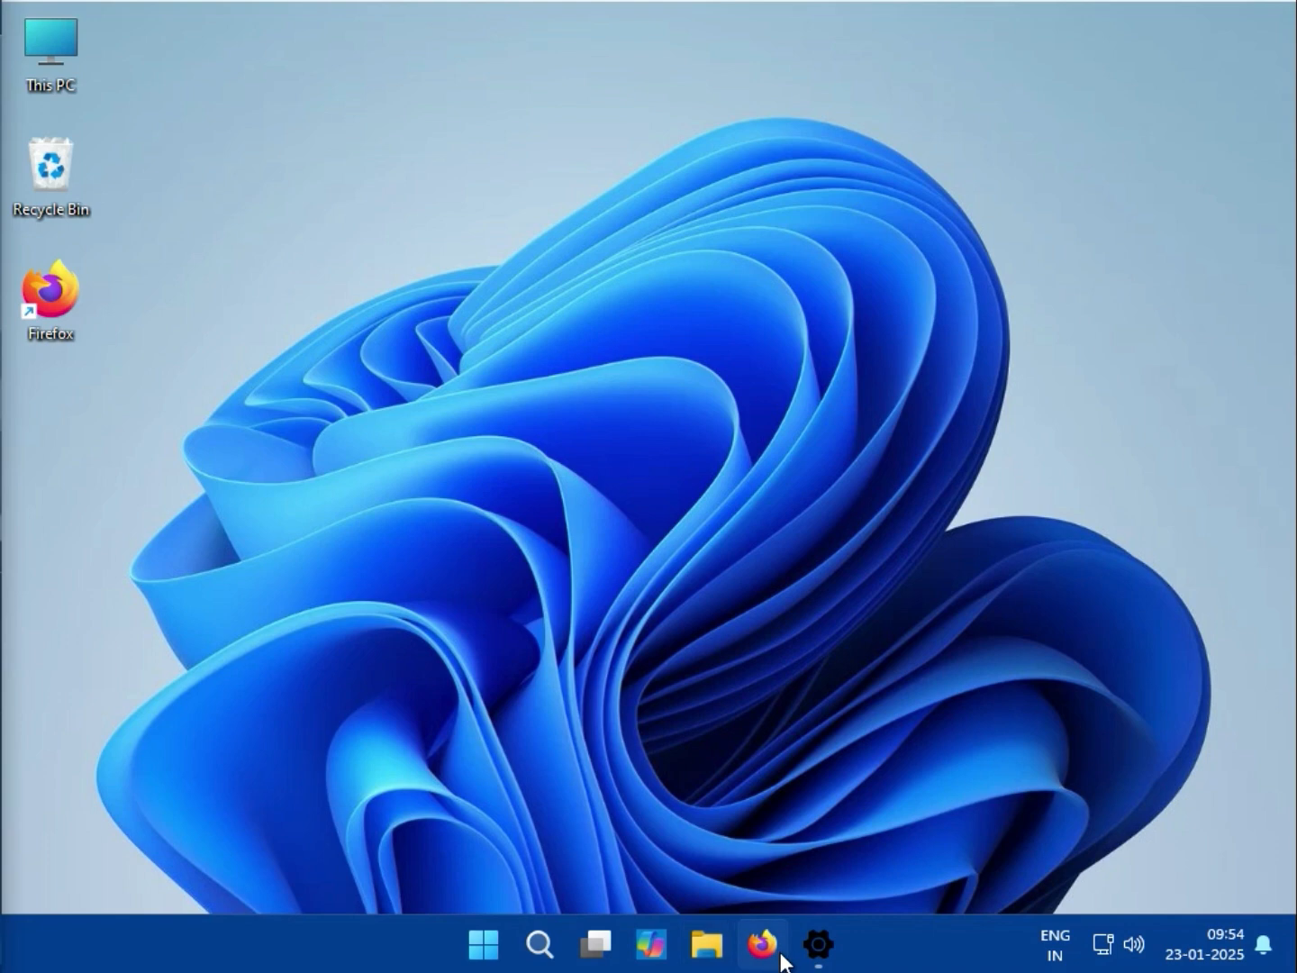
Open Firefox and search Google for "intal wifi driver dowanload".
click(806, 957)
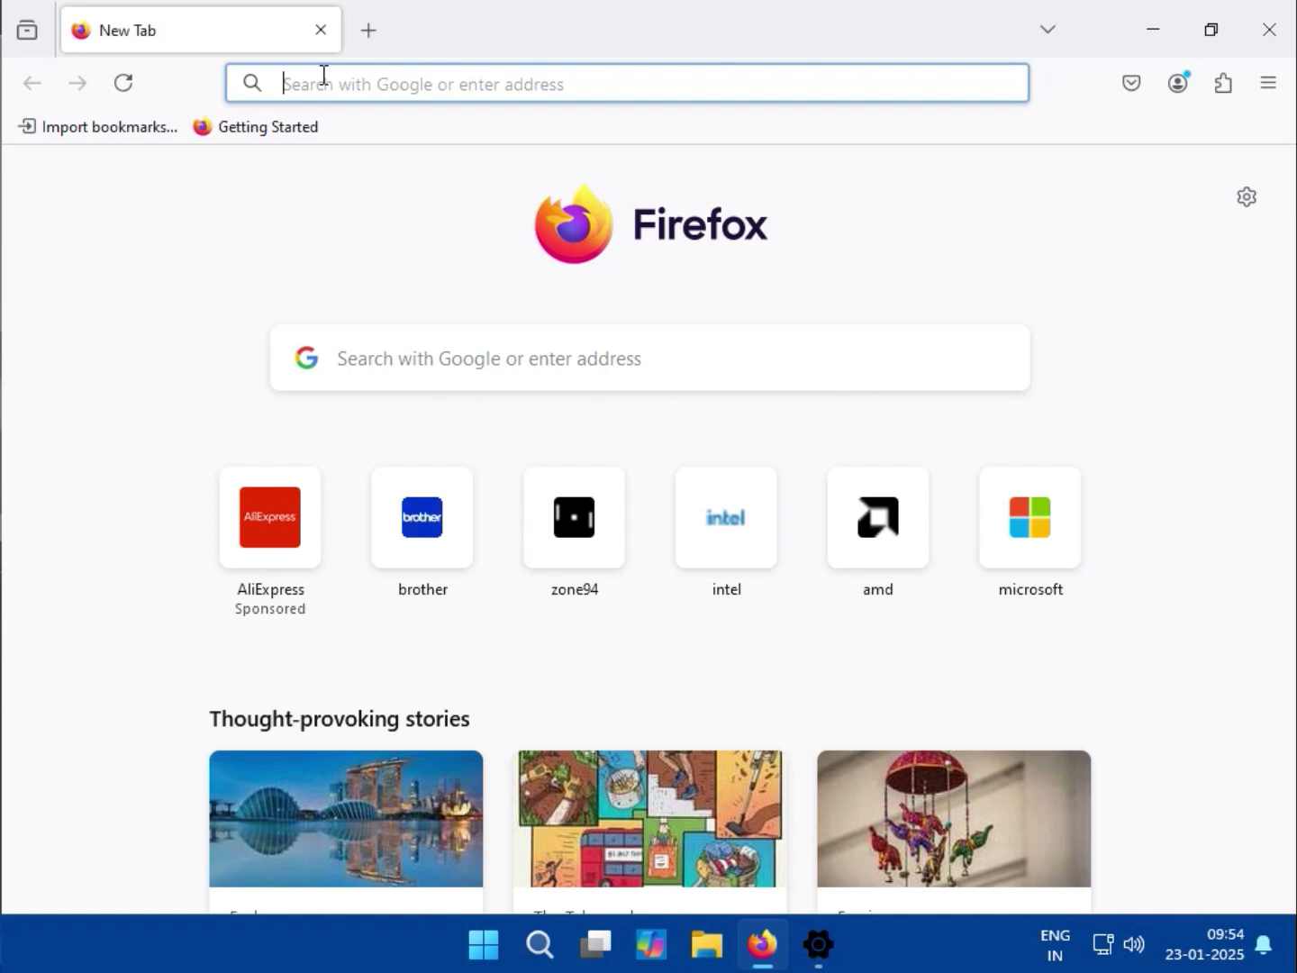
click(442, 364)
text(in)
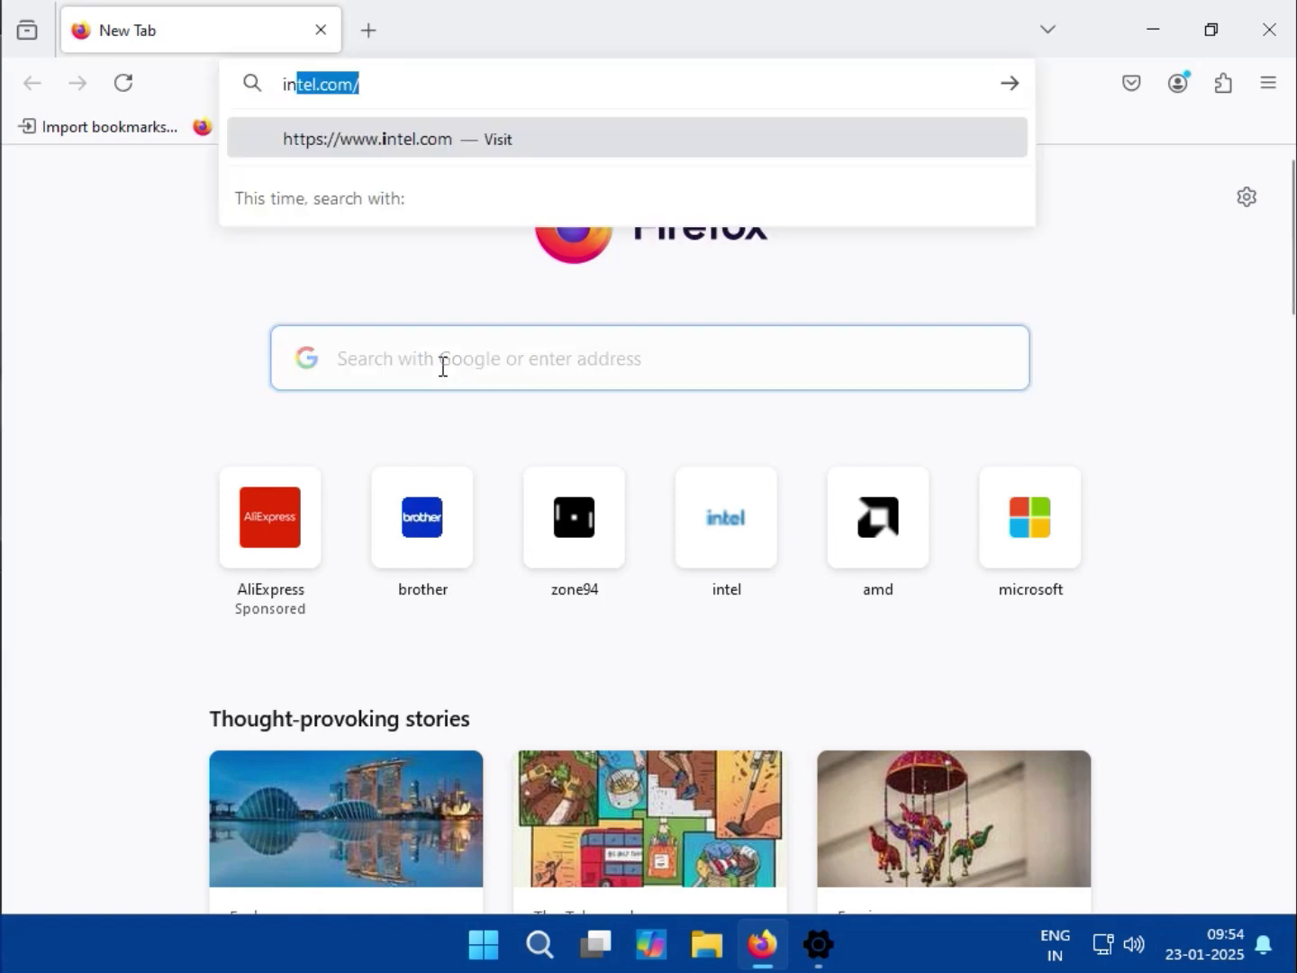
text(tal w)
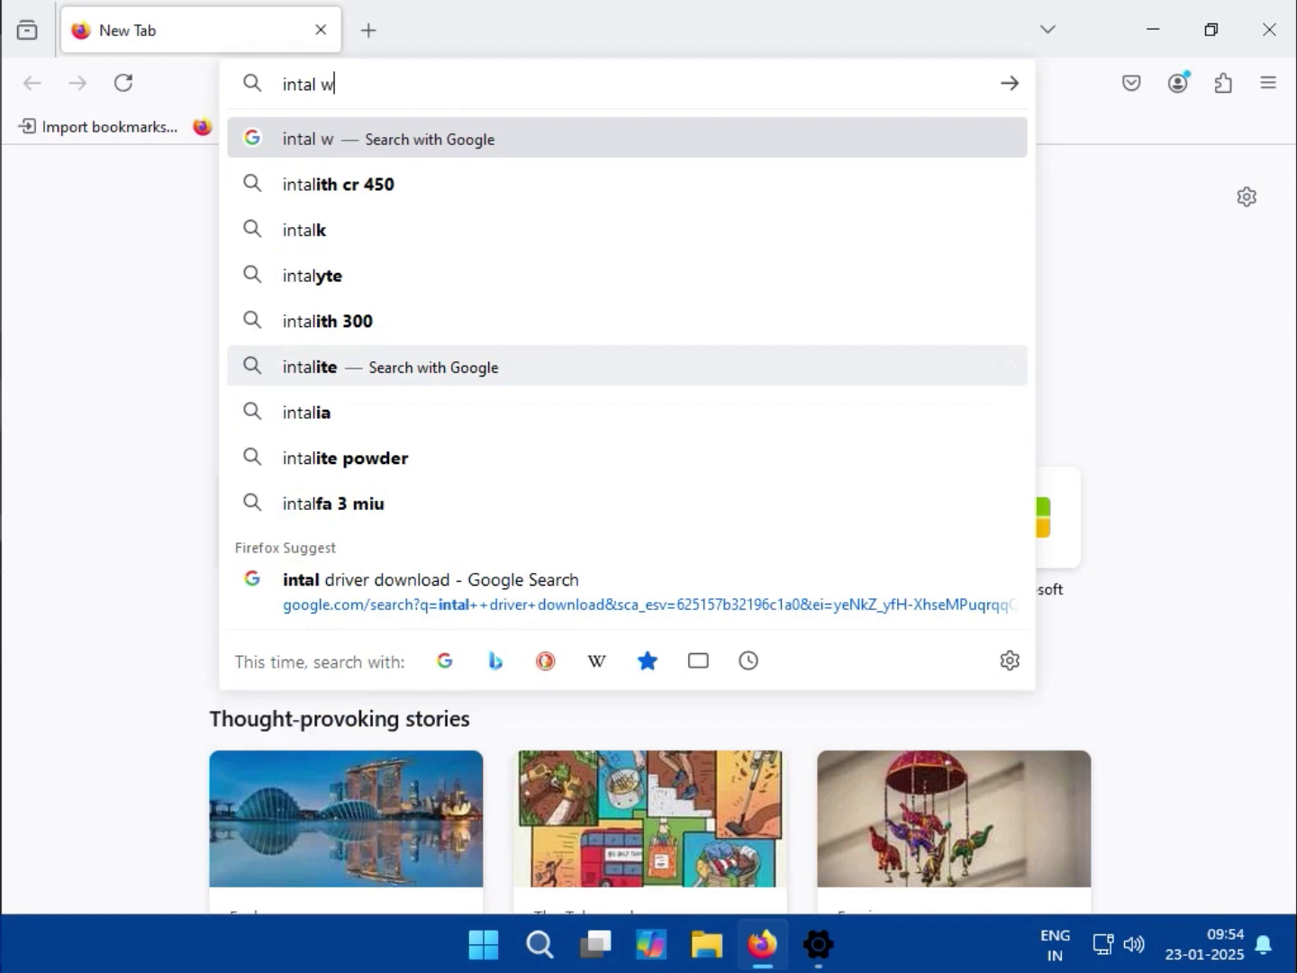
text(ifi dr)
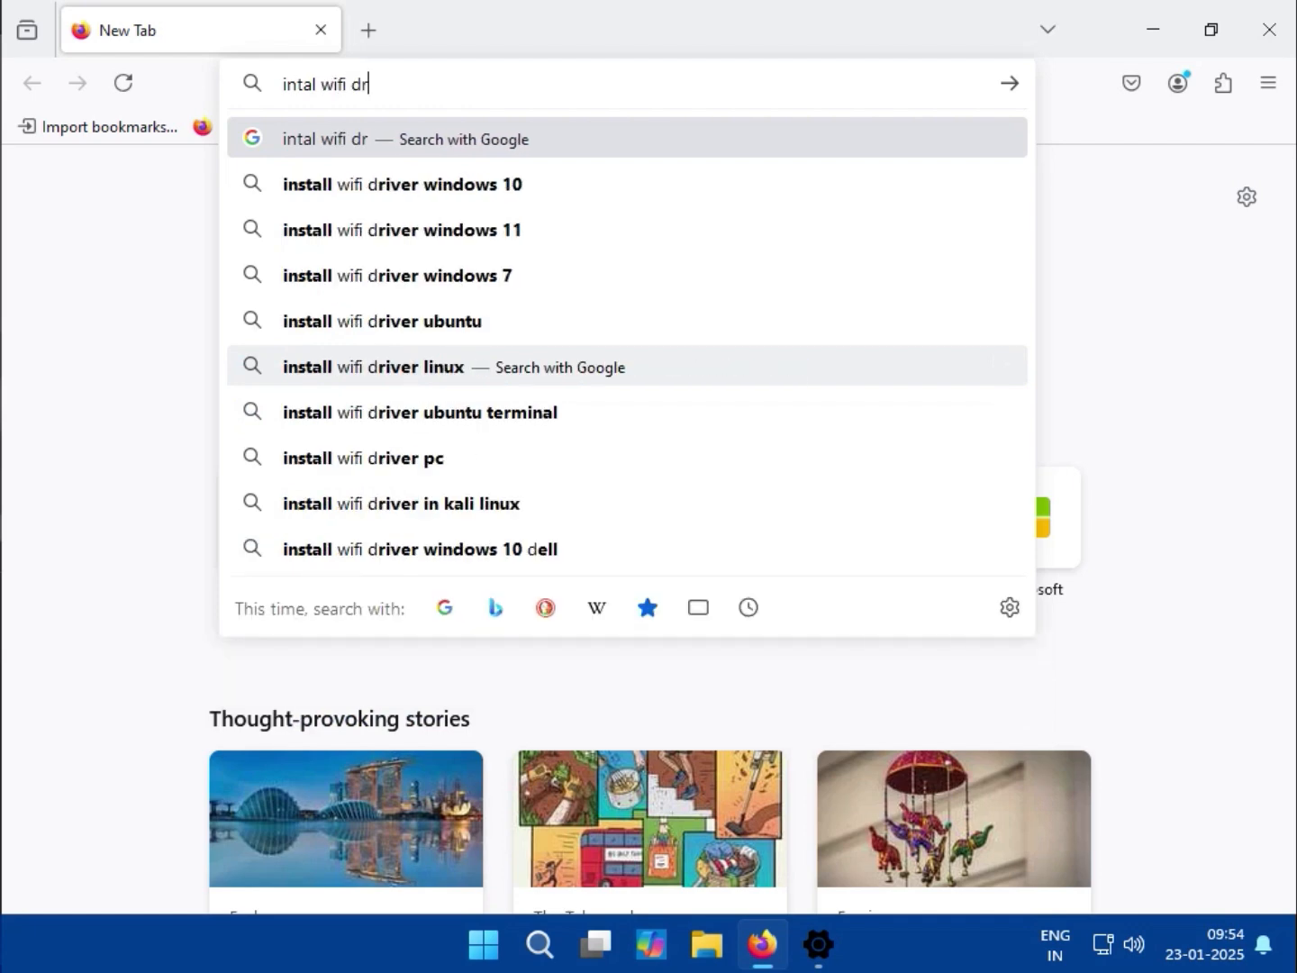
text(iver dowanload)
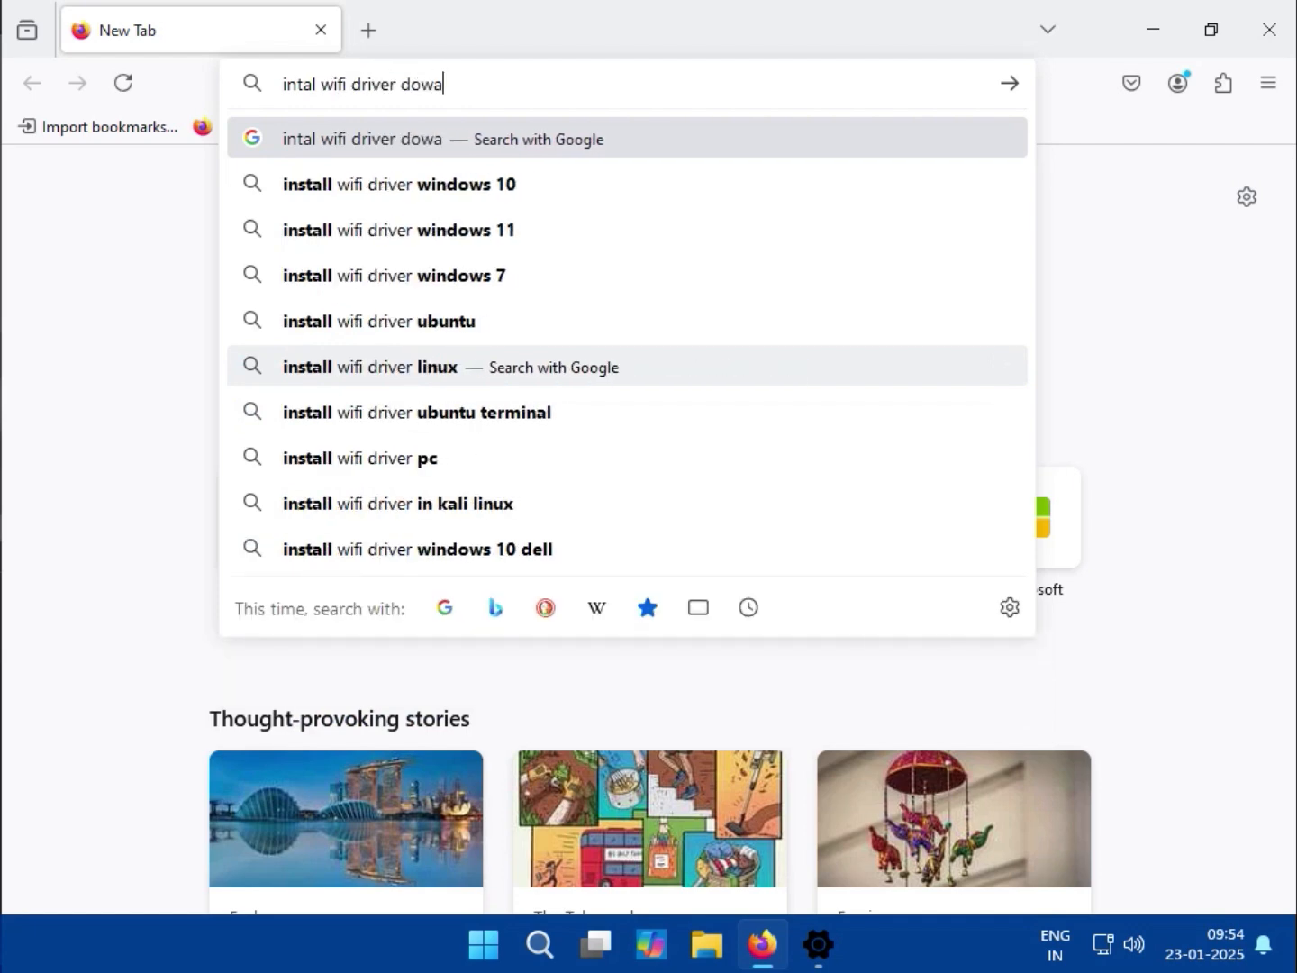
key(Return)
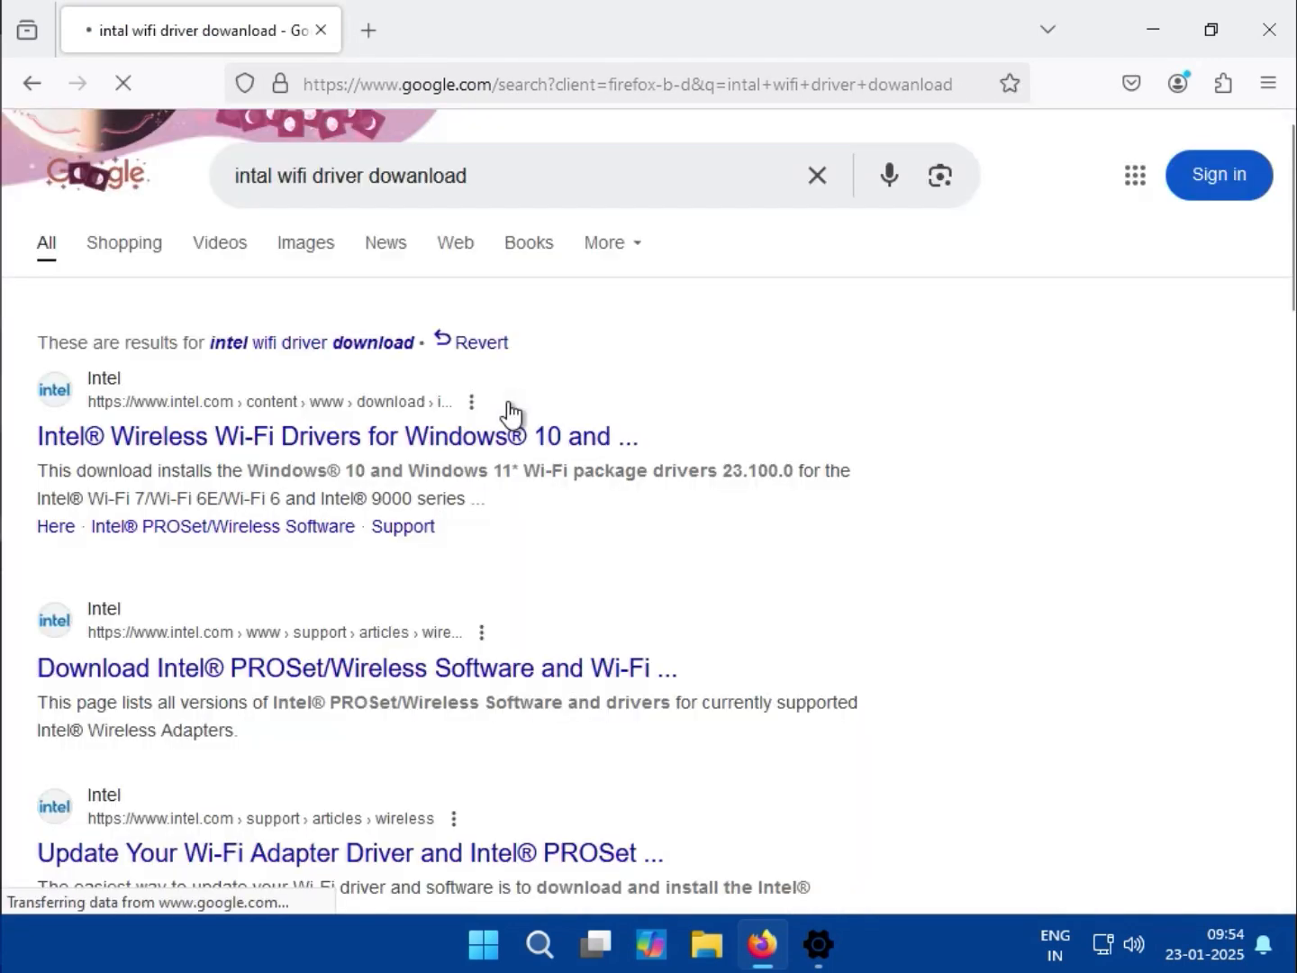
Download WiFi-23.100.0-Driver64-Win10-Win11.exe from Intel's Wireless Wi-Fi Drivers page, accepting the license terms, and dismiss the license dialog.
click(445, 443)
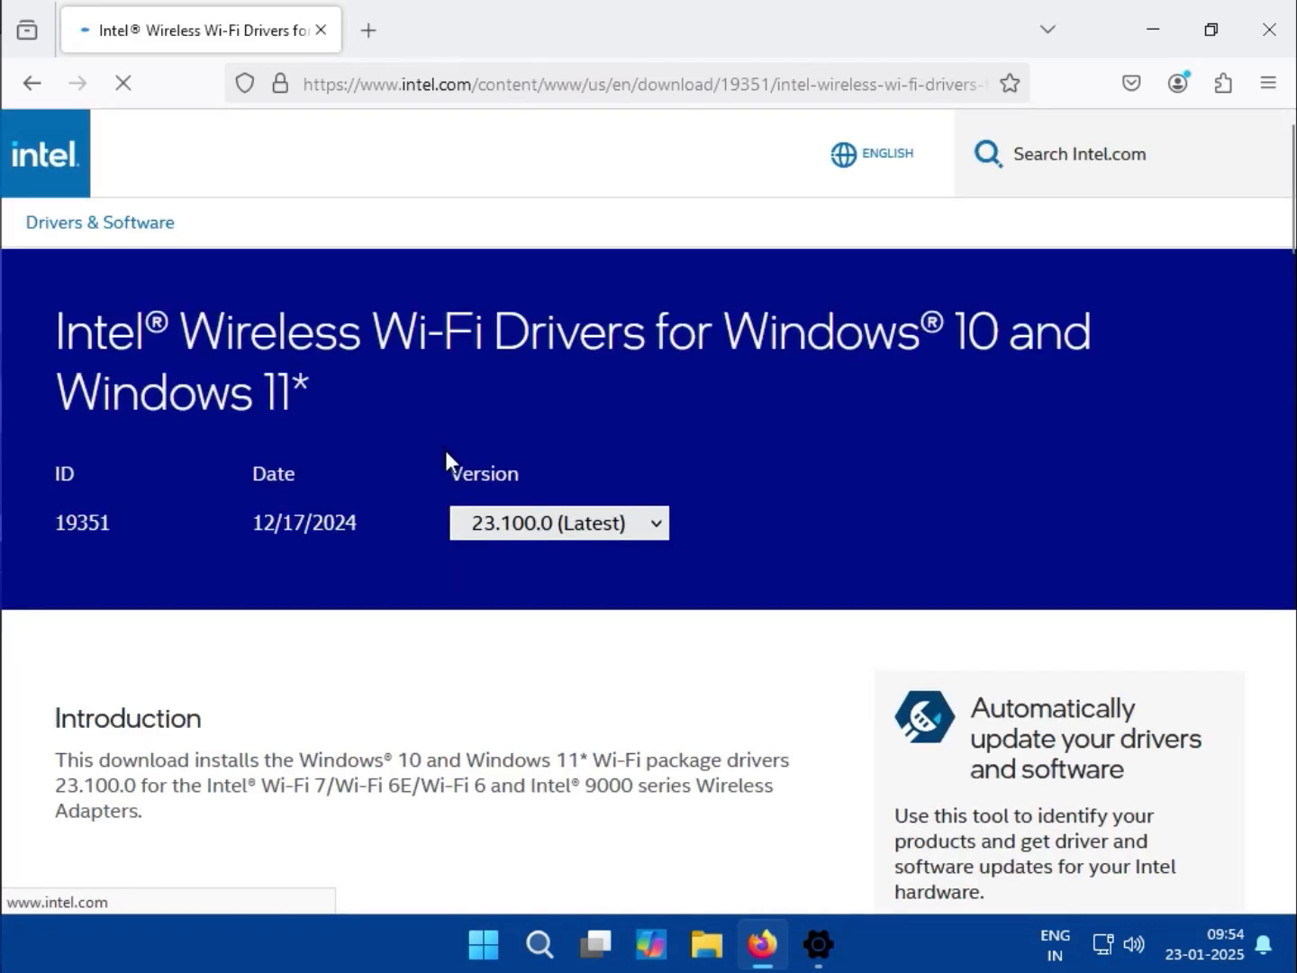
scroll(447, 456, down, 5)
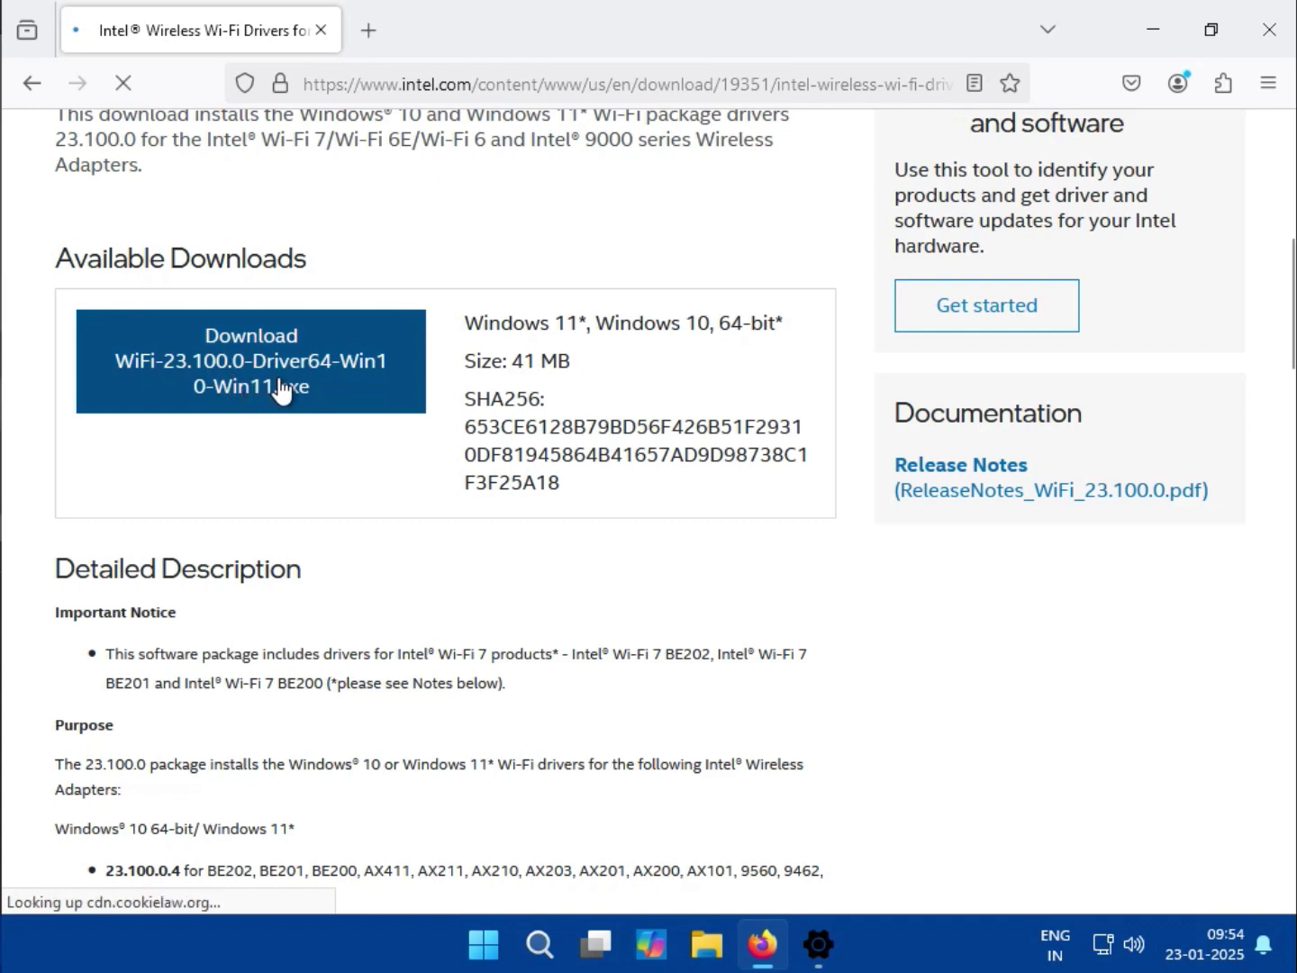
click(250, 374)
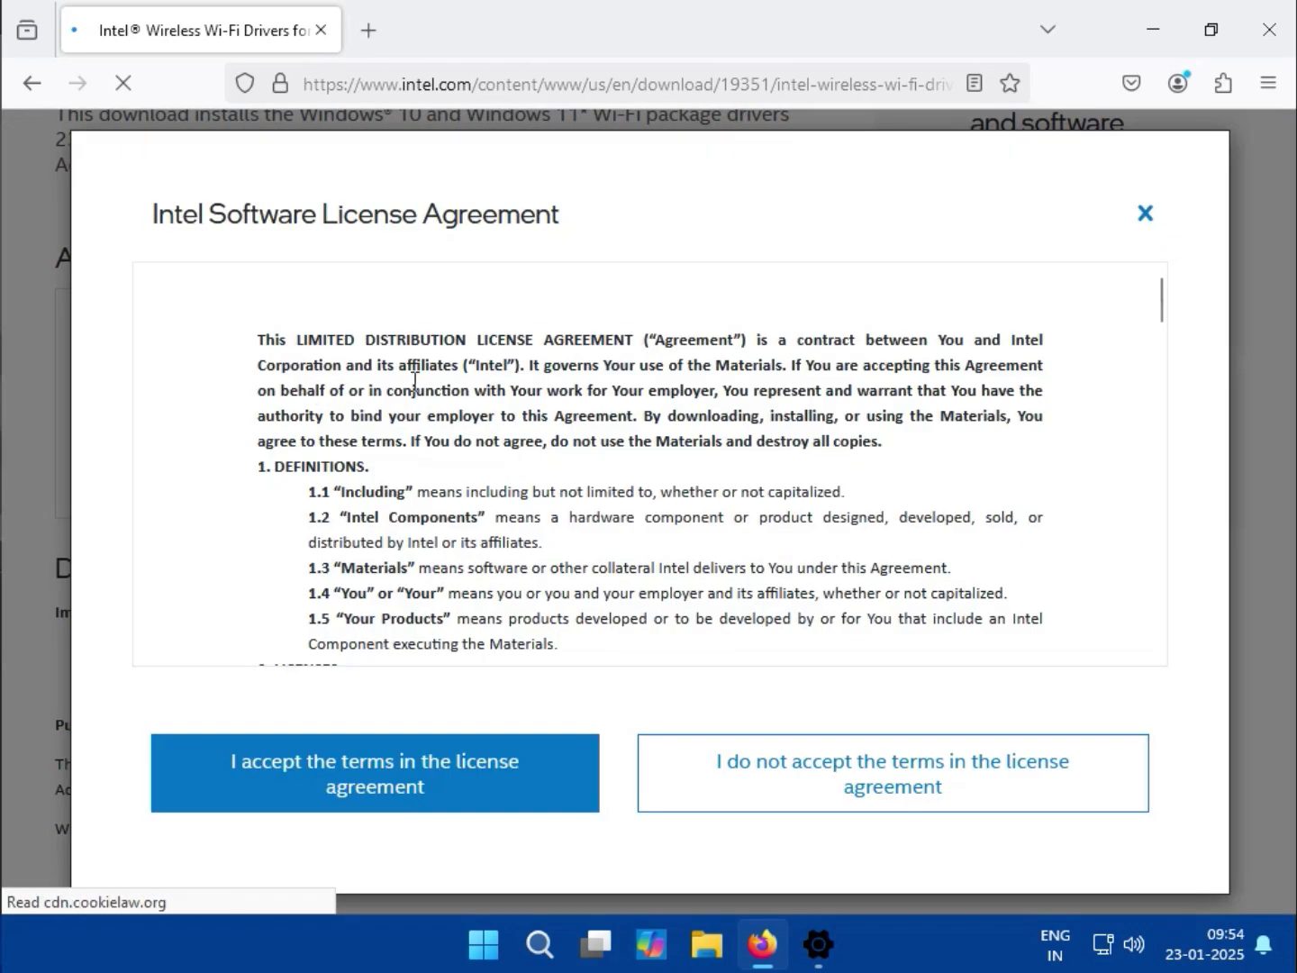
click(375, 773)
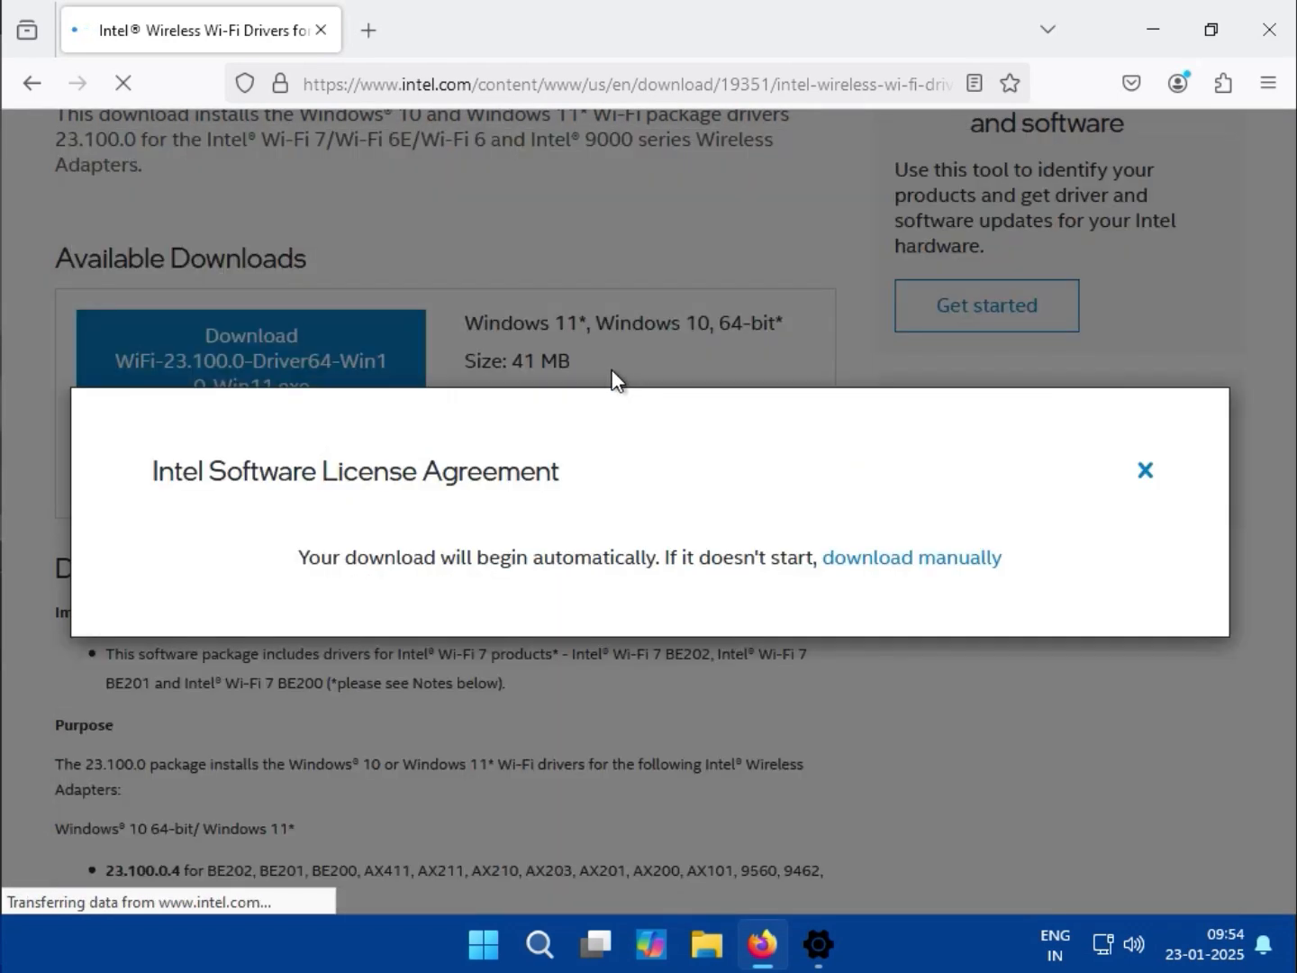
click(178, 24)
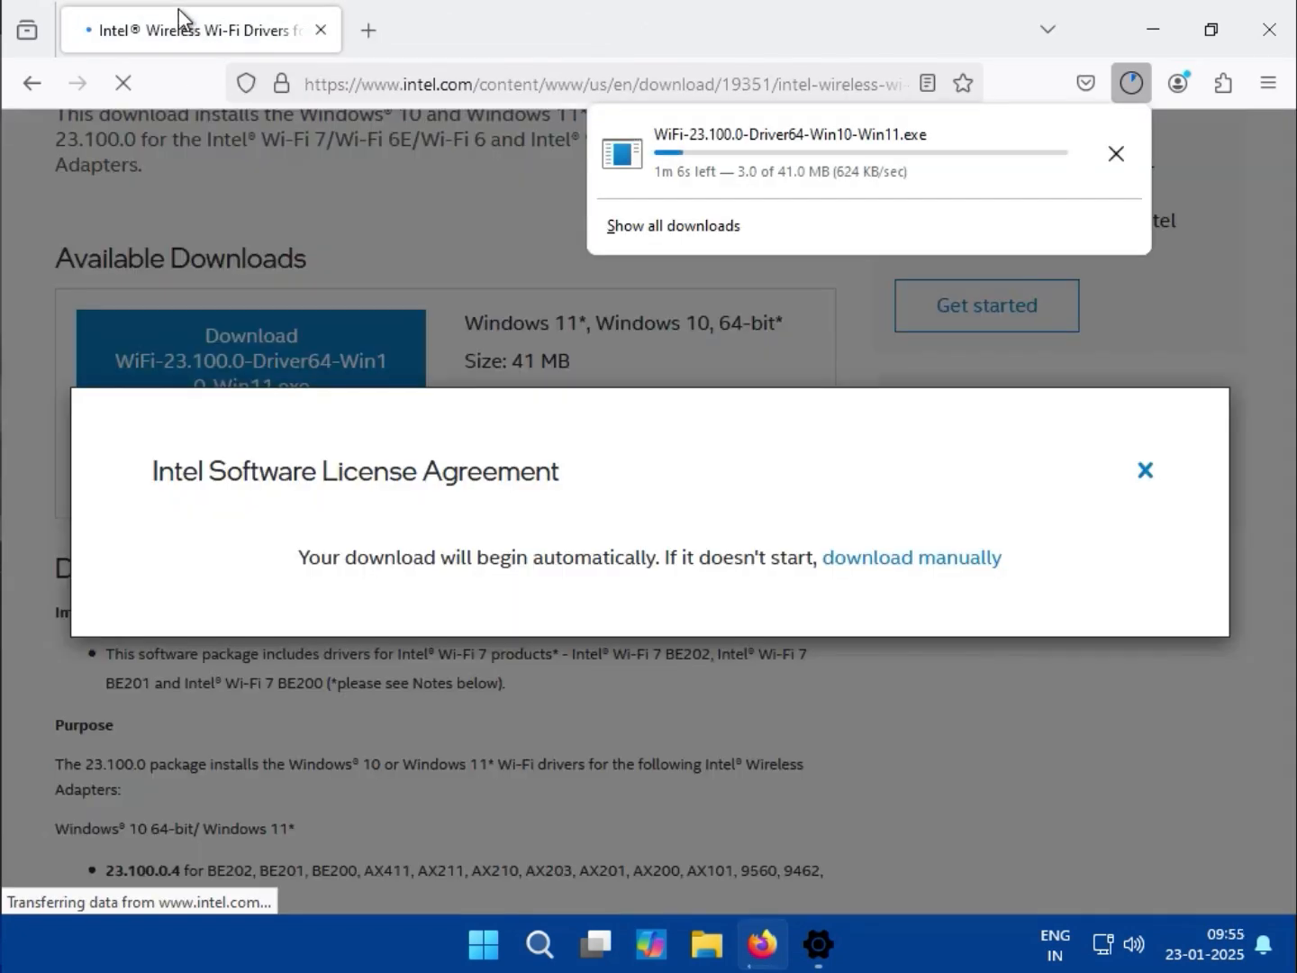
click(1151, 468)
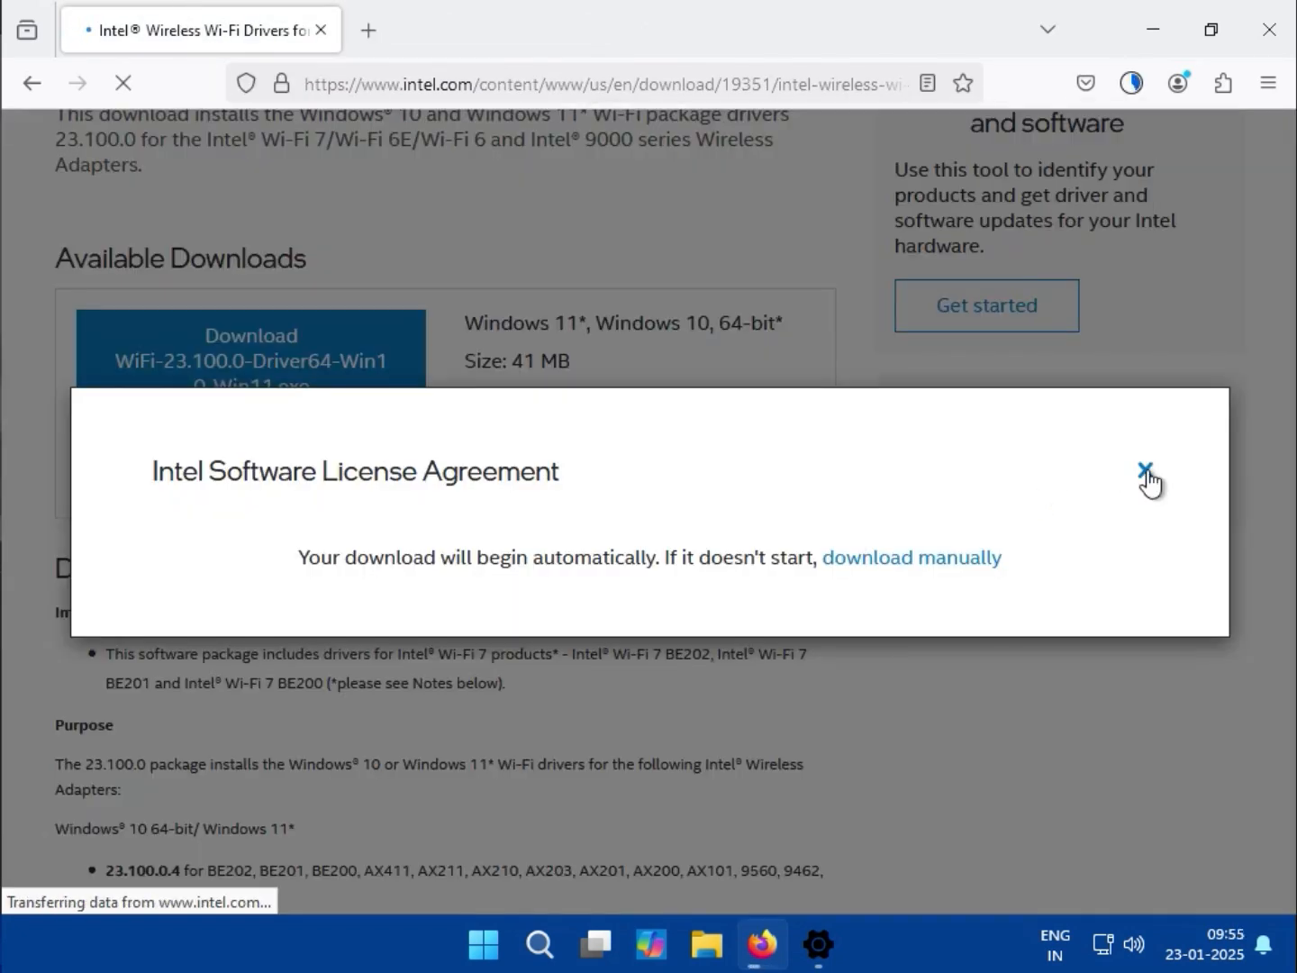
click(1151, 466)
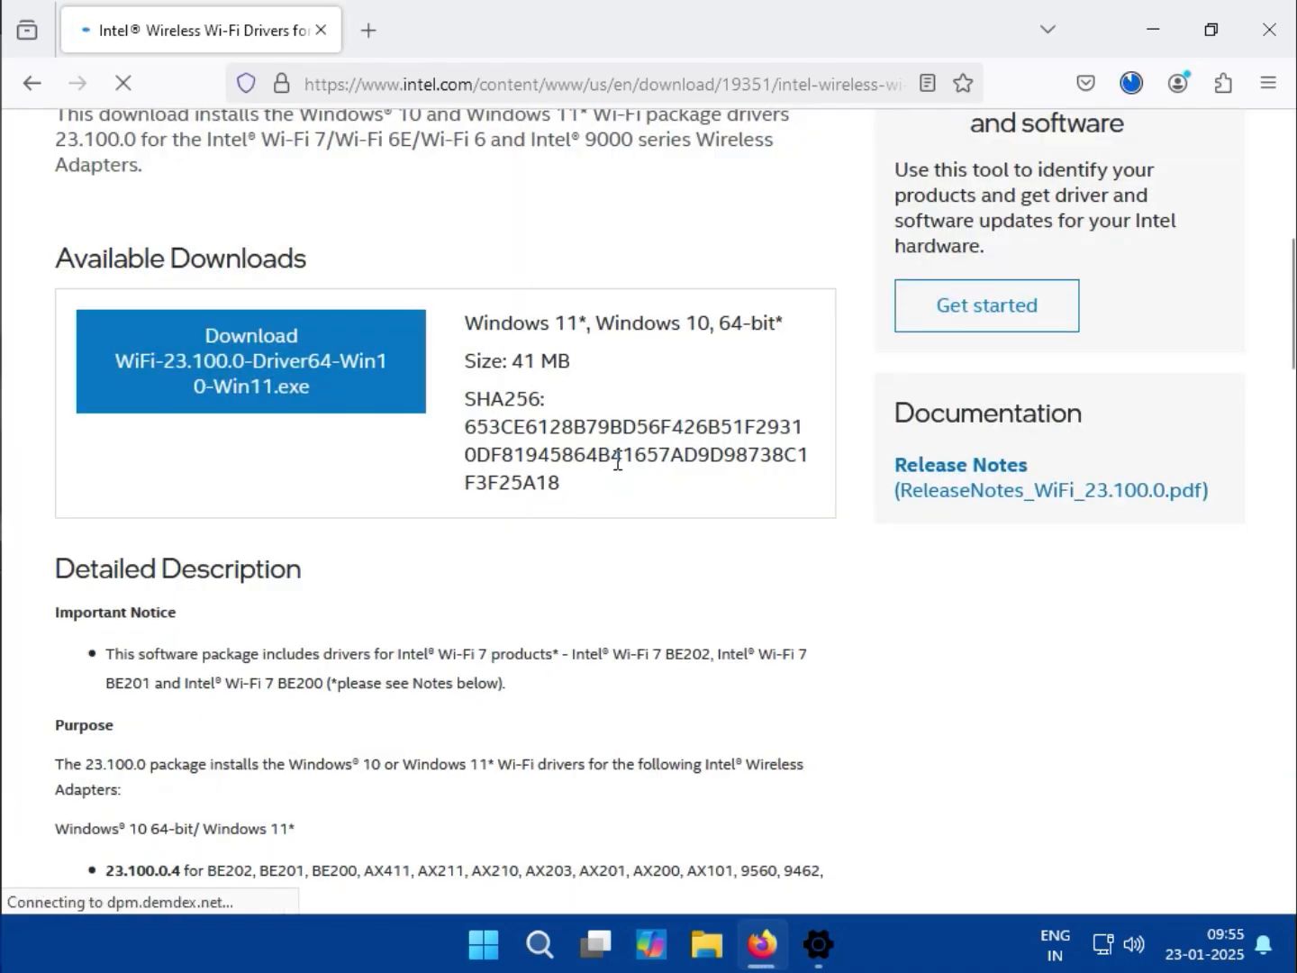
Examine the driver page's detailed description, installation instructions and list of Wi-Fi products the download is valid for.
scroll(617, 460, down, 3)
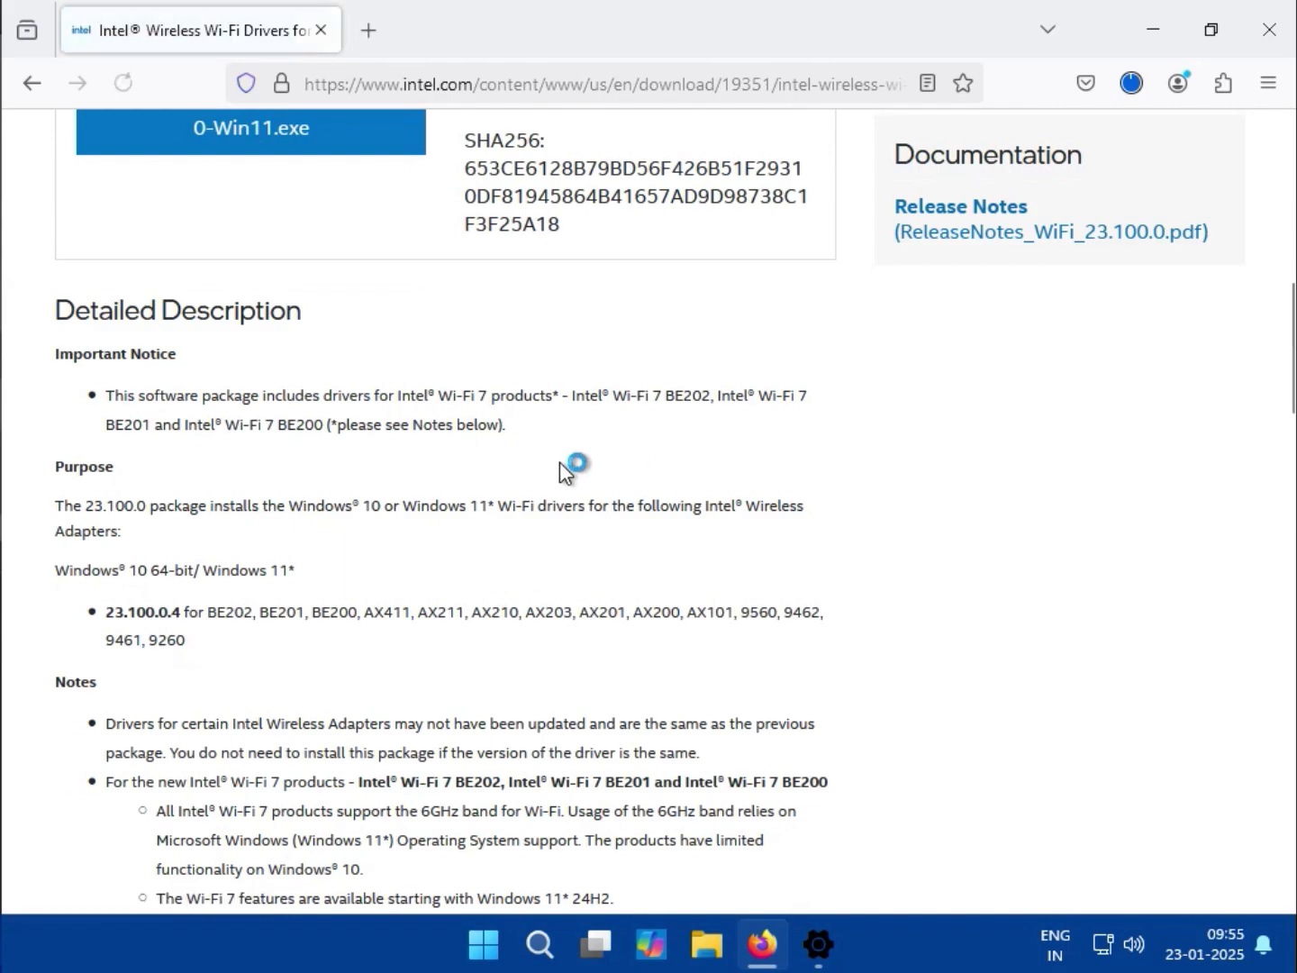
scroll(310, 479, down, 6)
scroll(312, 482, down, 9)
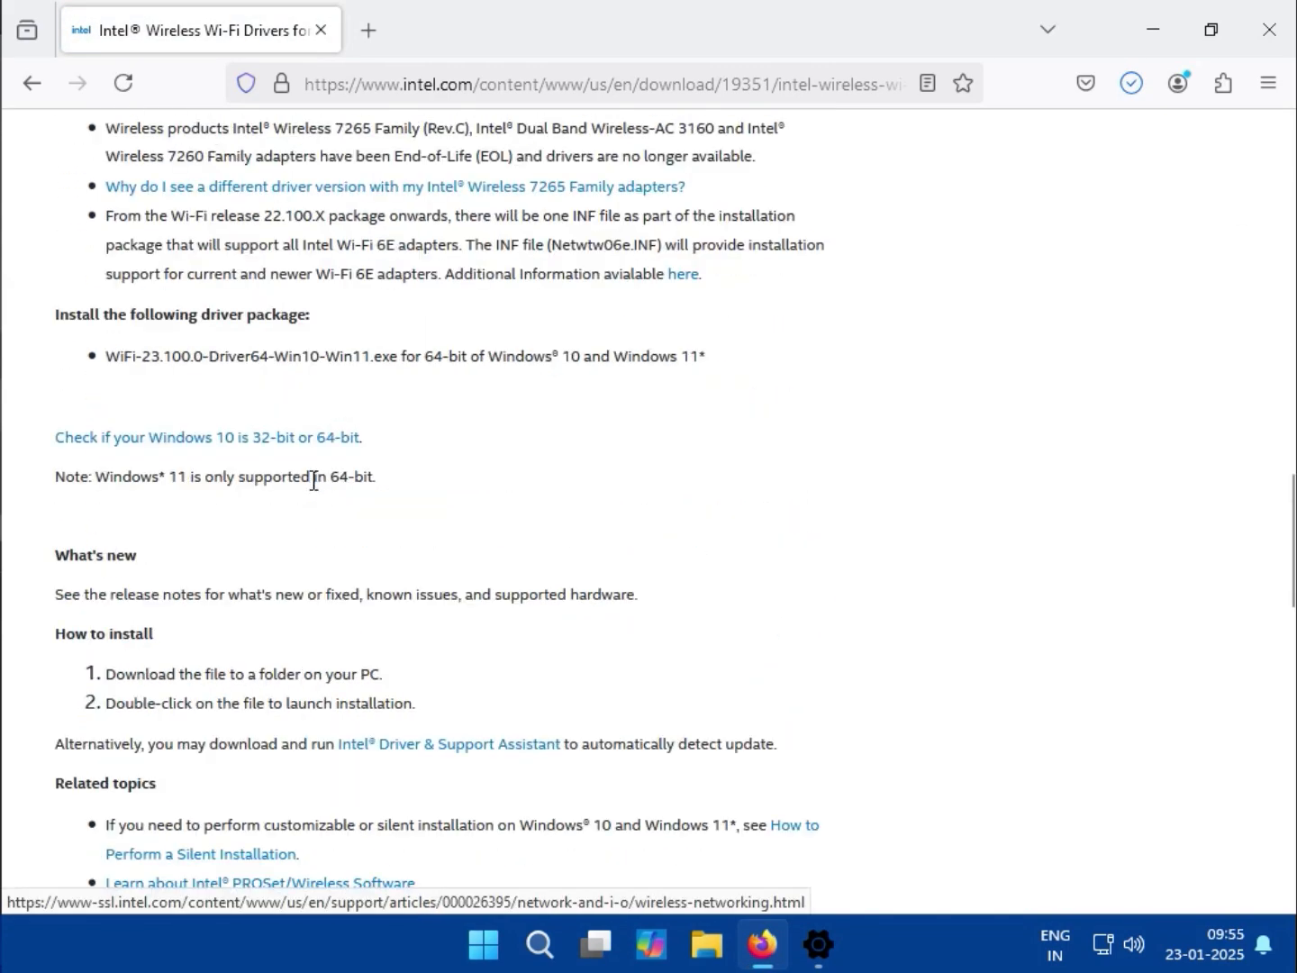
scroll(312, 482, up, 4)
scroll(312, 482, down, 3)
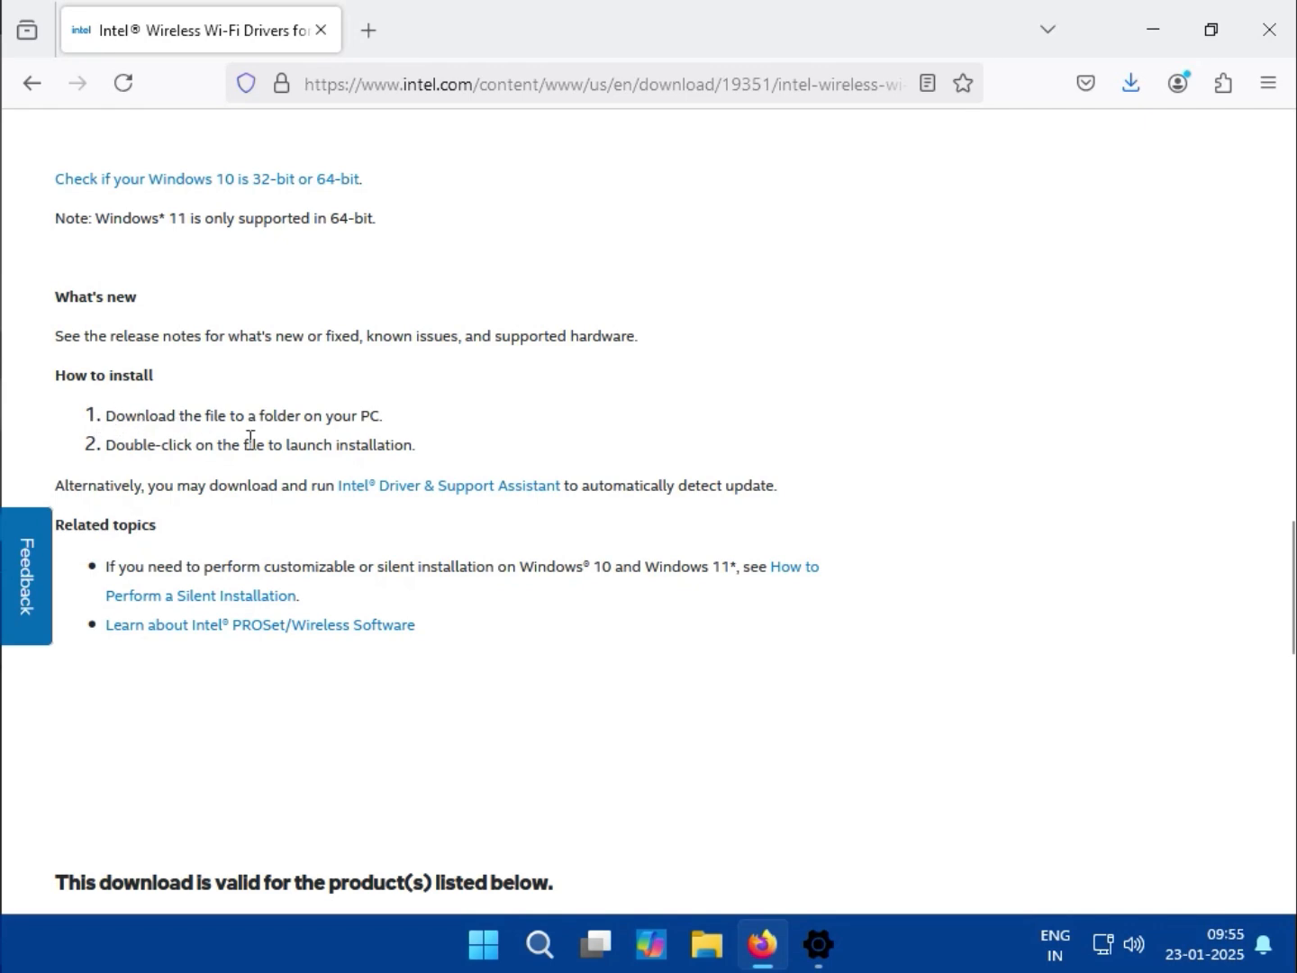
drag(104, 435, 418, 446)
scroll(500, 492, down, 5)
scroll(502, 492, down, 4)
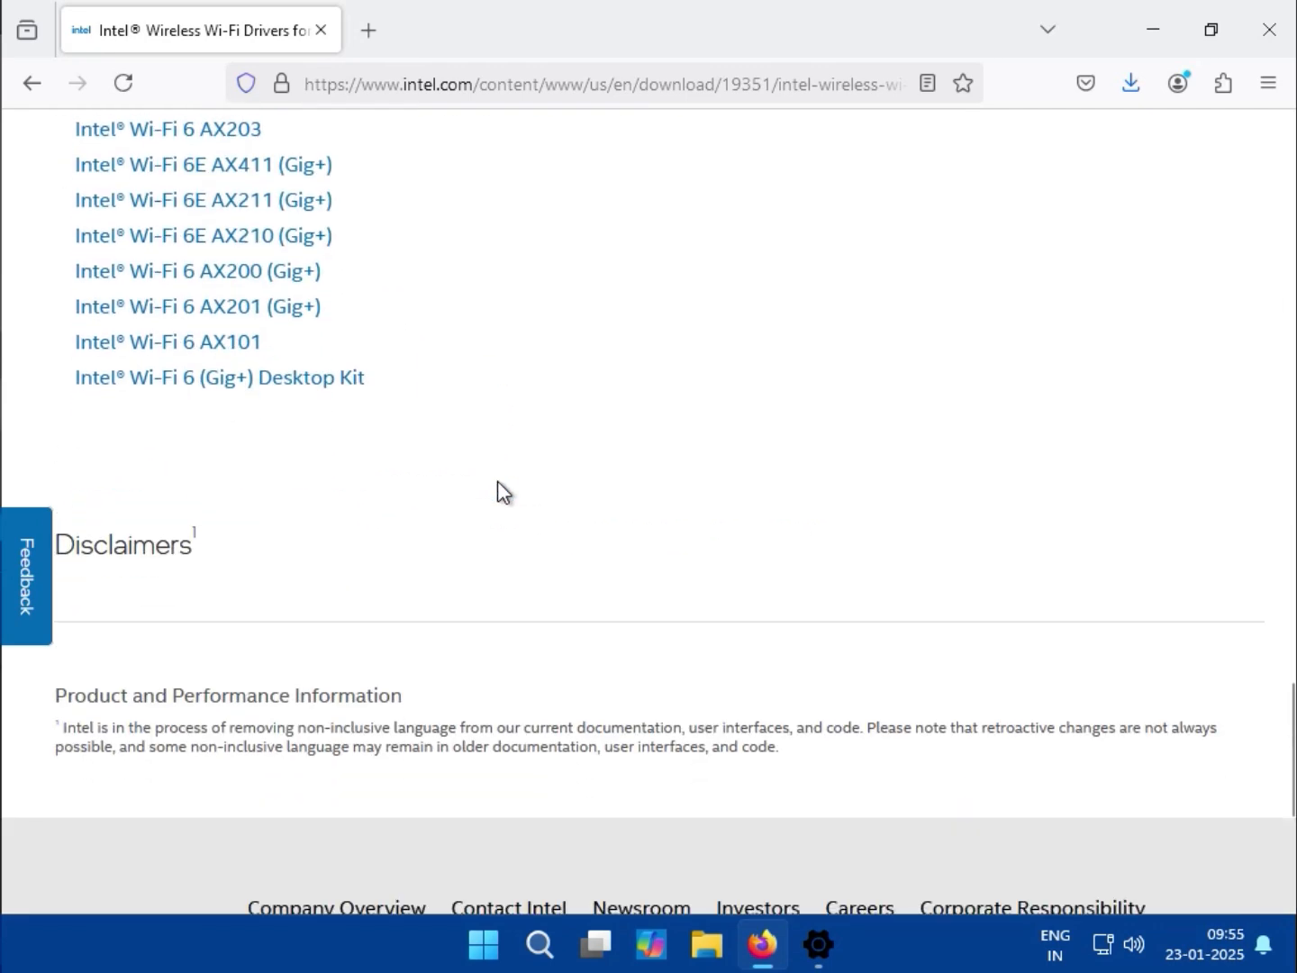
scroll(499, 492, up, 3)
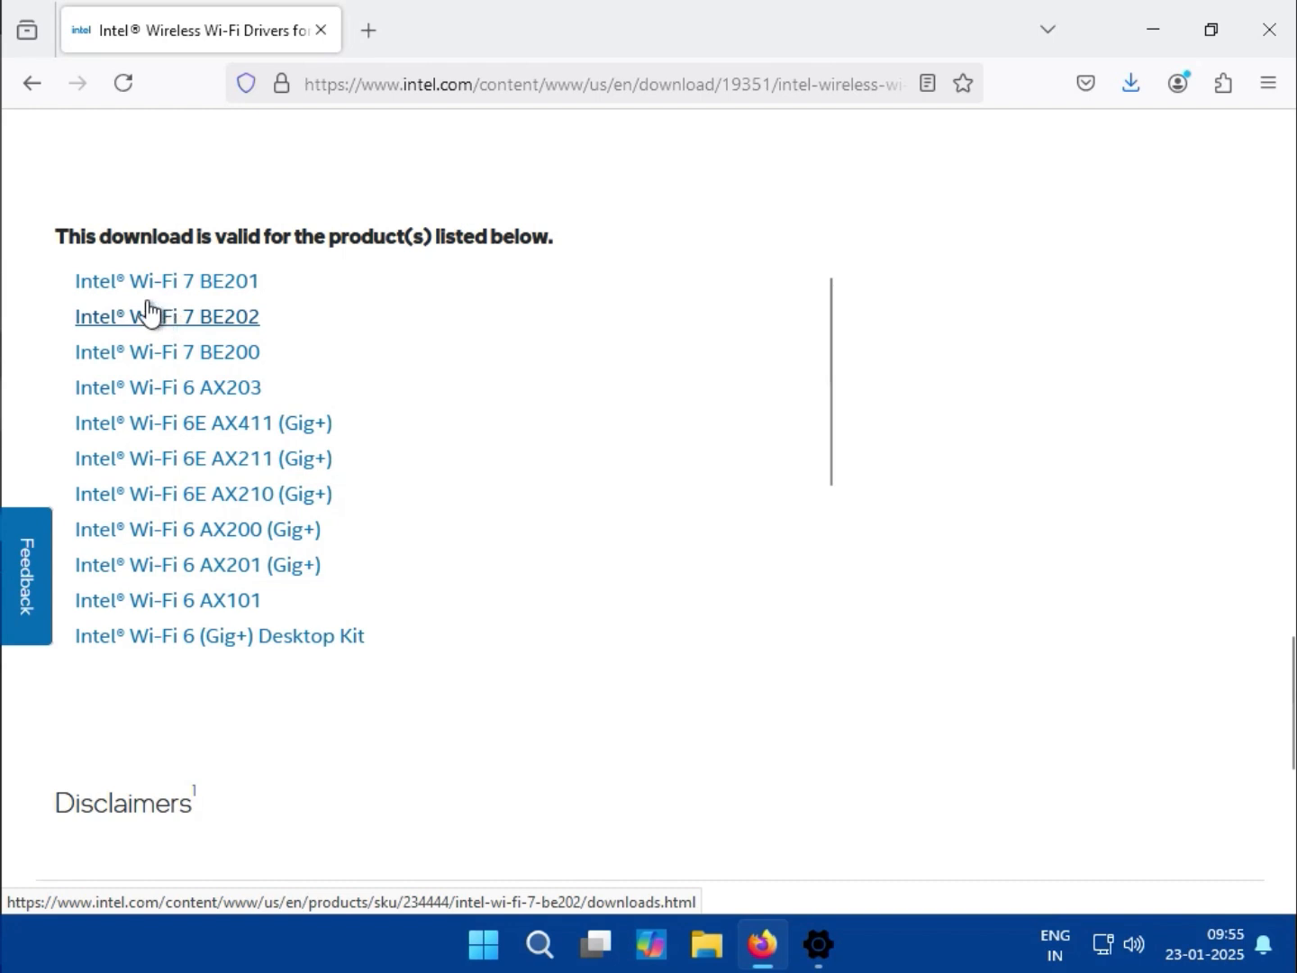
drag(61, 265, 426, 641)
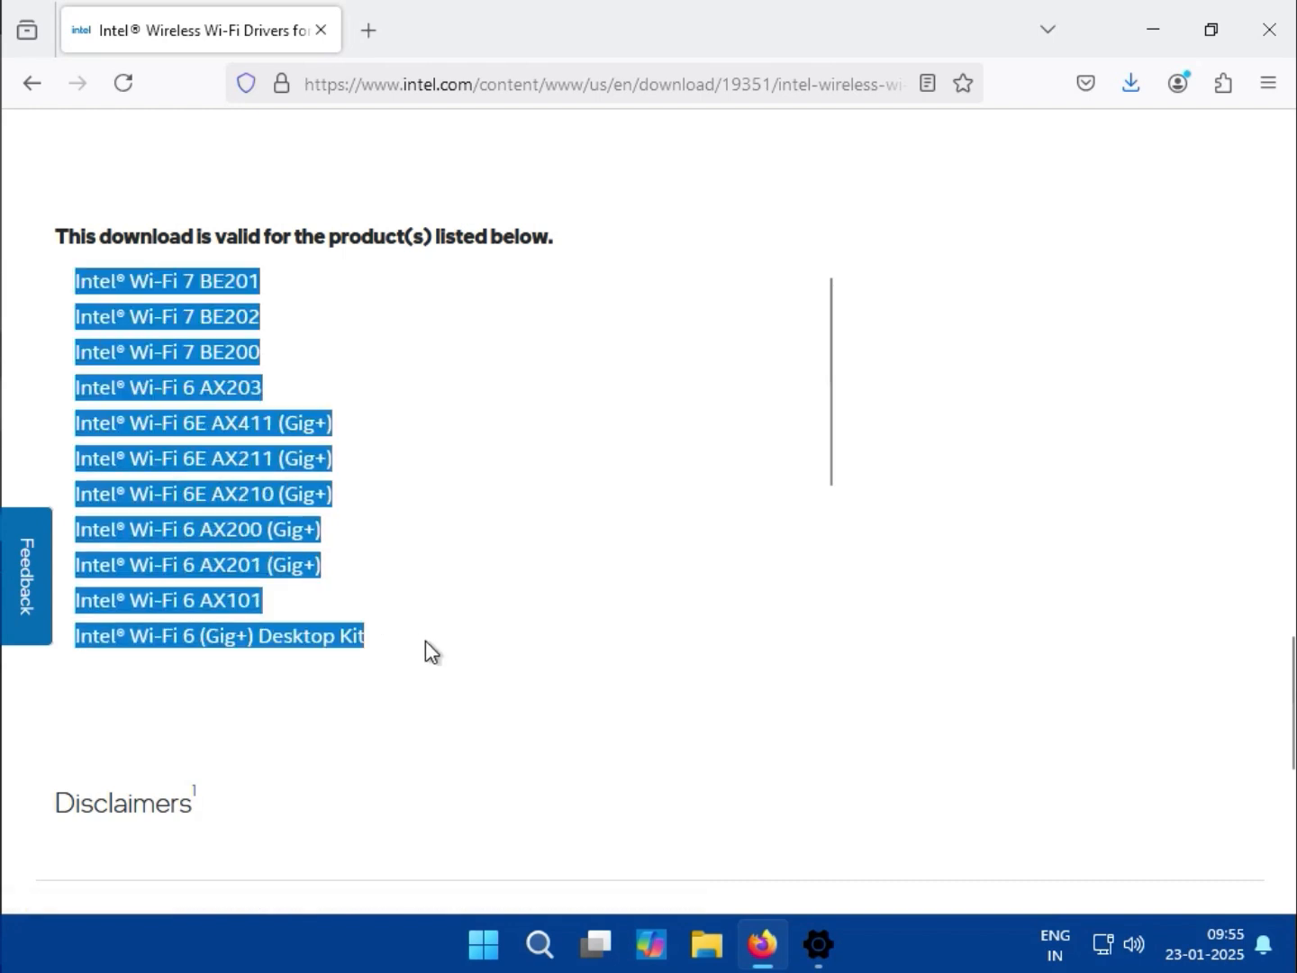
click(563, 653)
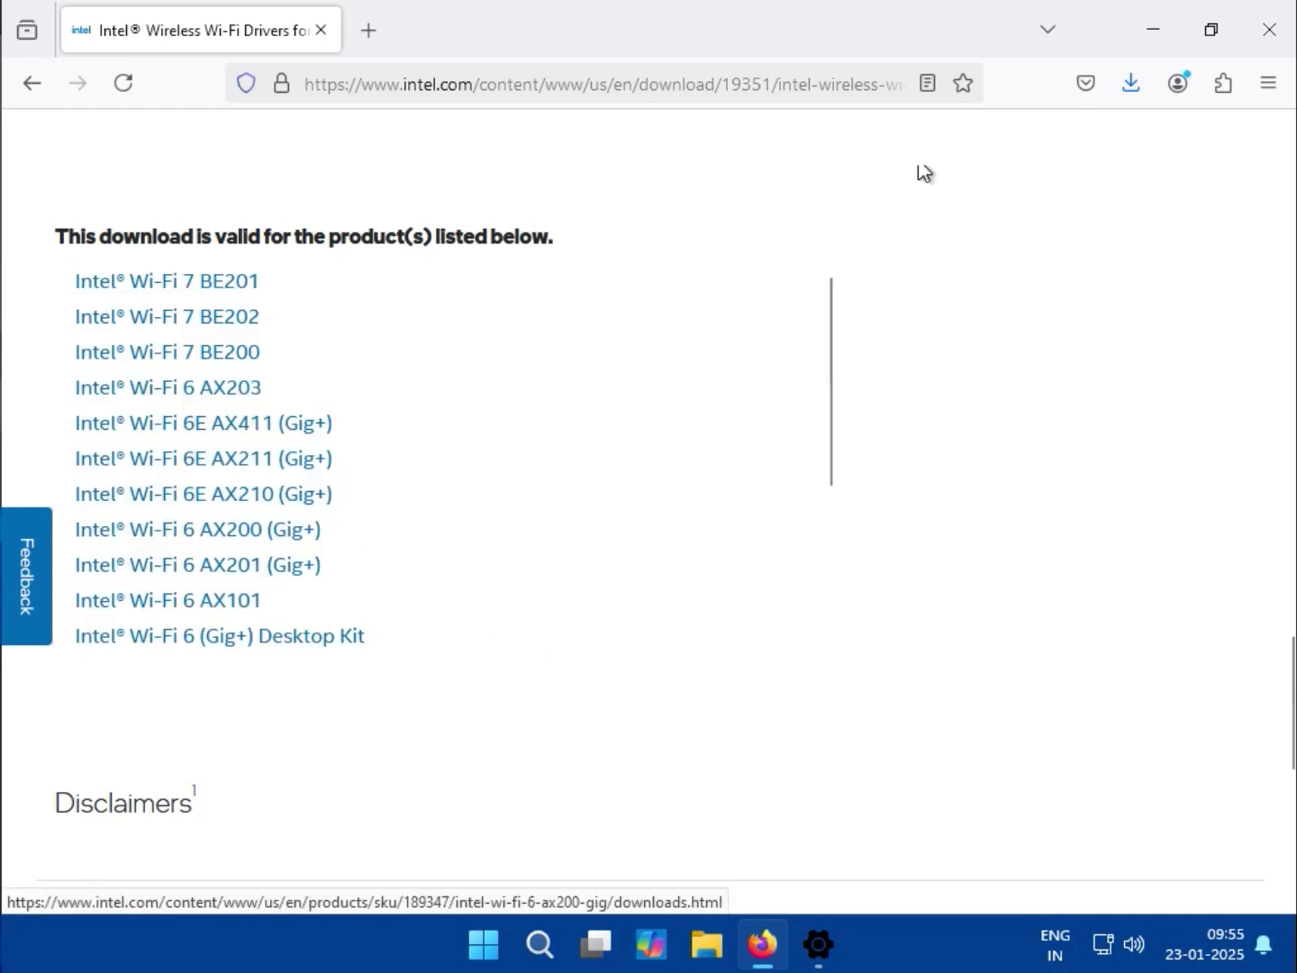
Run the downloaded WiFi-23.100.0-Driver64-Win10-Win11.exe from its folder and allow it to make changes to the device.
click(1128, 84)
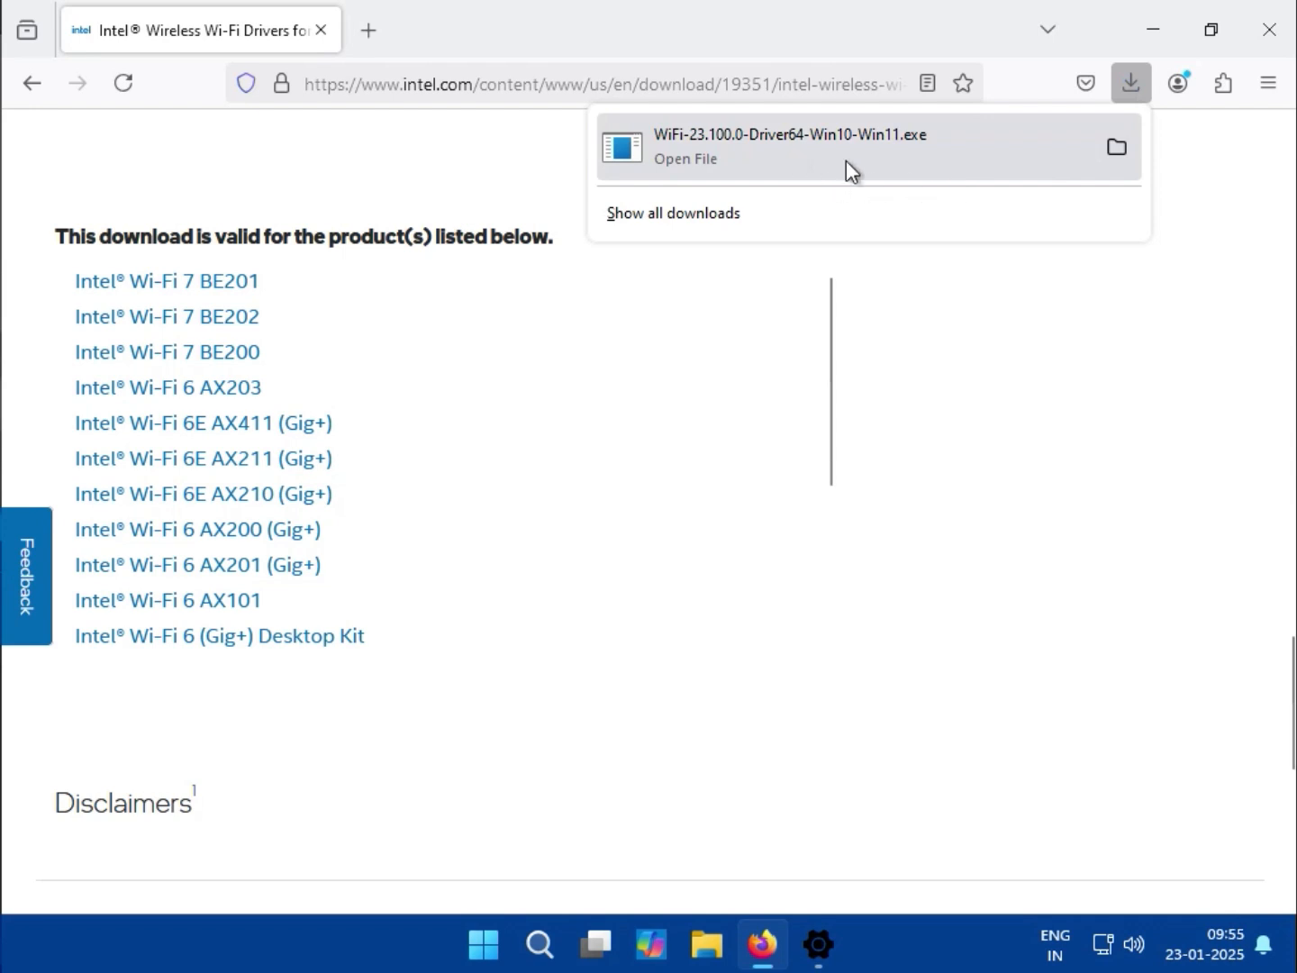
click(1108, 144)
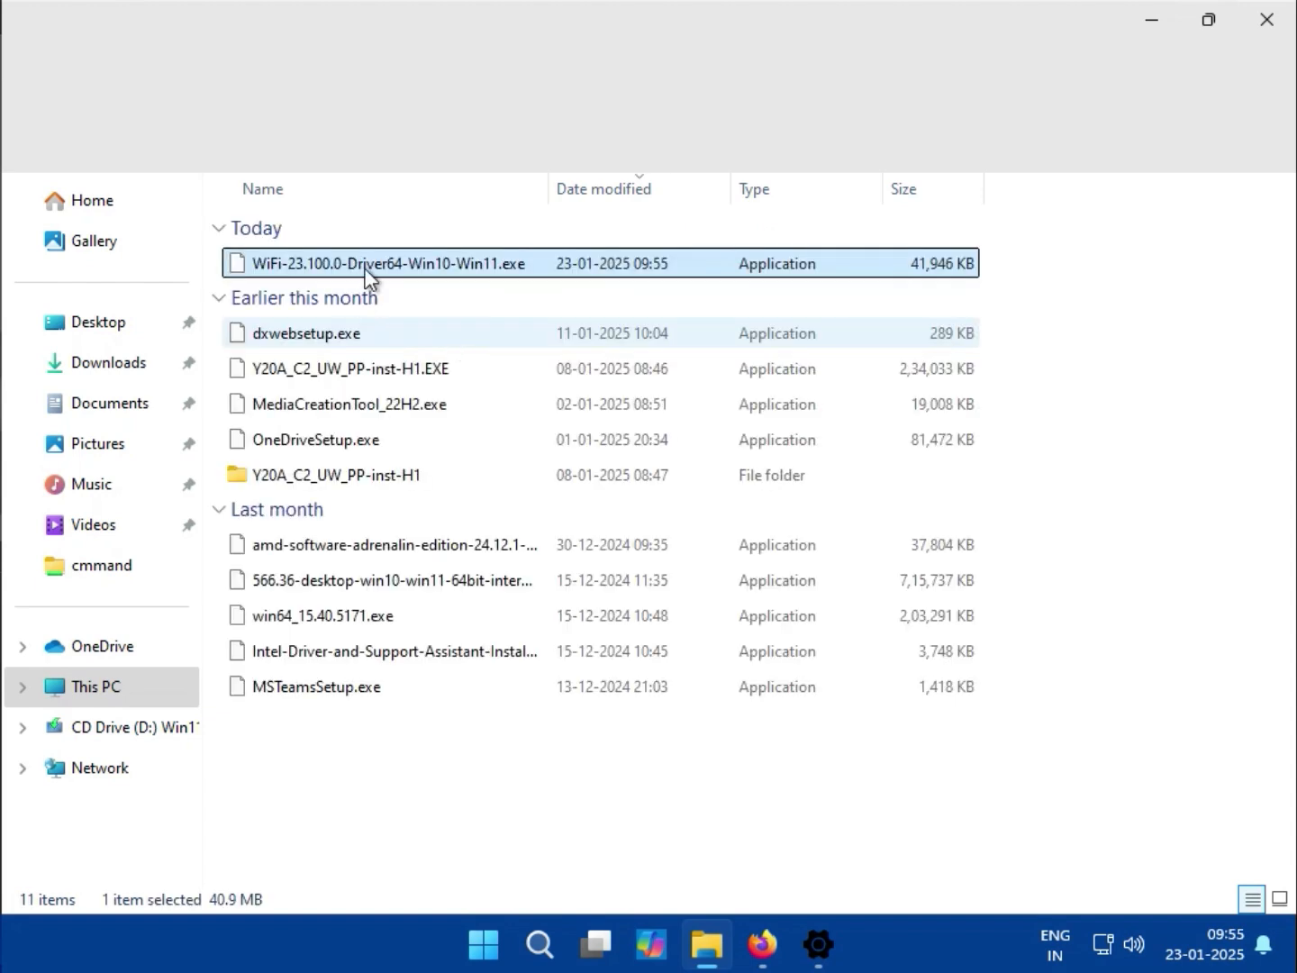
double_click(372, 264)
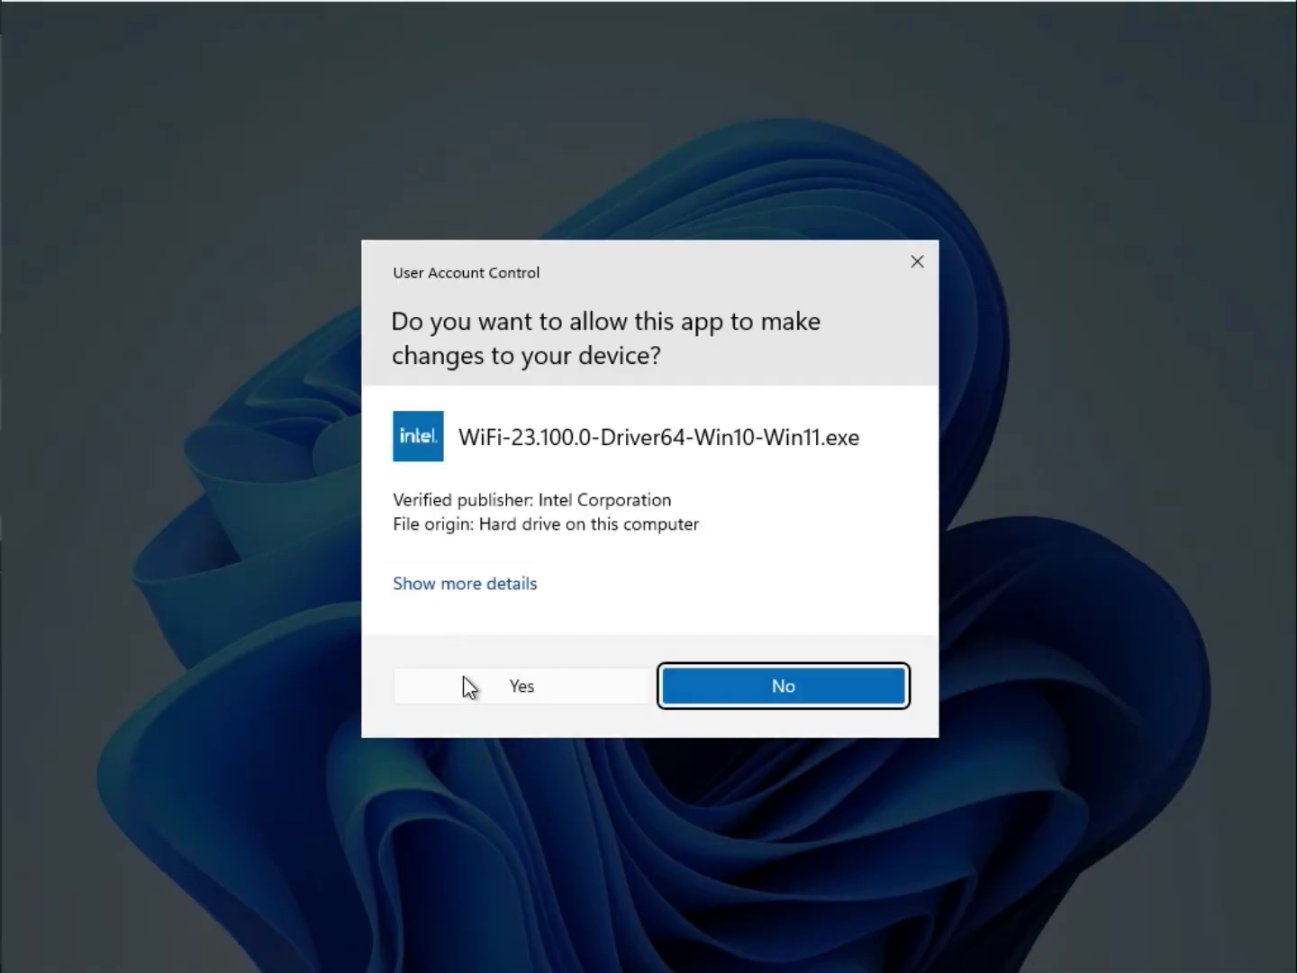
click(463, 678)
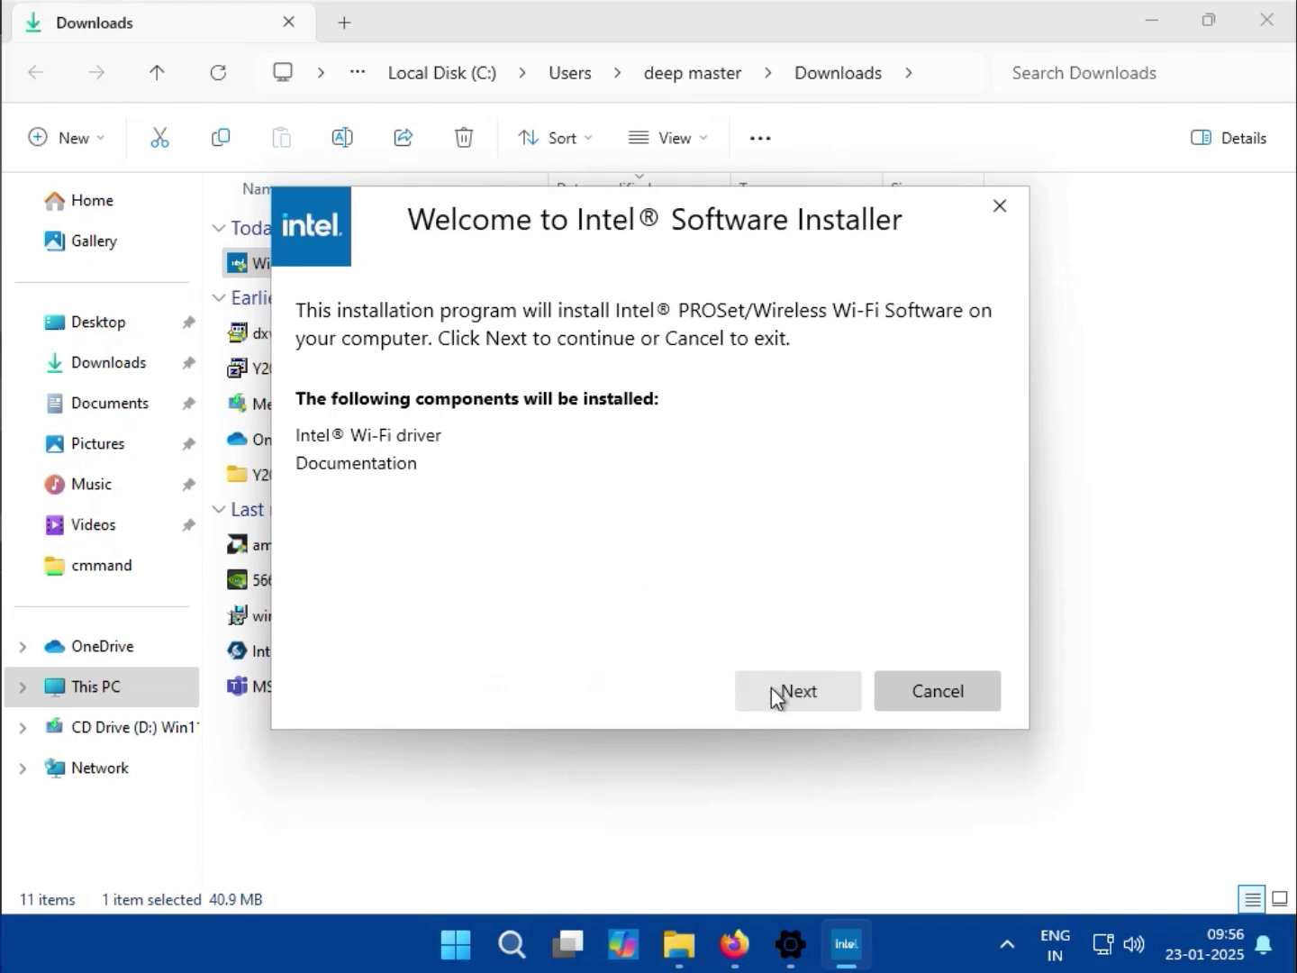
Install the Intel Wi-Fi driver with the license terms accepted, finish the installer, and close the Downloads folder and browser.
click(773, 692)
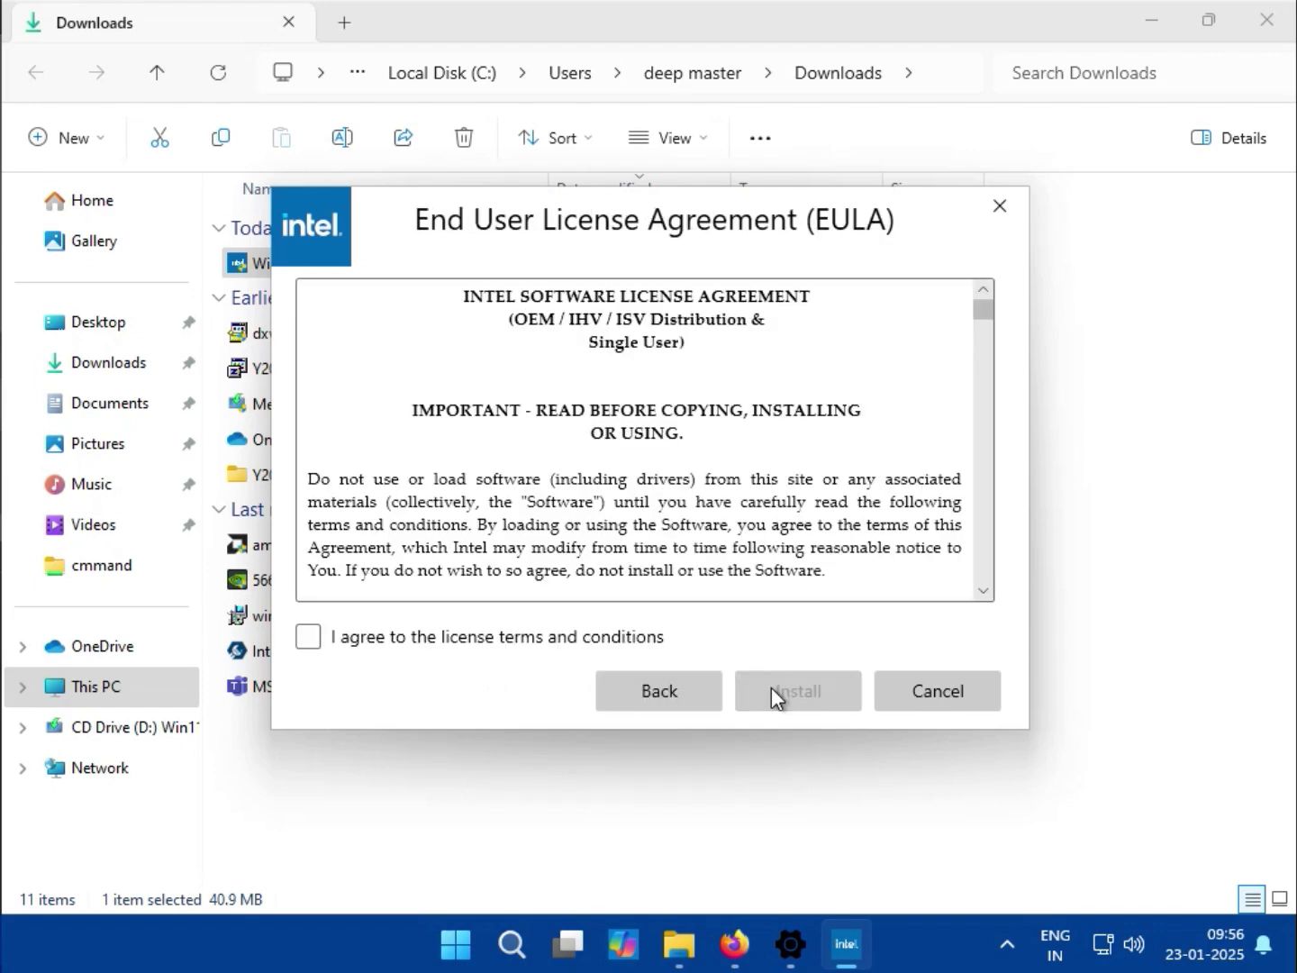
click(560, 642)
click(775, 689)
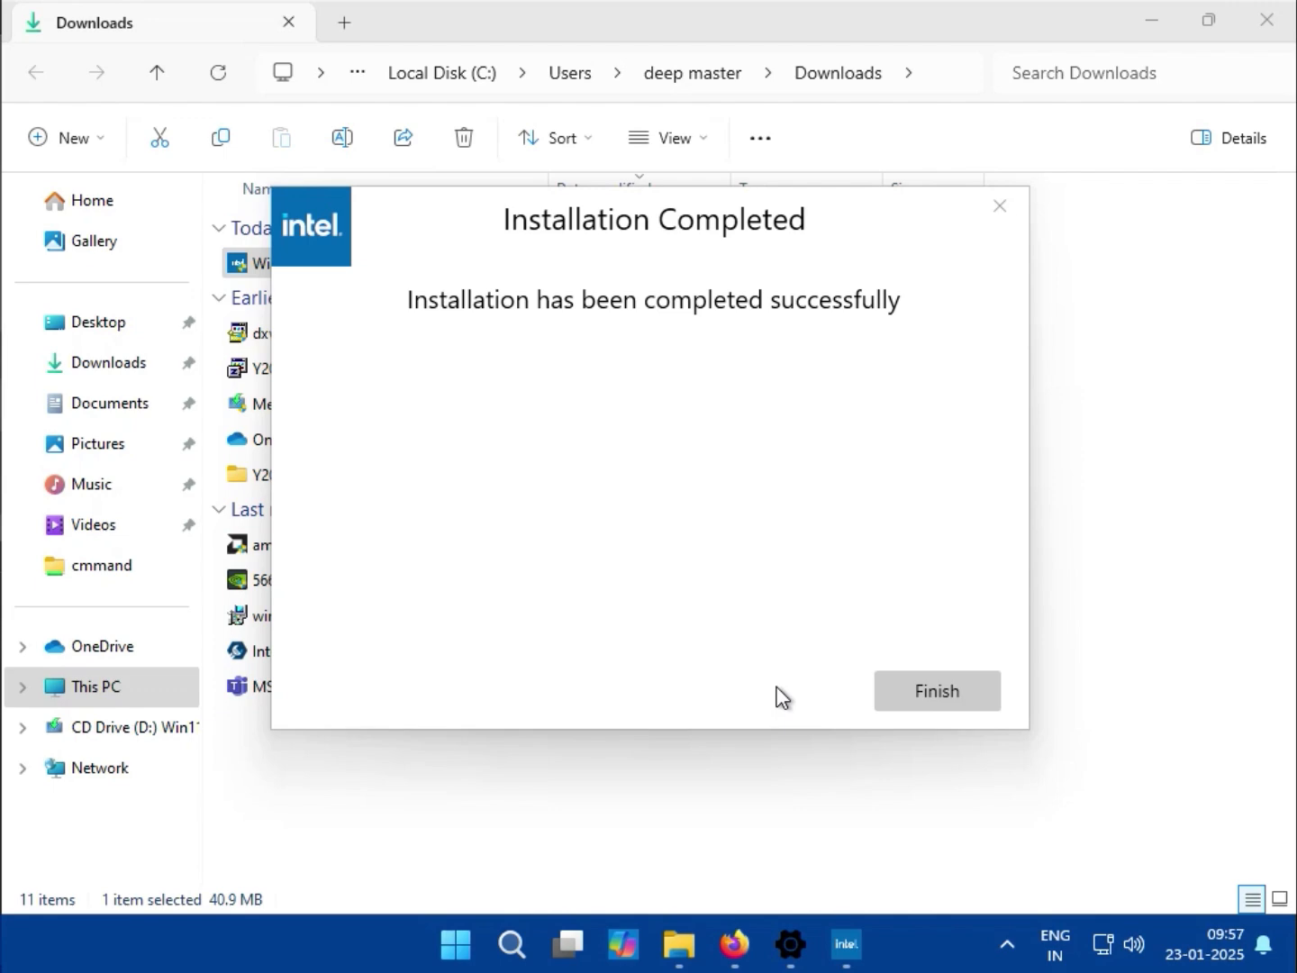
click(908, 690)
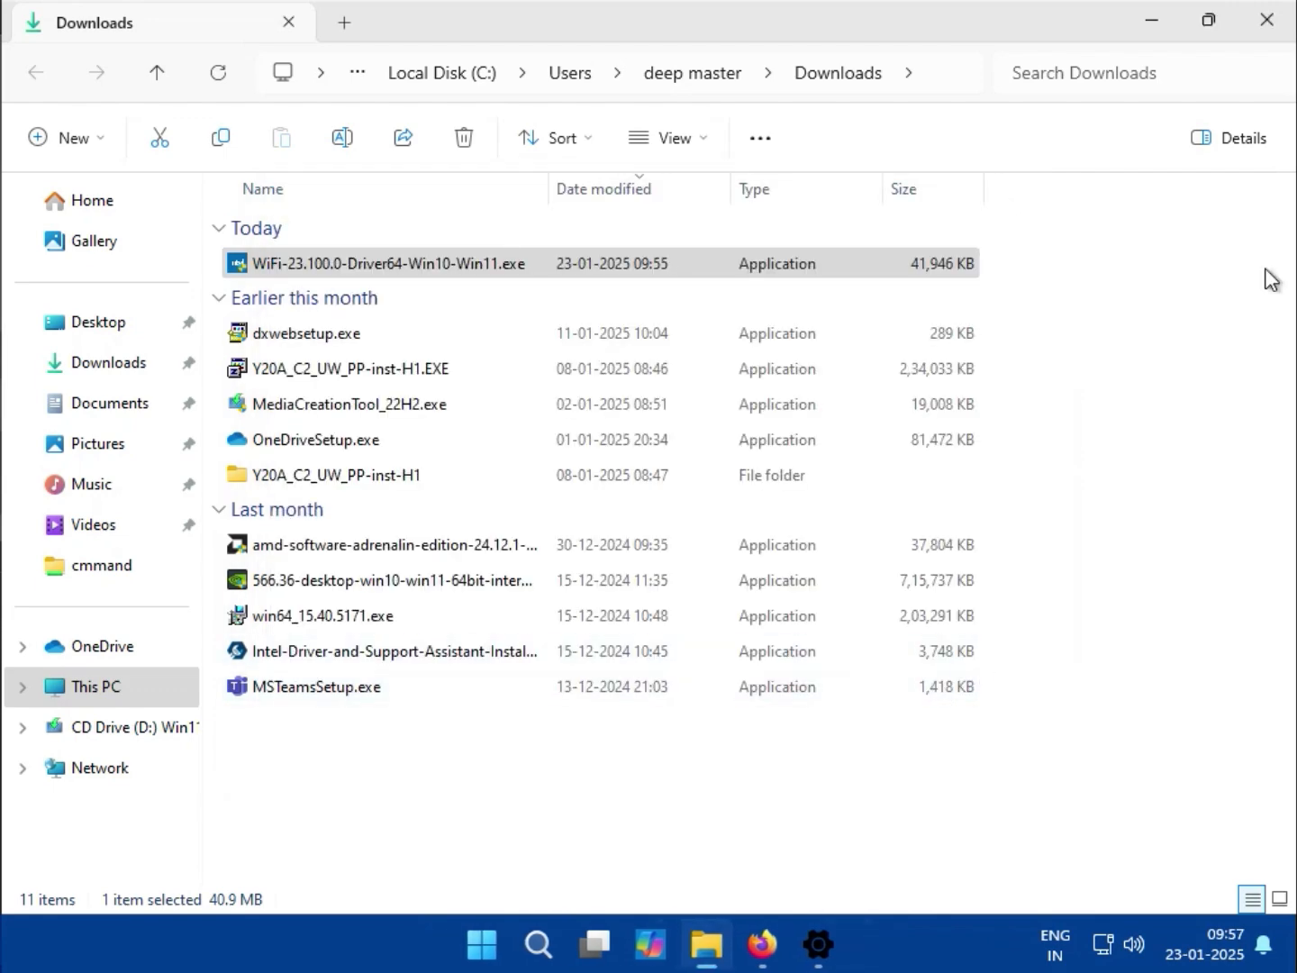
click(1267, 20)
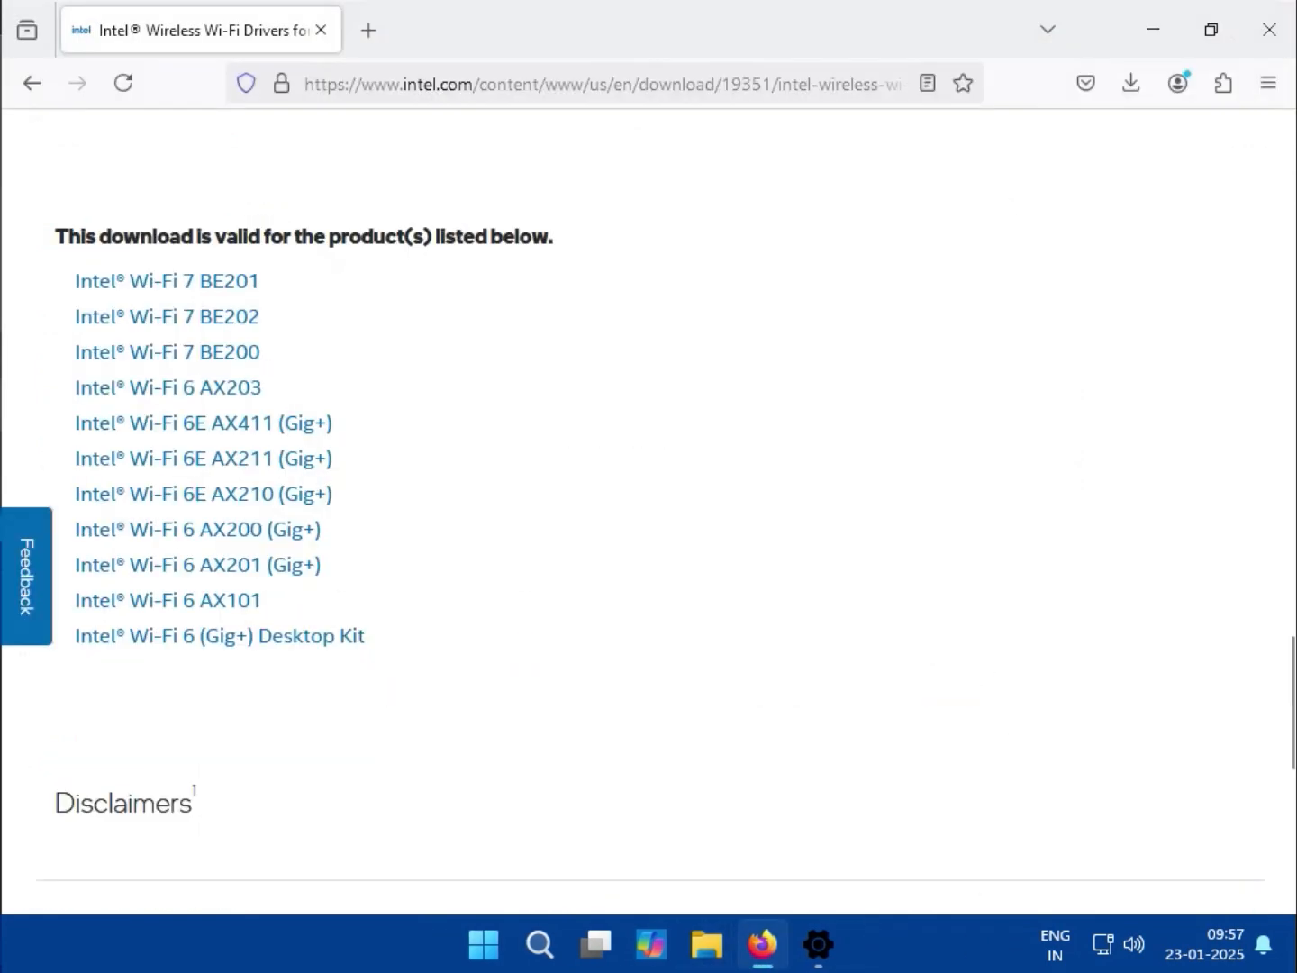
click(1268, 30)
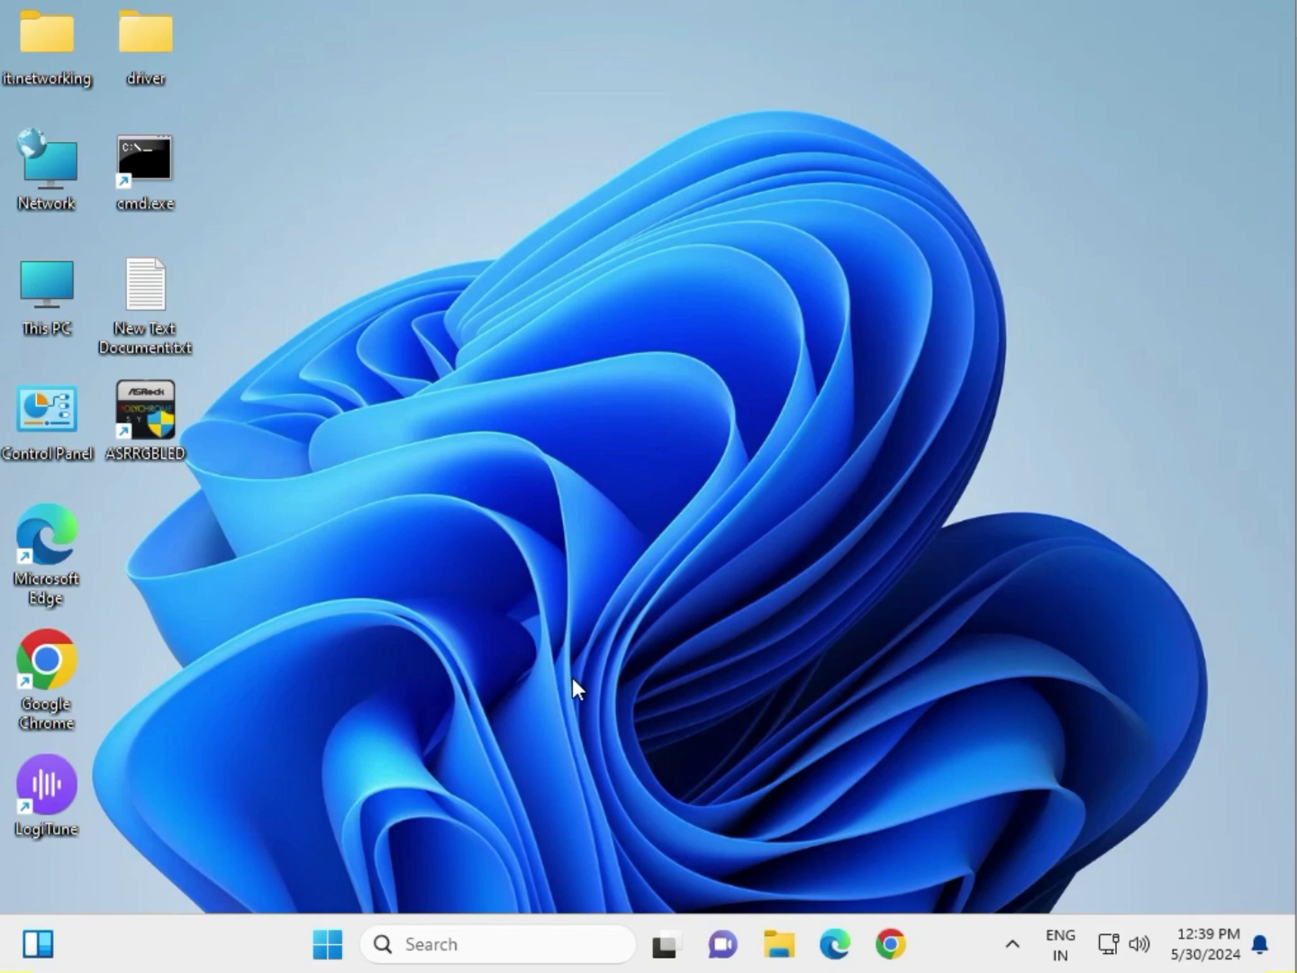
Open Windows Settings and display the list of other troubleshooters in the System Troubleshoot settings.
click(329, 945)
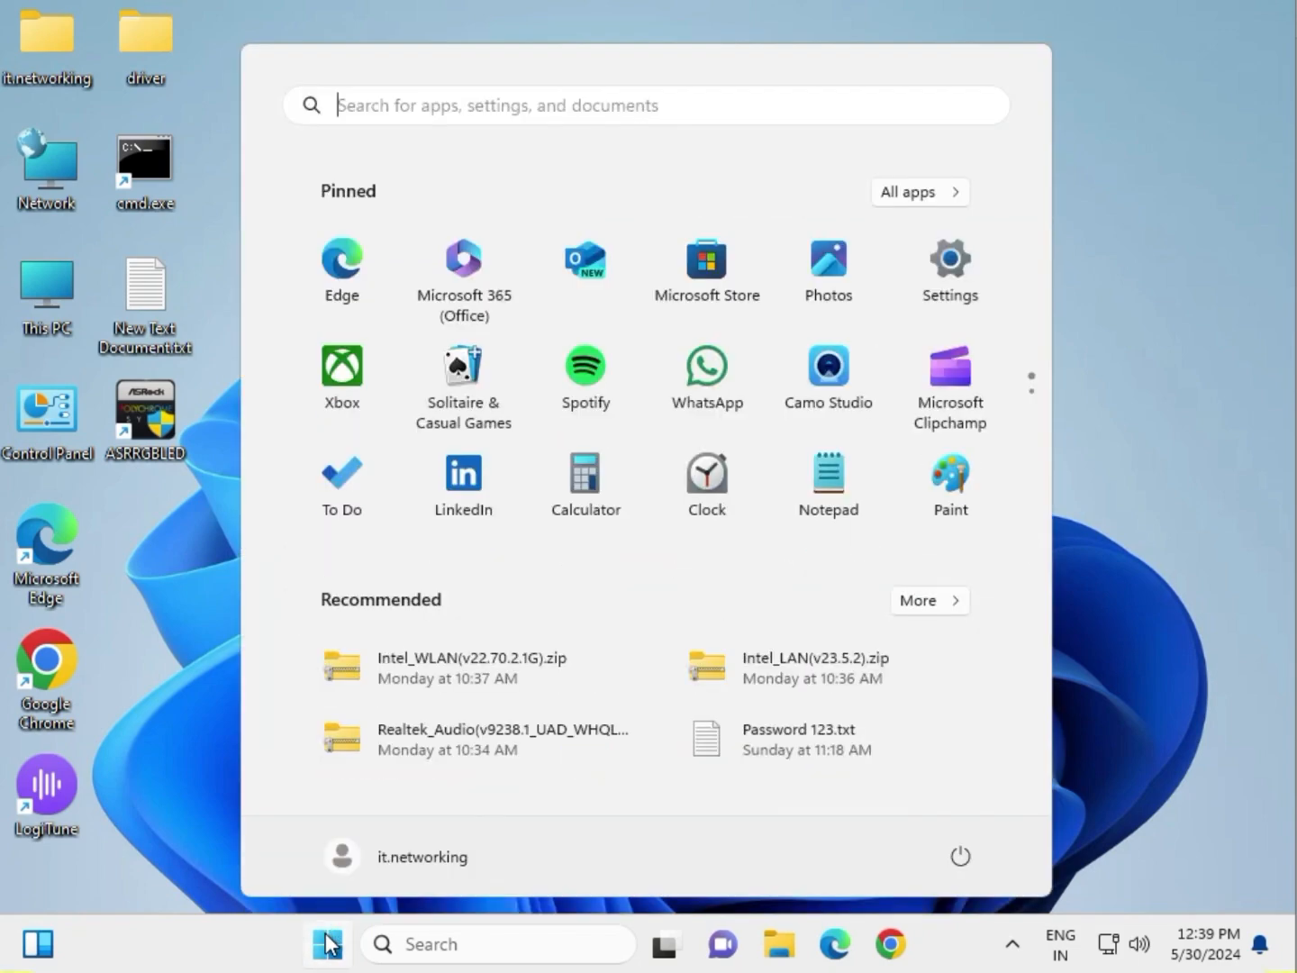
click(951, 271)
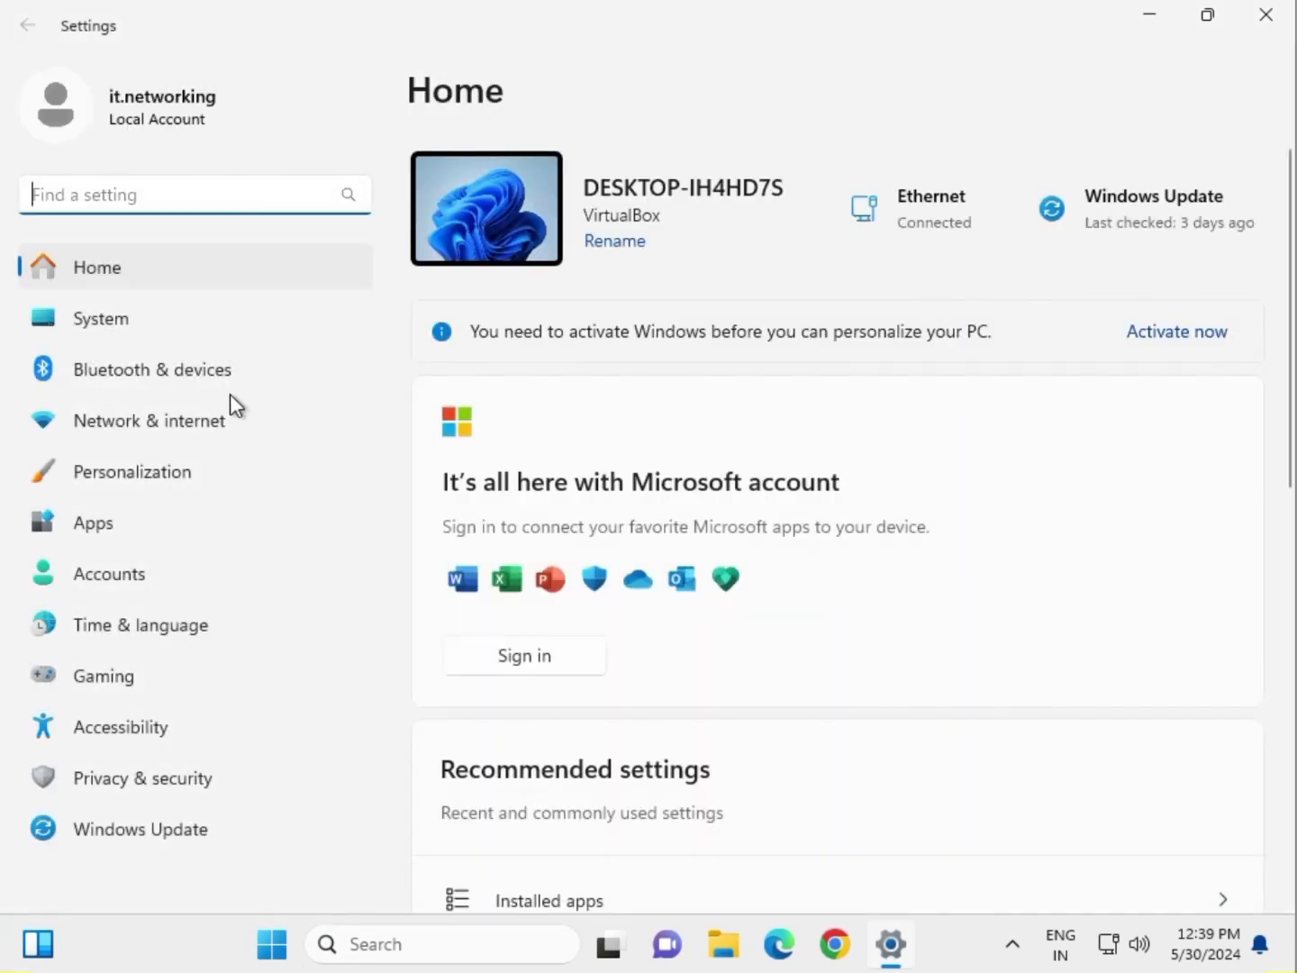
click(111, 320)
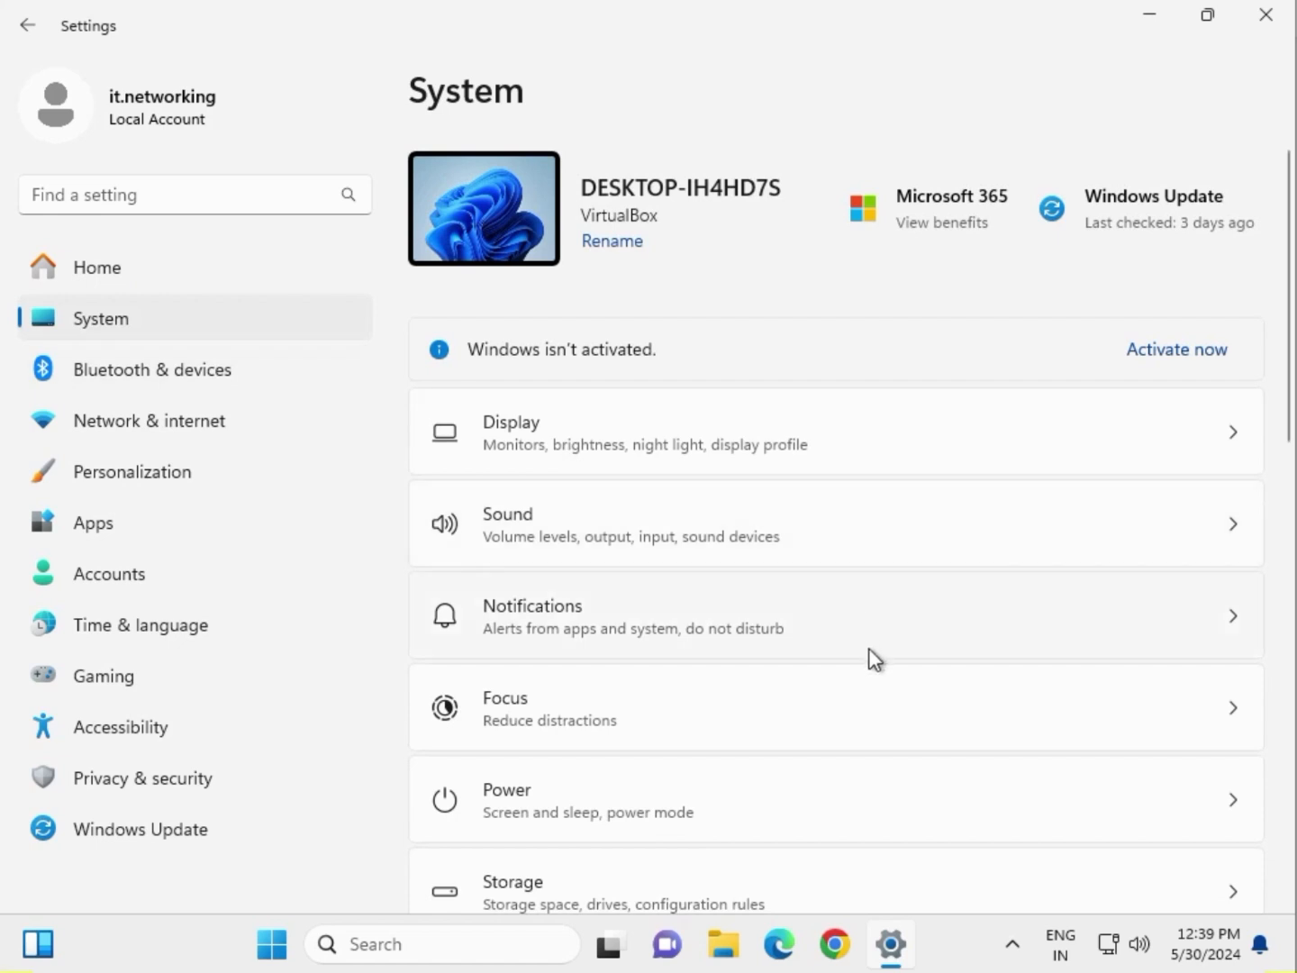
scroll(870, 659, down, 5)
scroll(870, 651, down, 2)
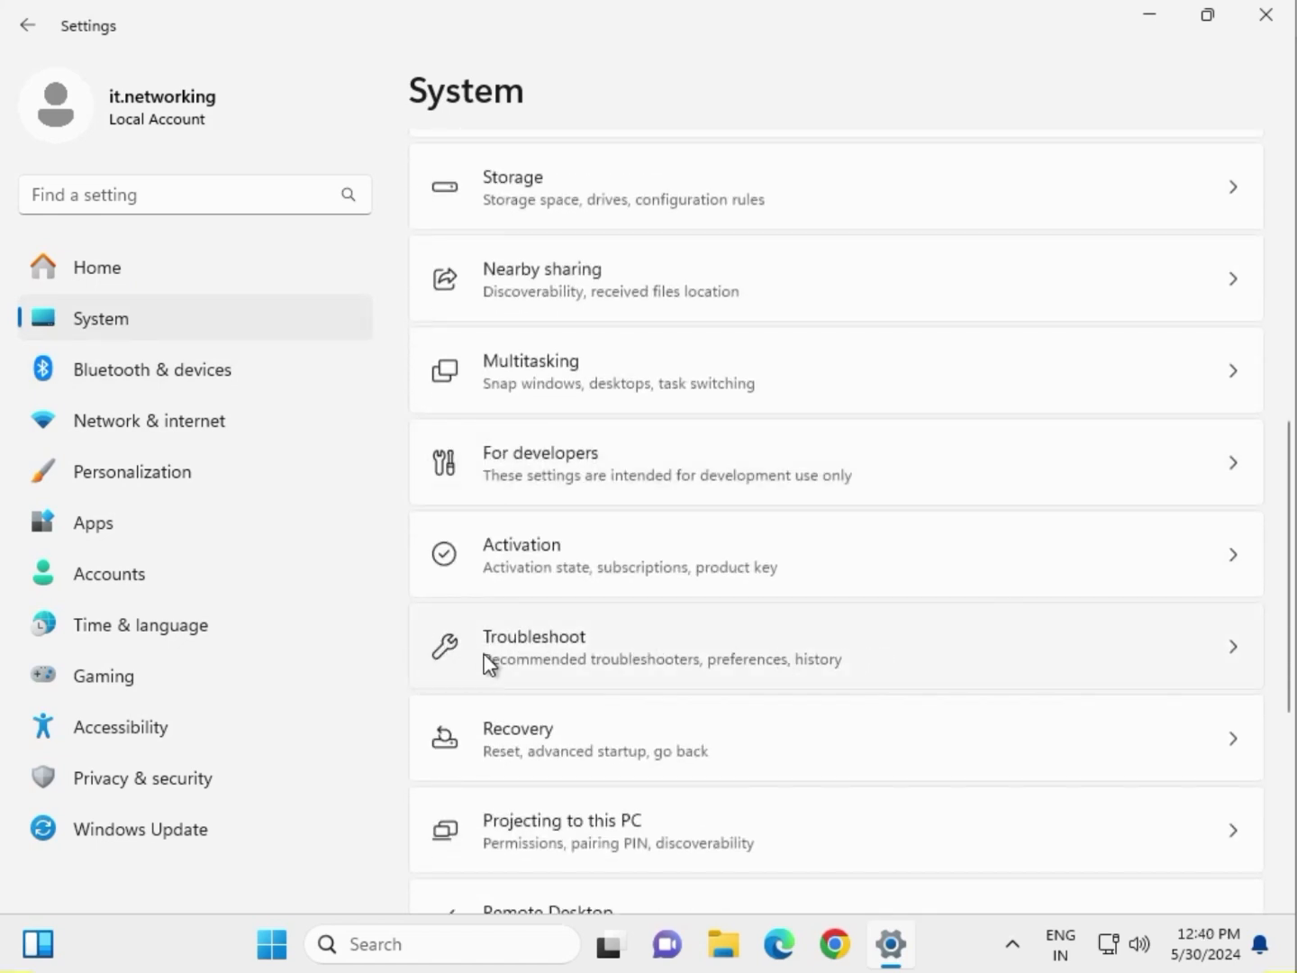
click(560, 645)
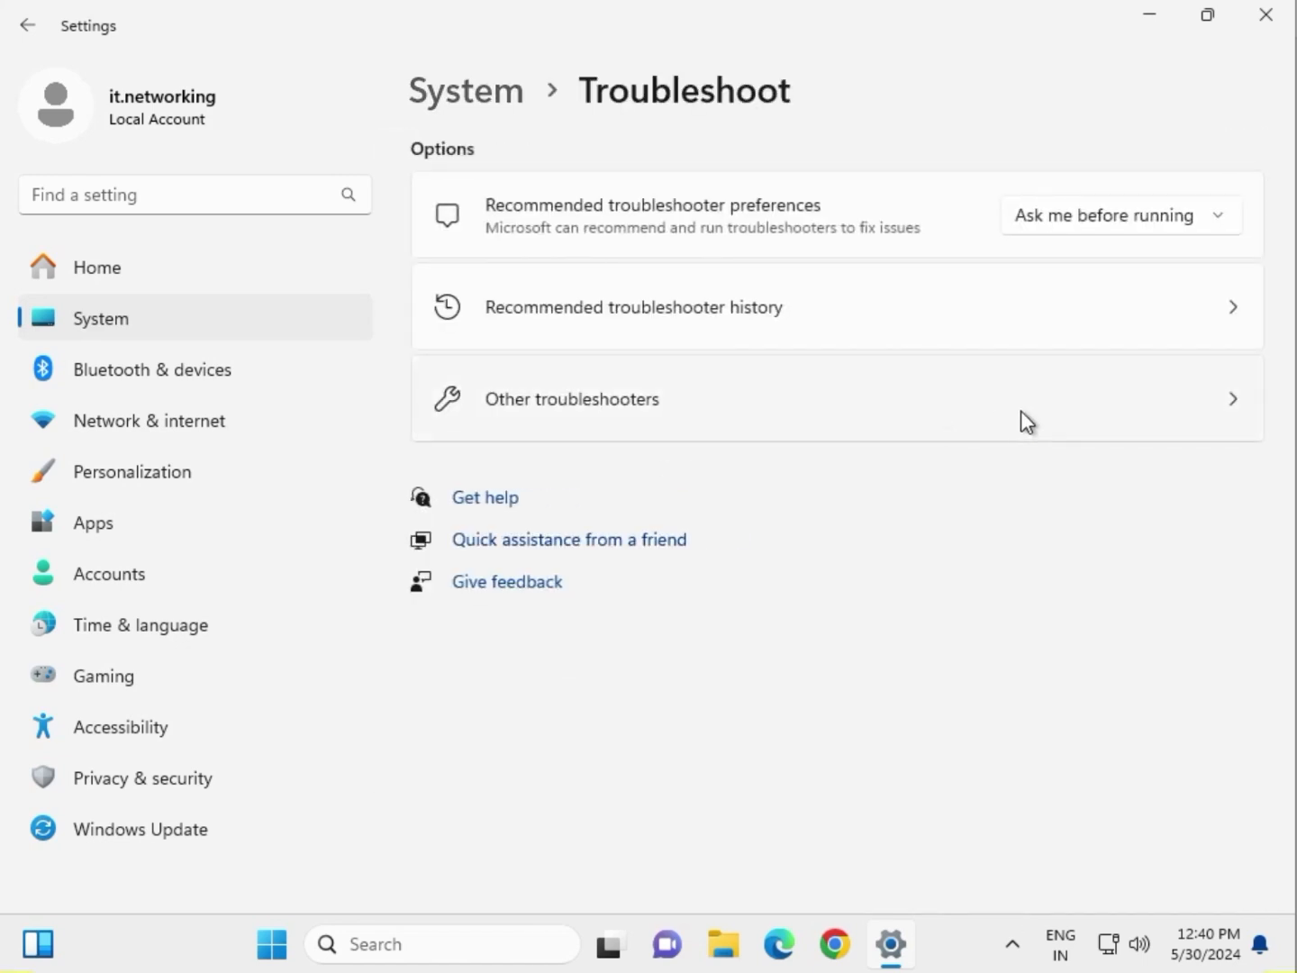
click(647, 417)
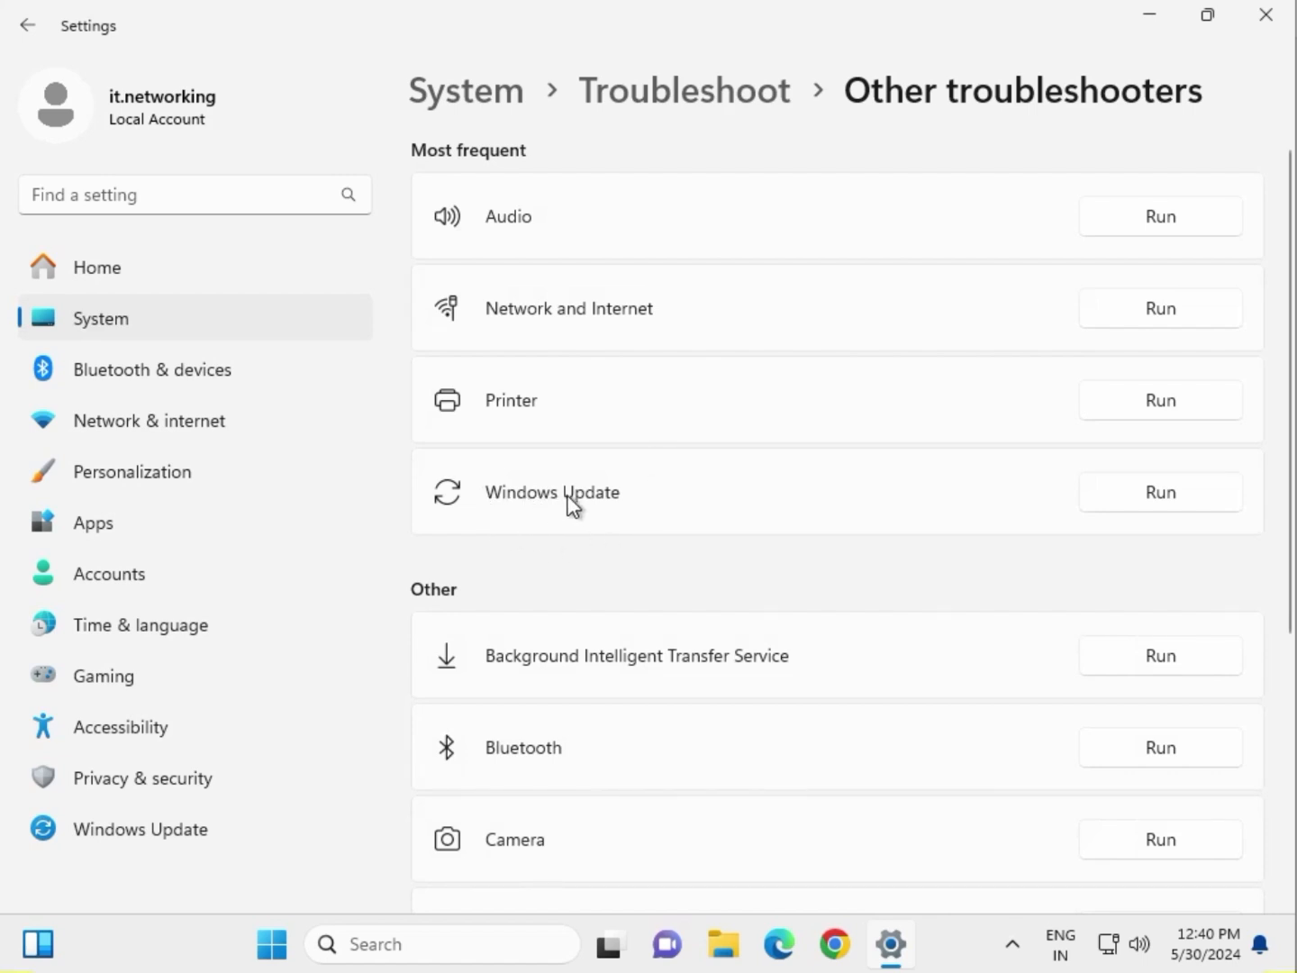
Run the Windows Update troubleshooter, report that the problem was not fixed, and close the troubleshooter and Settings.
click(1167, 499)
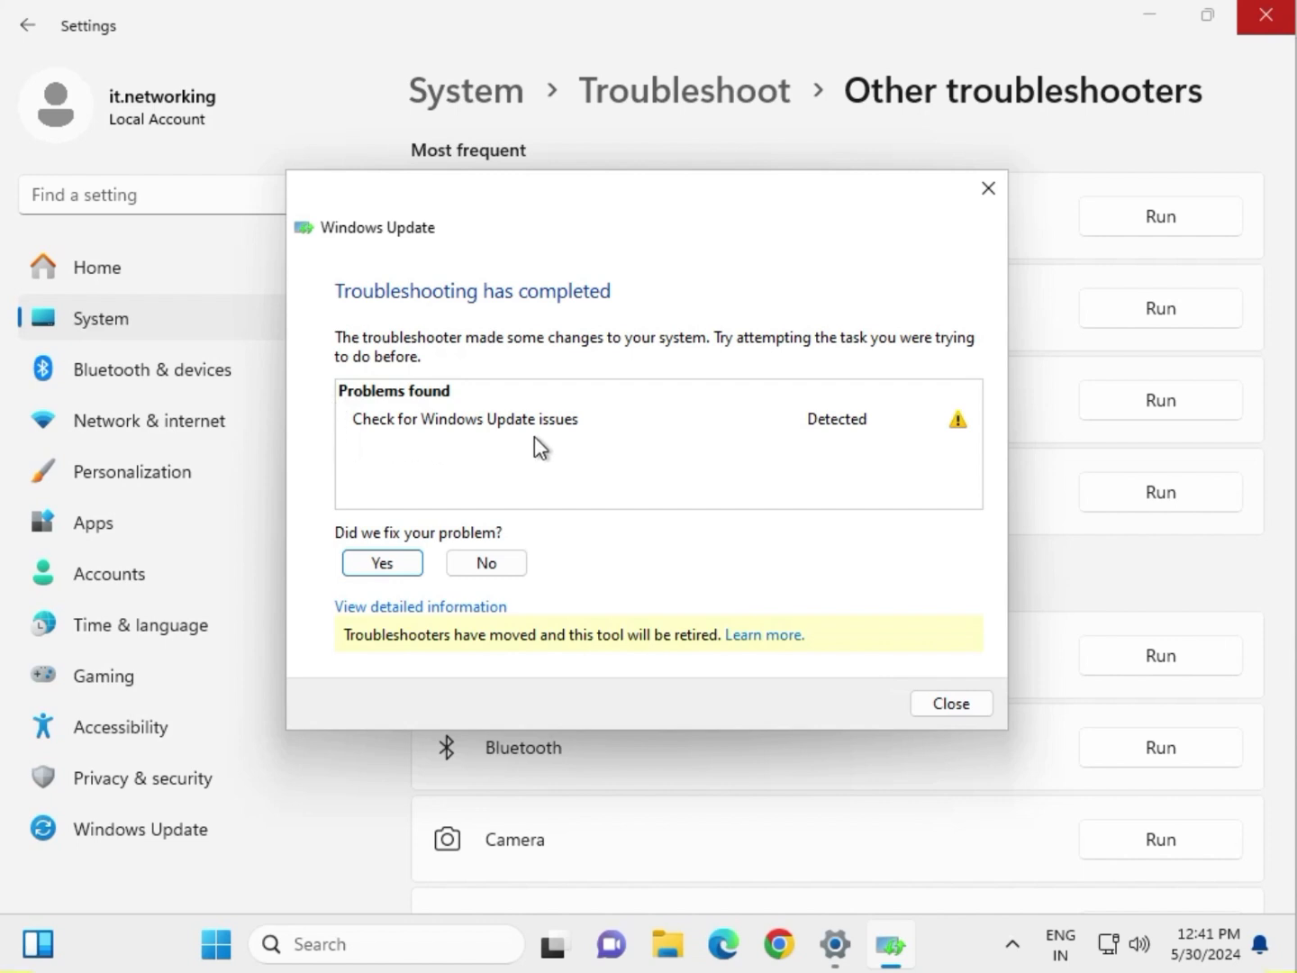
click(473, 567)
click(989, 190)
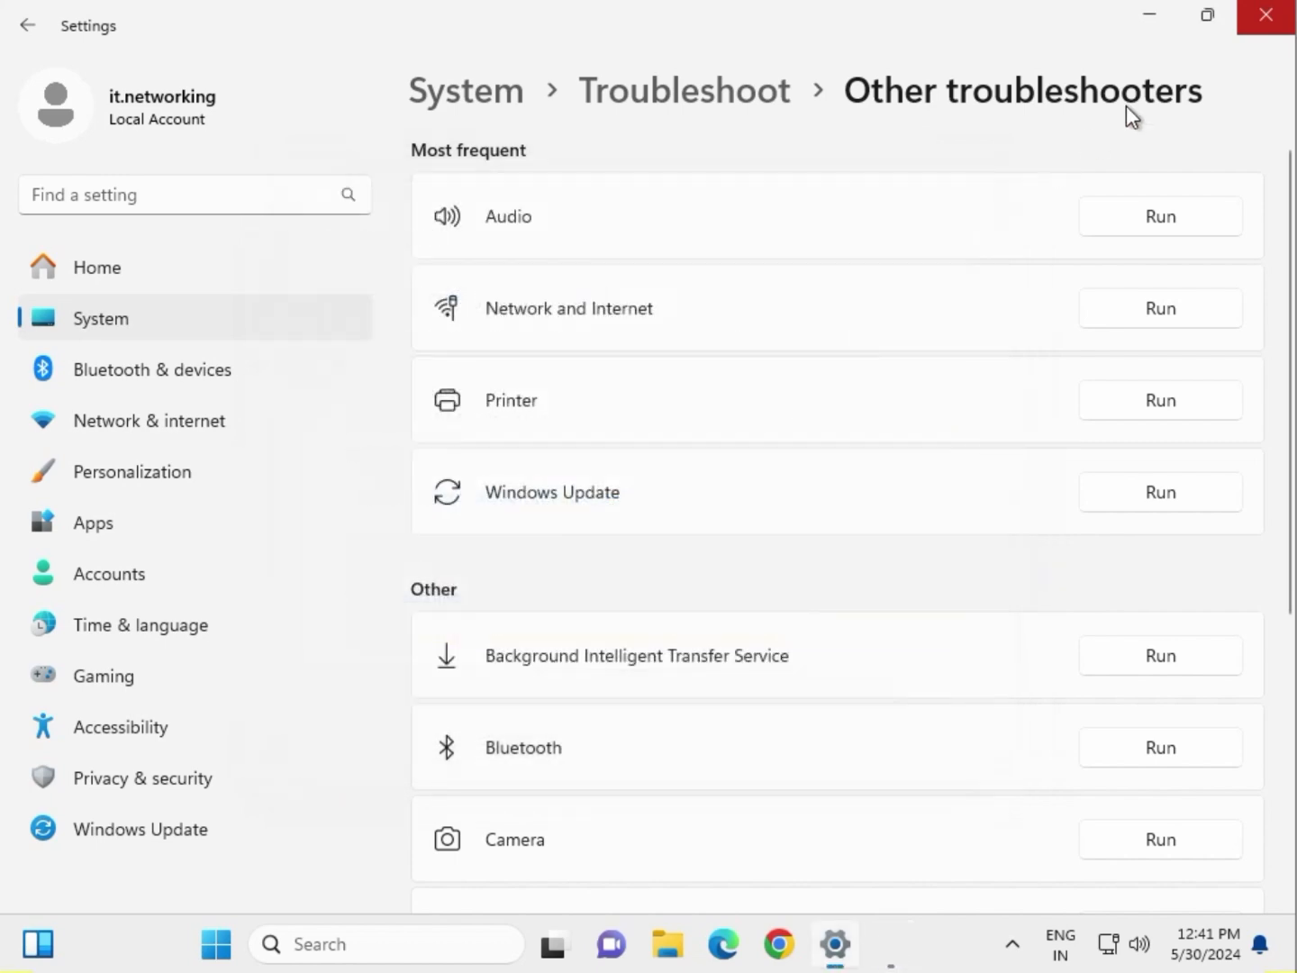
click(1268, 29)
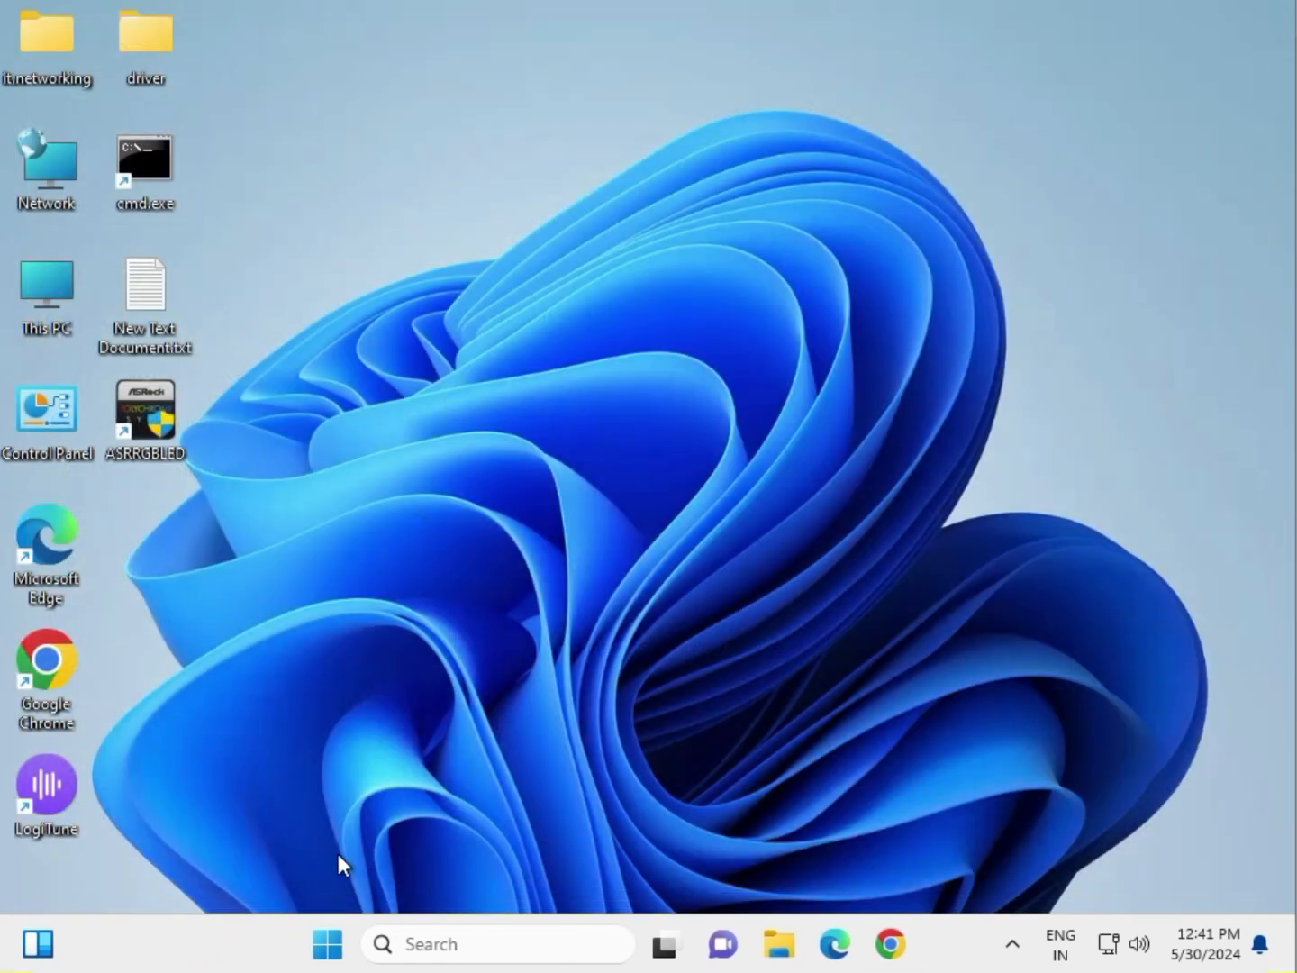
Open the Windows Services console by running services.msc from the Run dialog.
click(329, 945)
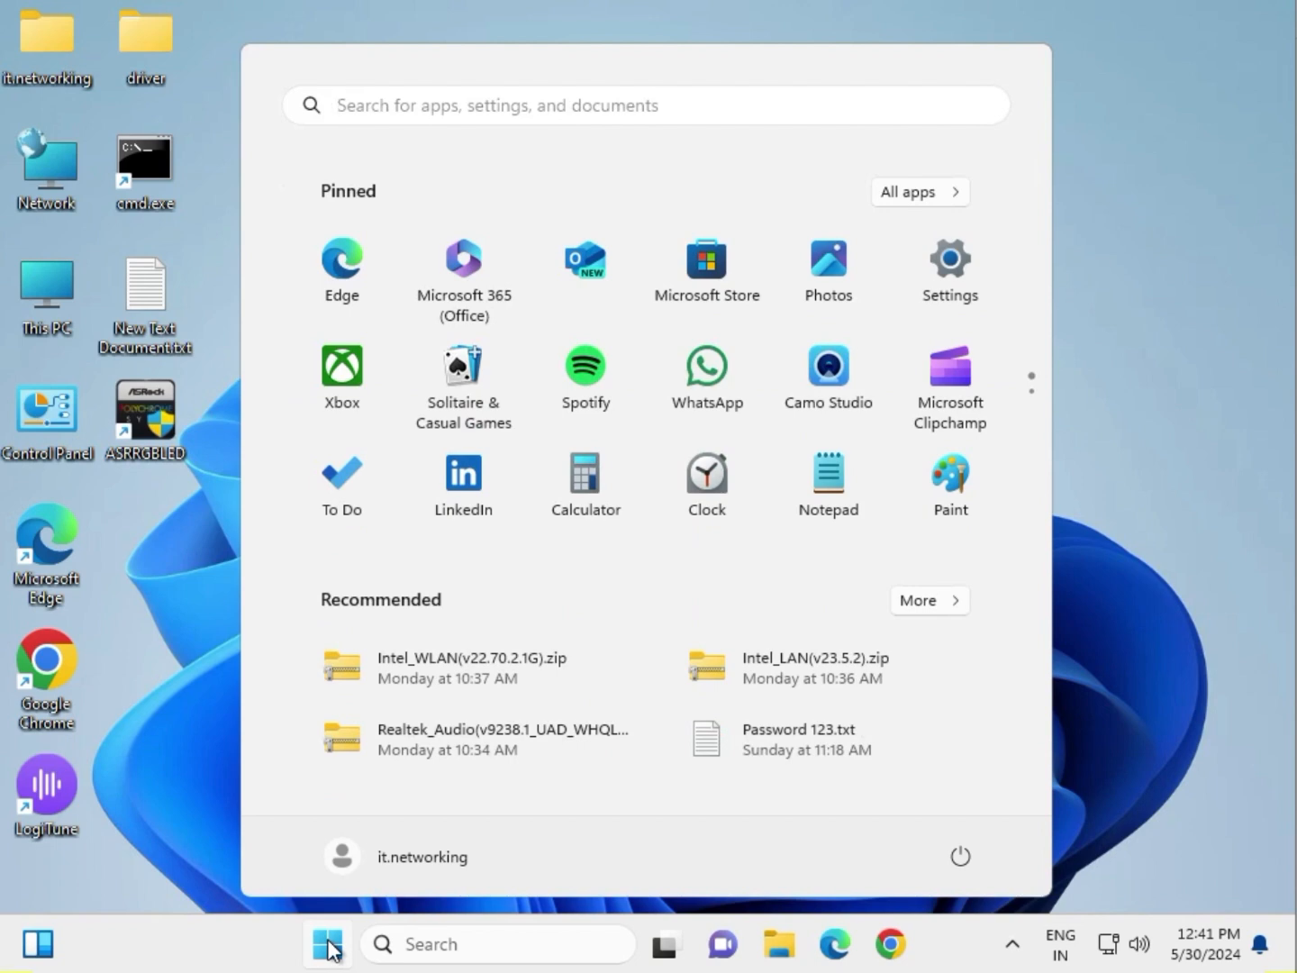
text(r)
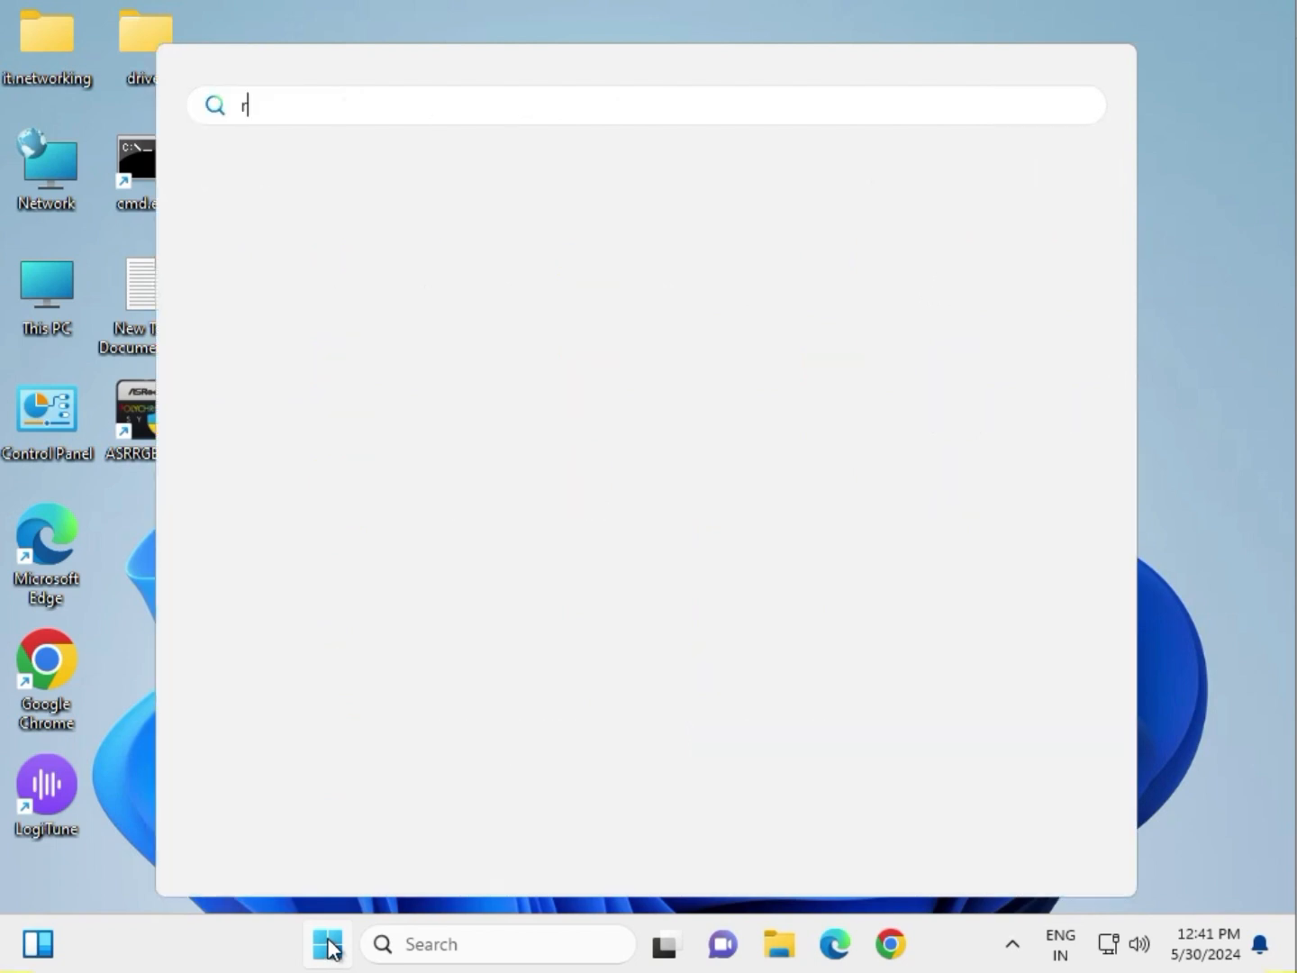
text(un)
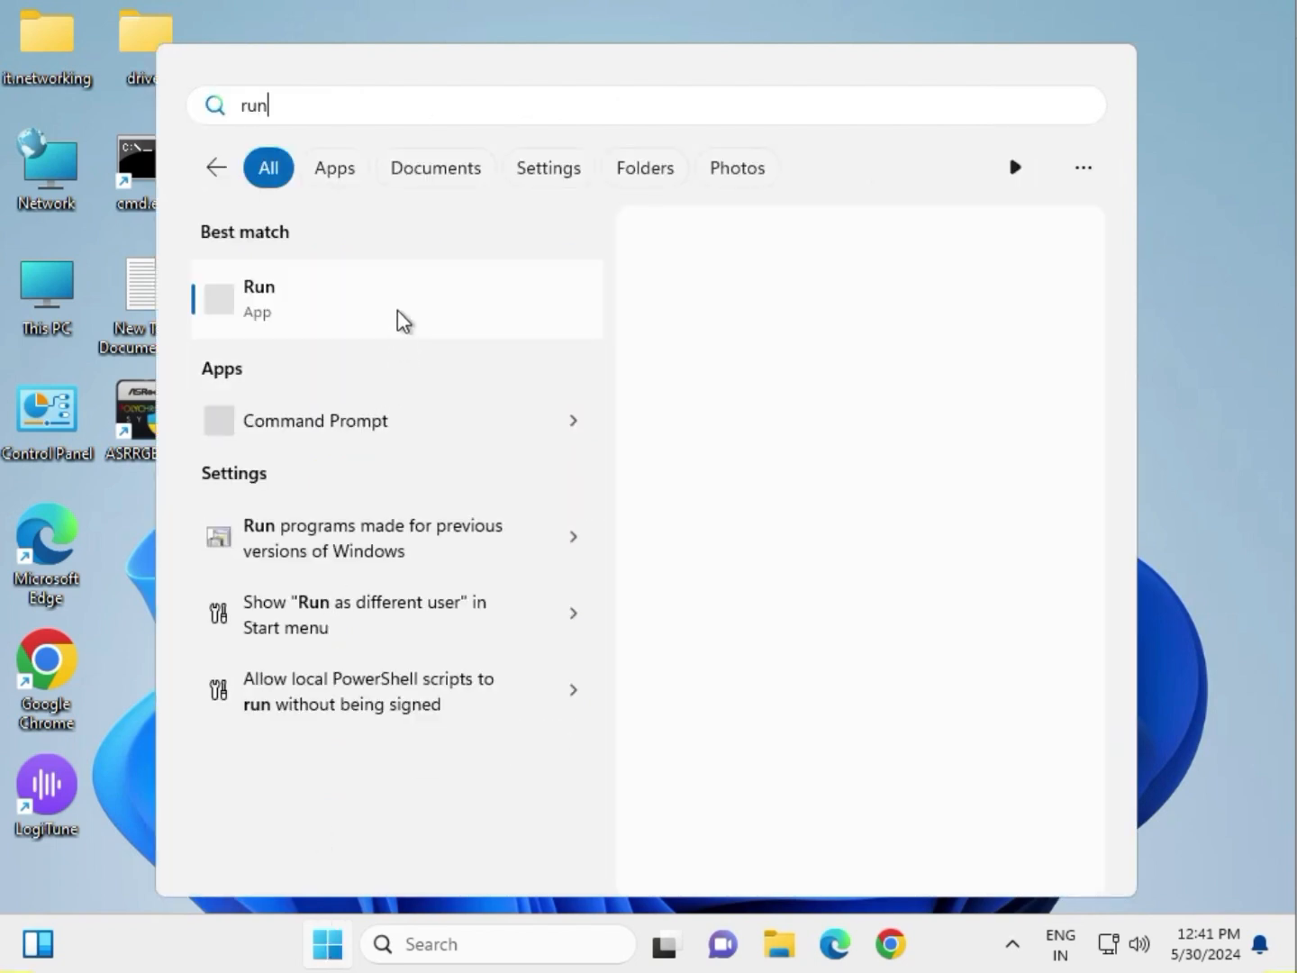
click(397, 312)
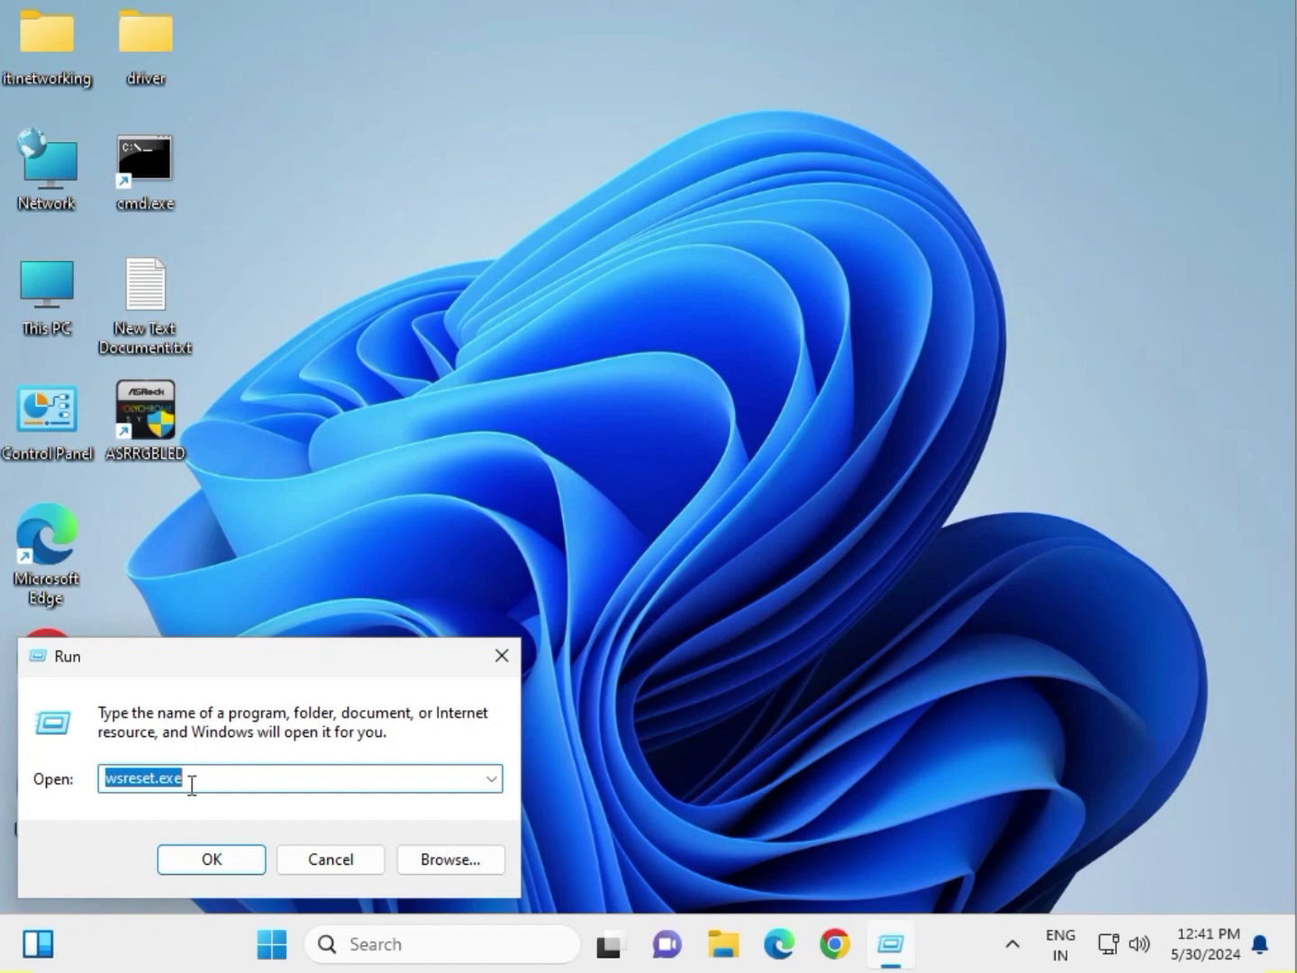
text(ser)
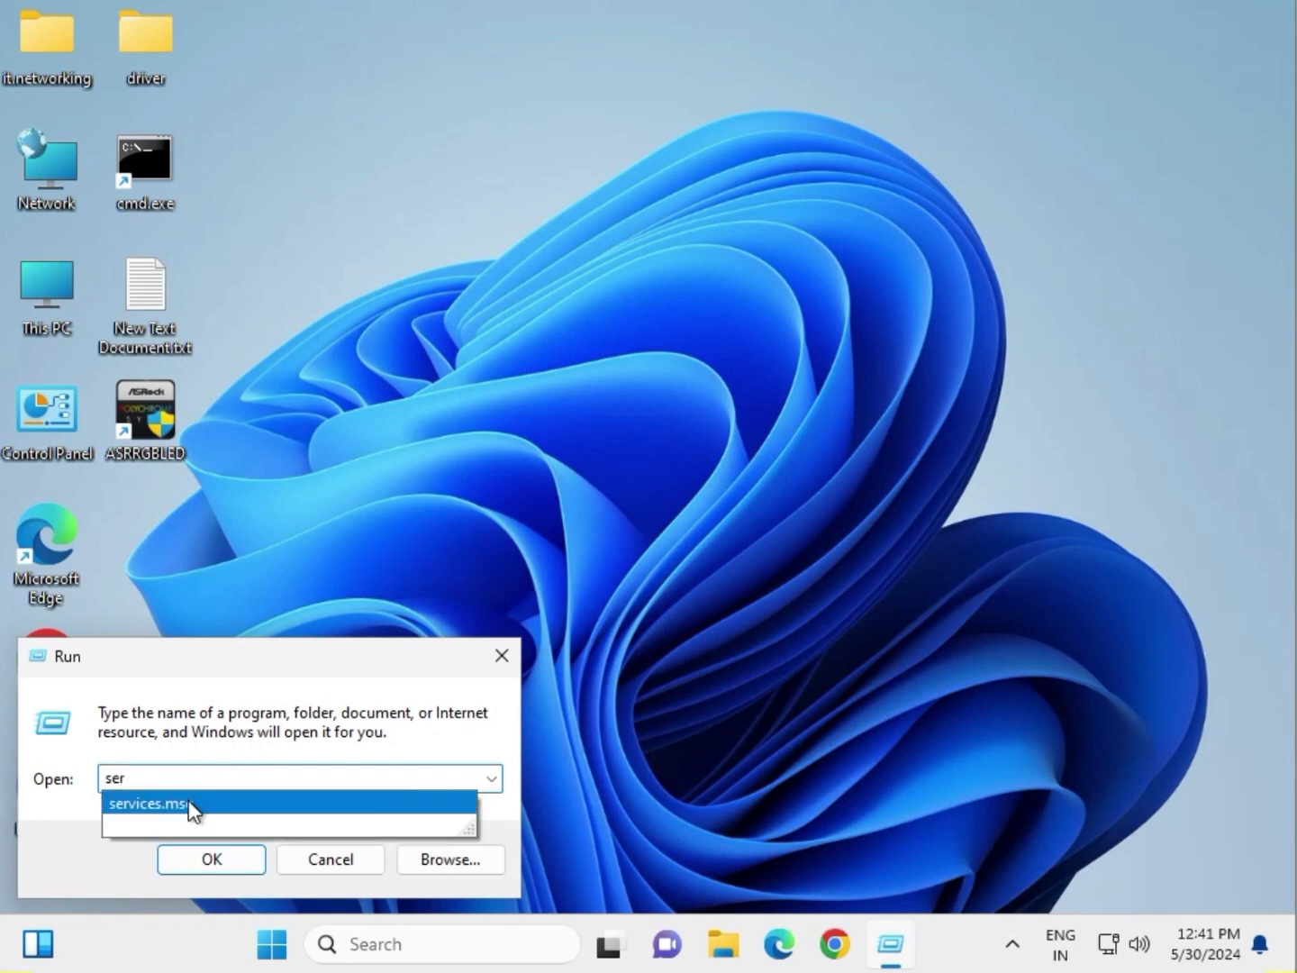
click(191, 808)
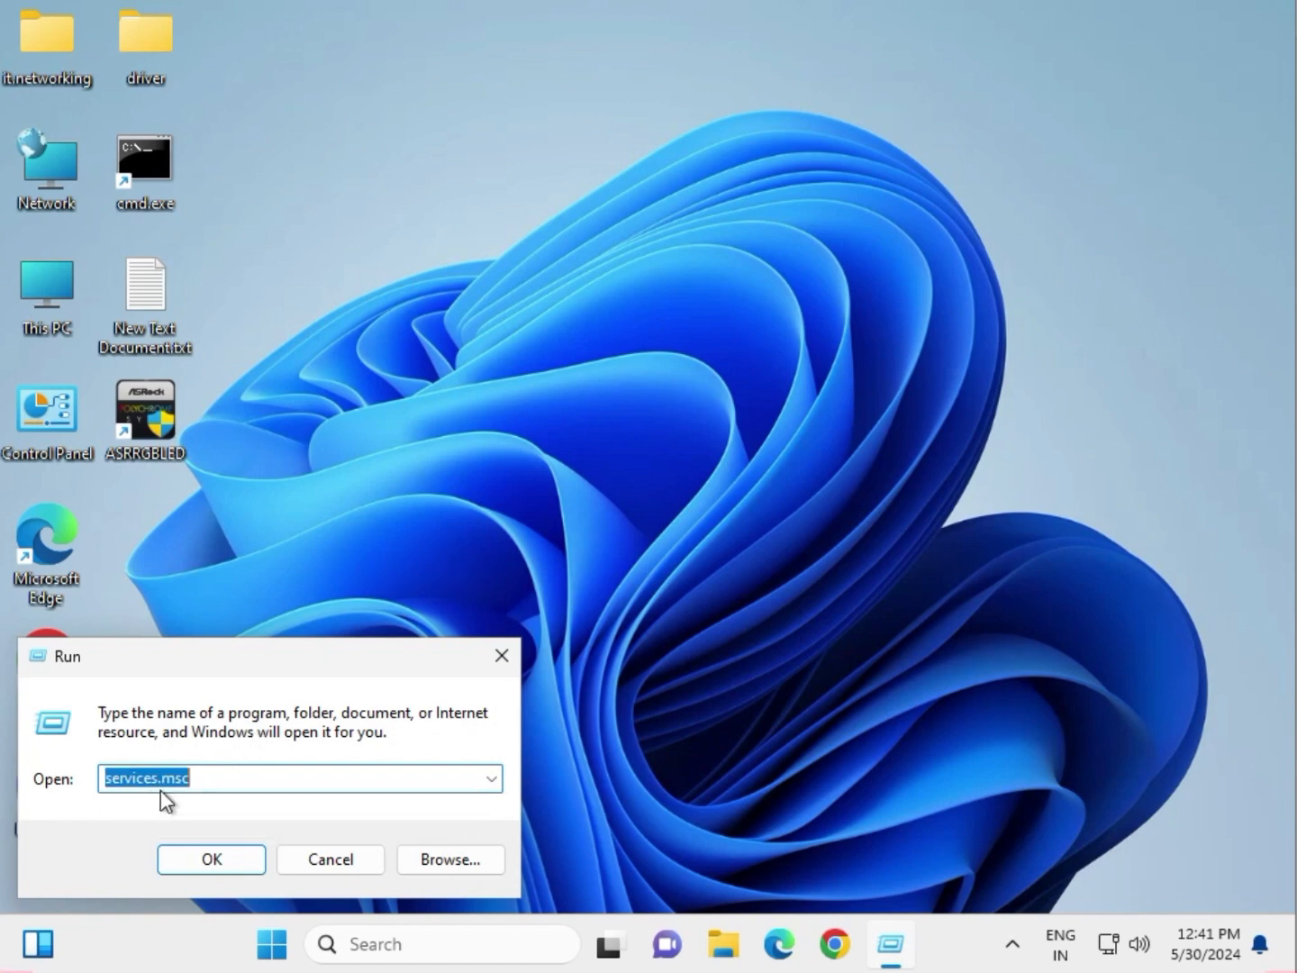
click(185, 849)
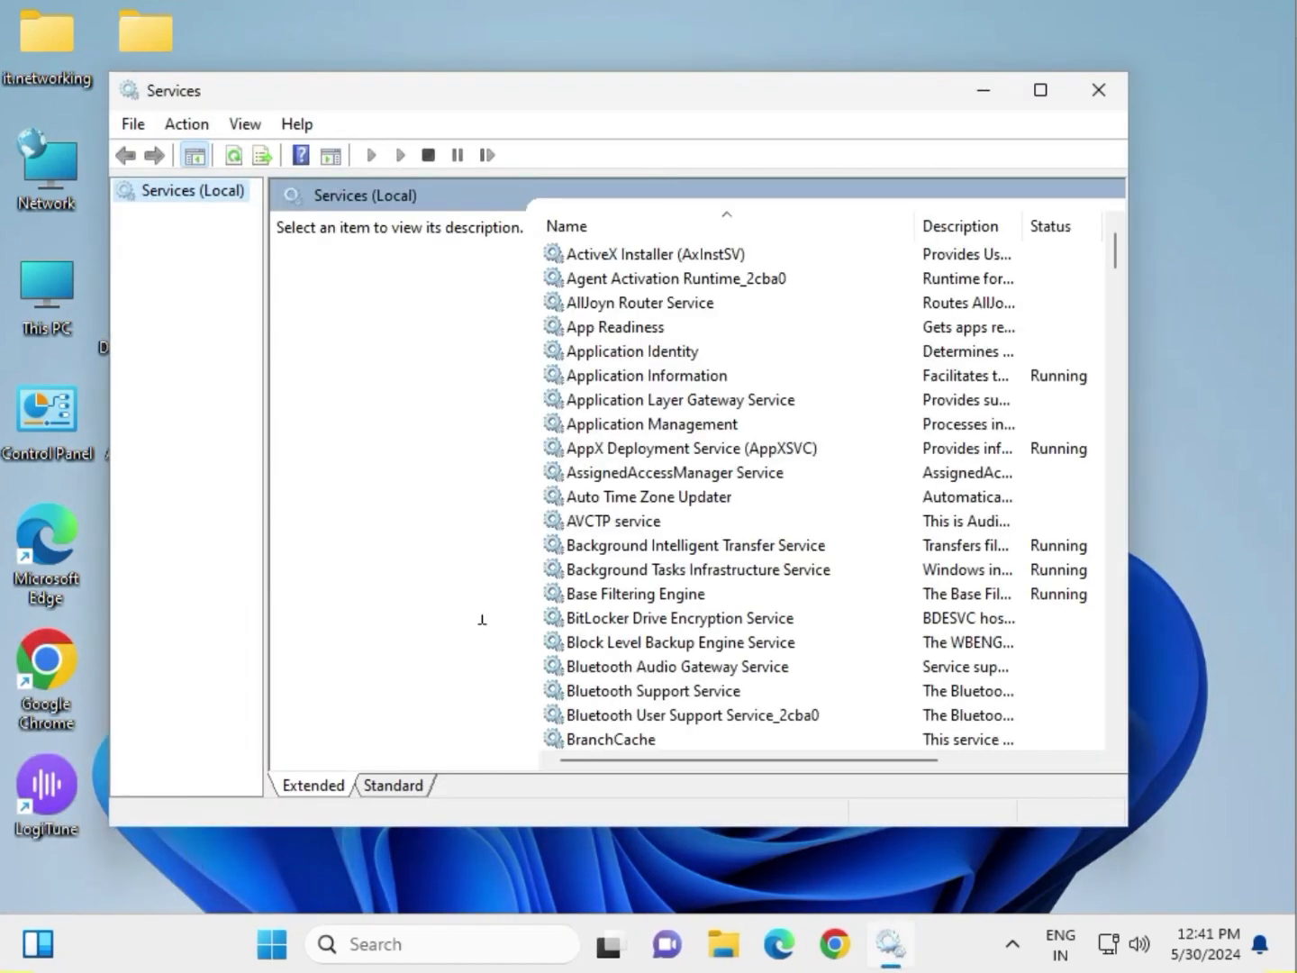
Set the Windows Update service's startup type to Automatic, apply it, and close the service's properties.
click(622, 477)
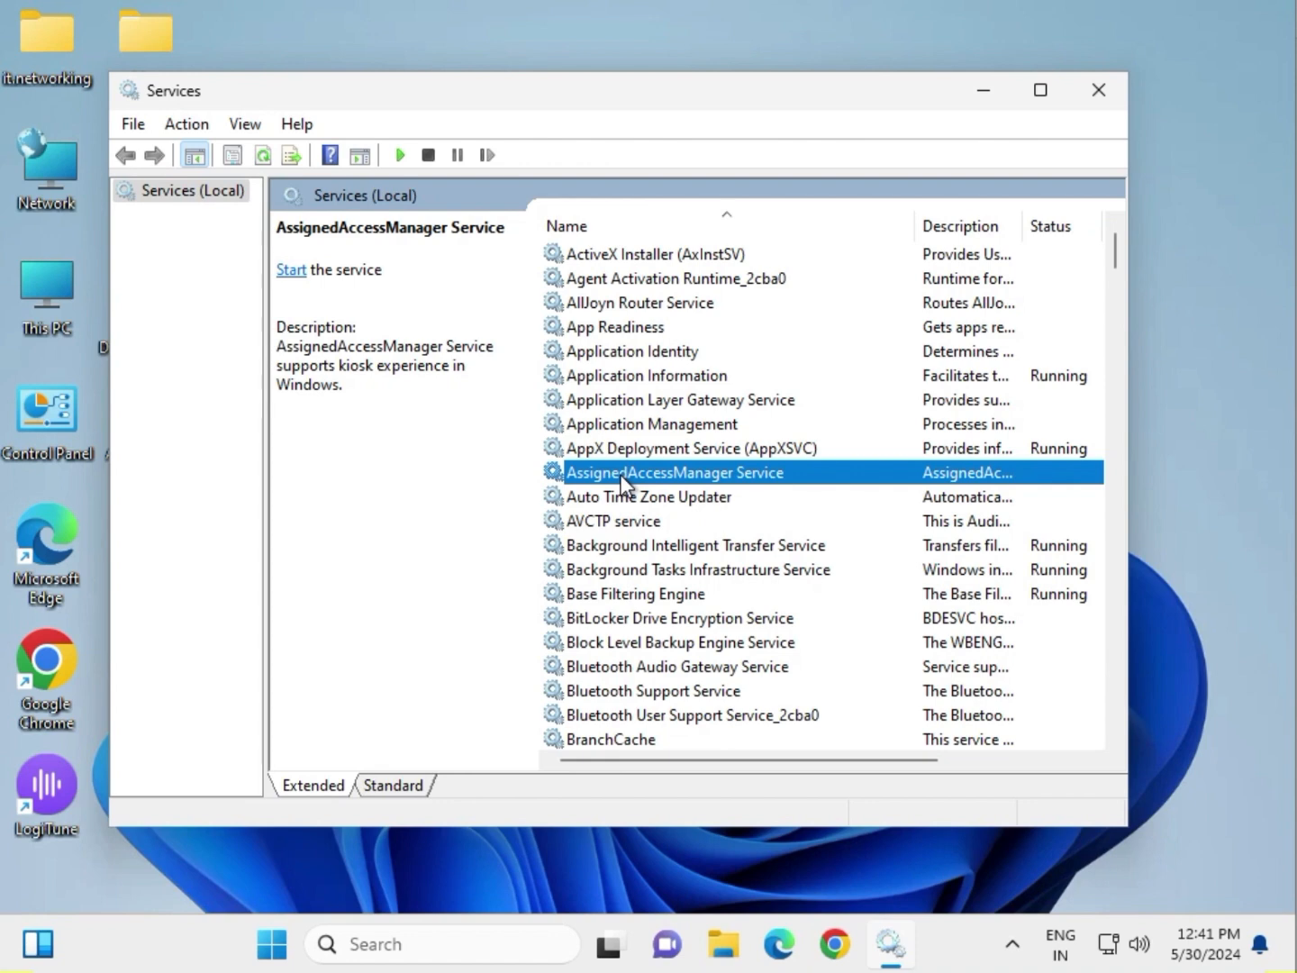
key(w)
scroll(634, 605, down, 9)
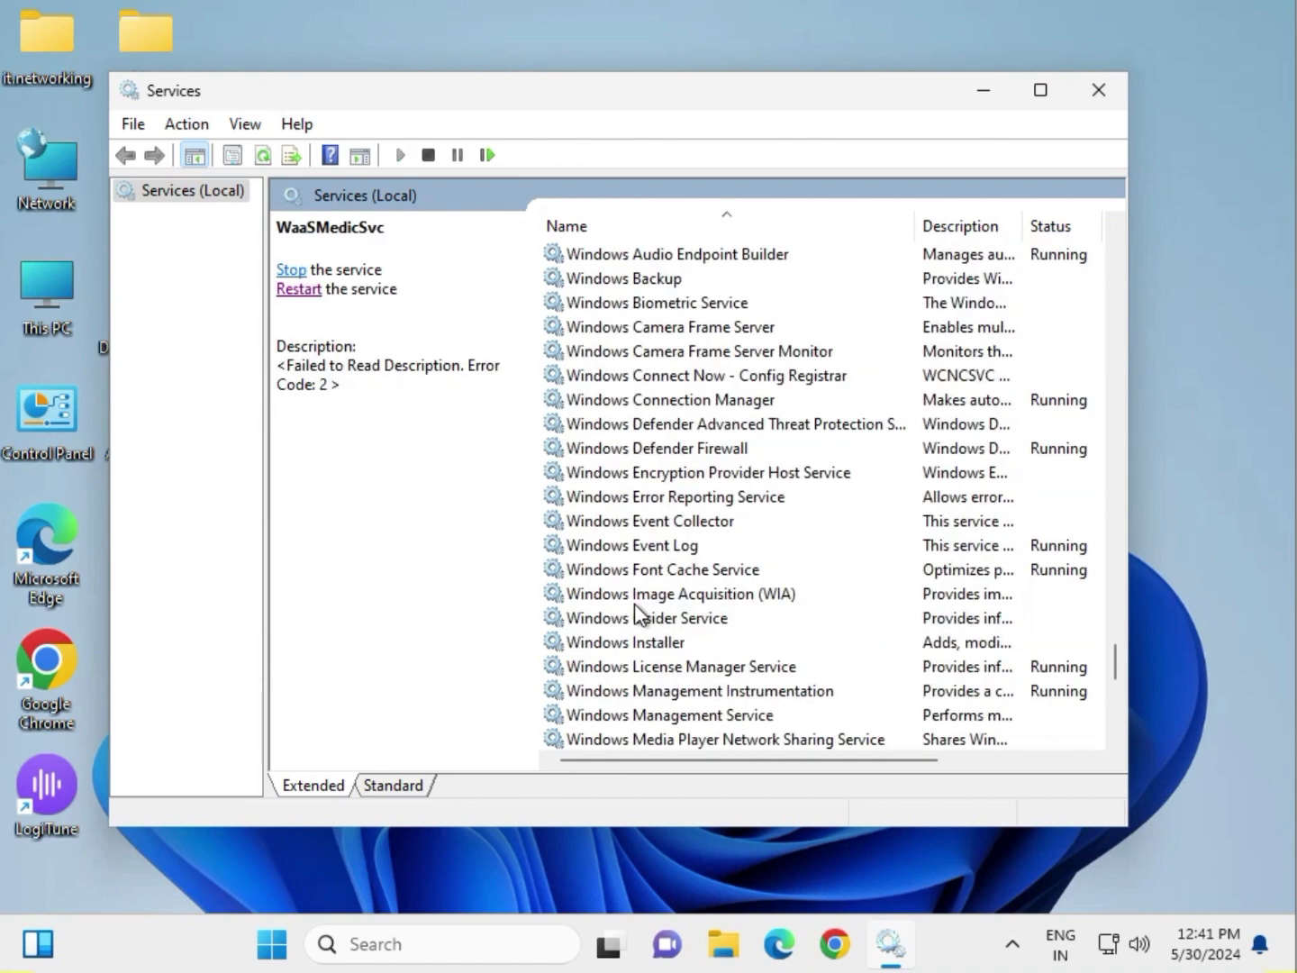
scroll(636, 608, down, 2)
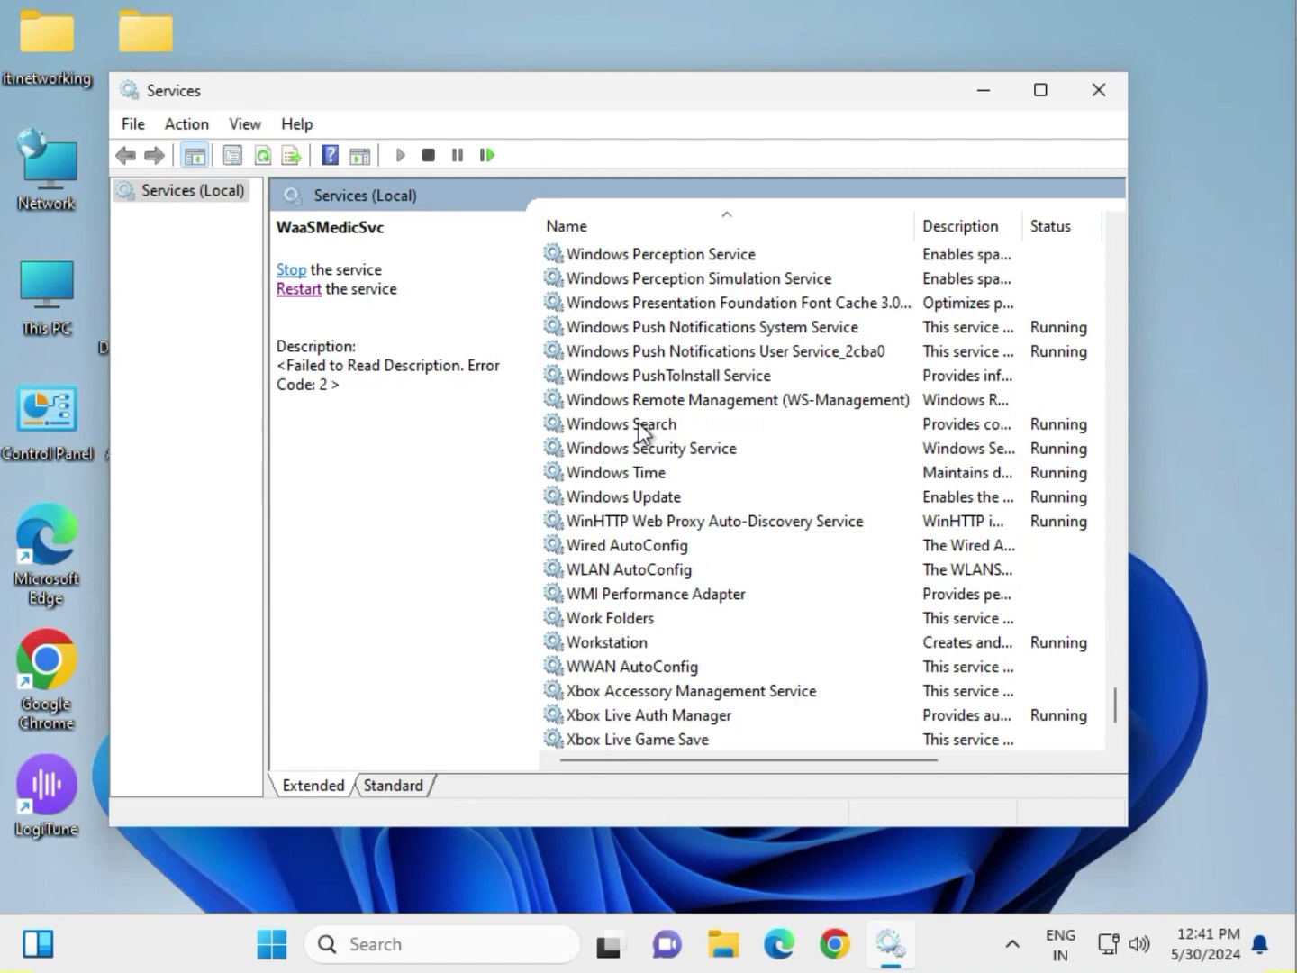
click(628, 499)
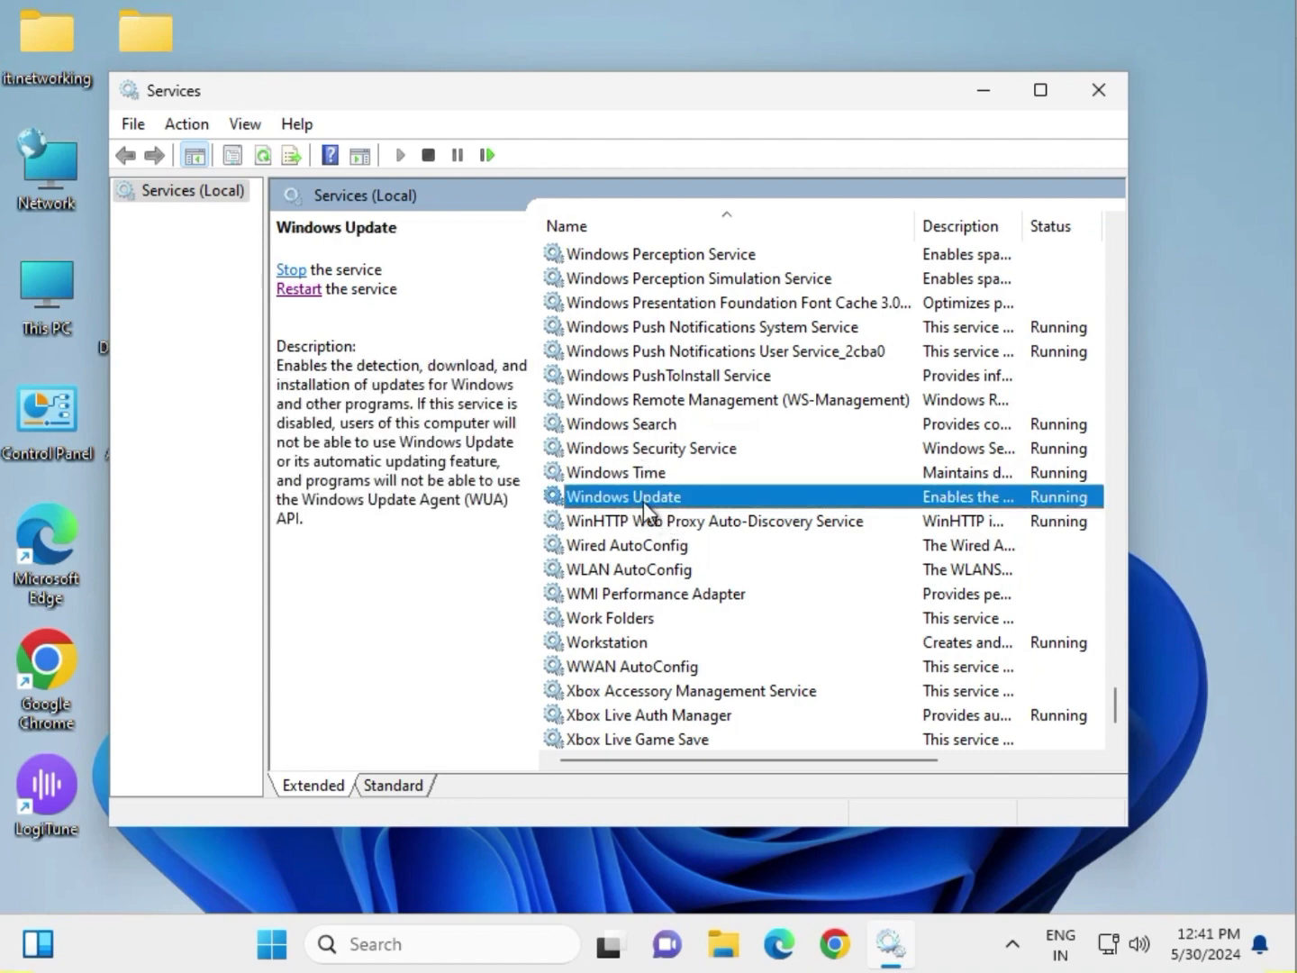
double_click(644, 500)
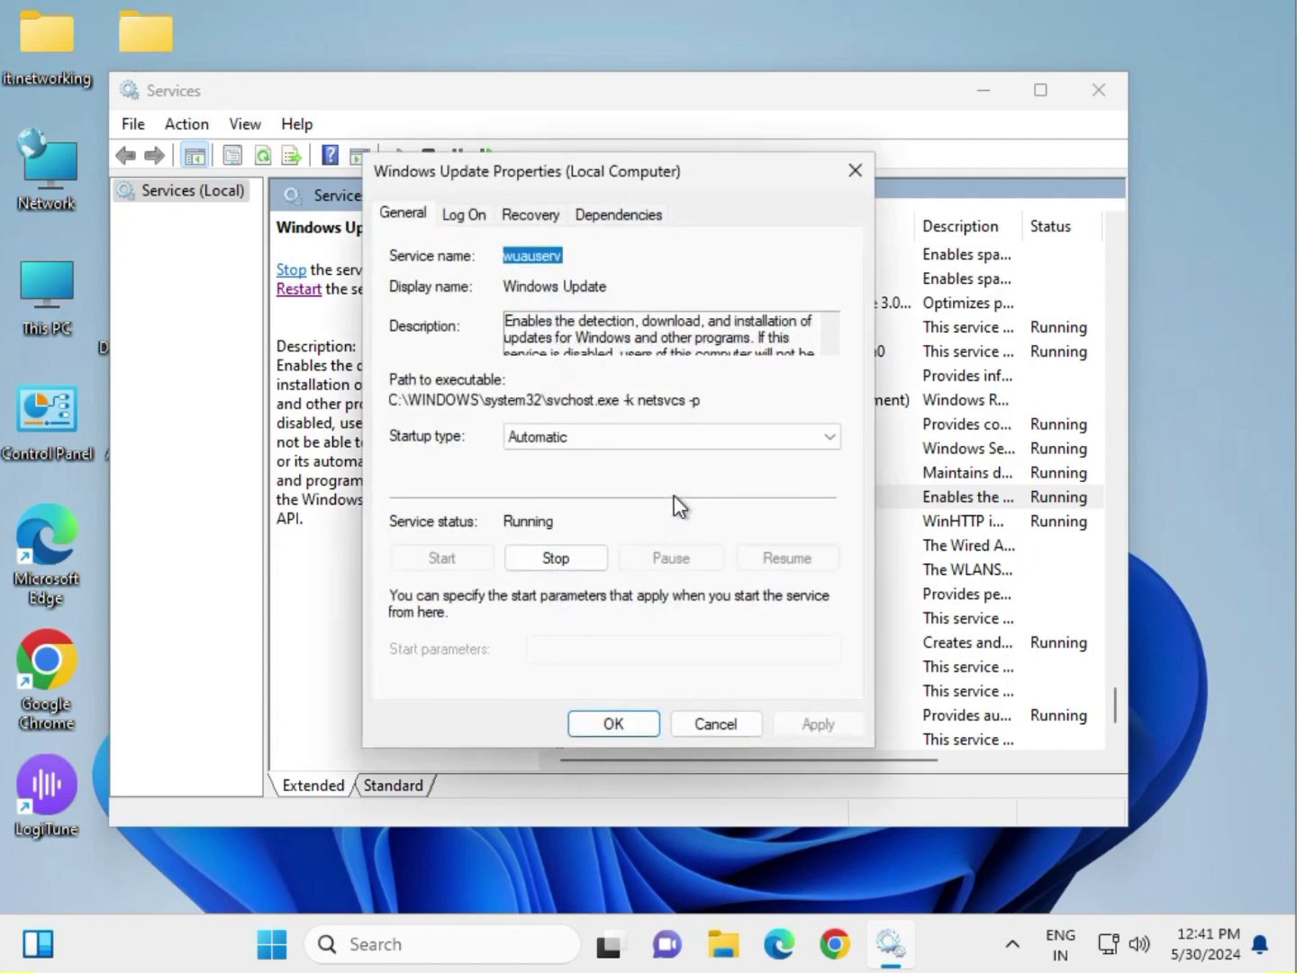
click(540, 442)
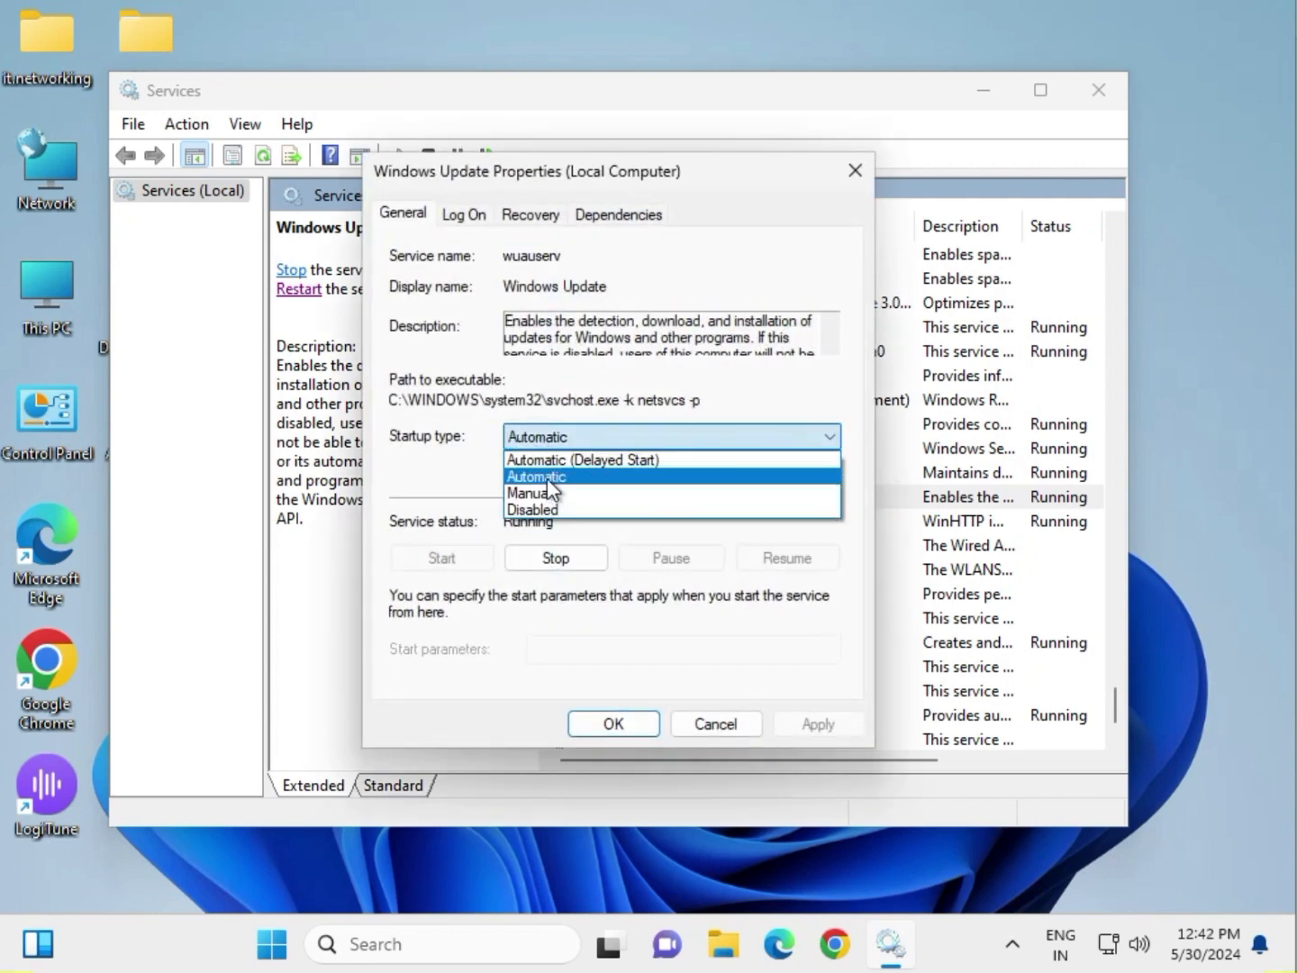
click(547, 479)
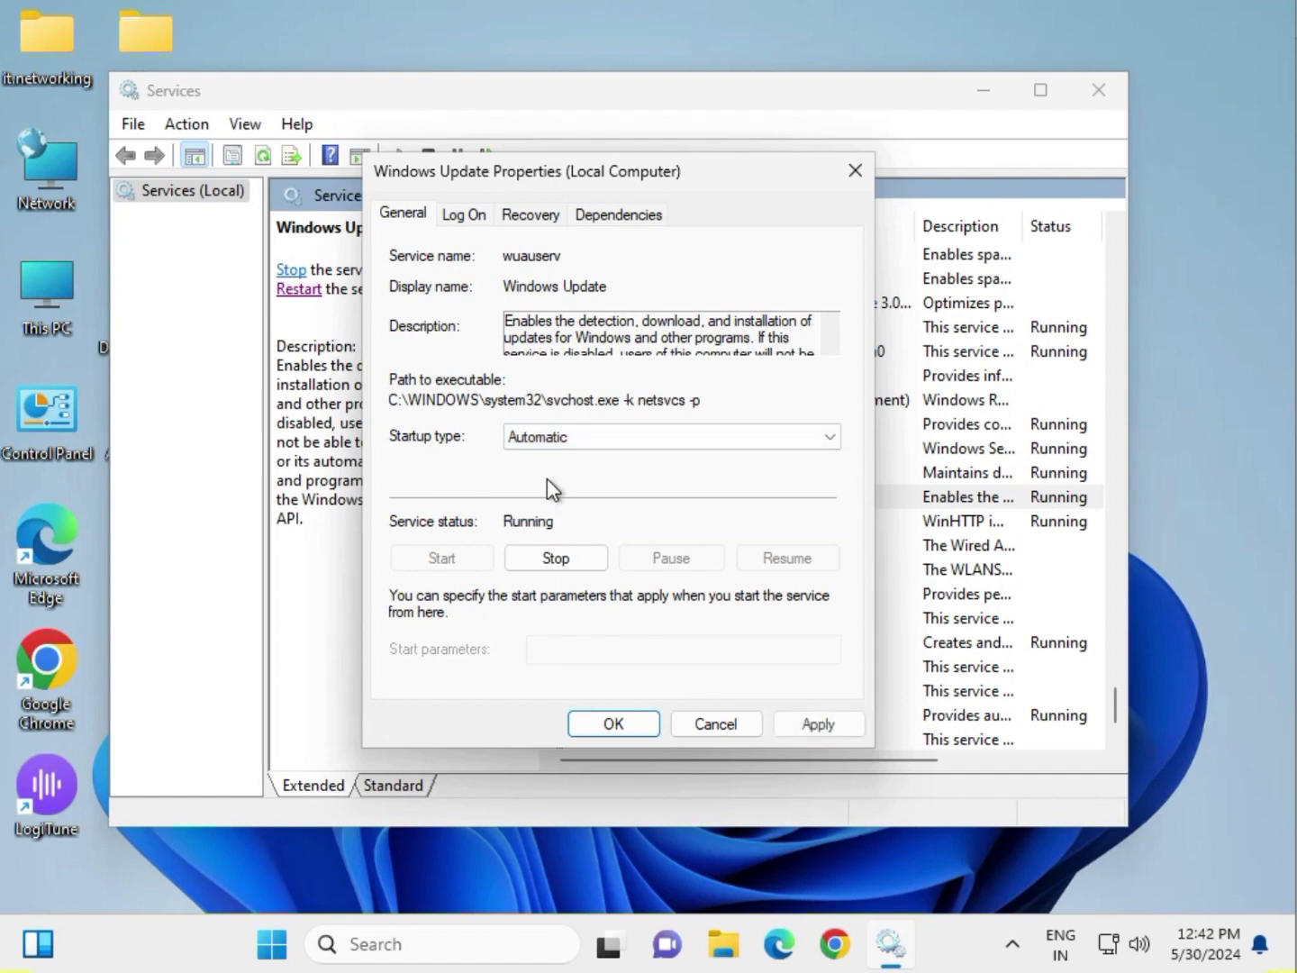
click(812, 733)
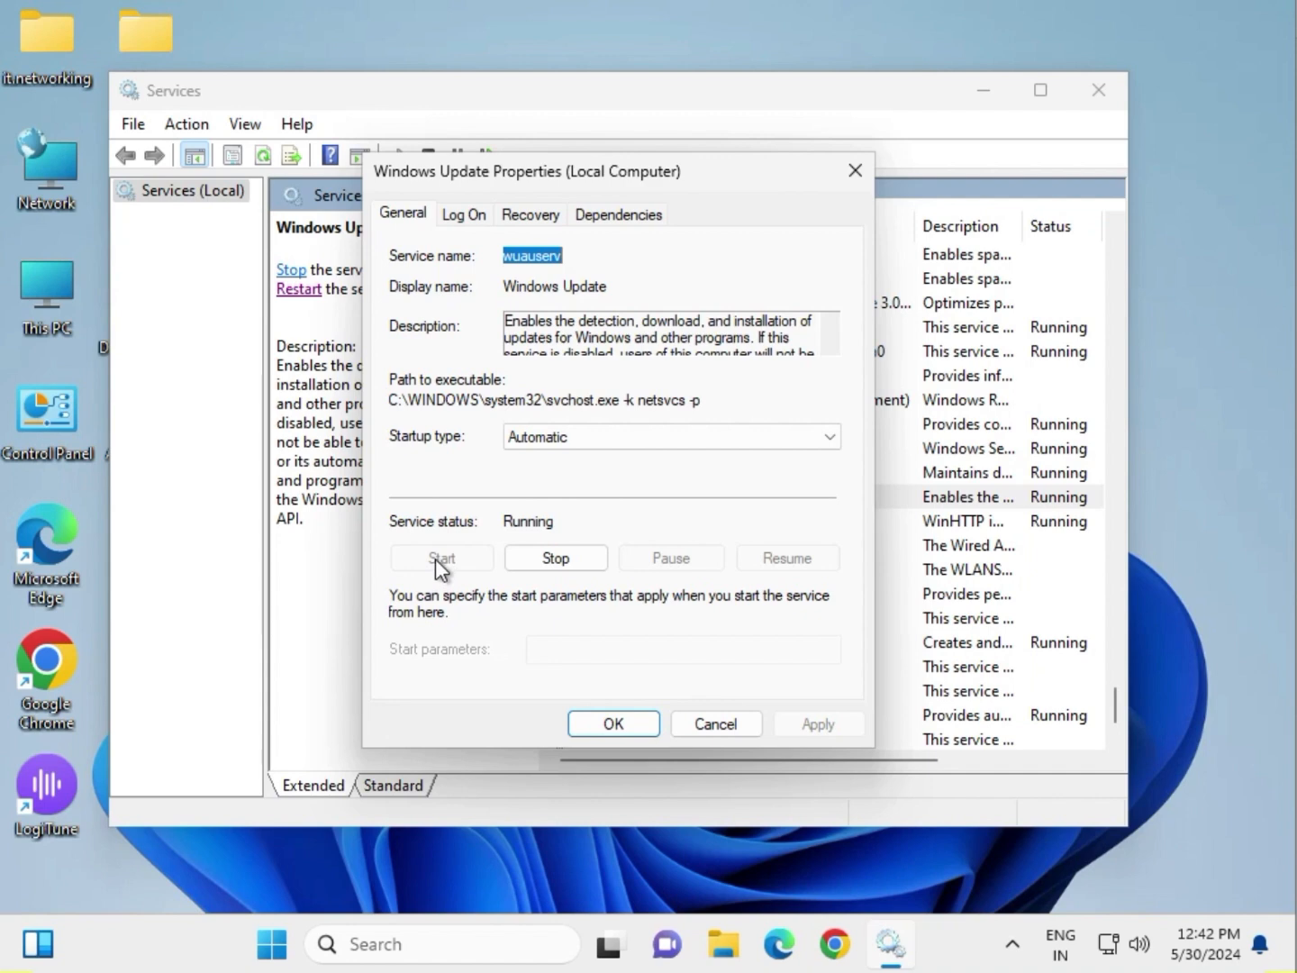
click(596, 716)
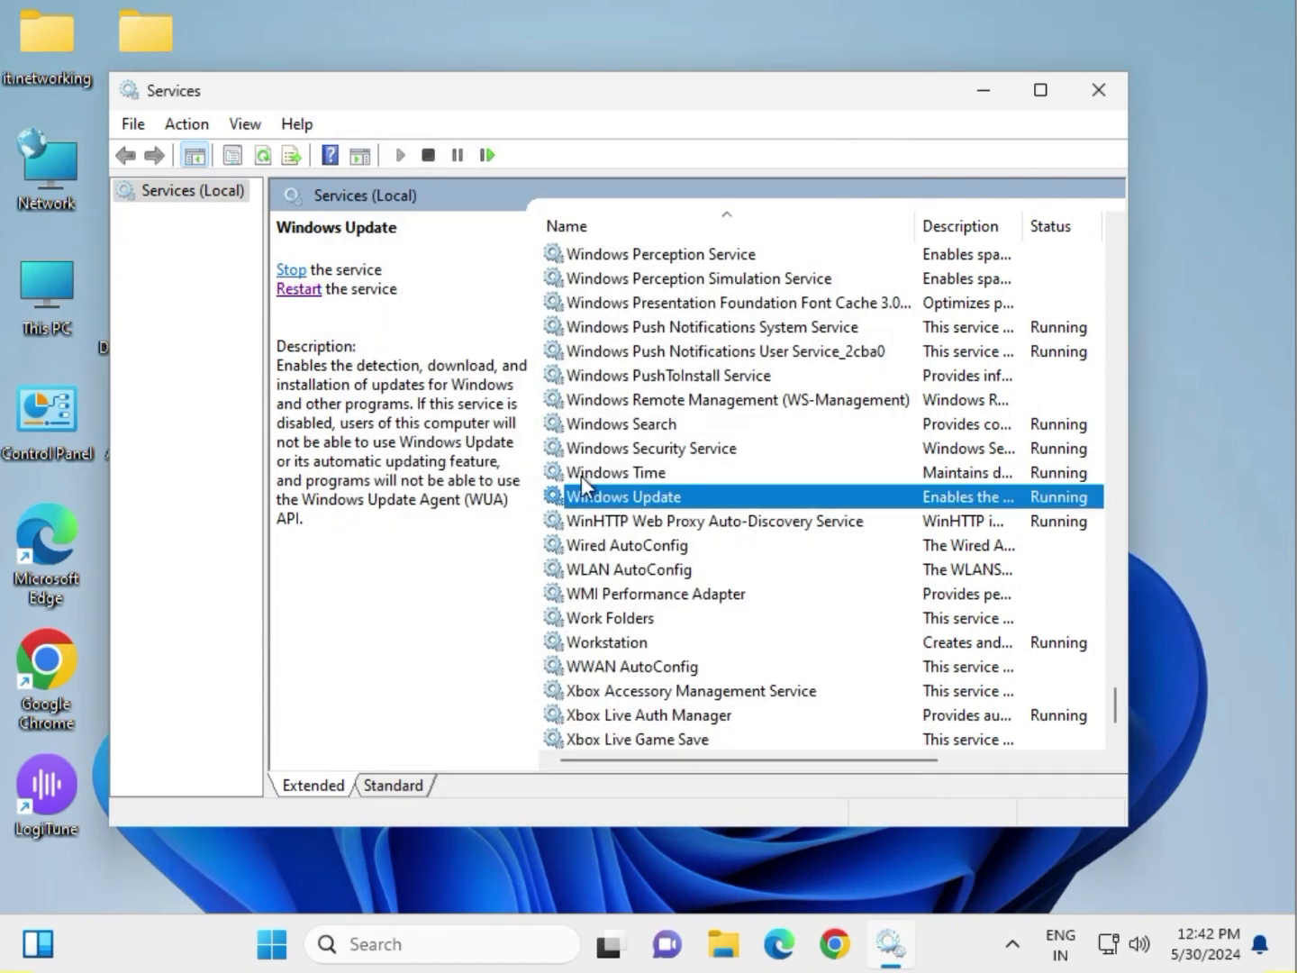
Restart the Windows Update service and close the Services console.
click(596, 523)
click(599, 499)
click(296, 291)
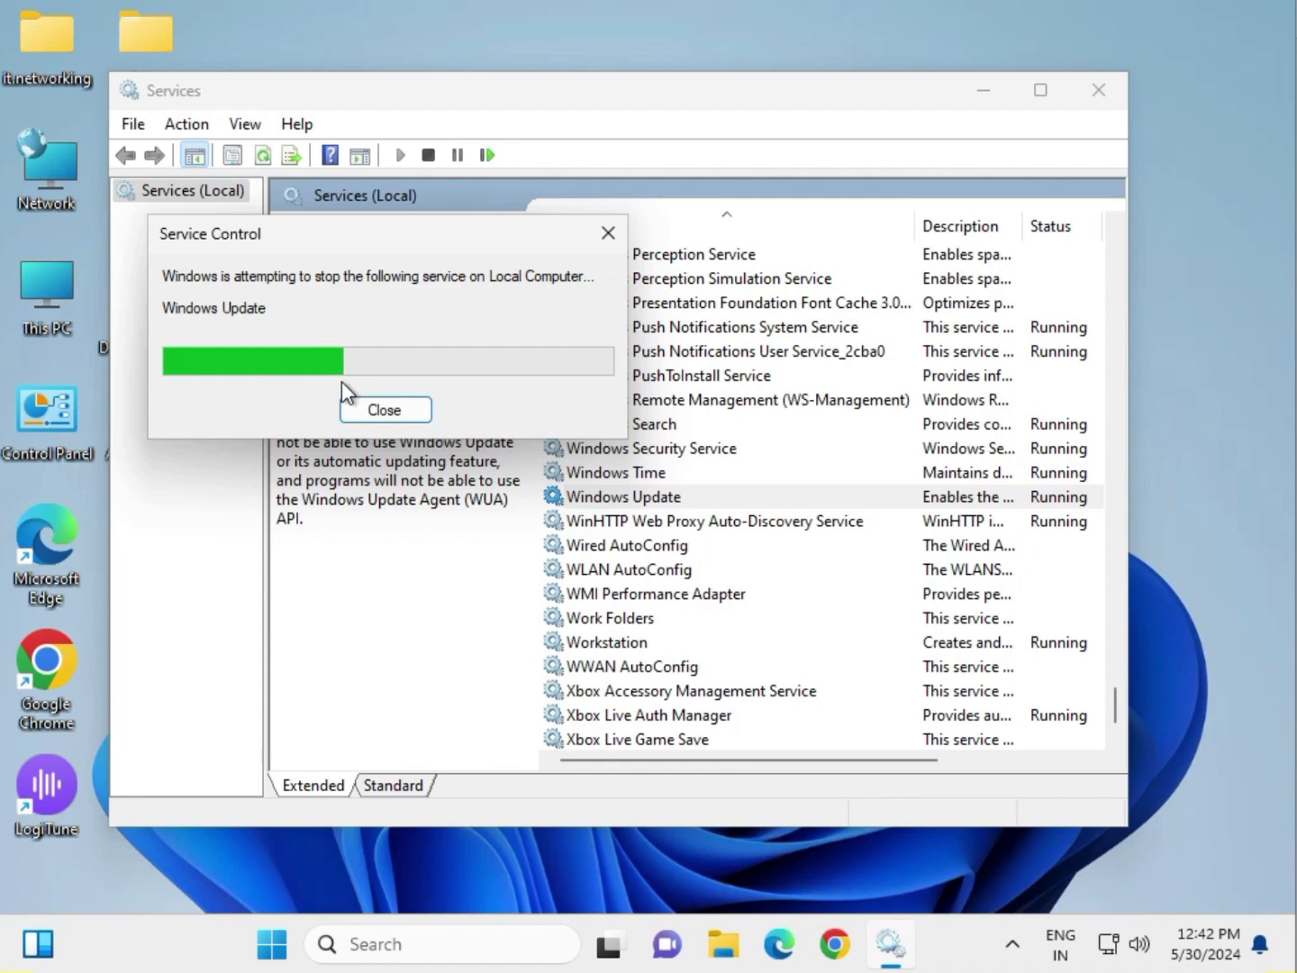
mouse_move(901, 970)
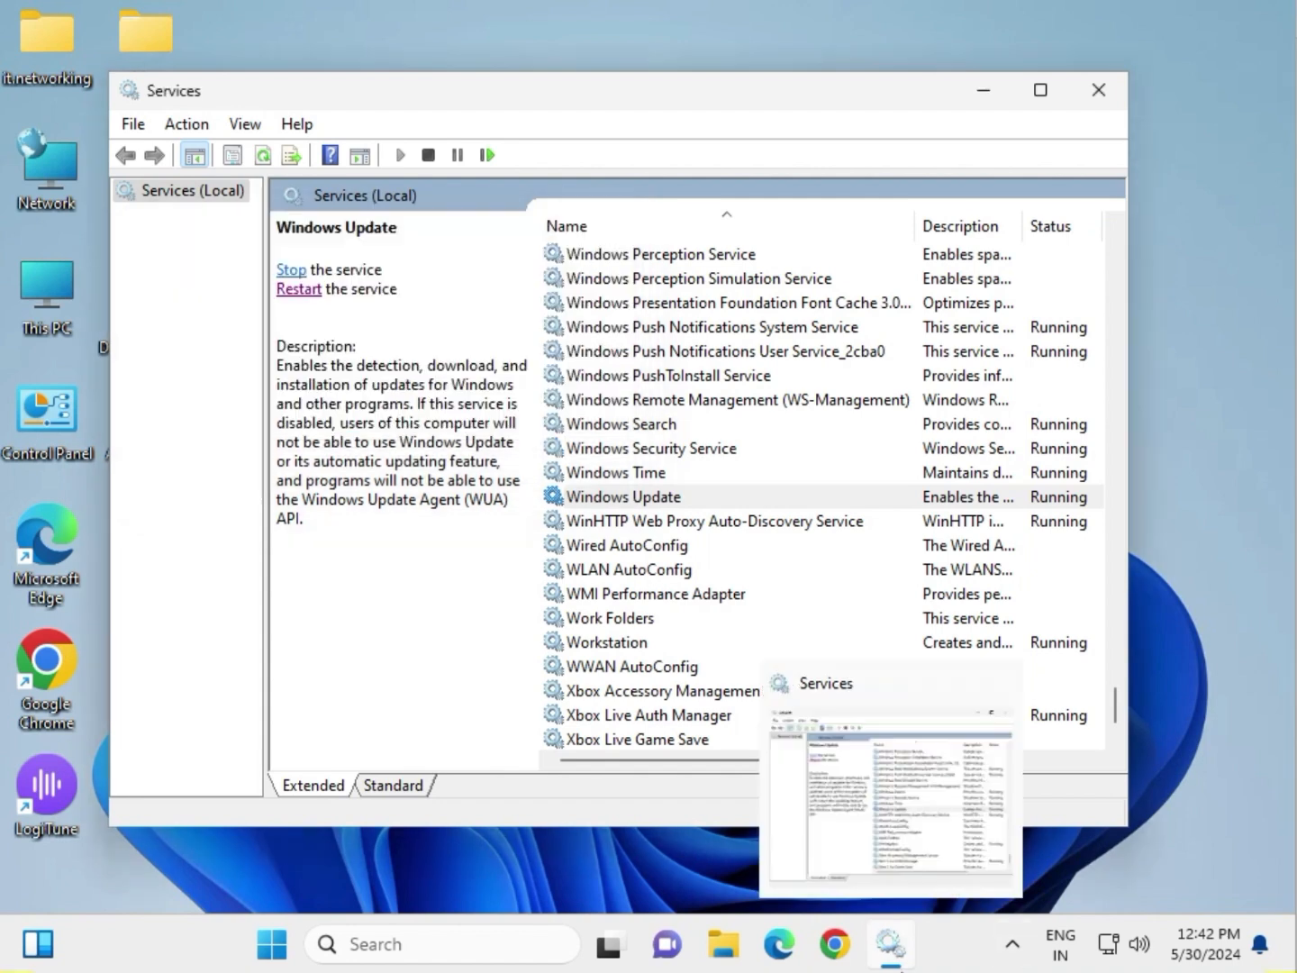
click(1092, 101)
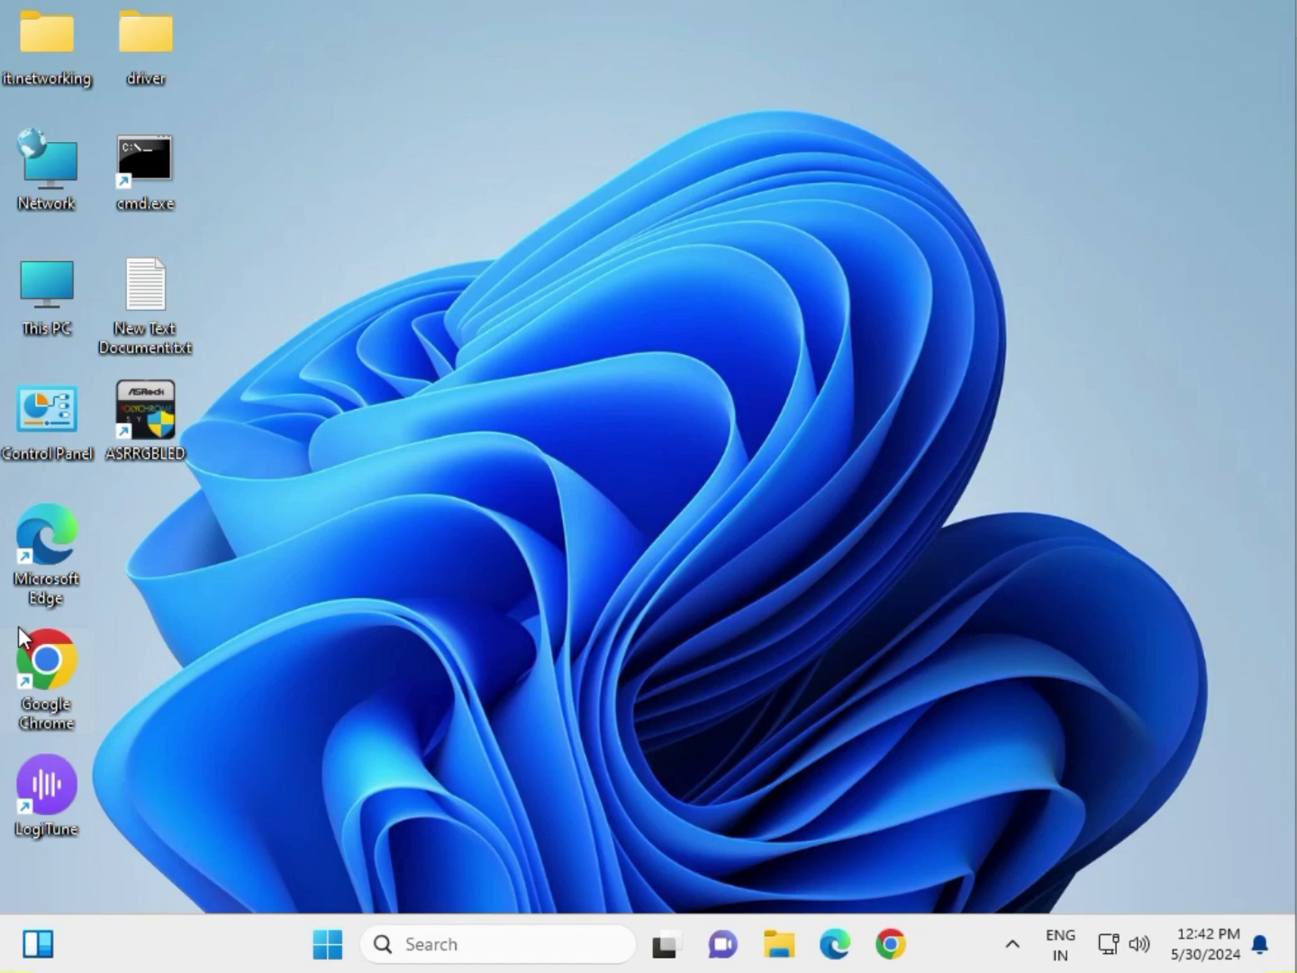
click(331, 954)
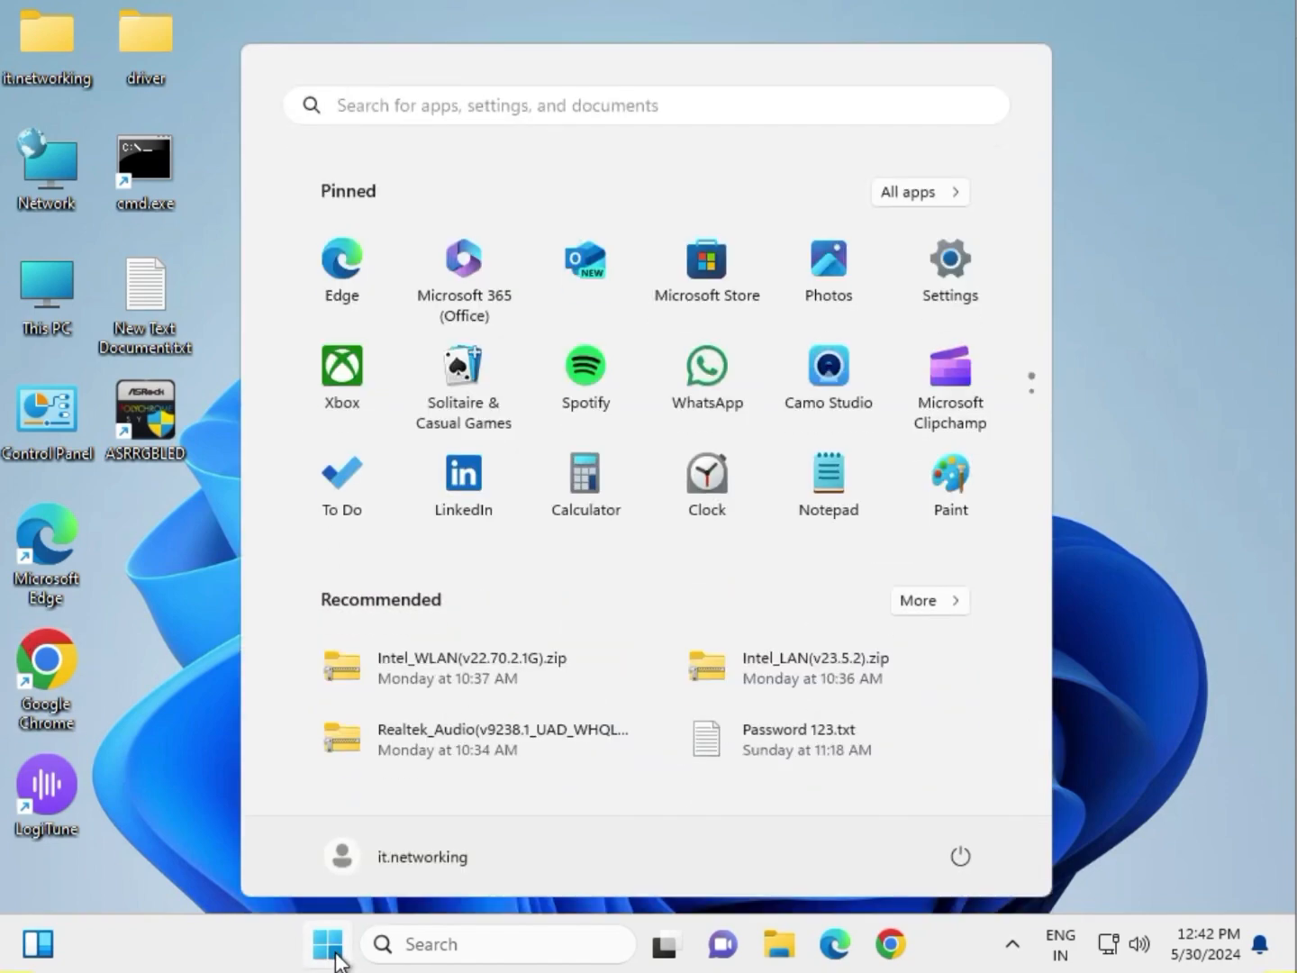
click(336, 952)
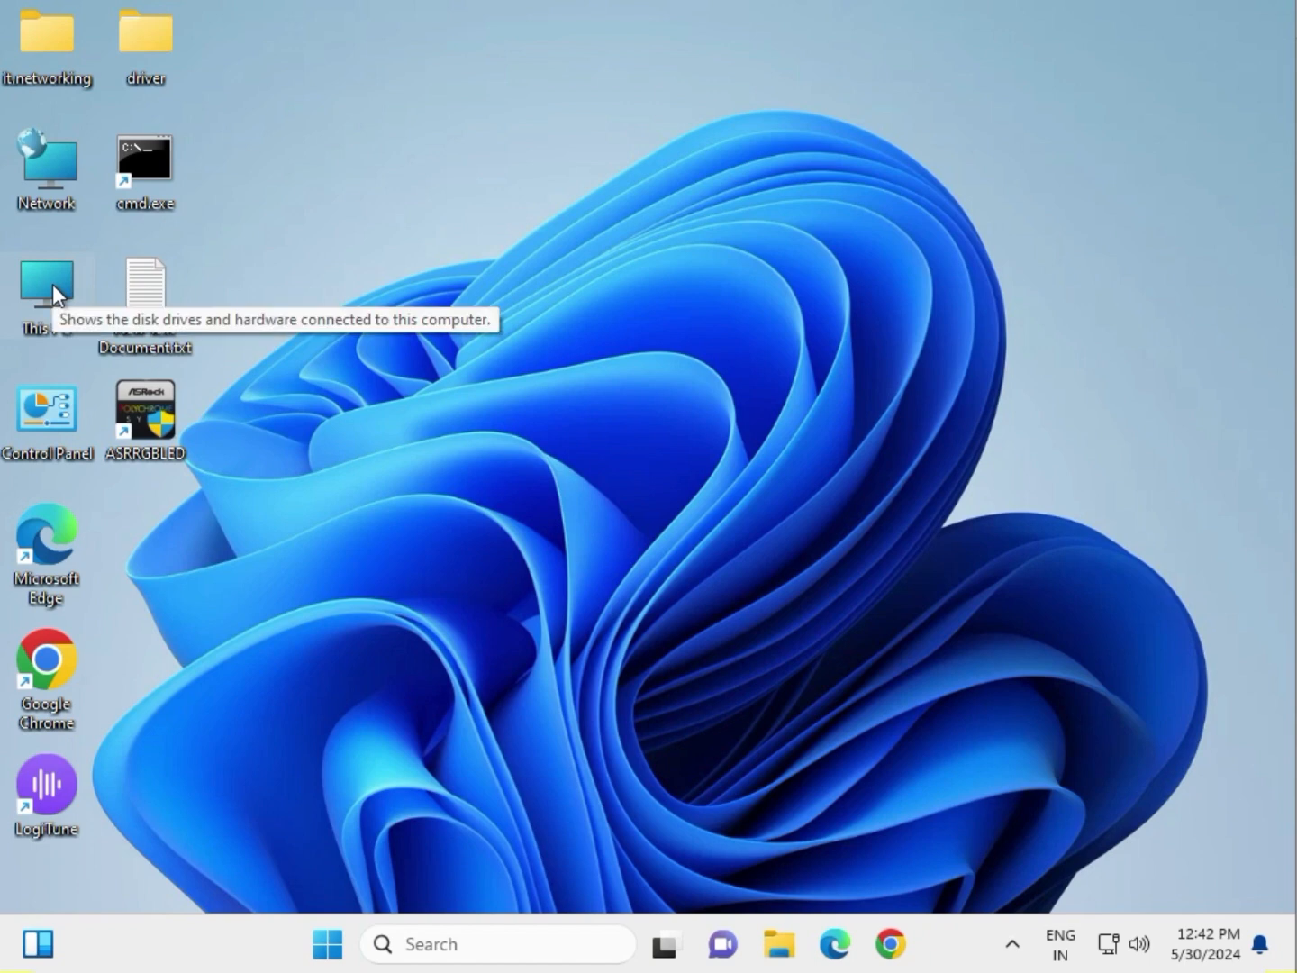
Open the folder C:\Windows\SoftwareDistribution in File Explorer.
click(774, 947)
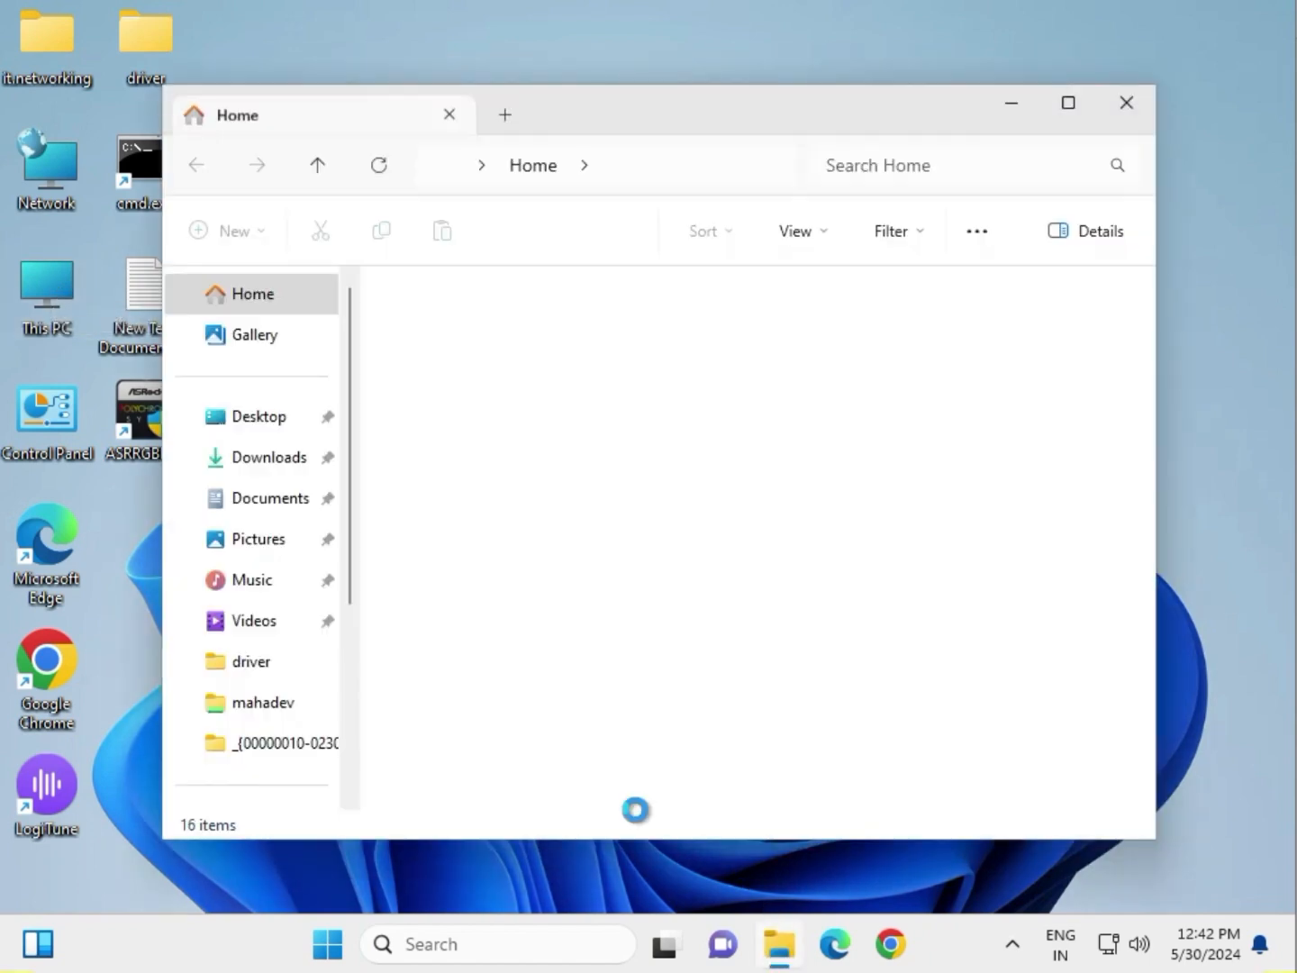
scroll(270, 646, down, 3)
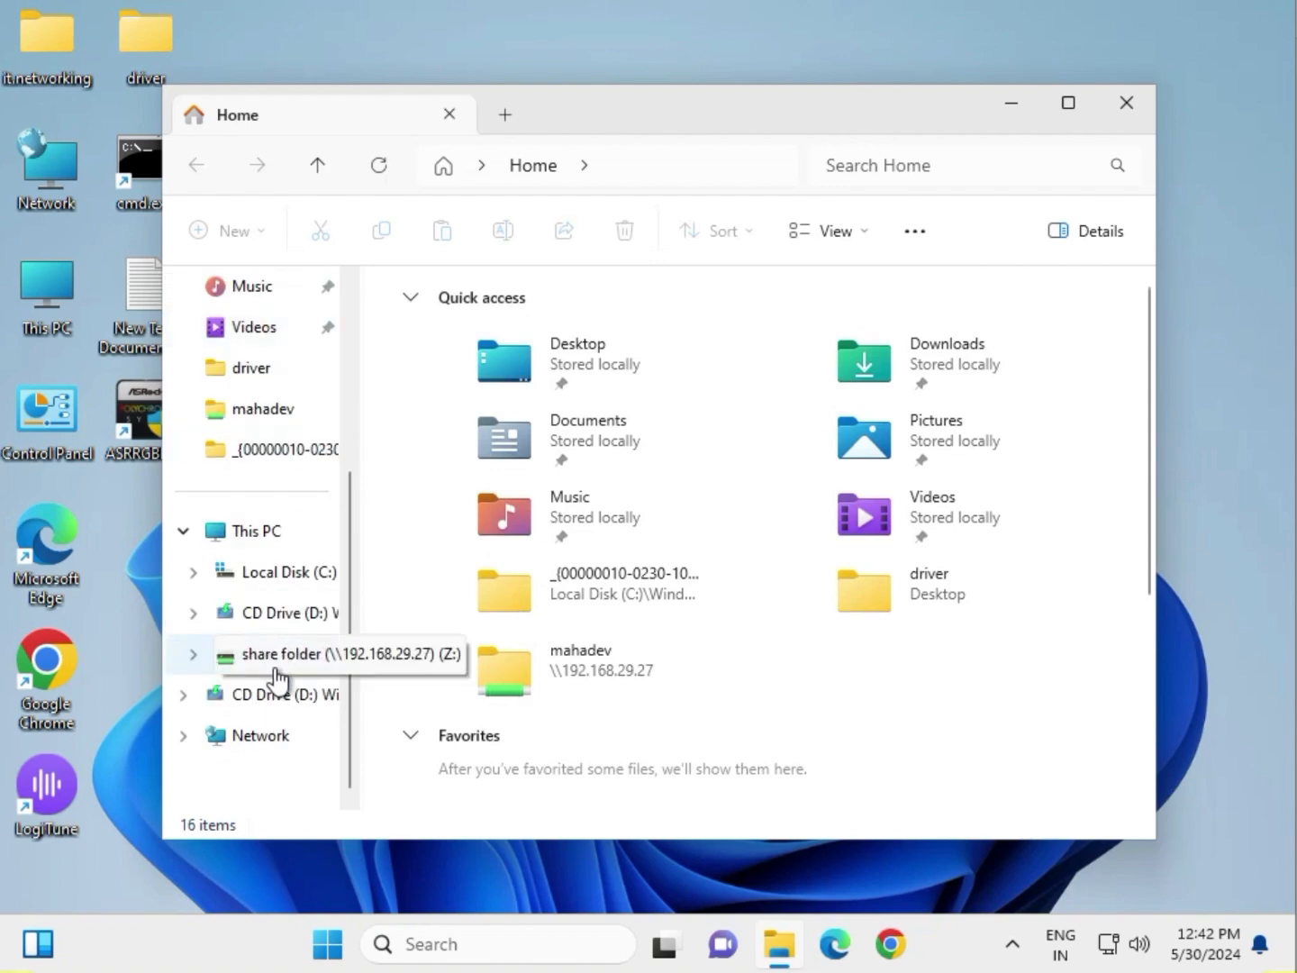
click(285, 533)
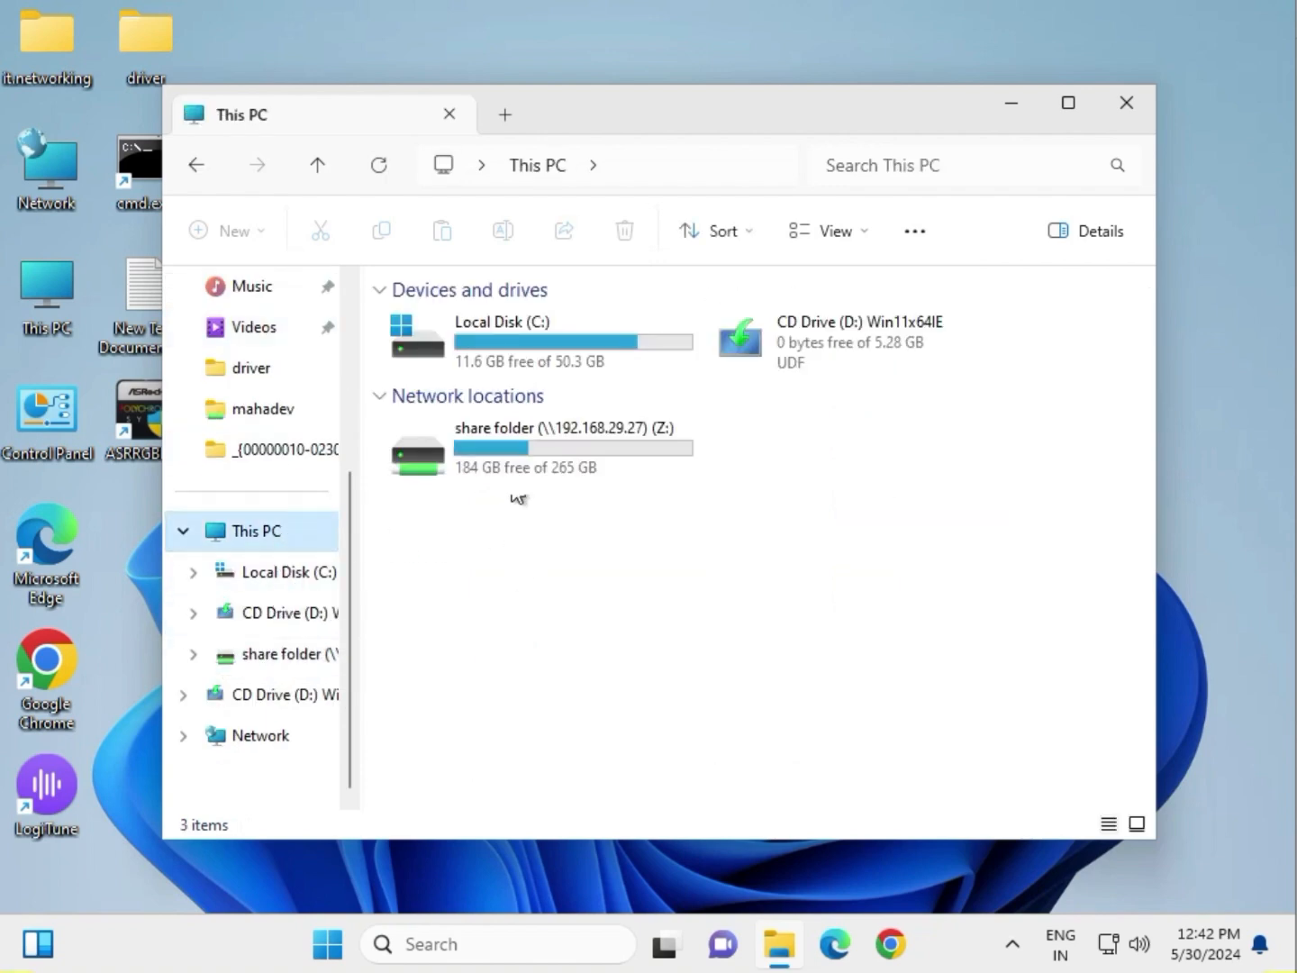
click(572, 324)
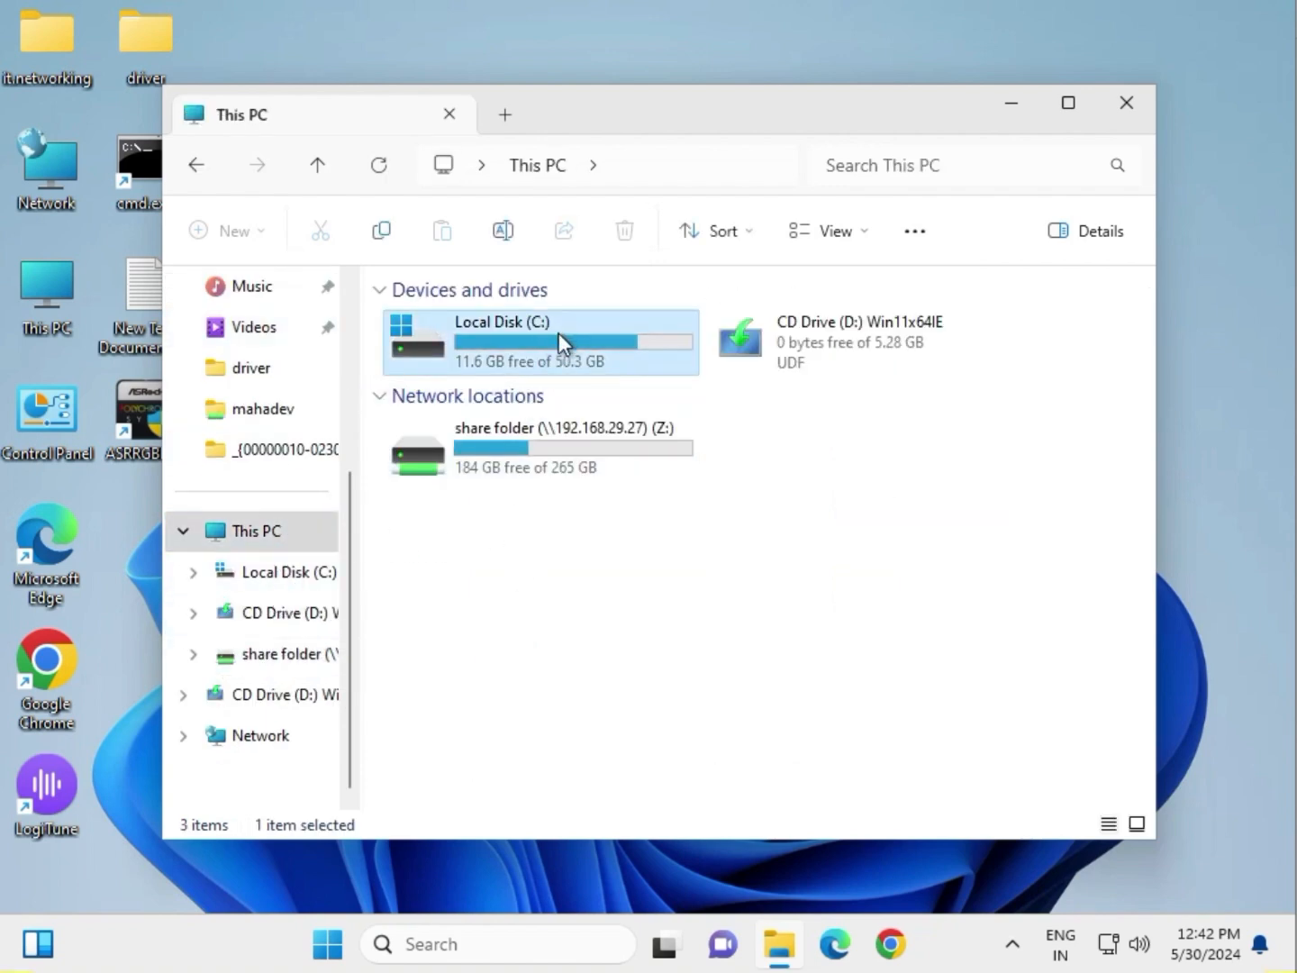
double_click(558, 332)
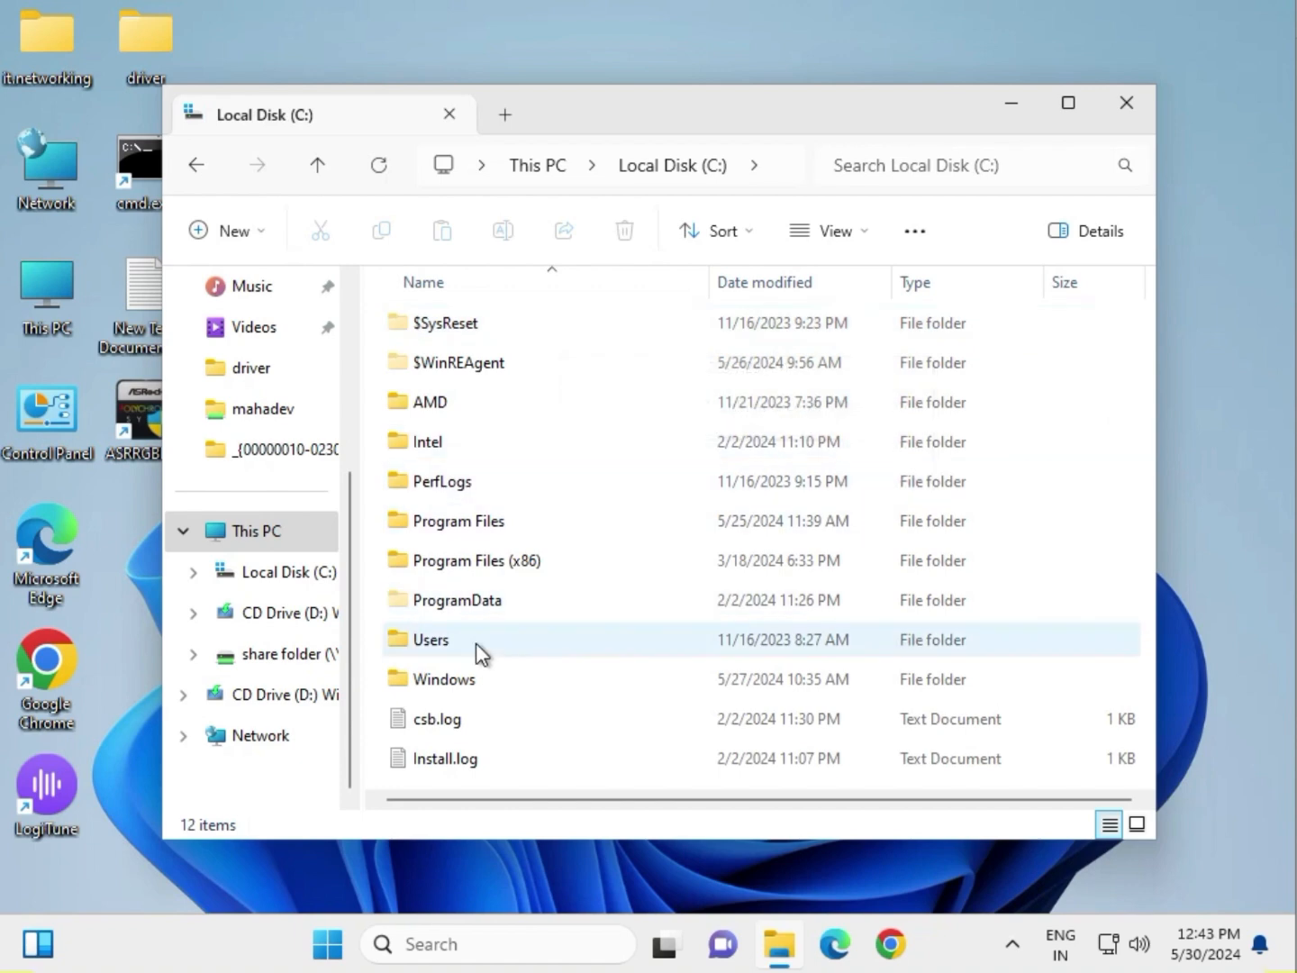
click(444, 687)
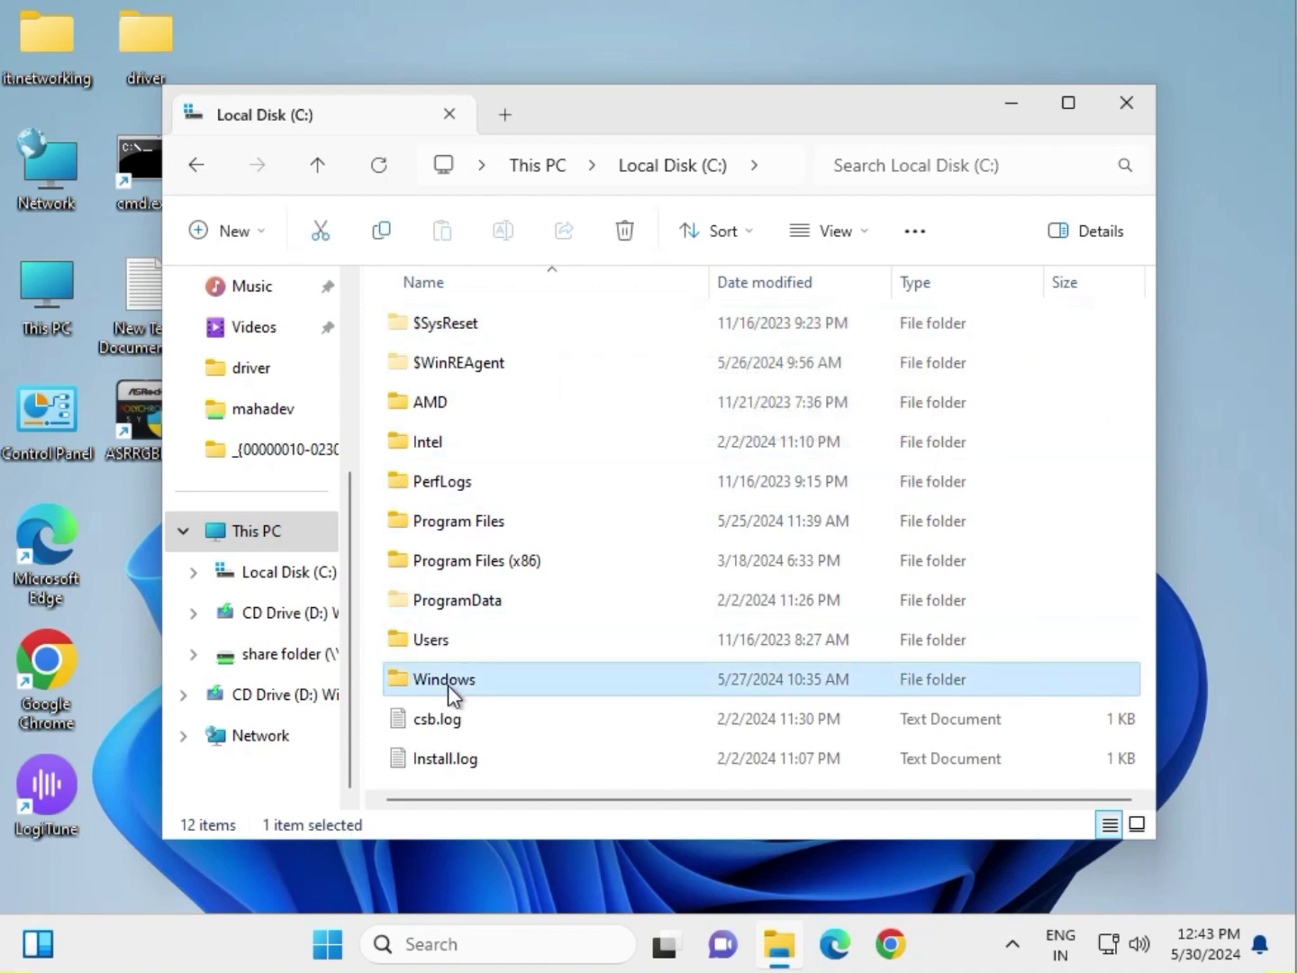
double_click(449, 684)
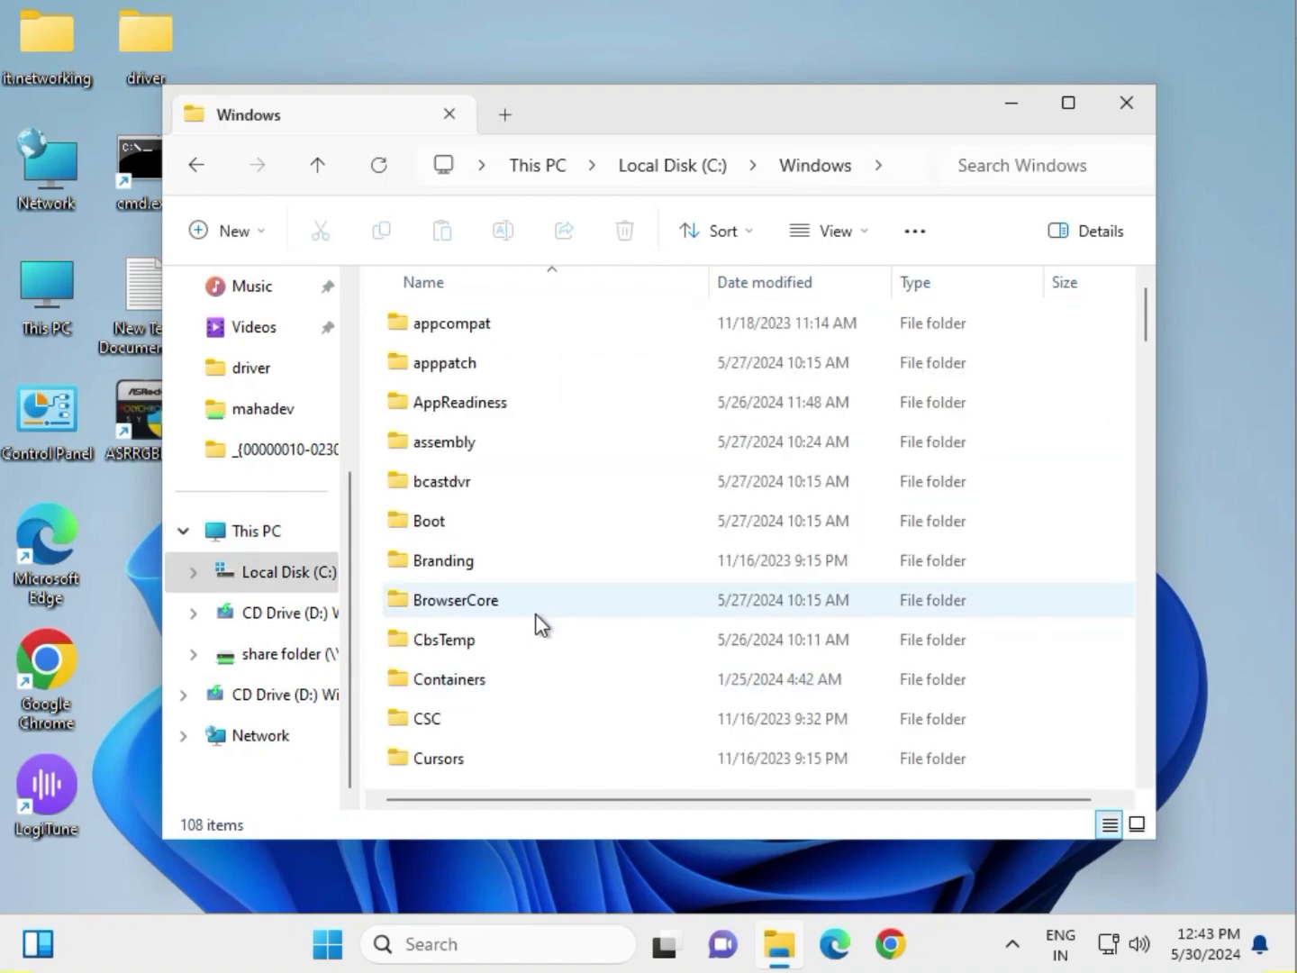
scroll(531, 644, down, 13)
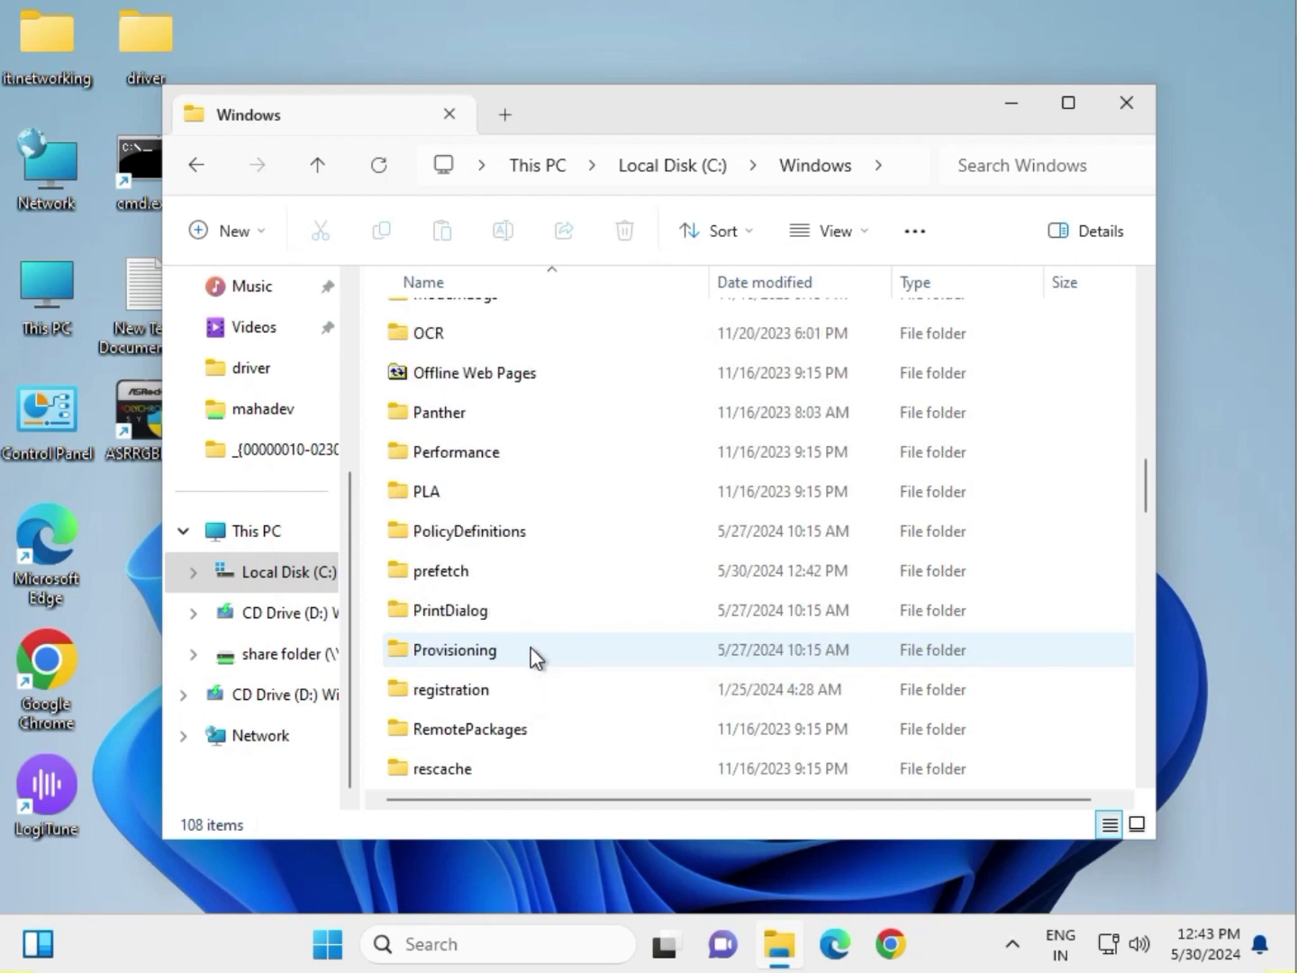
scroll(535, 656, down, 5)
click(450, 651)
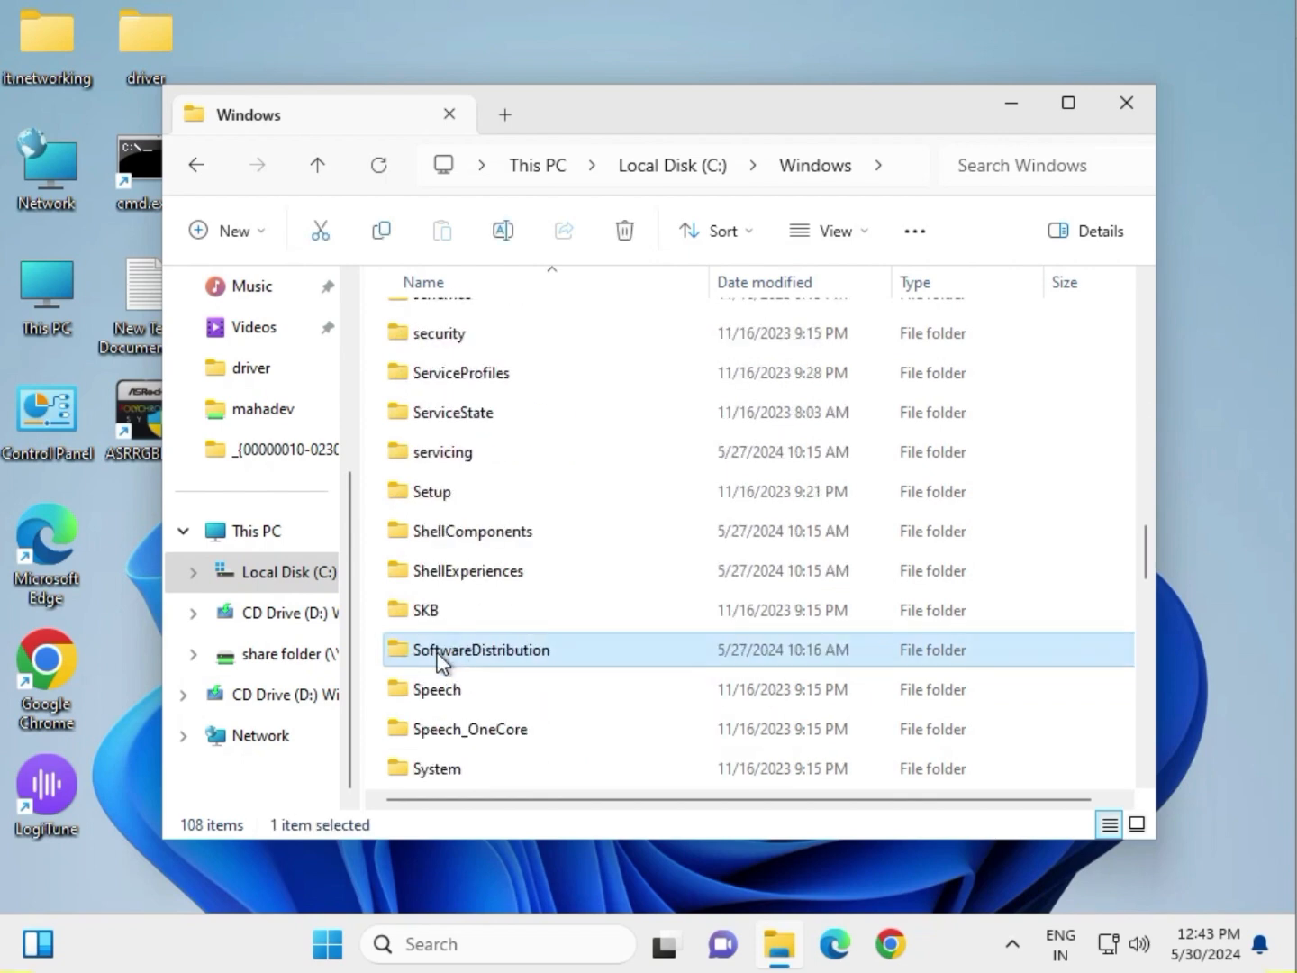
double_click(509, 651)
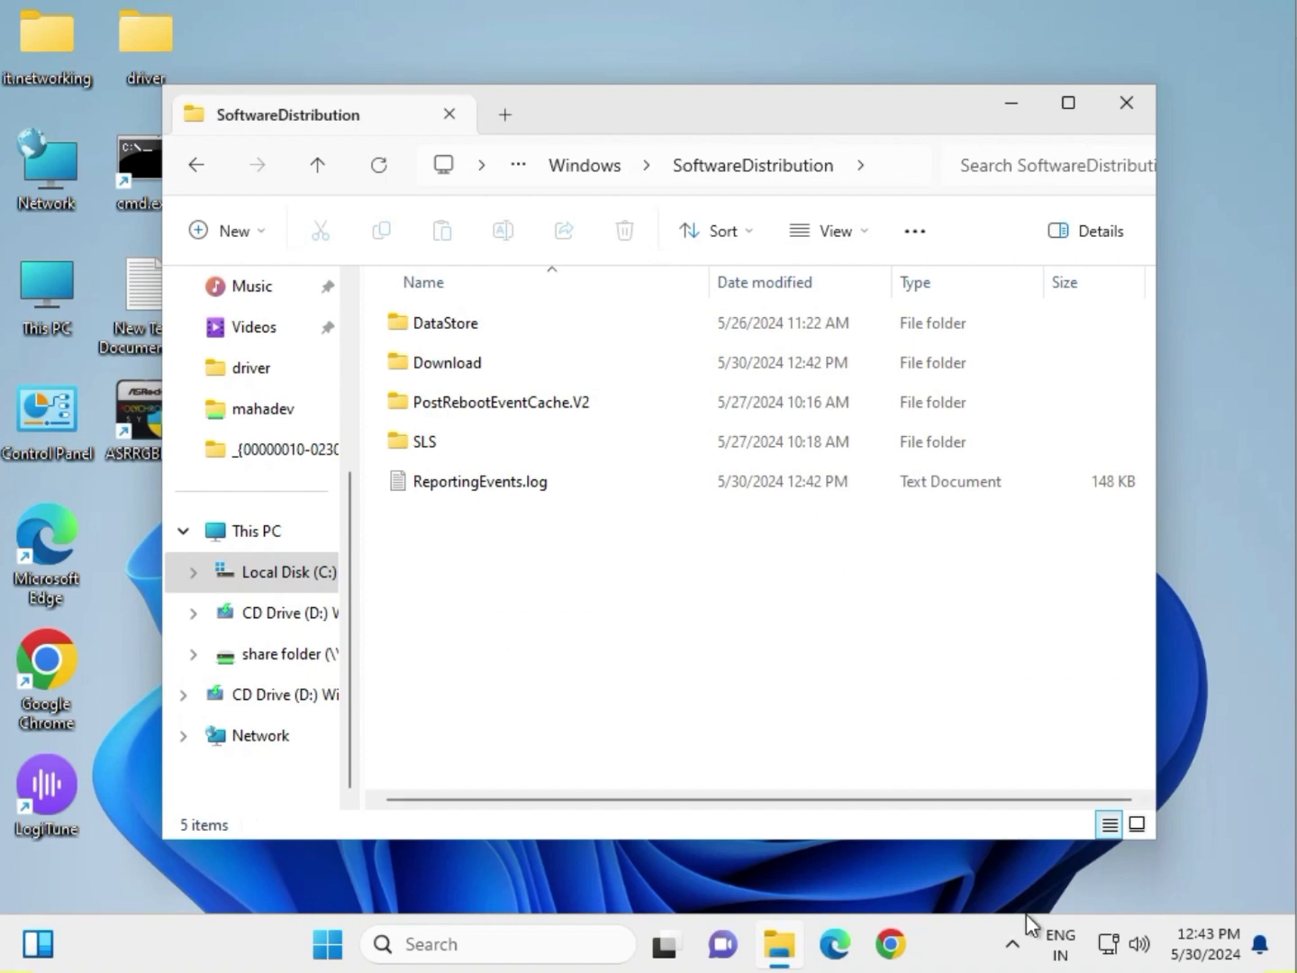
Look inside the DataStore folder, select all its contents, and return to the SoftwareDistribution folder.
click(426, 329)
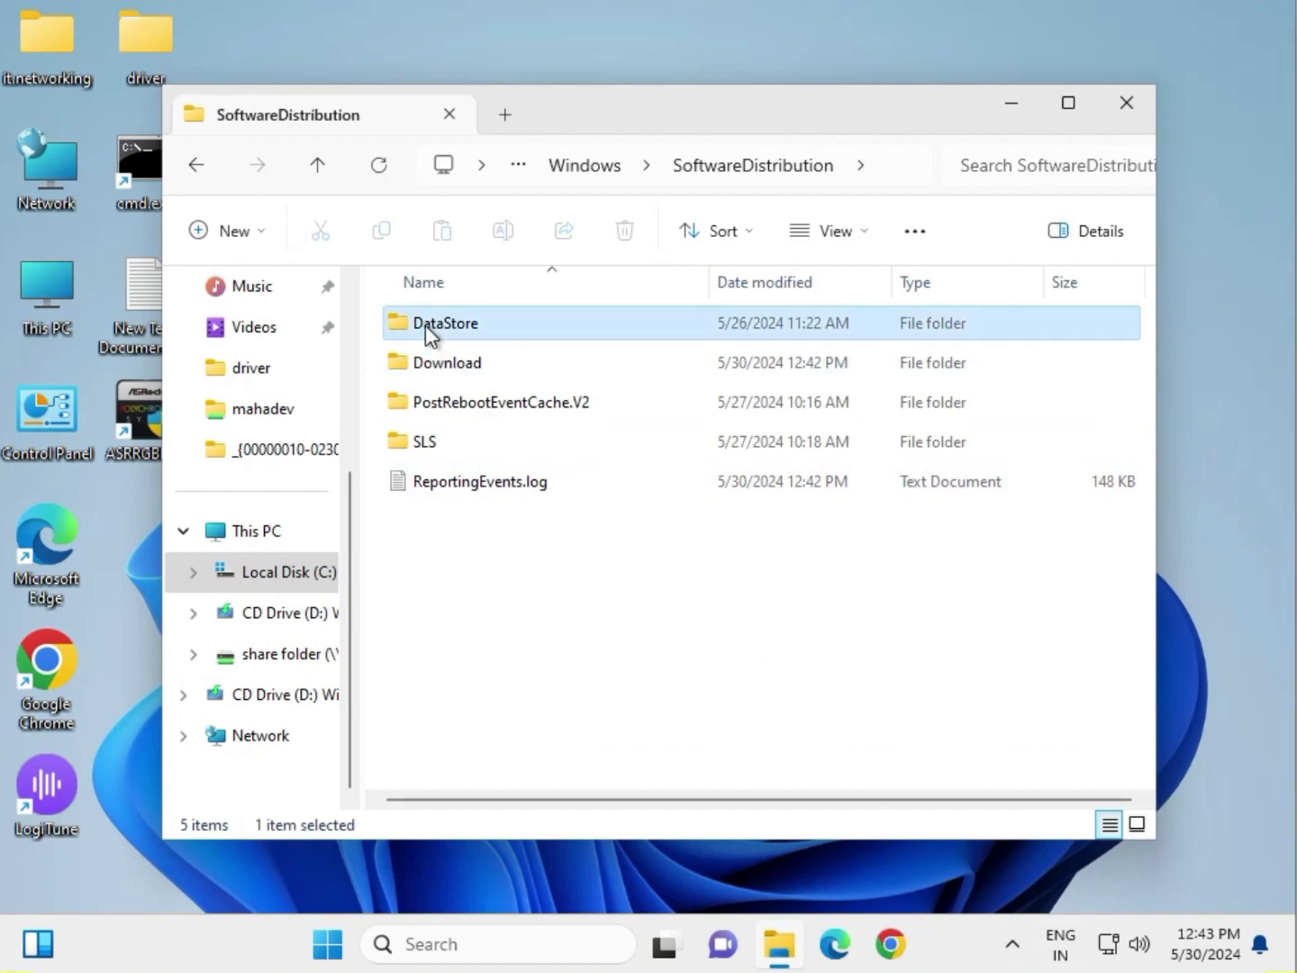
double_click(456, 329)
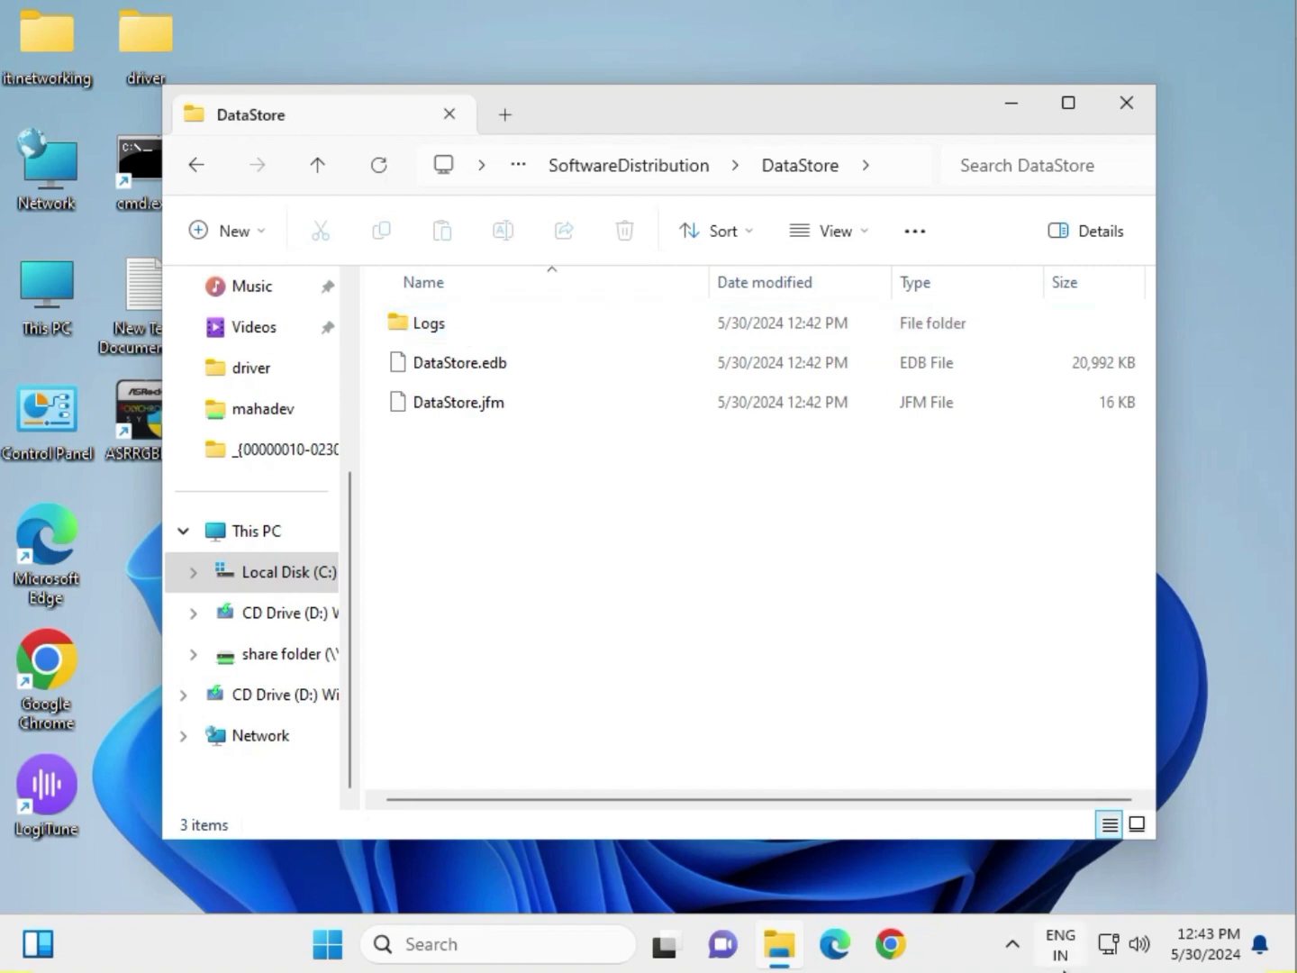
drag(517, 468, 491, 315)
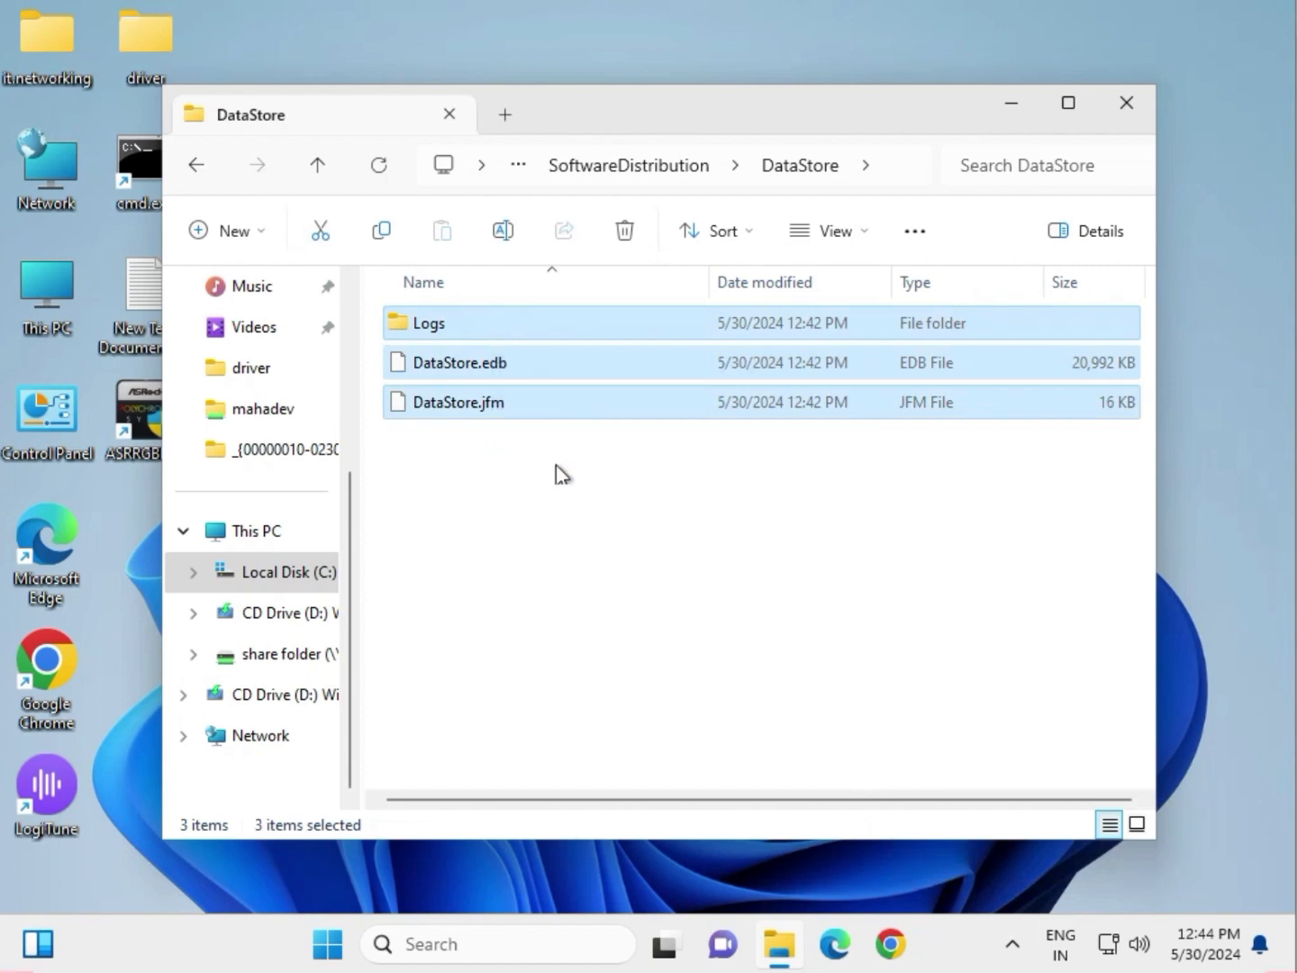
click(667, 168)
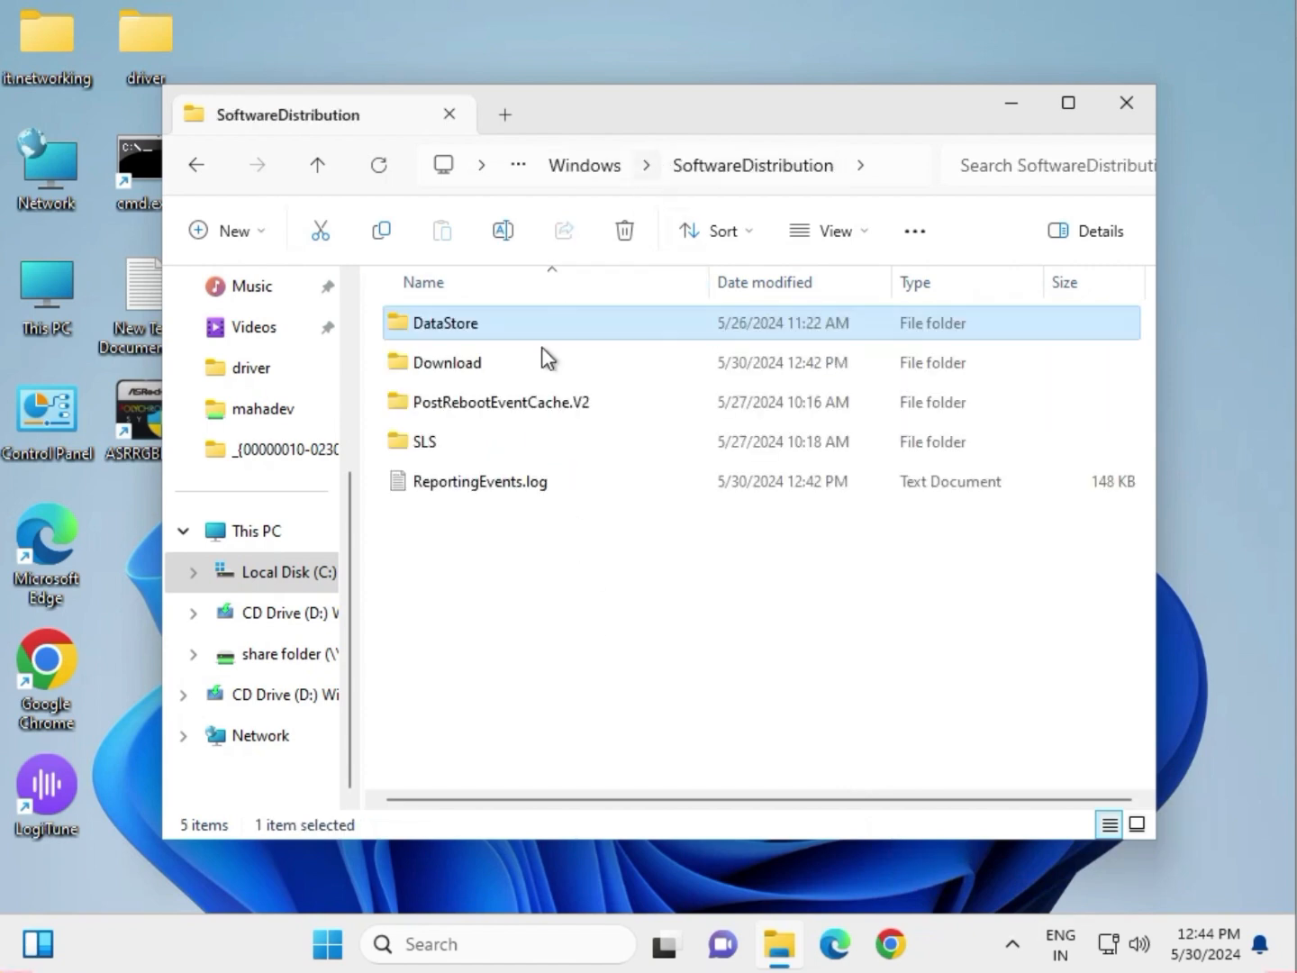
Delete everything in SoftwareDistribution, retrying and then skipping all in-use items, and close the folder window.
drag(515, 541, 501, 333)
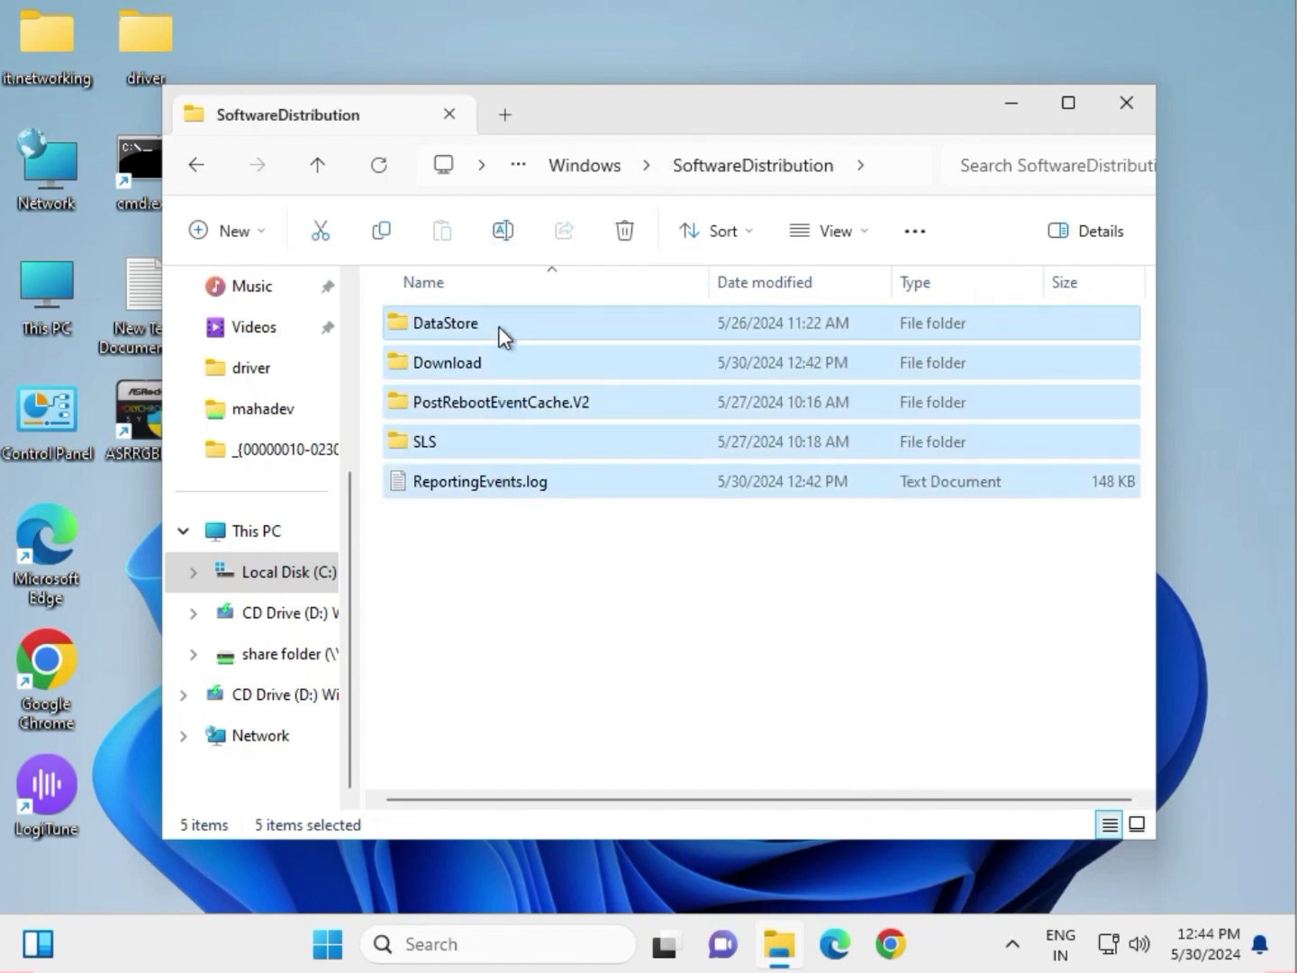
right_click(499, 327)
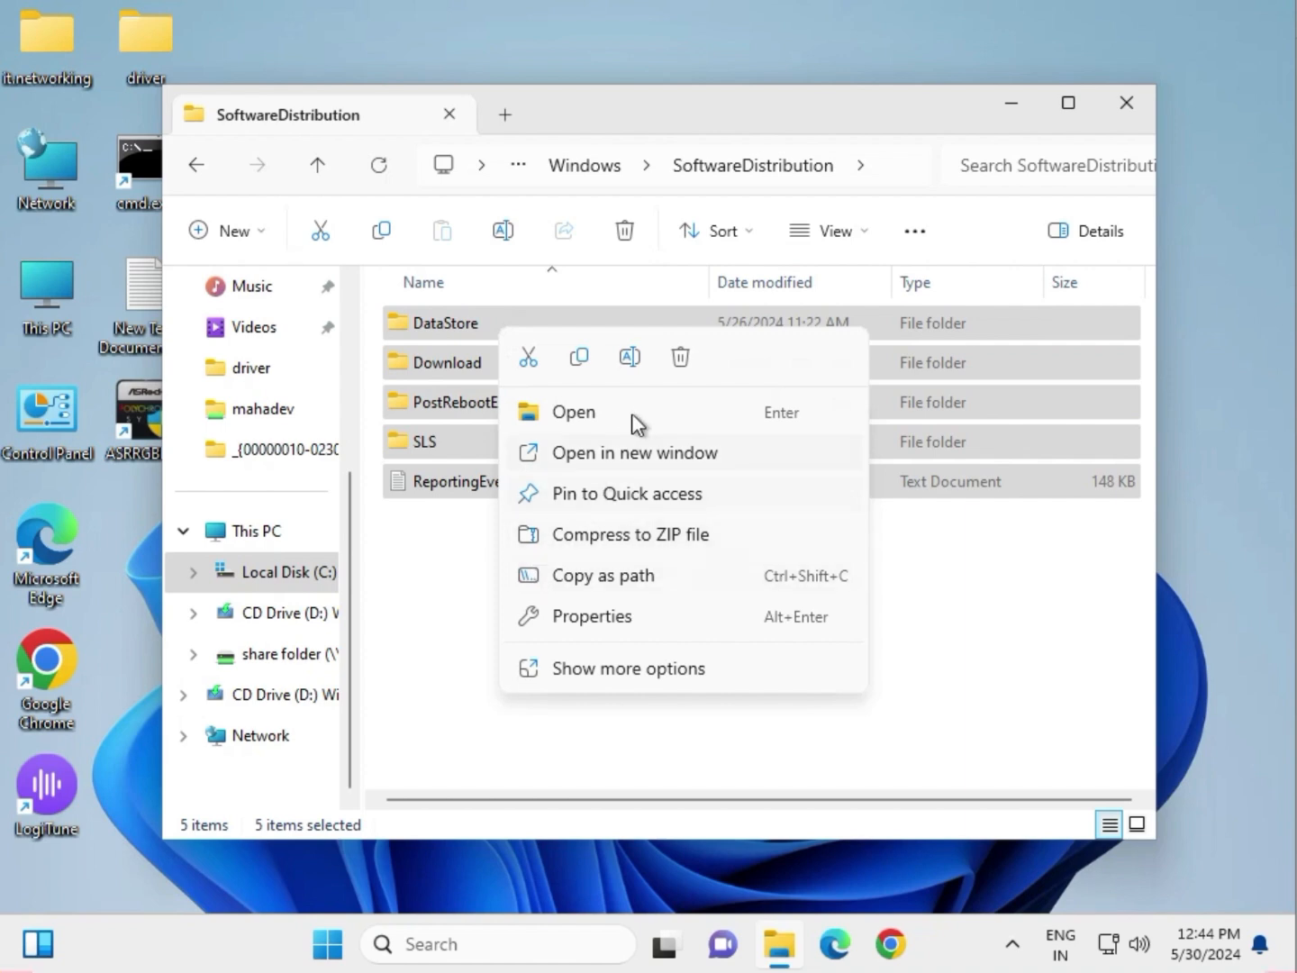
click(681, 362)
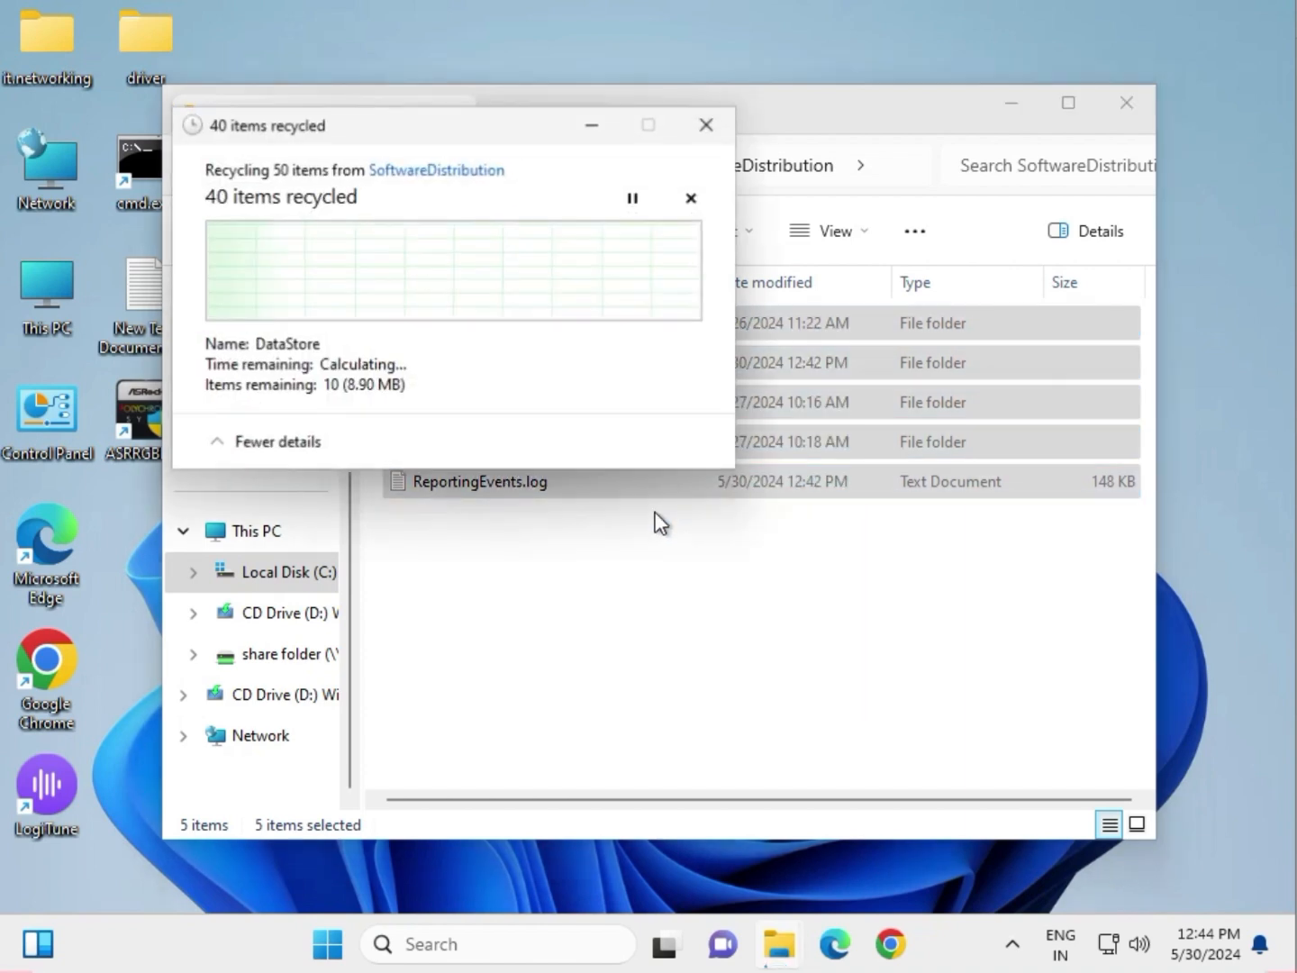
click(342, 363)
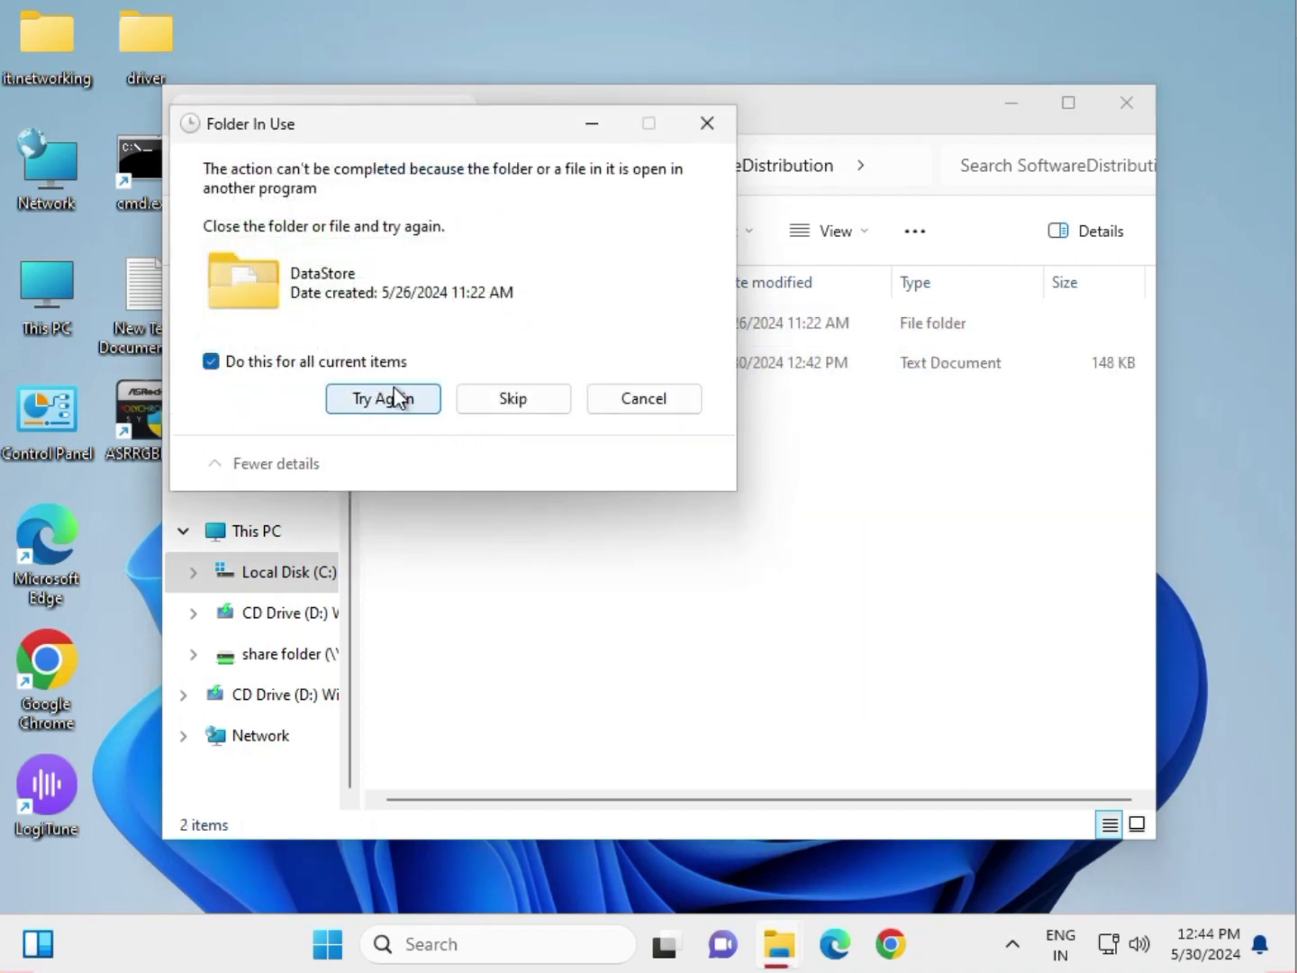
click(424, 407)
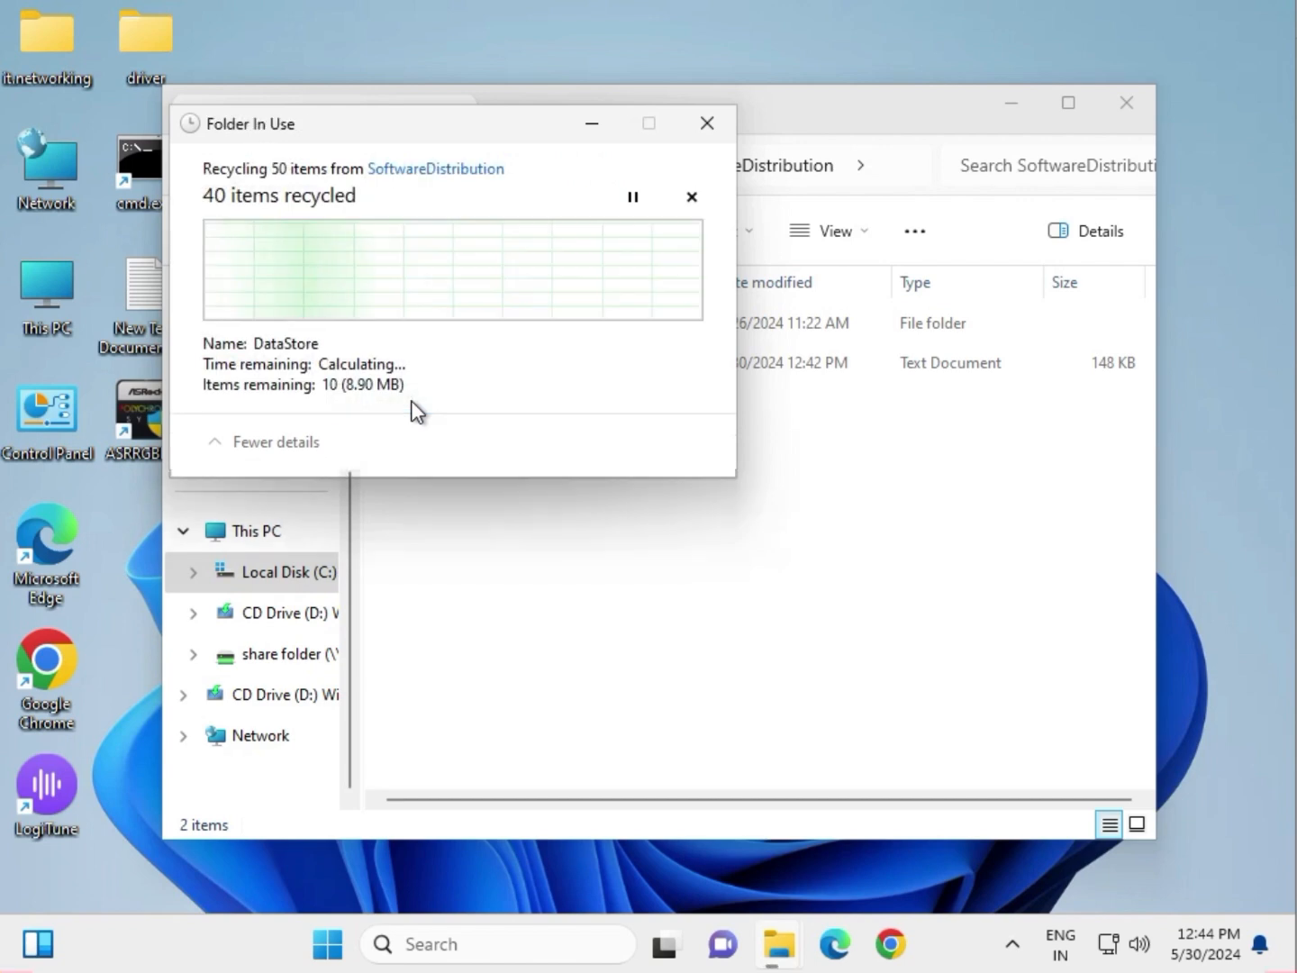
click(378, 364)
click(489, 408)
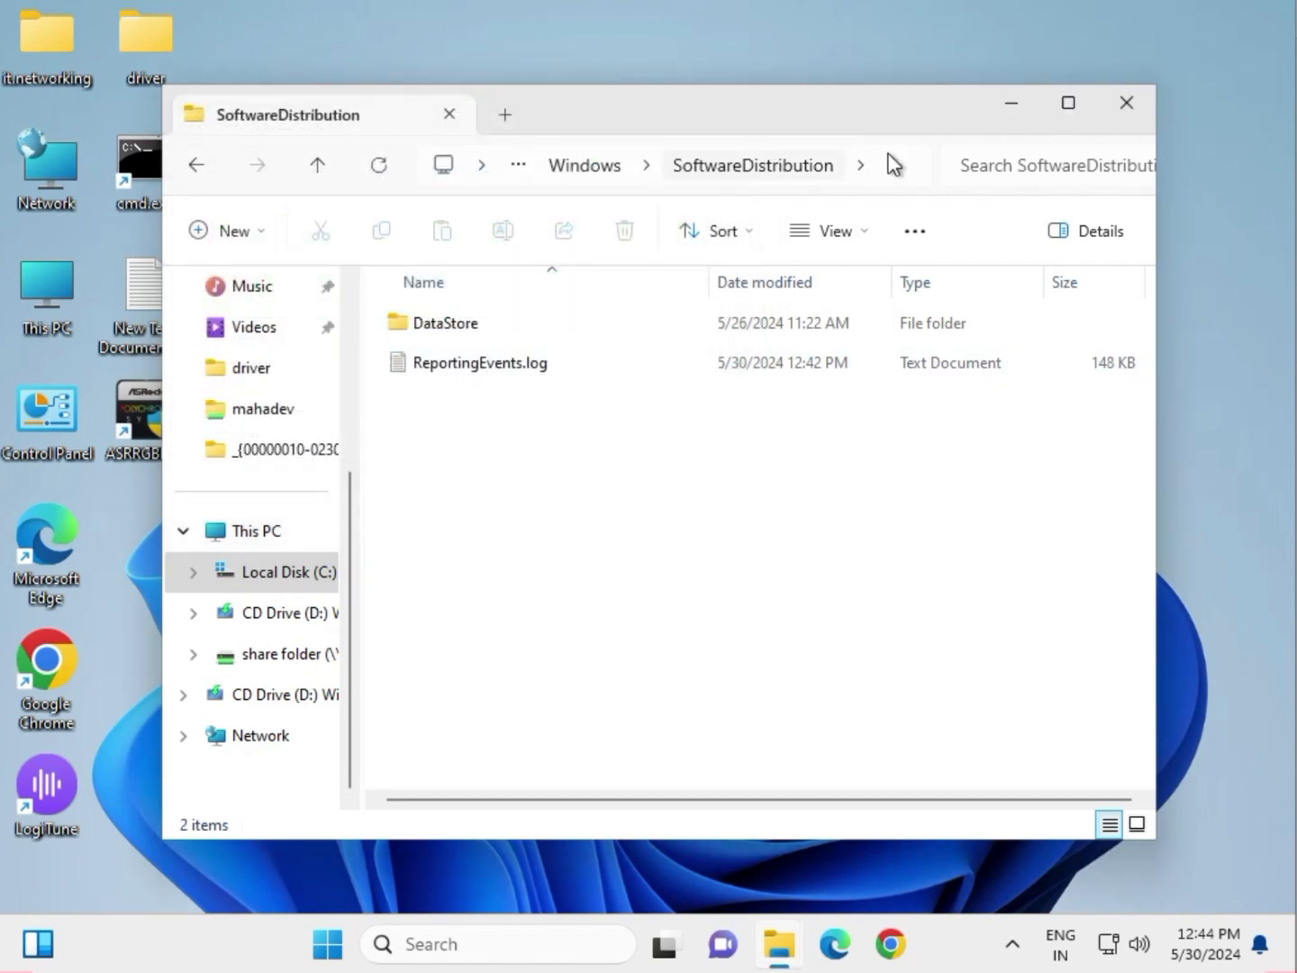
click(1123, 107)
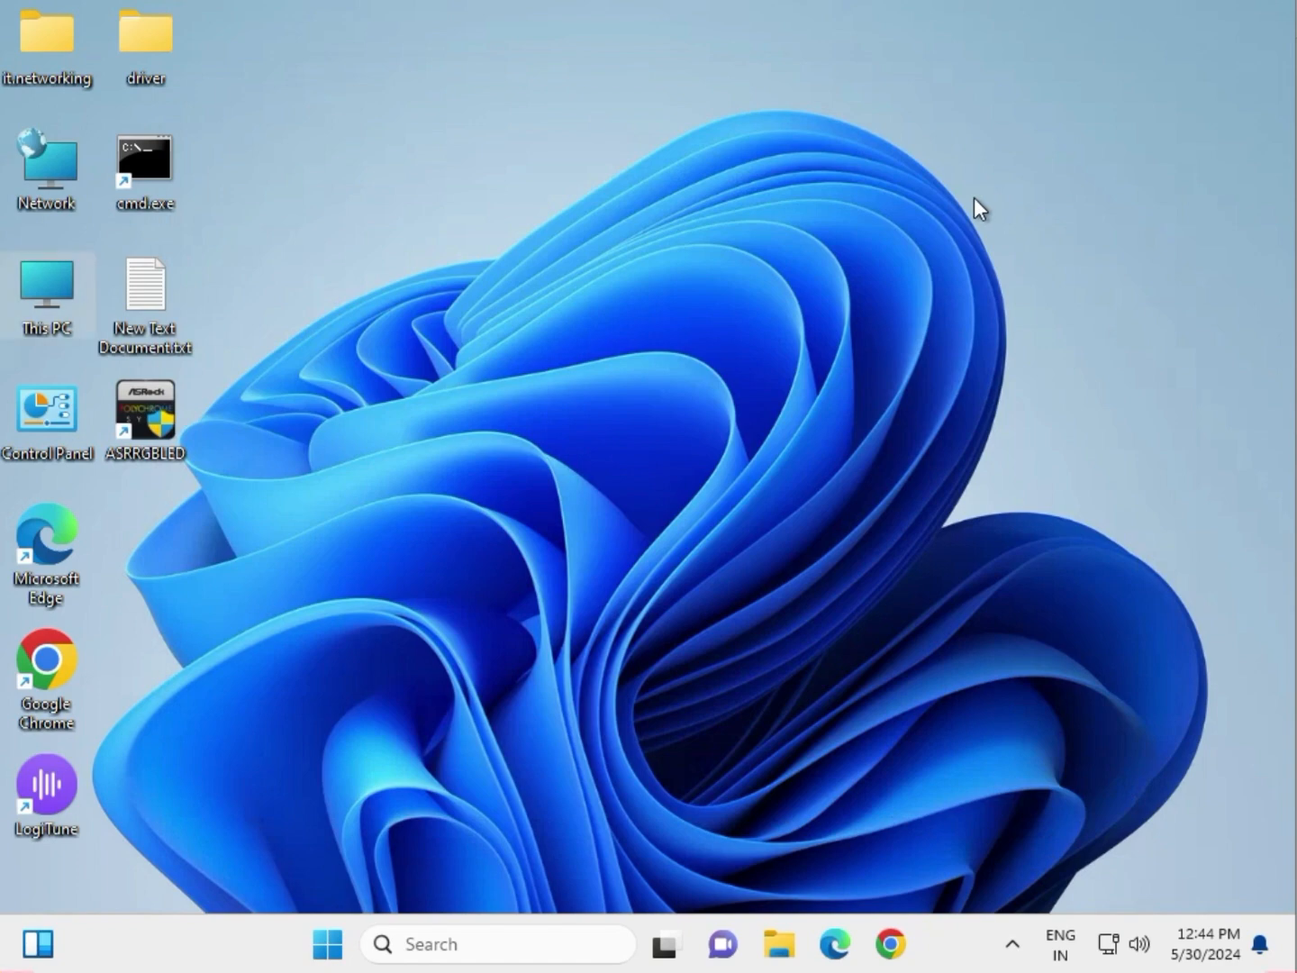
Run services.msc, restart the Windows Update service, and close the Services console.
key(super+r)
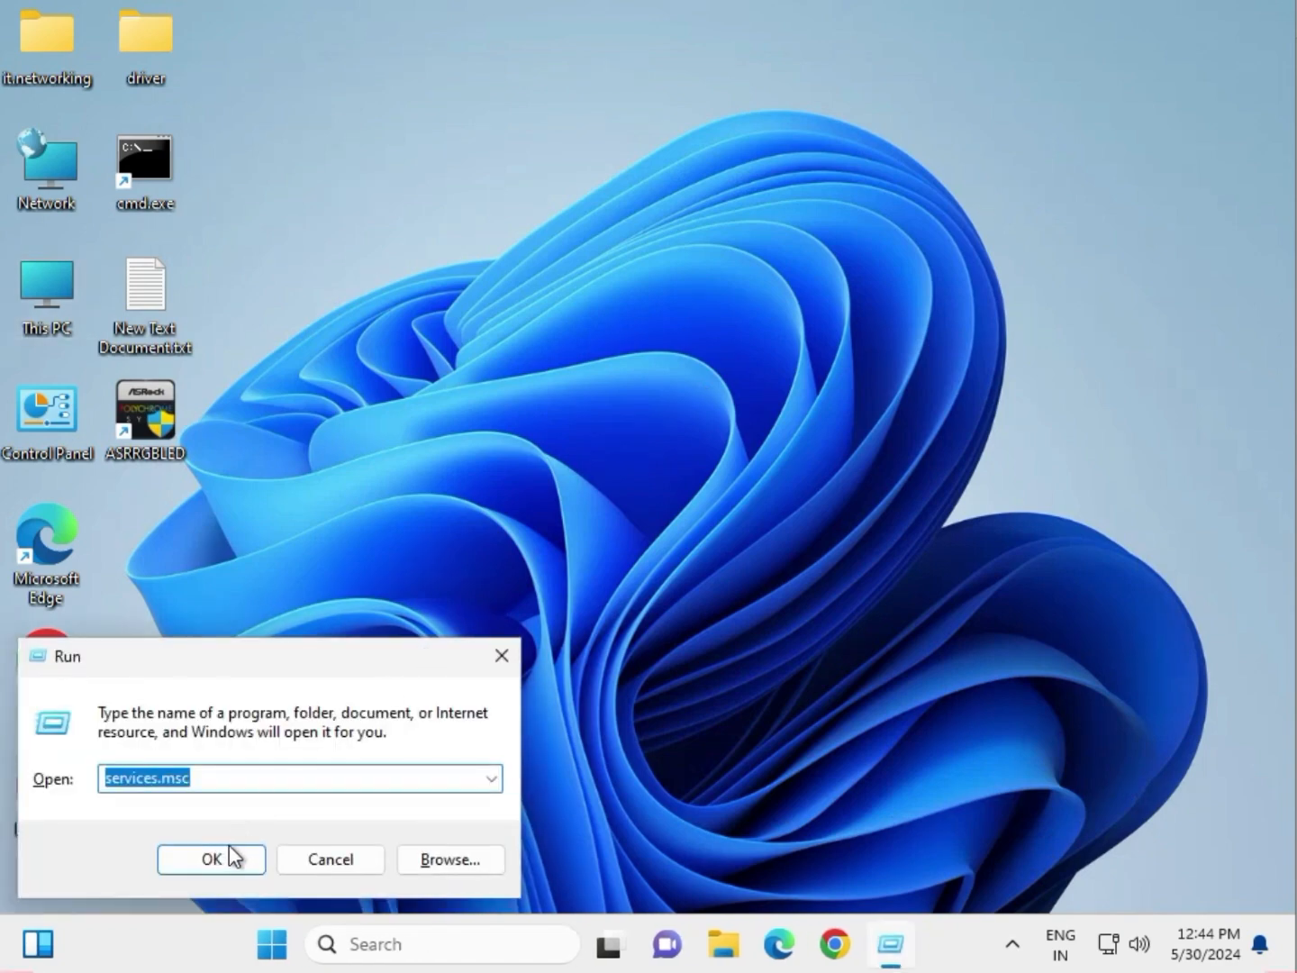
click(230, 858)
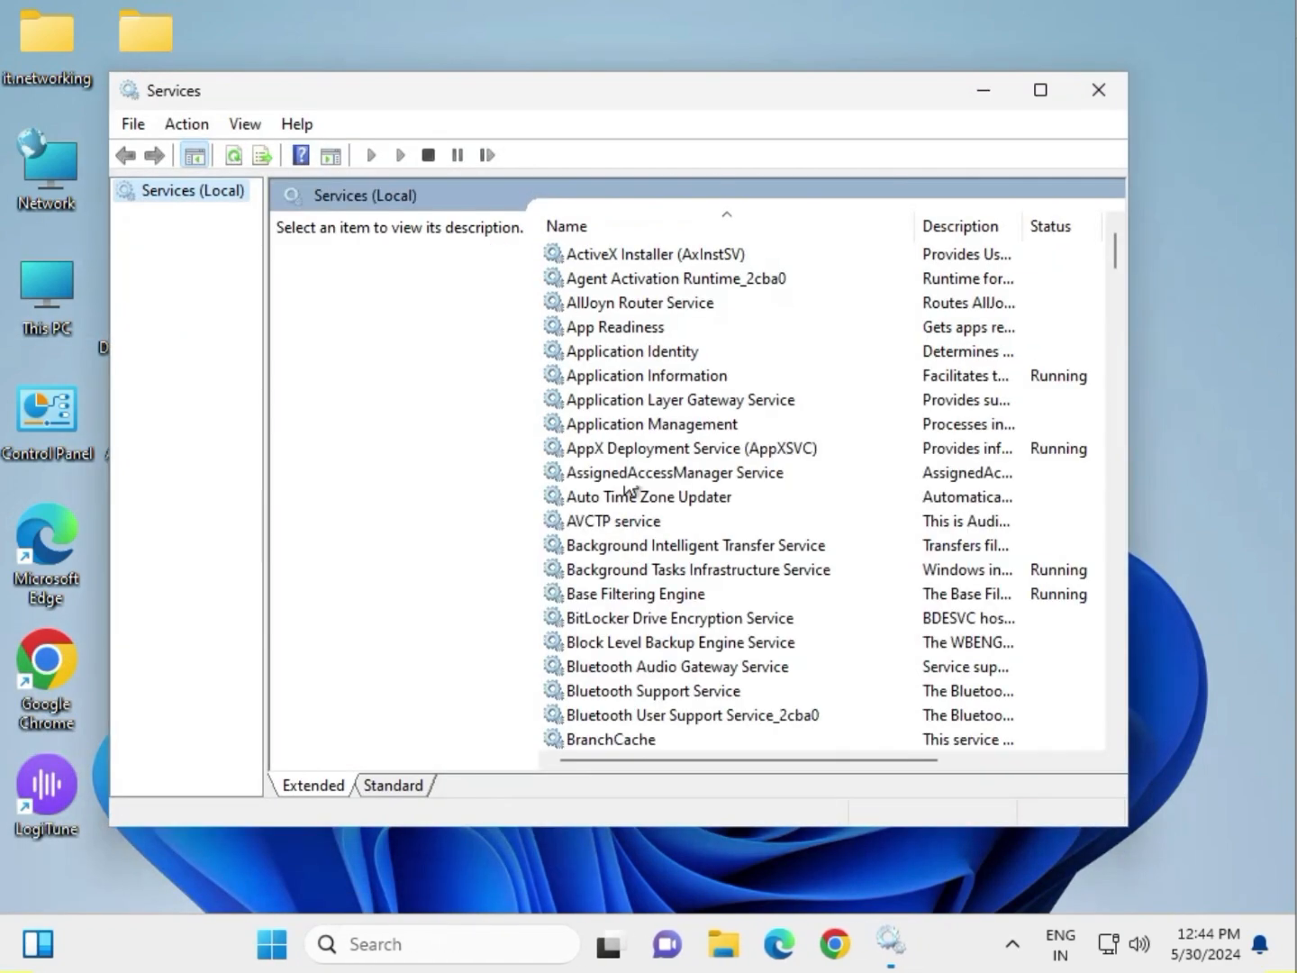
click(618, 450)
key(w)
scroll(618, 455, down, 5)
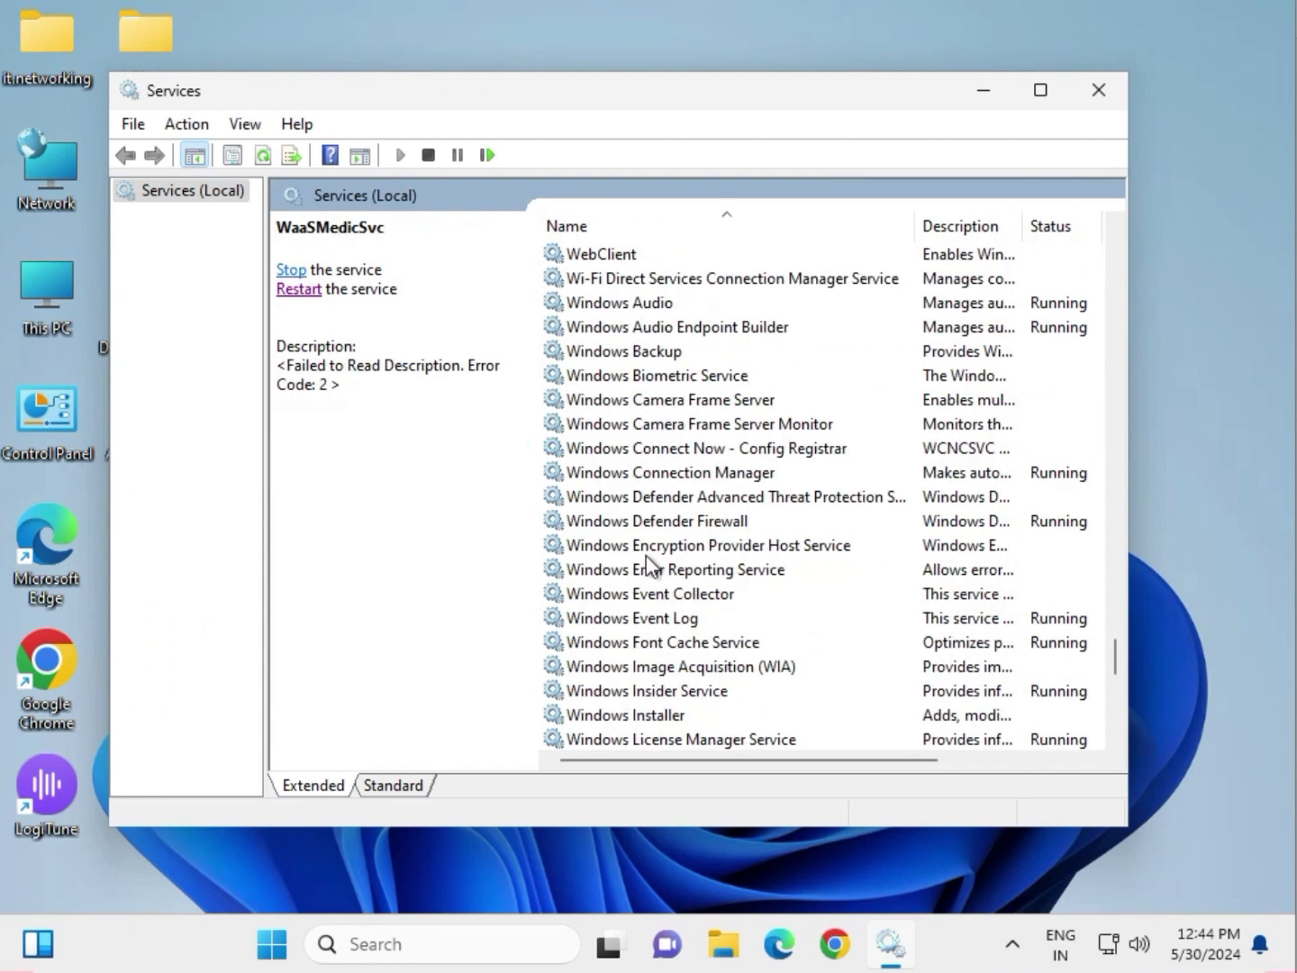
scroll(664, 570, down, 1)
scroll(664, 569, down, 2)
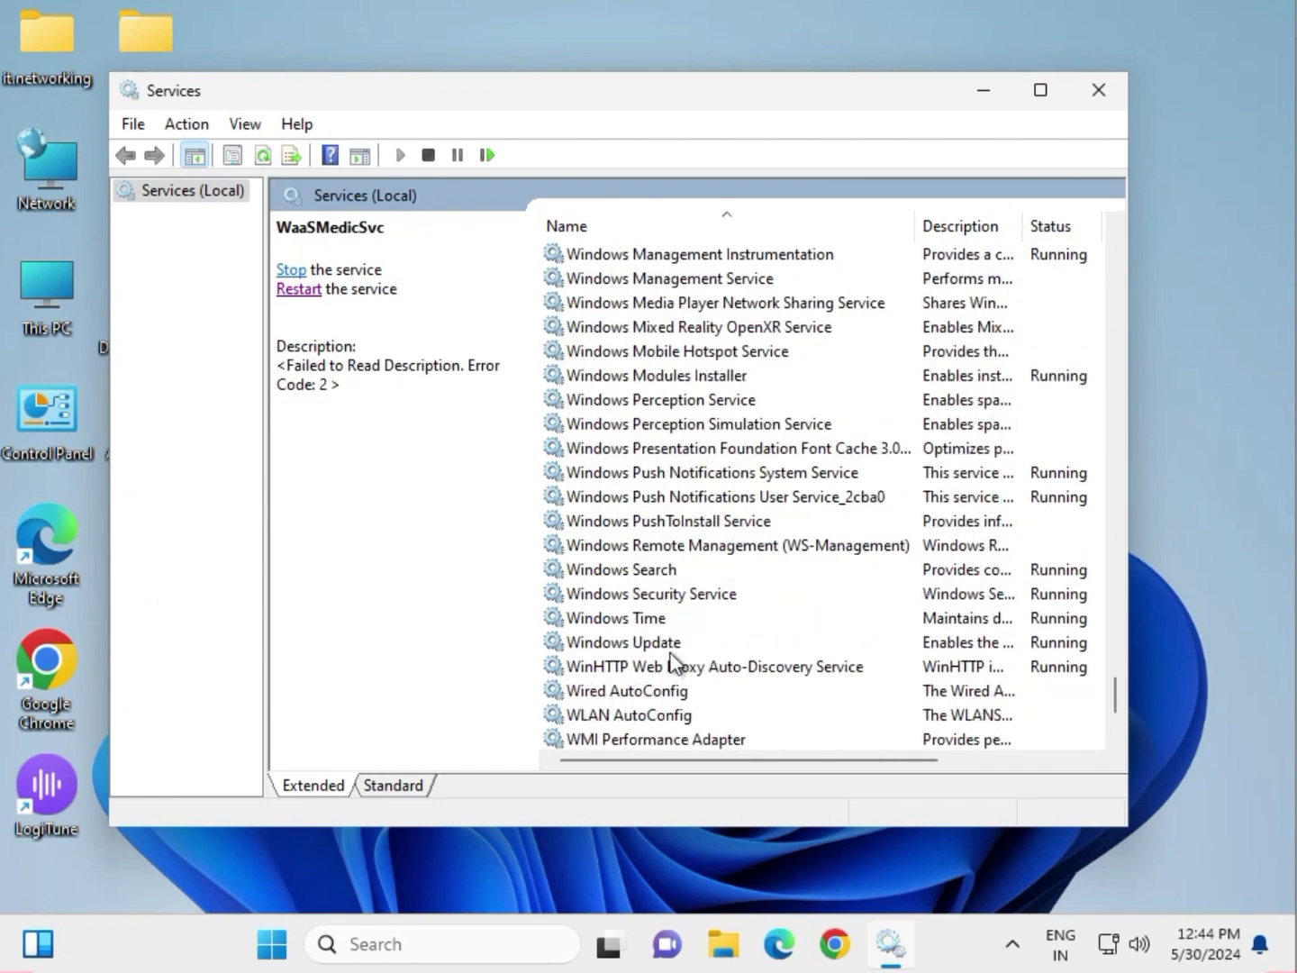
click(653, 642)
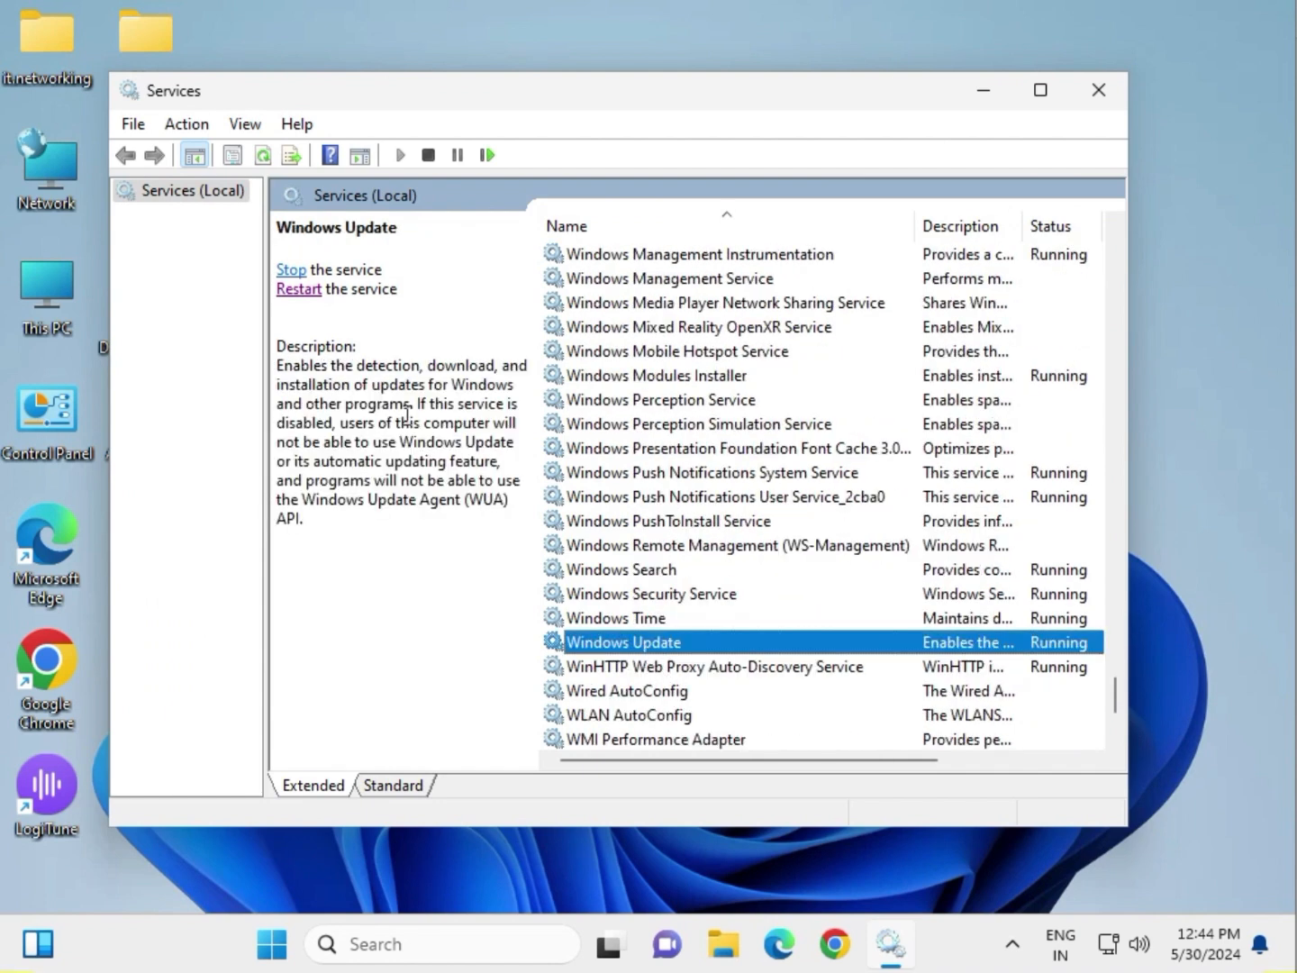
click(306, 292)
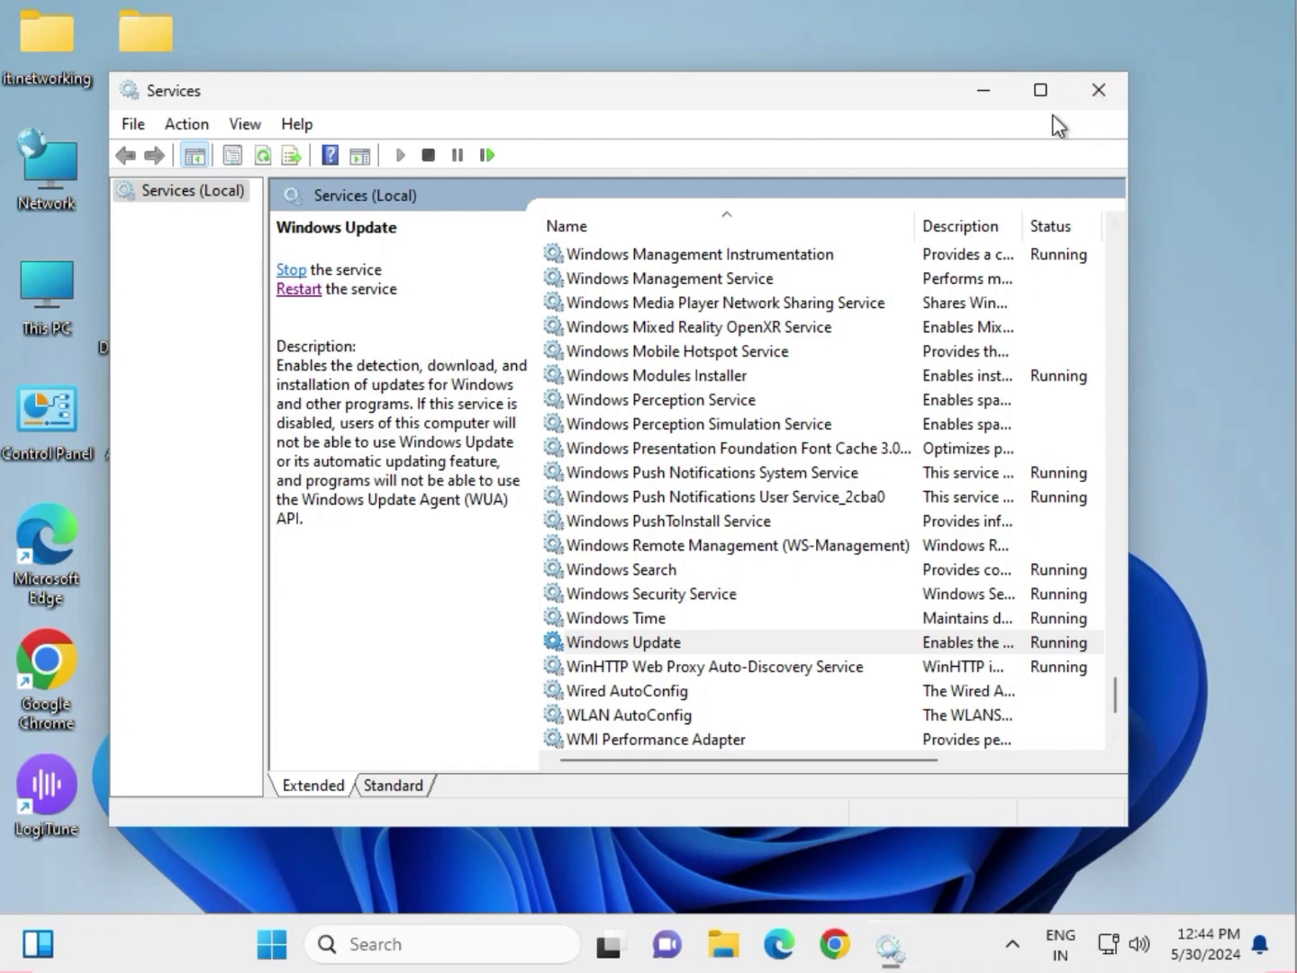
click(1098, 89)
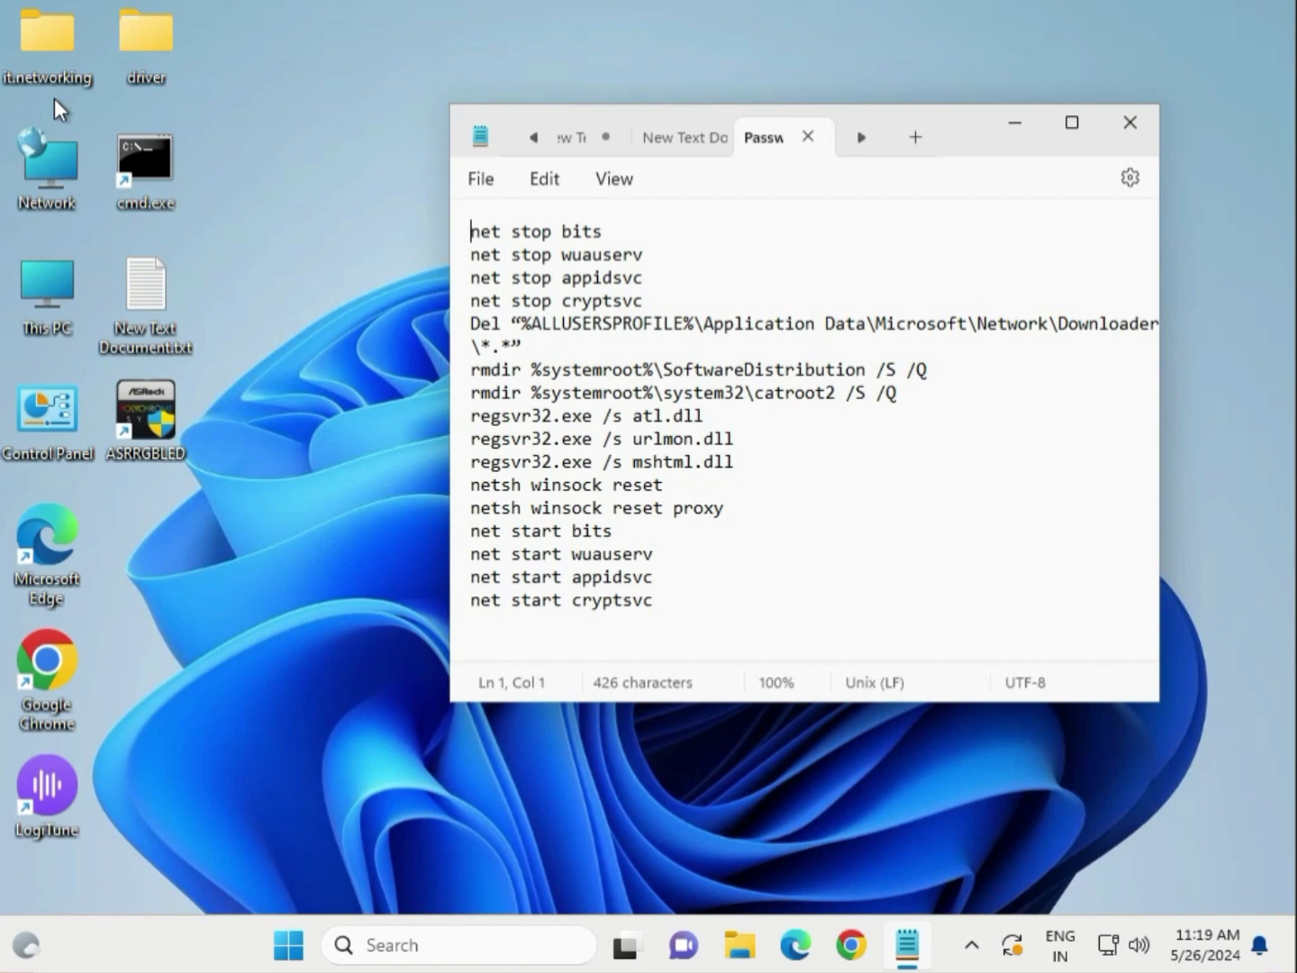
Search for cmd and open Command Prompt as administrator, approving the elevation request.
click(281, 960)
text(cmd)
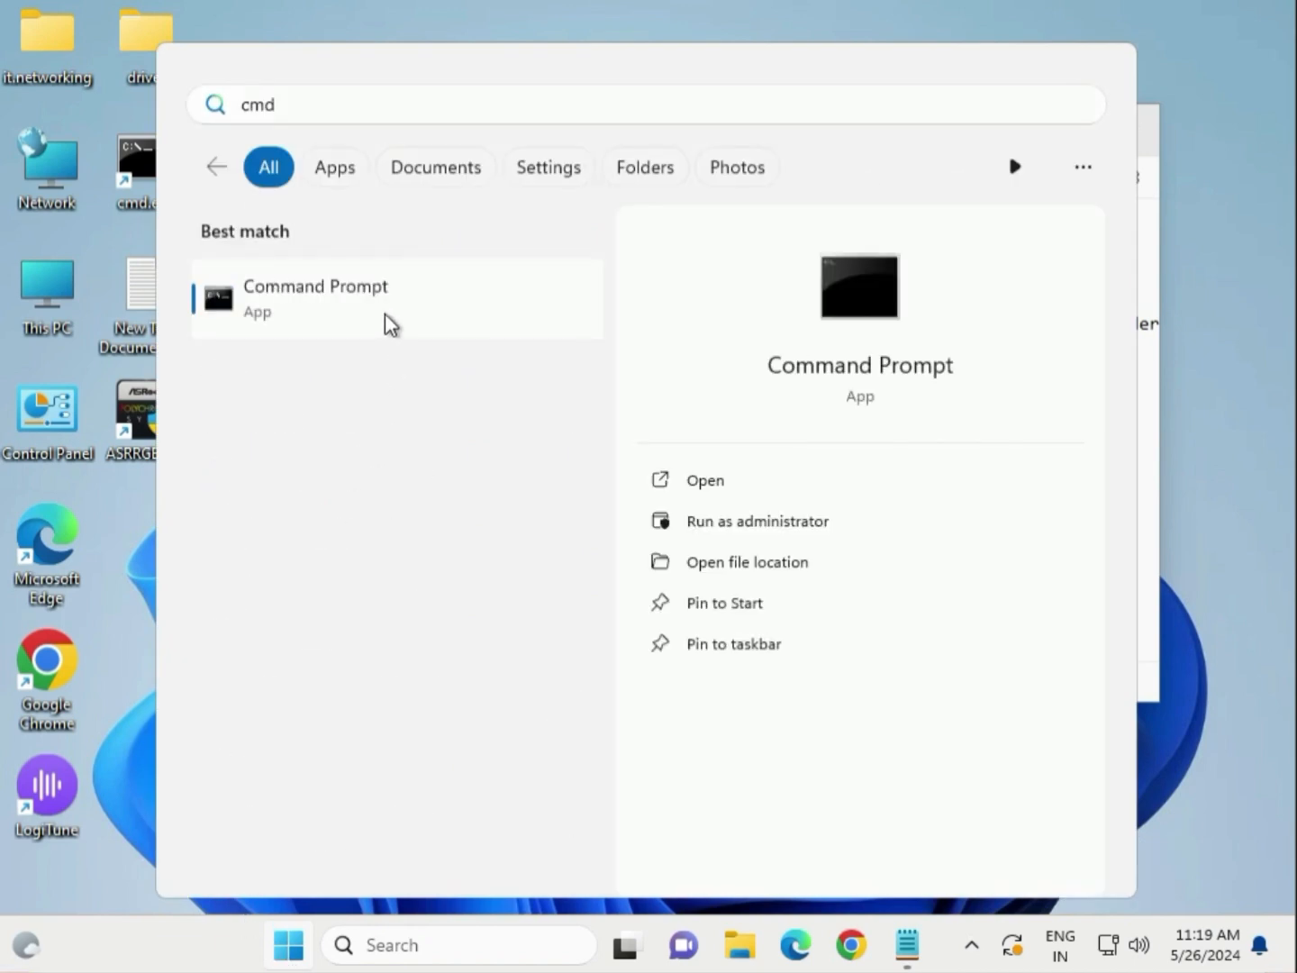
right_click(386, 321)
click(449, 357)
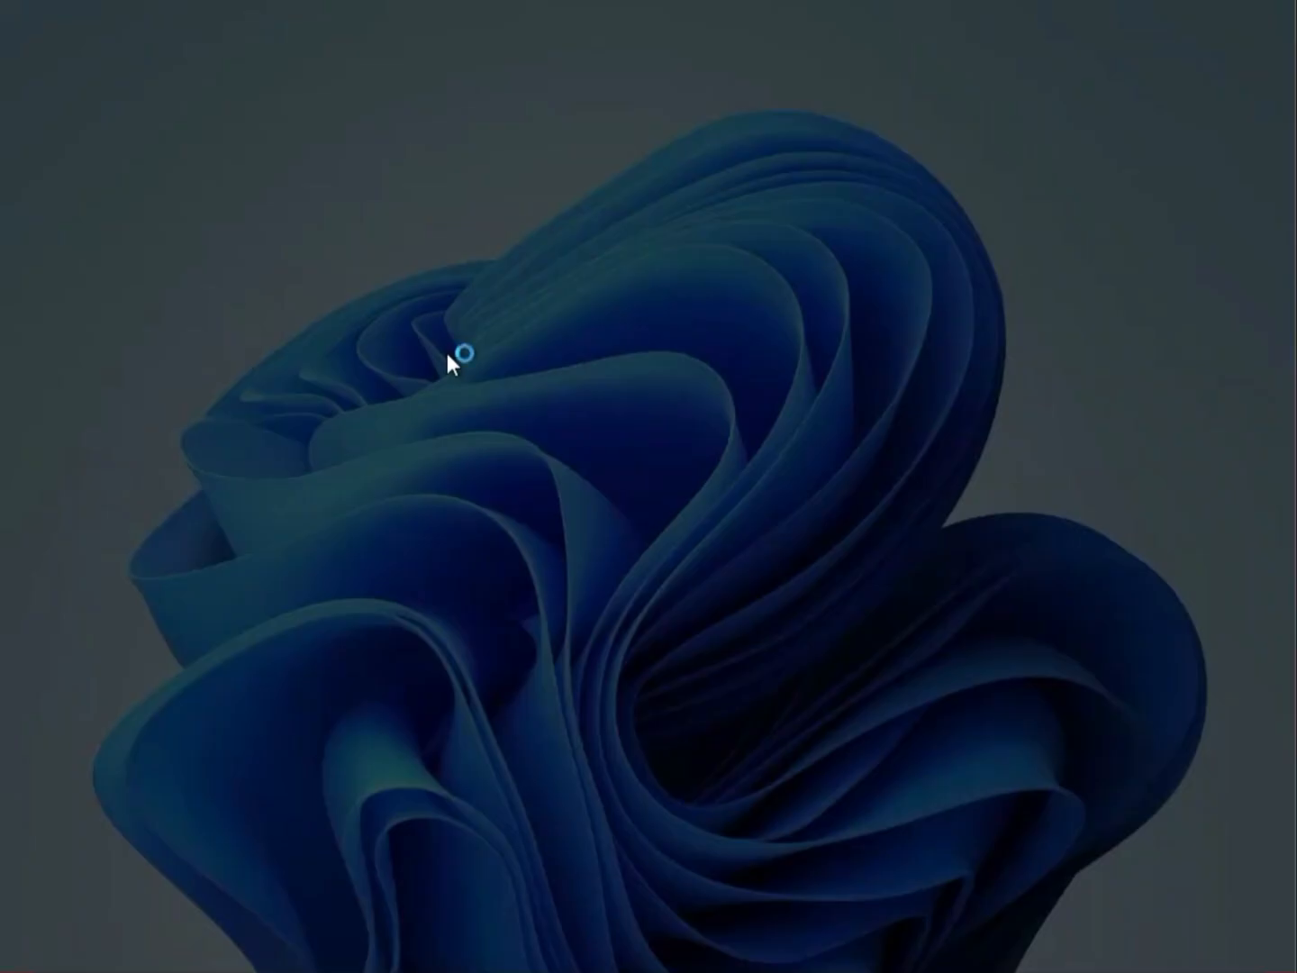
click(577, 685)
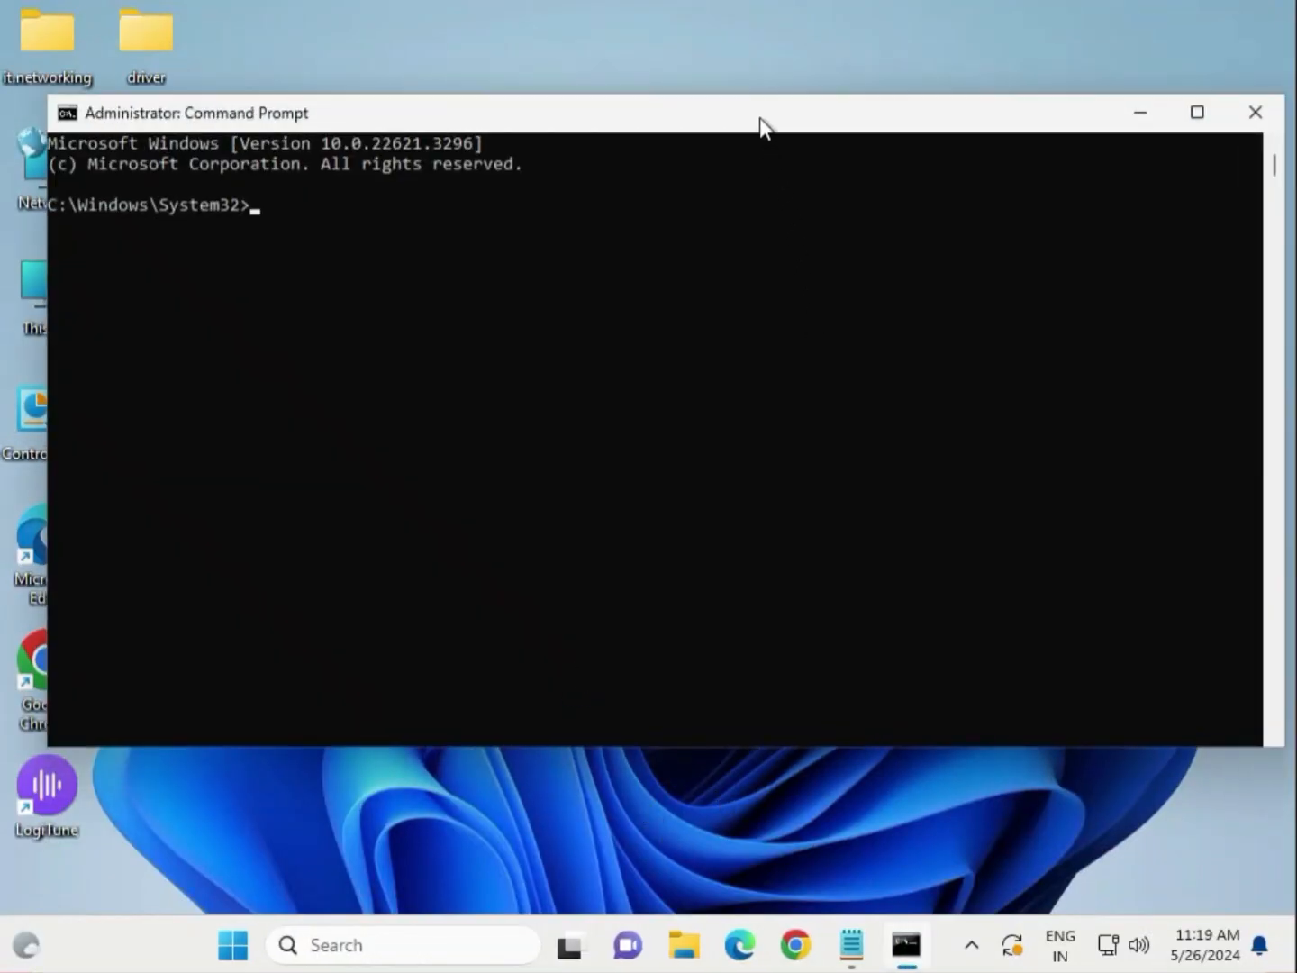
Arrange the Command Prompt and Notepad windows so the prompt and the command list are both visible.
drag(760, 118, 768, 10)
click(801, 684)
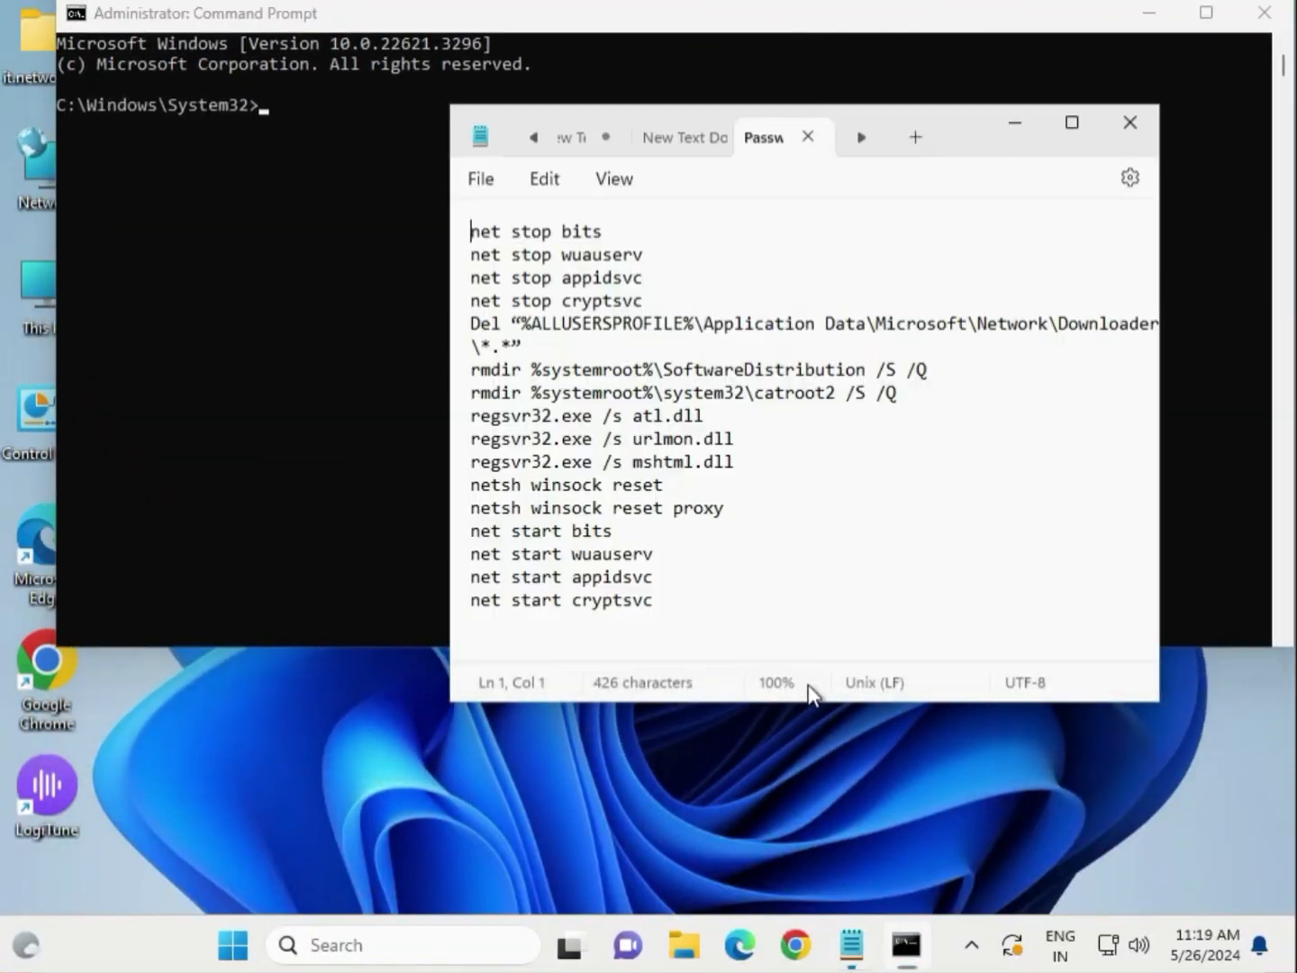
drag(962, 145, 959, 286)
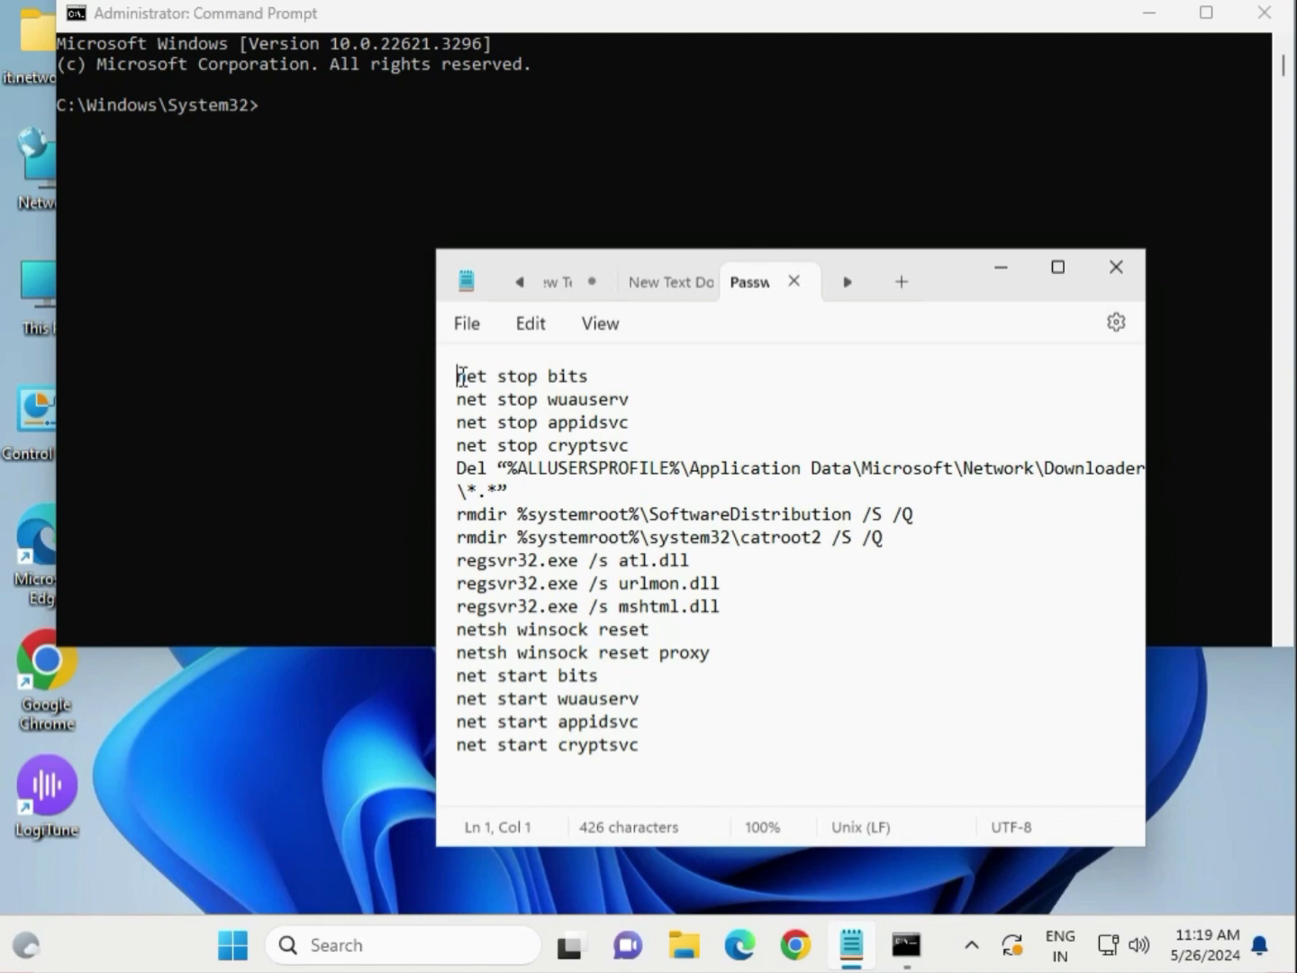
Copy "net stop bits" from the Notepad list and run it in Command Prompt.
drag(458, 376, 596, 377)
key(super+c)
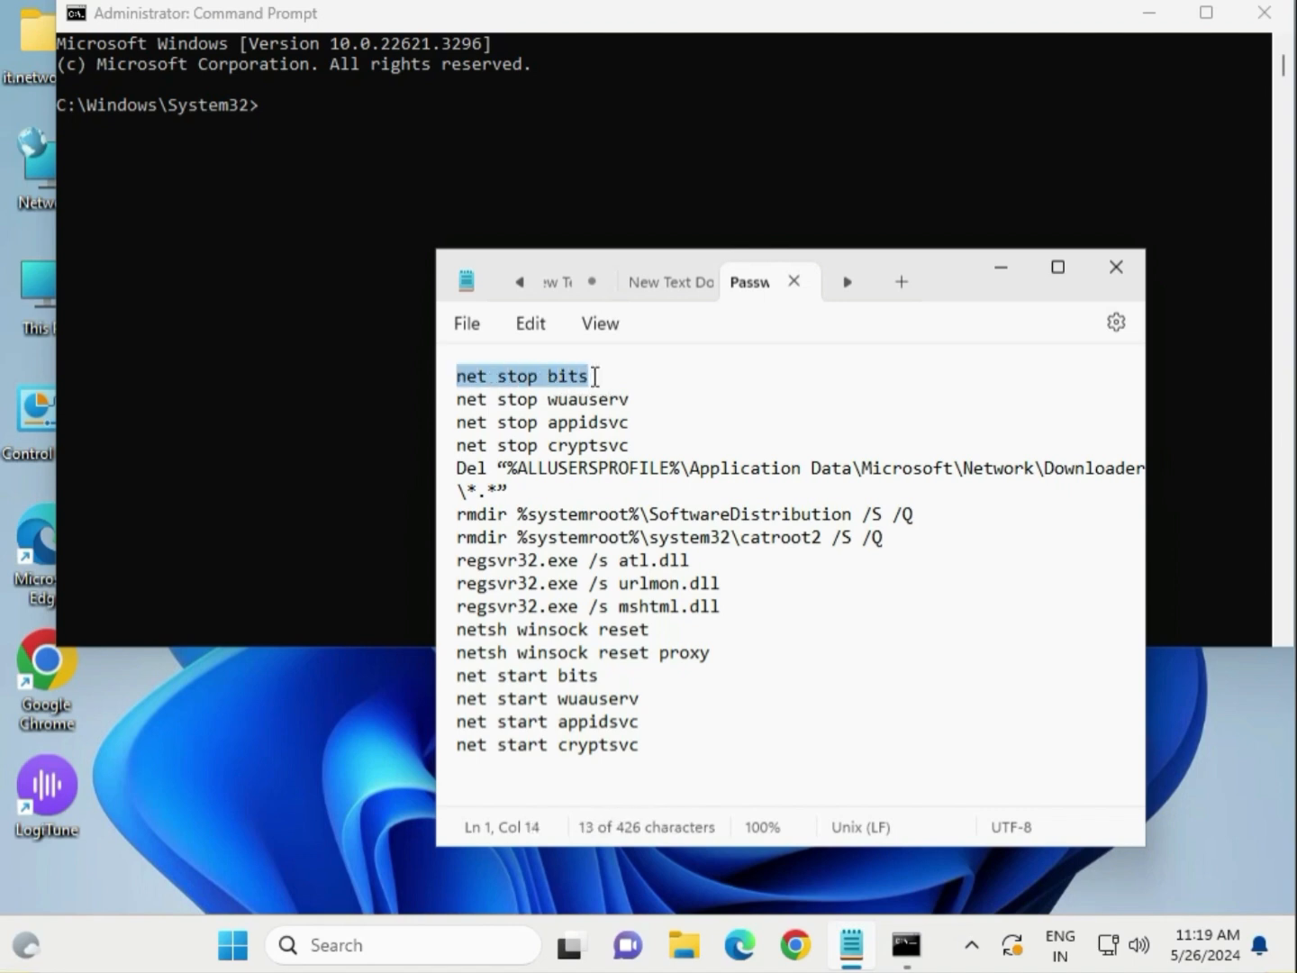
click(270, 108)
right_click(266, 106)
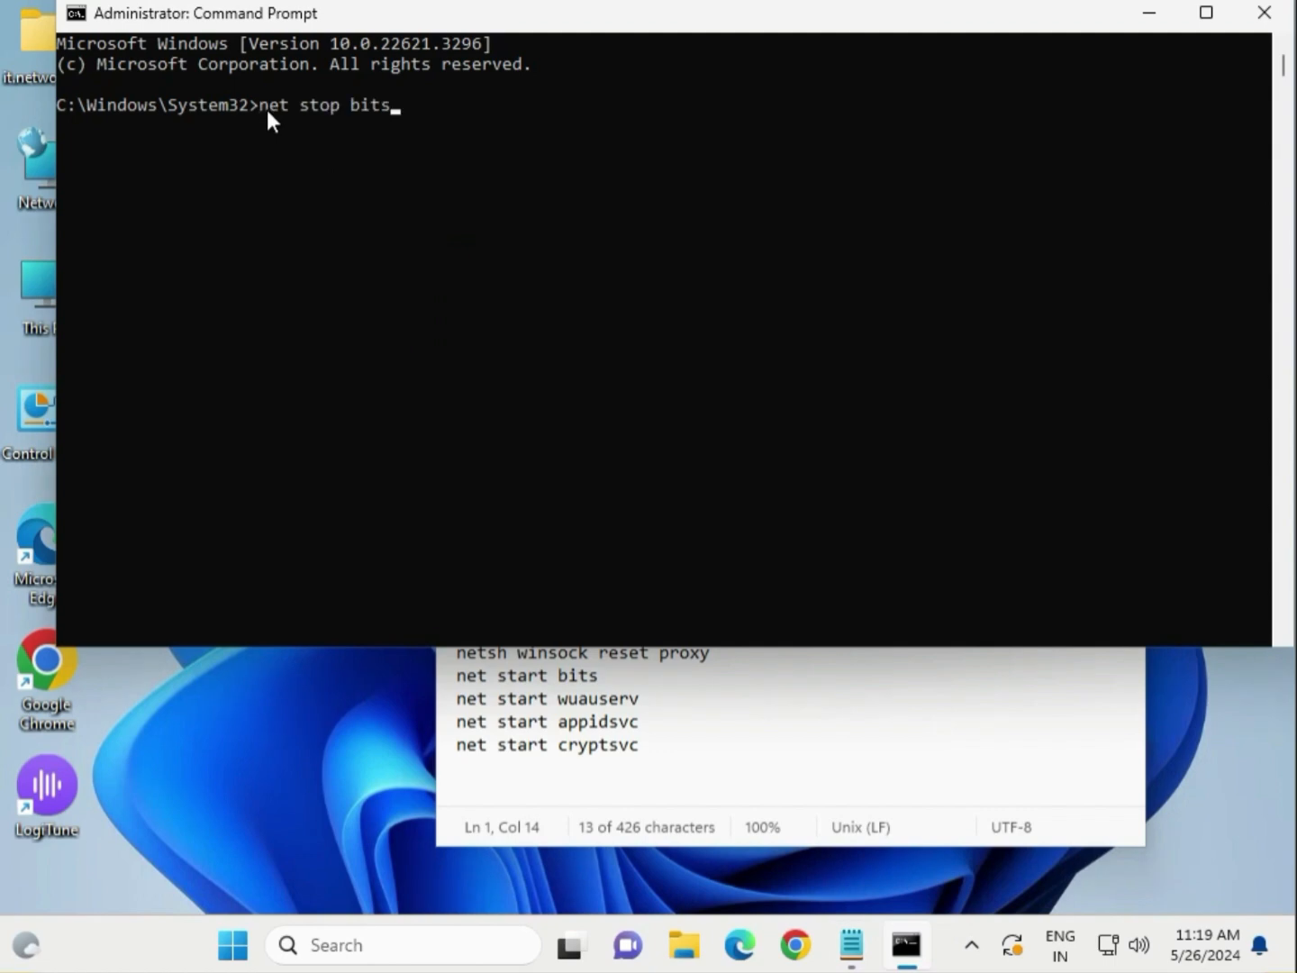
key(Return)
Copy "net stop wuauserv" from the Notepad list and run it in Command Prompt.
click(812, 718)
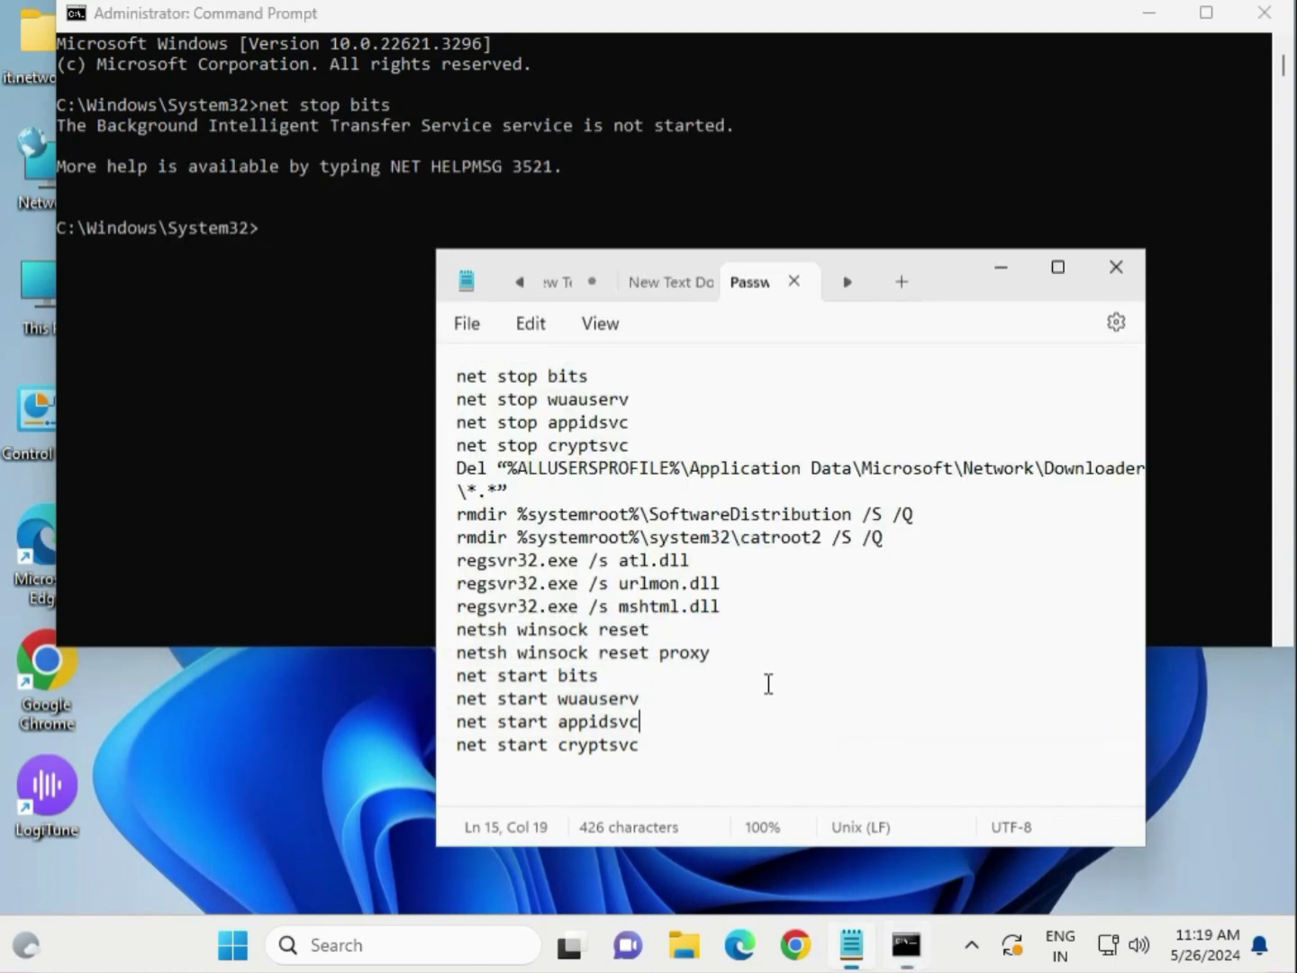
drag(632, 399, 458, 400)
key(super+c)
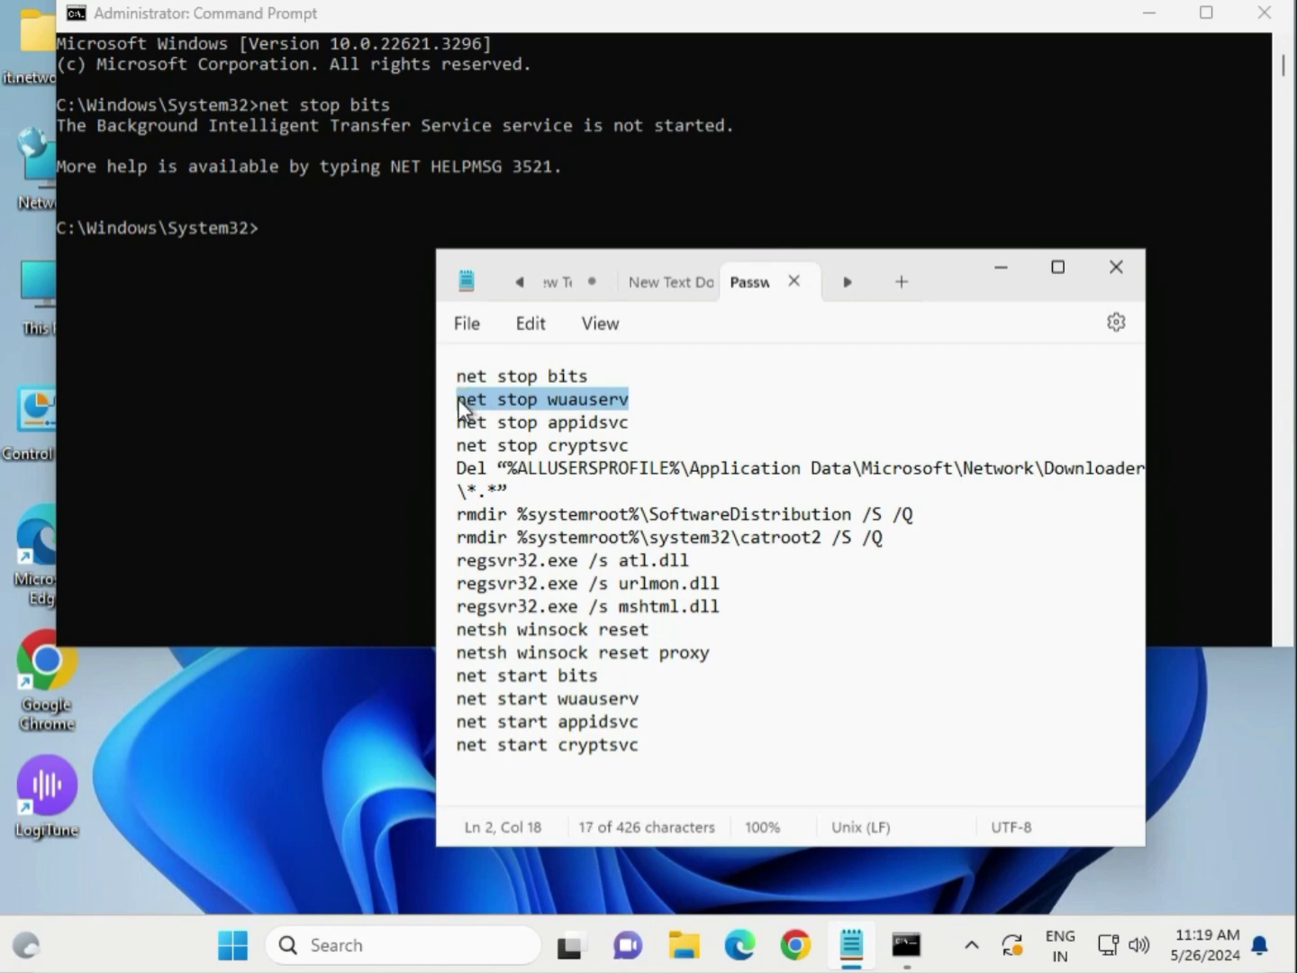
click(276, 248)
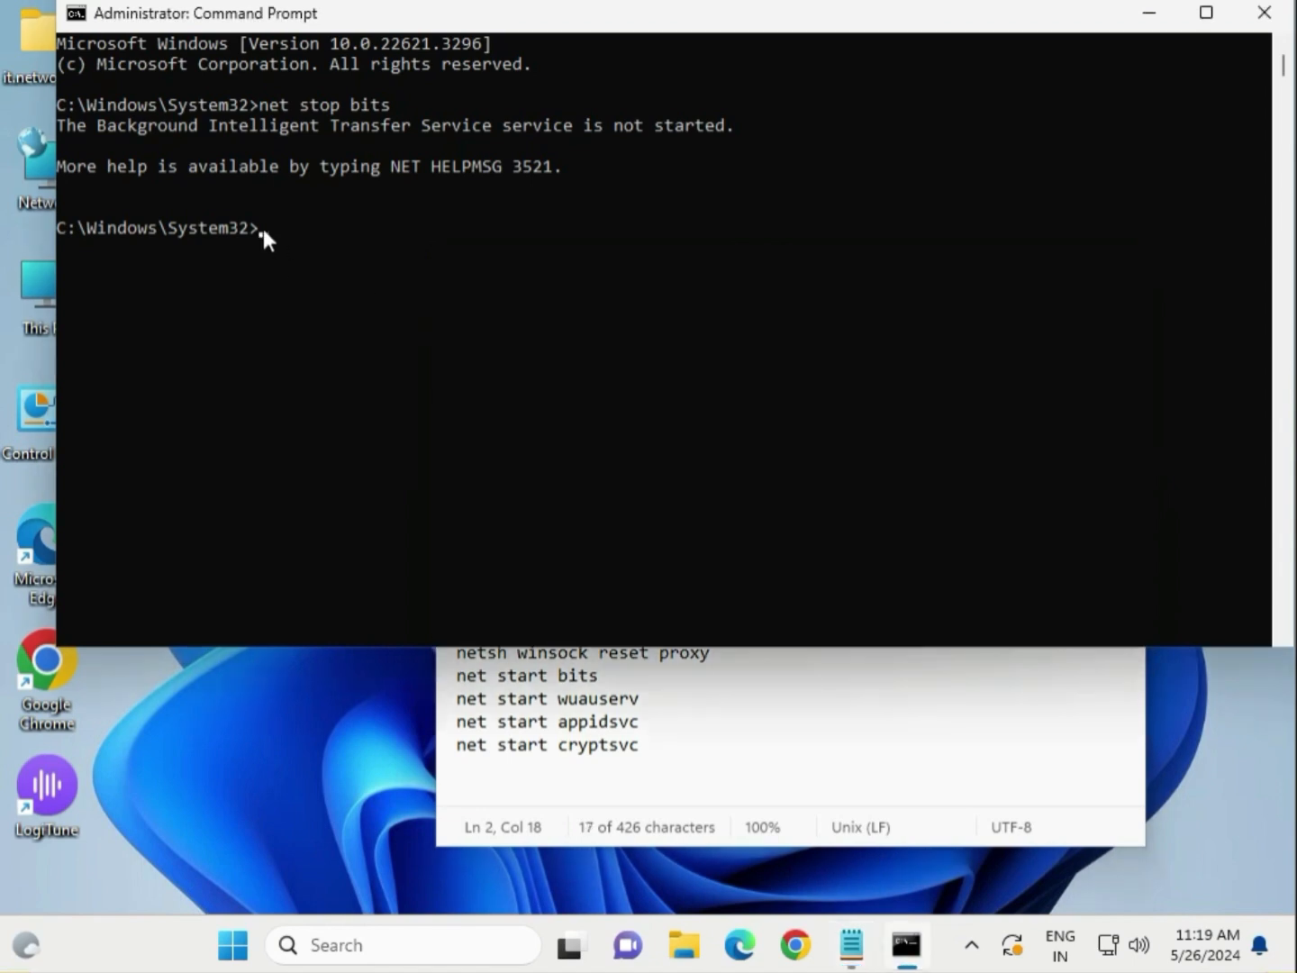
click(263, 228)
right_click(261, 227)
key(Return)
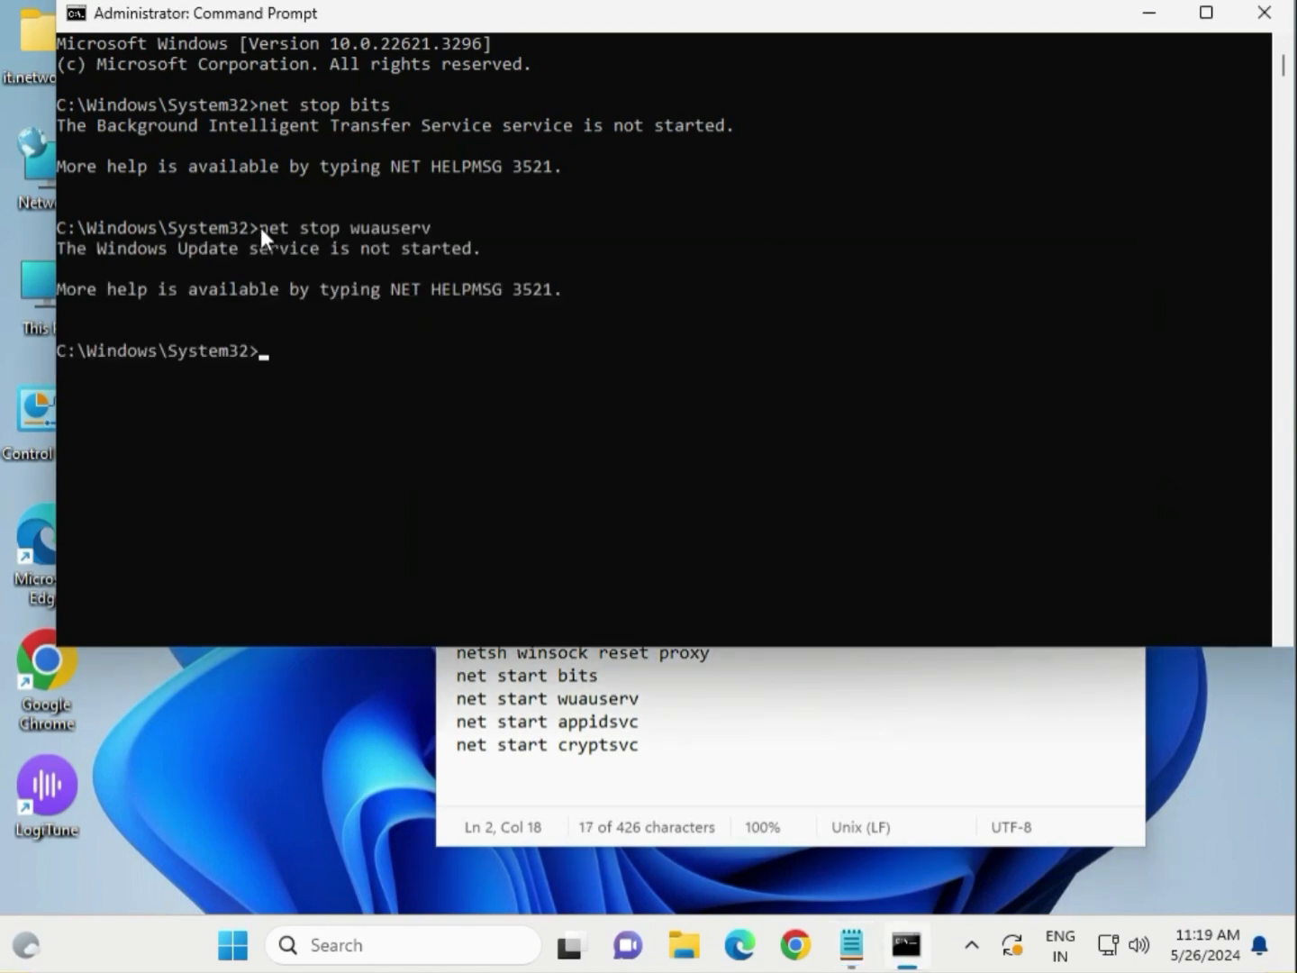
Copy "net stop appidsvc" from the Notepad list and run it in Command Prompt.
click(764, 759)
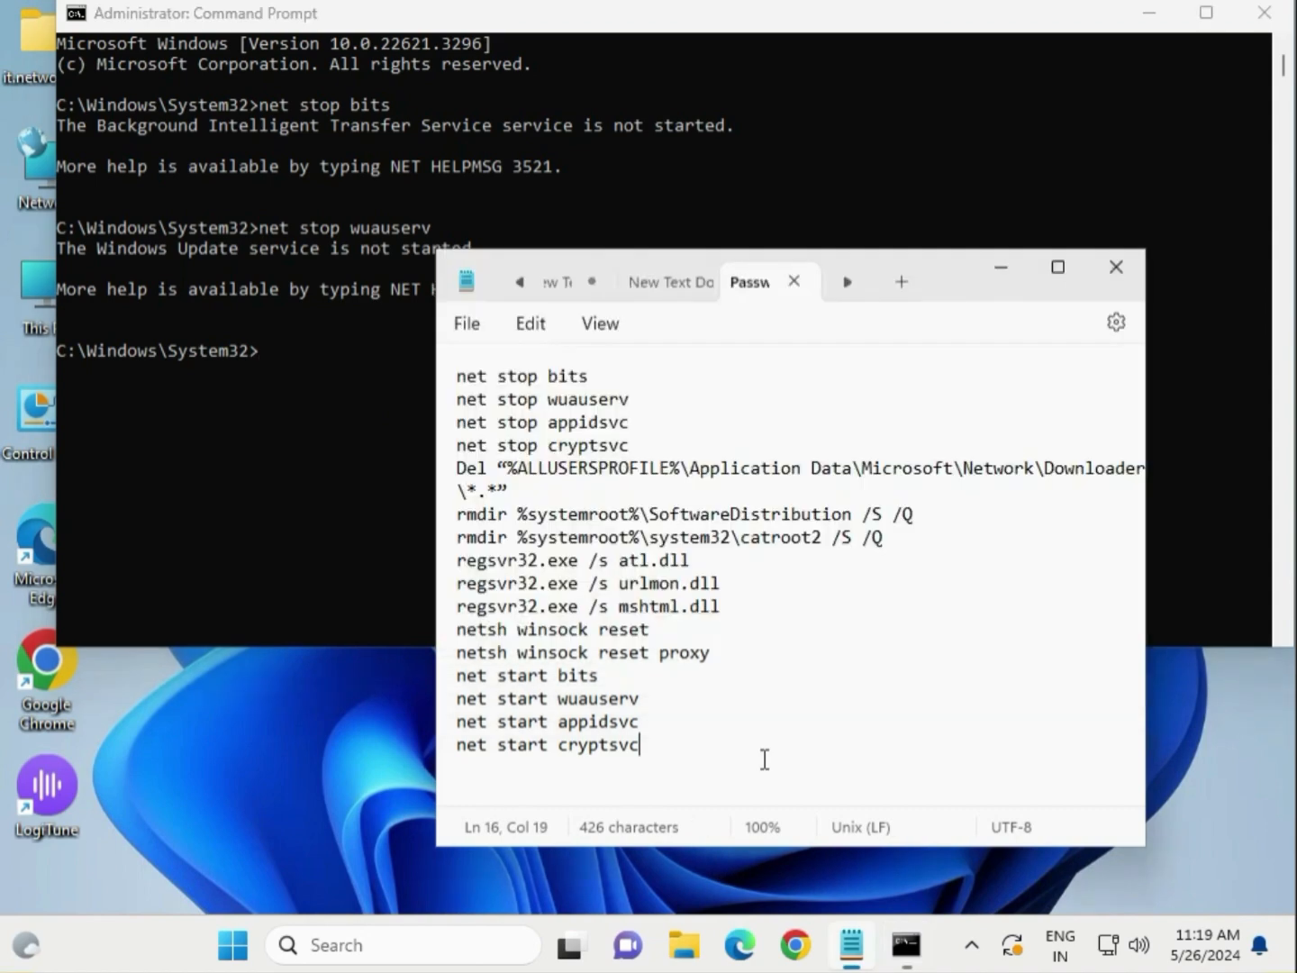
drag(636, 421, 449, 422)
key(super+c)
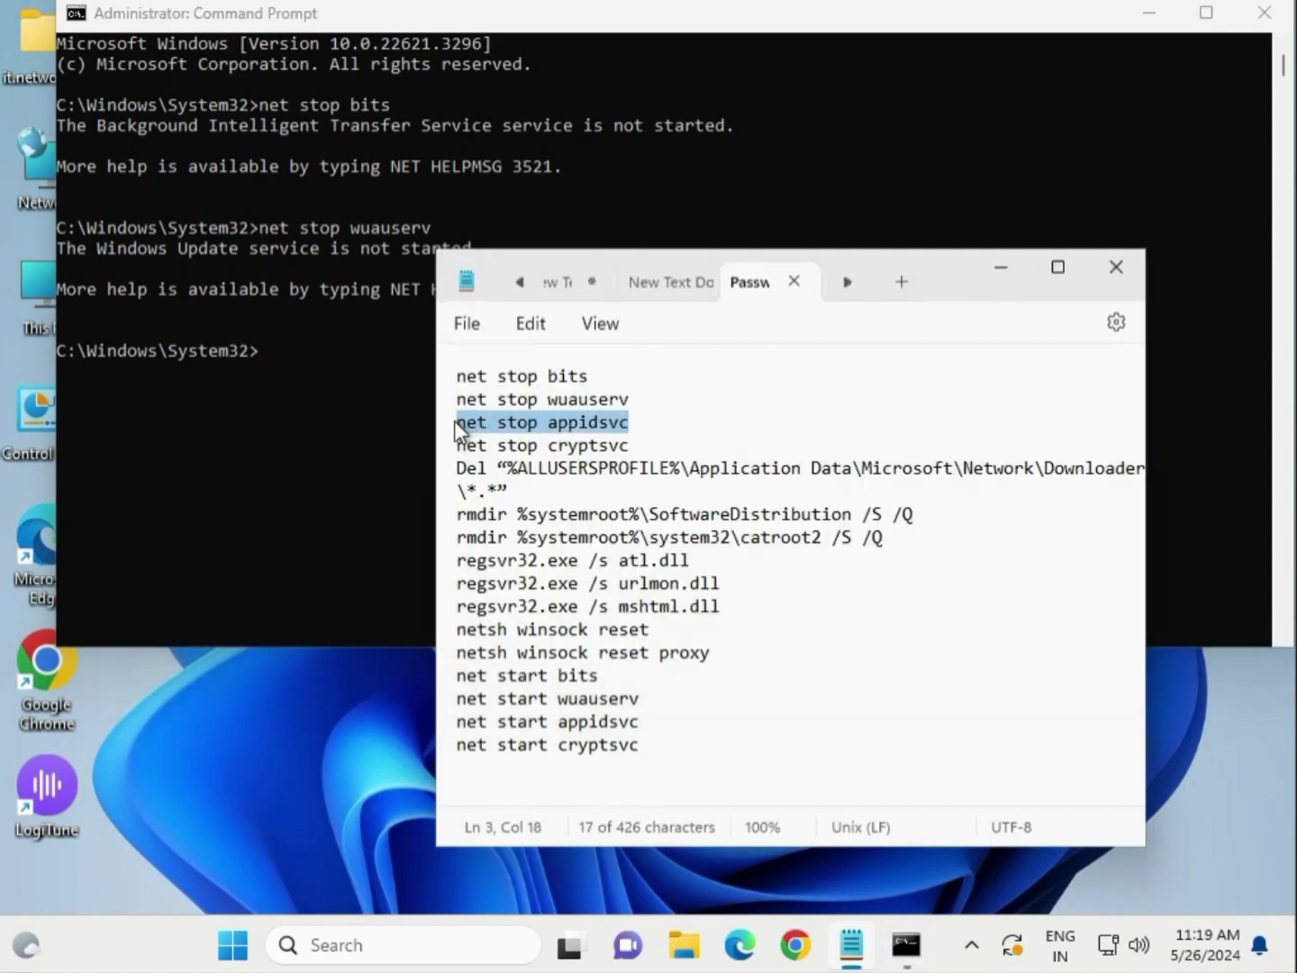
click(265, 350)
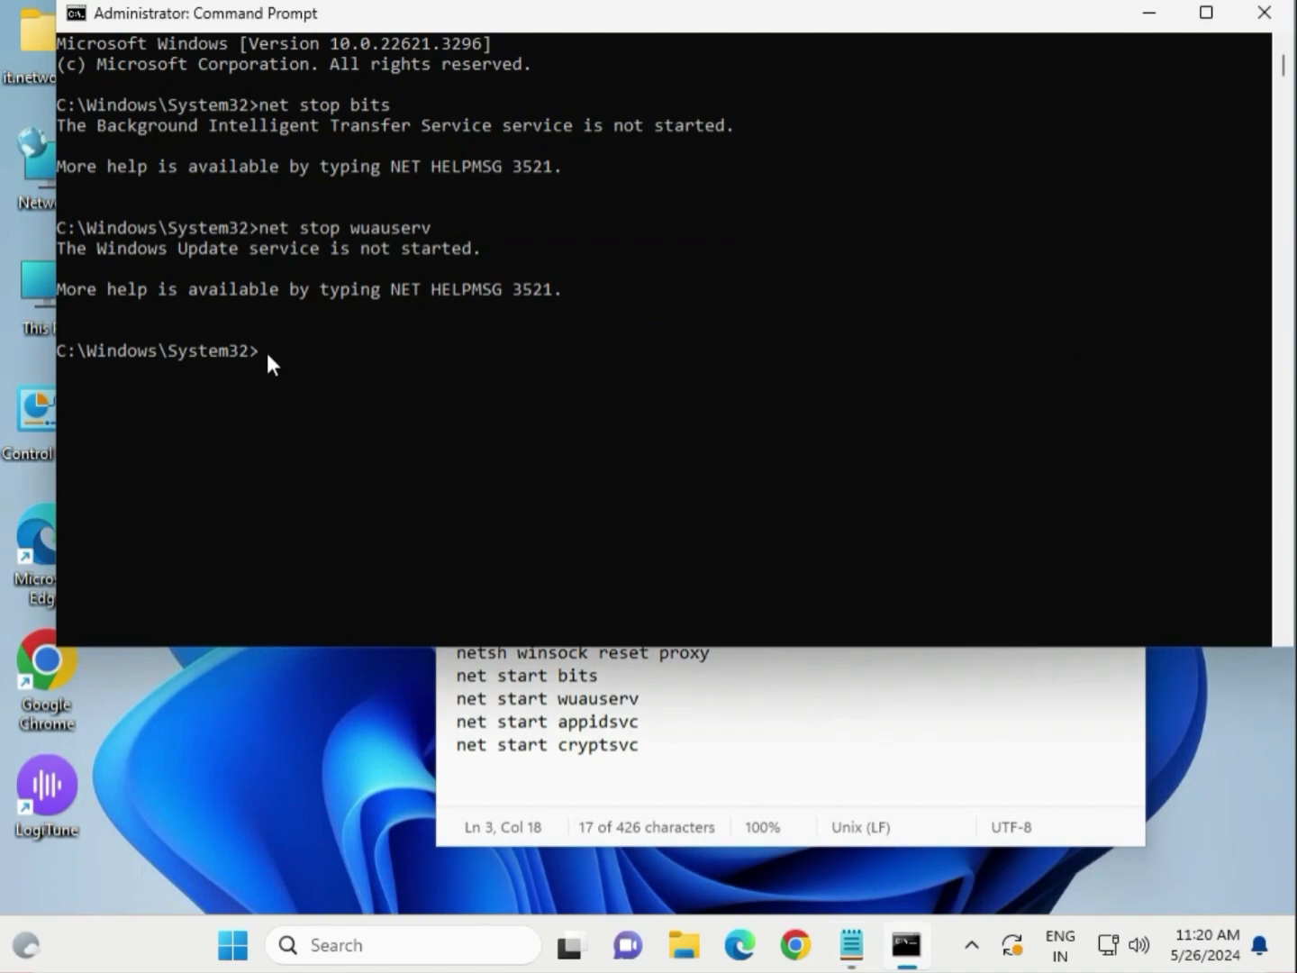
click(264, 351)
right_click(264, 352)
key(Return)
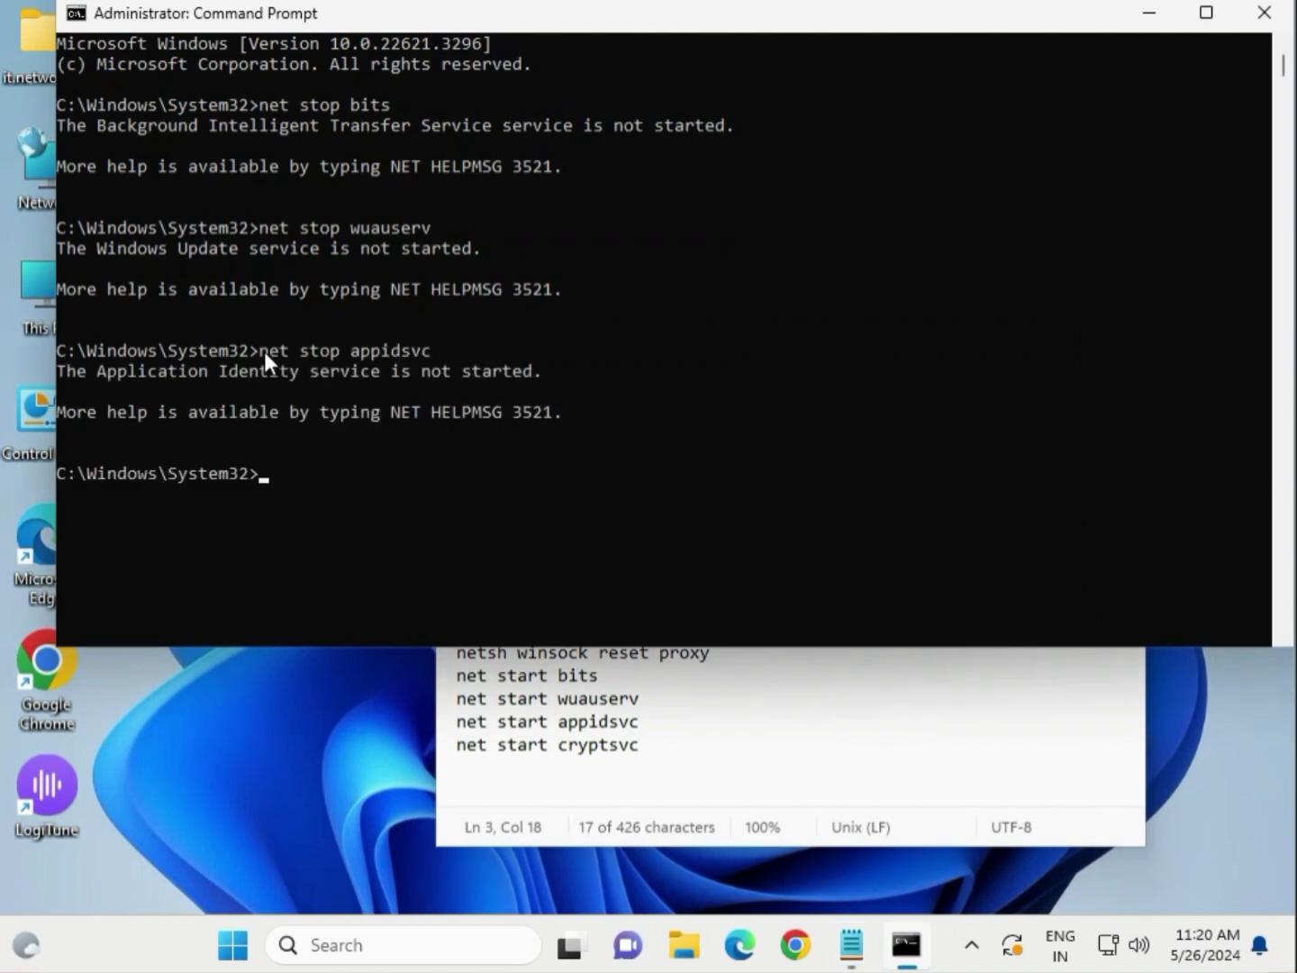
Copy "net stop cryptsvc" from the Notepad list and run it in Command Prompt.
click(791, 755)
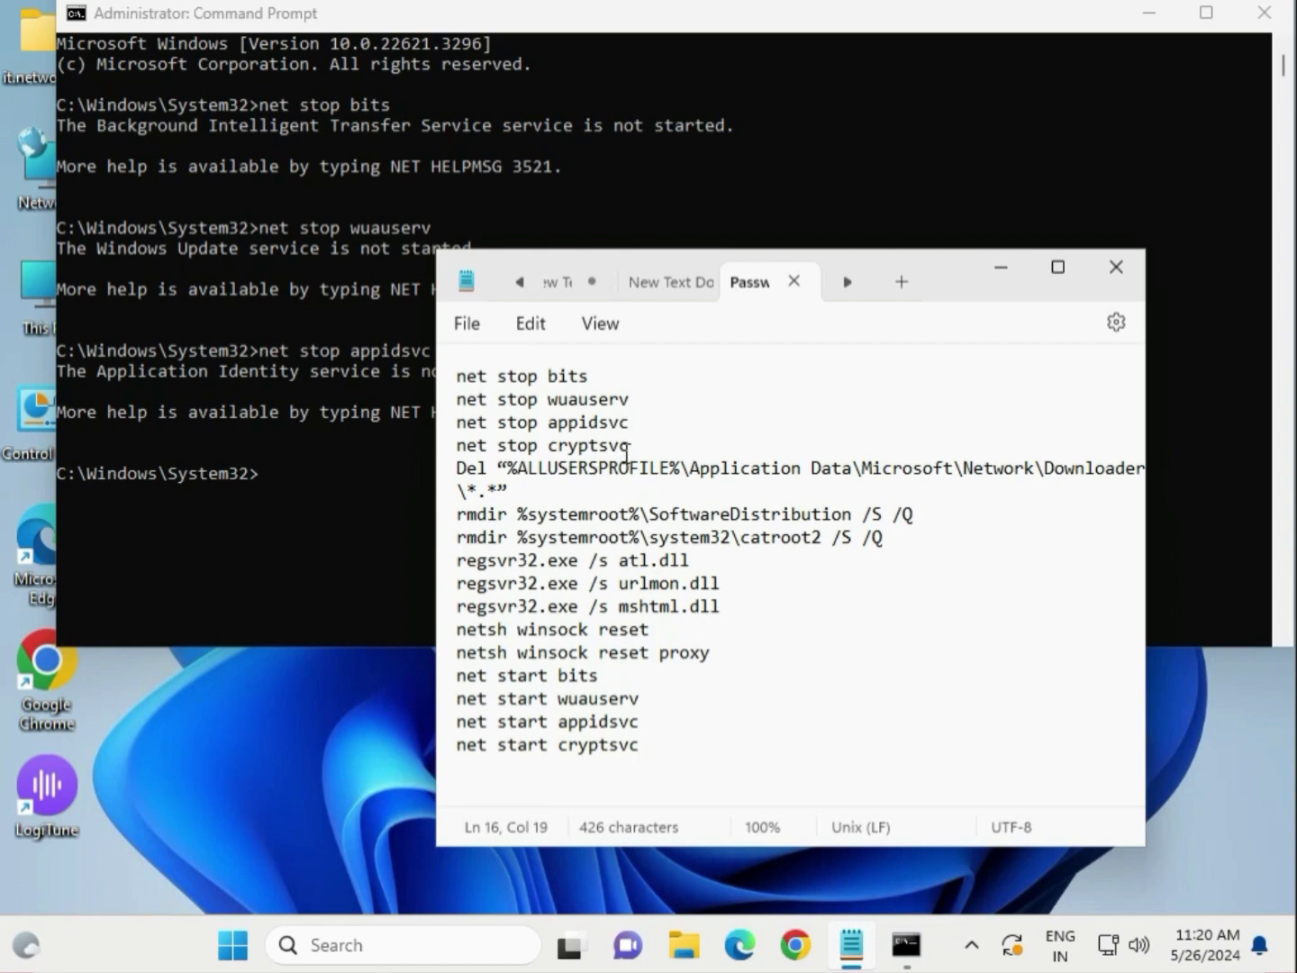
drag(631, 445, 458, 449)
key(super+c)
click(263, 470)
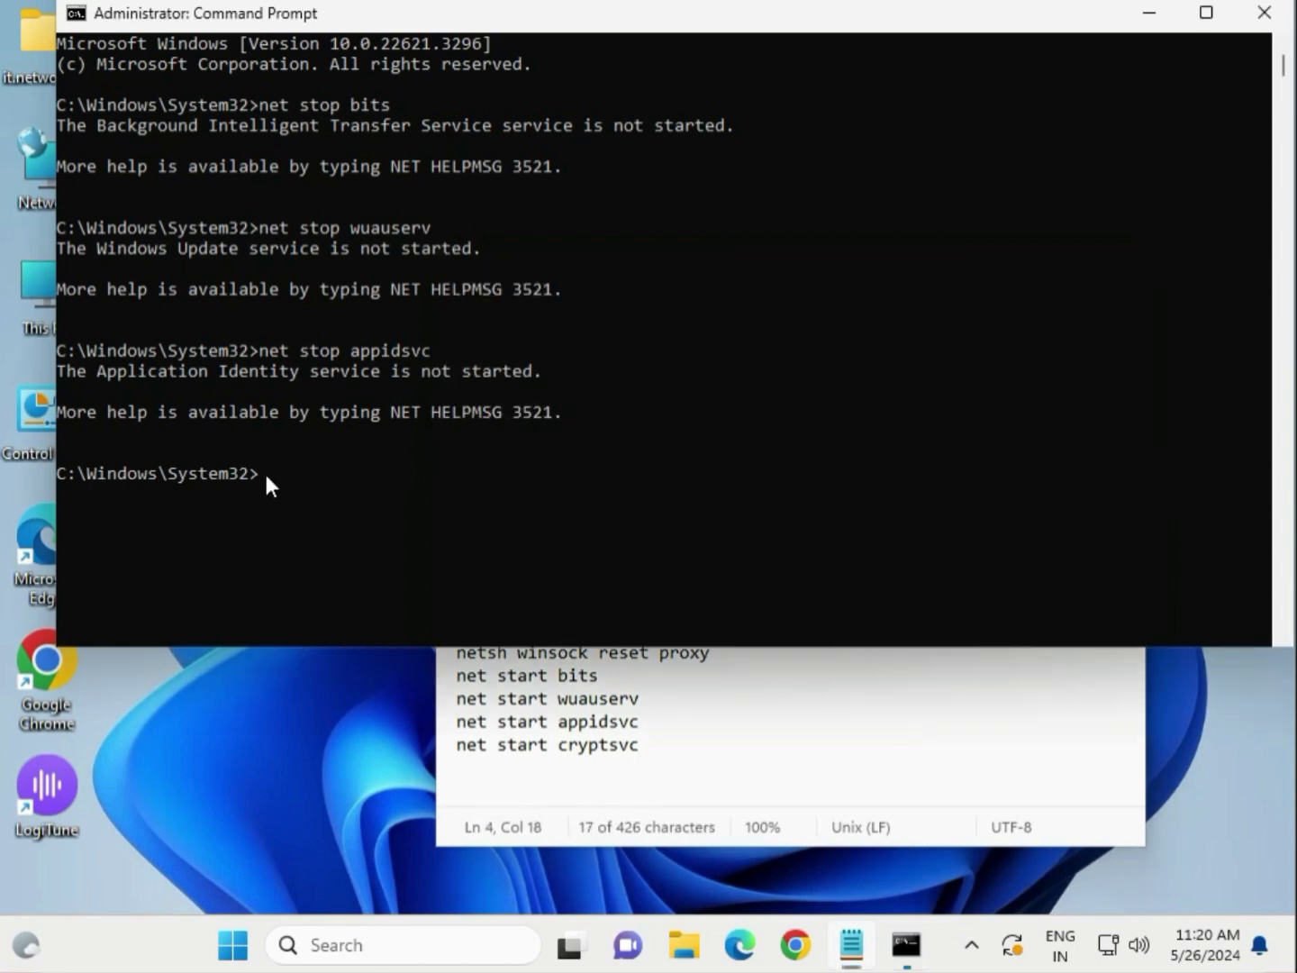
click(266, 475)
right_click(265, 474)
key(Return)
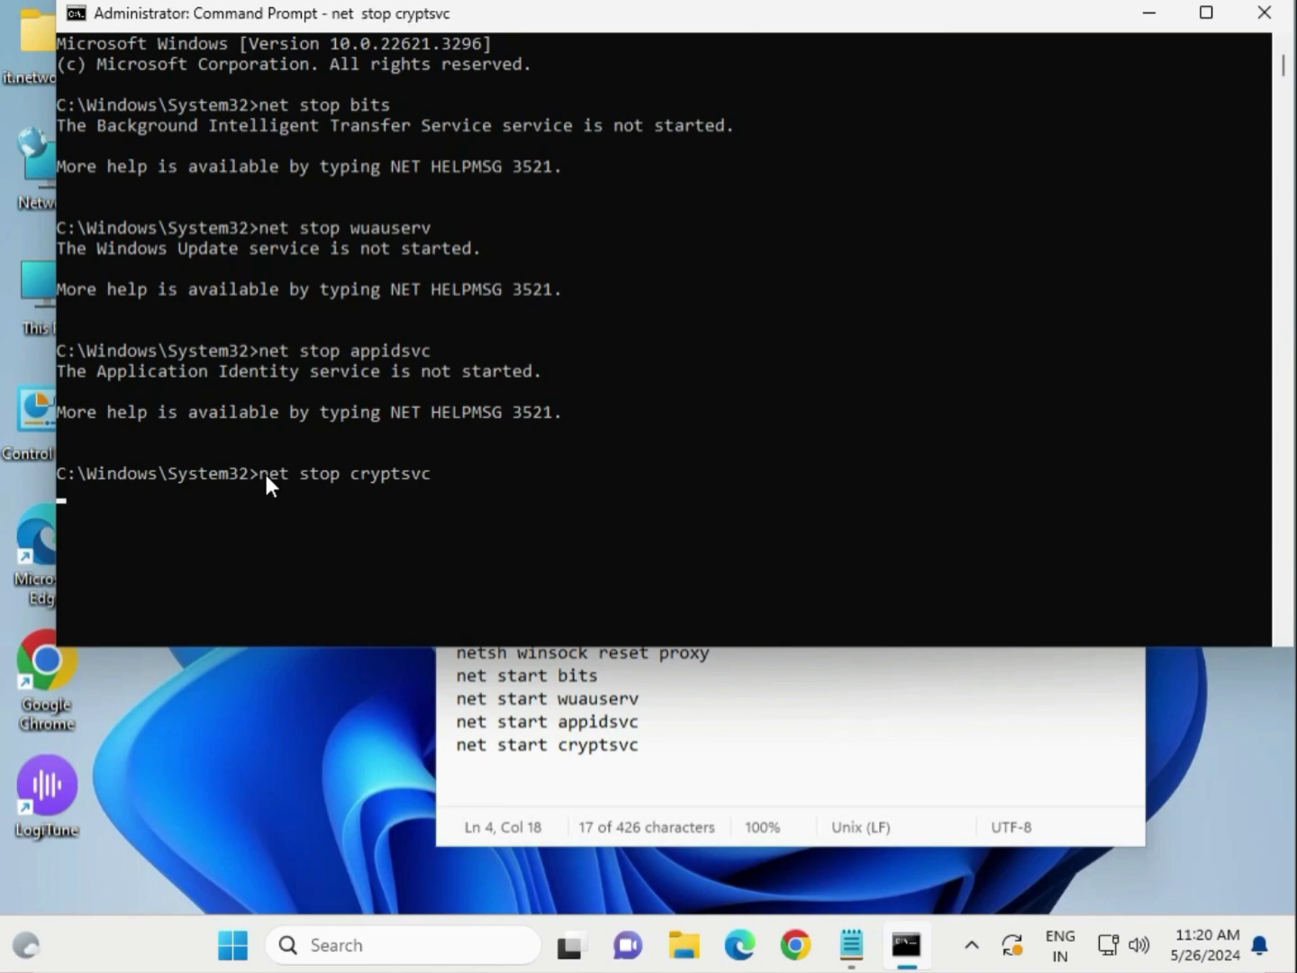
Copy the Del command for "%ALLUSERSPROFILE%\Application Data\Microsoft\Network\Downloader\*.*" from Notepad, run it in Command Prompt and confirm the deletion with y.
click(781, 717)
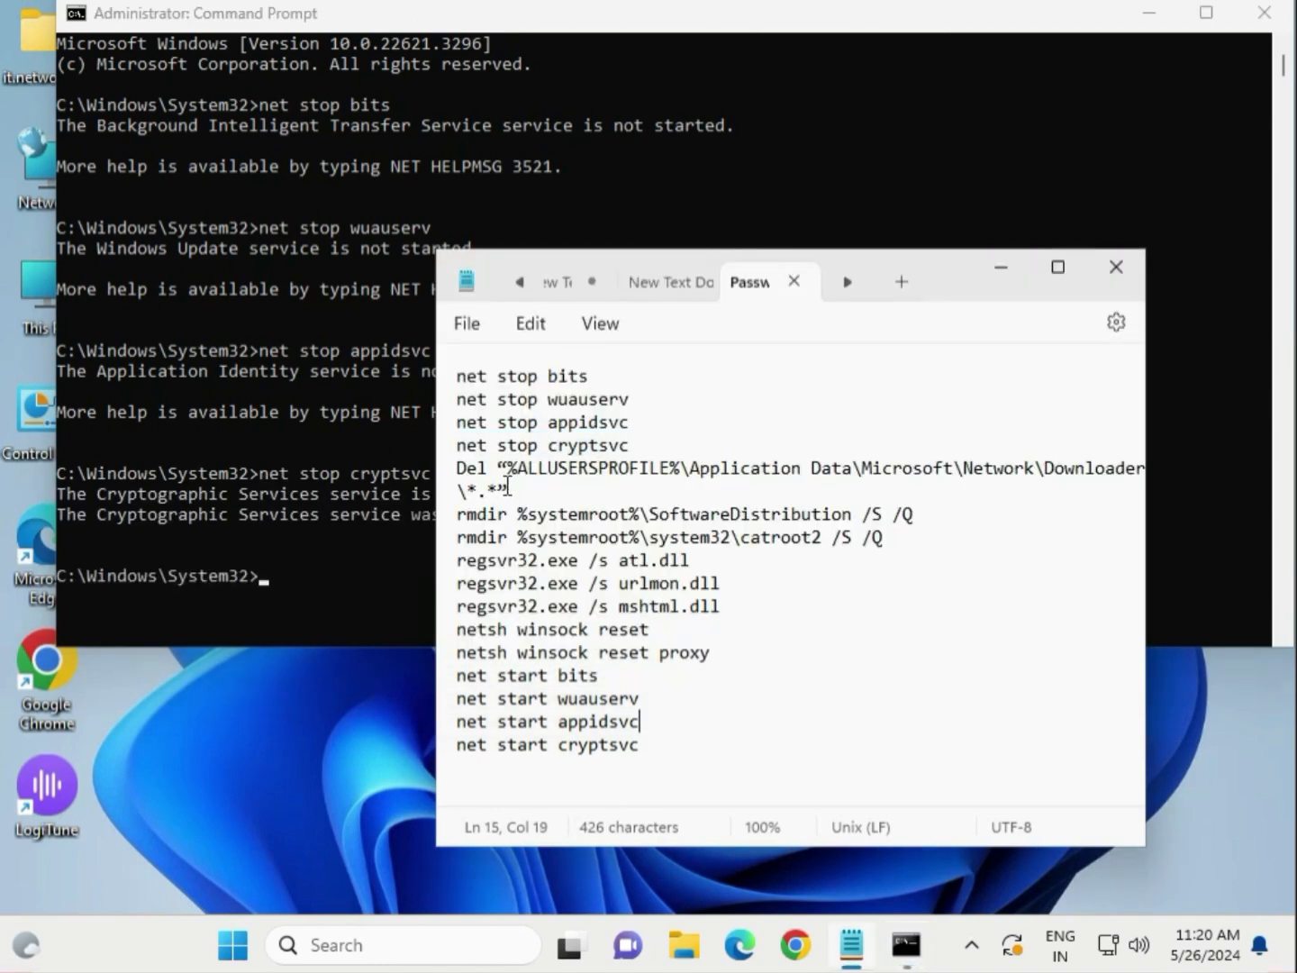
drag(508, 487, 449, 477)
key(super+c)
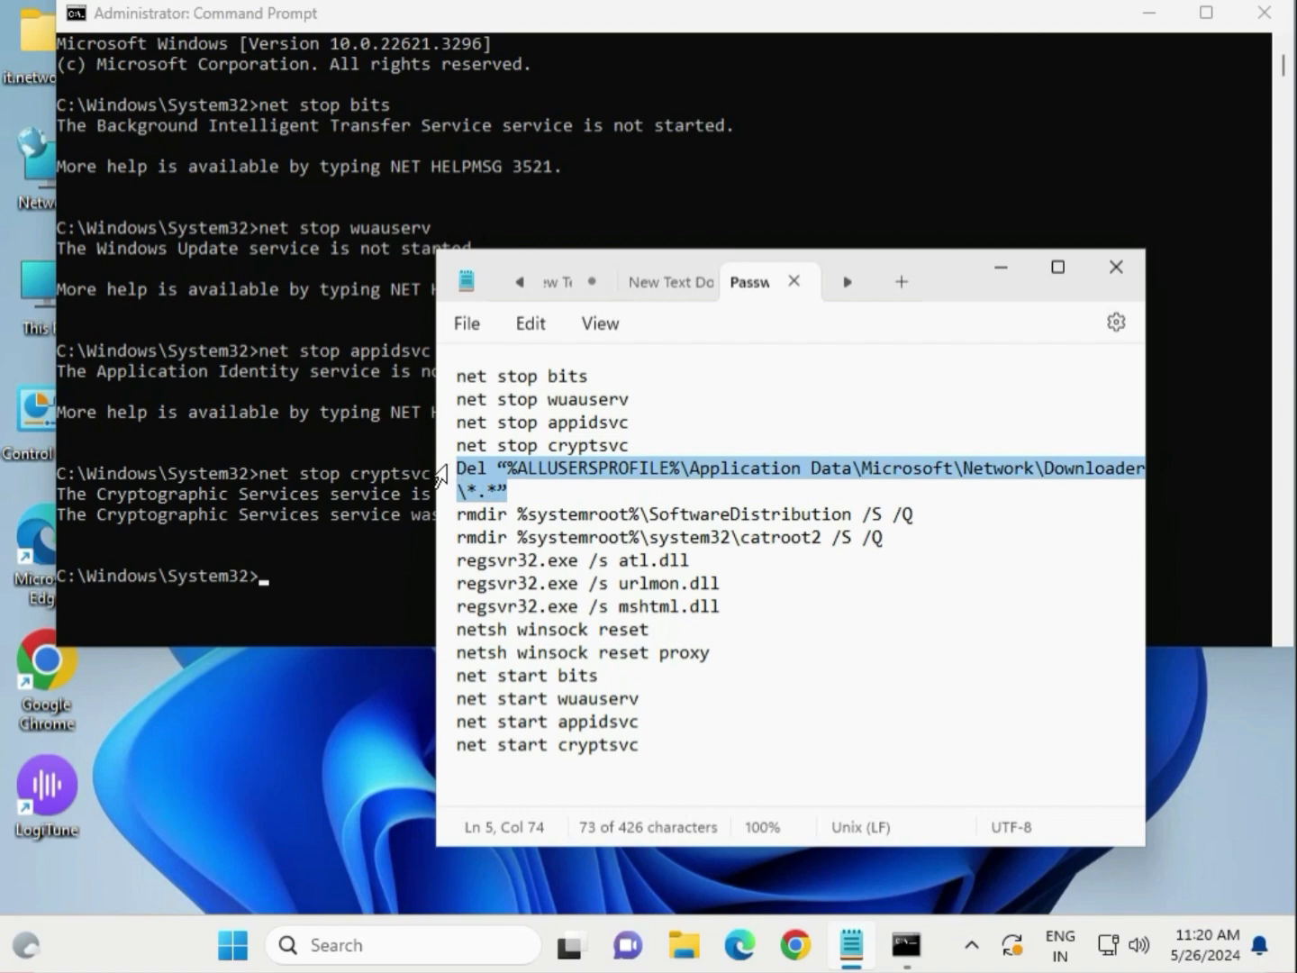
click(314, 565)
right_click(268, 579)
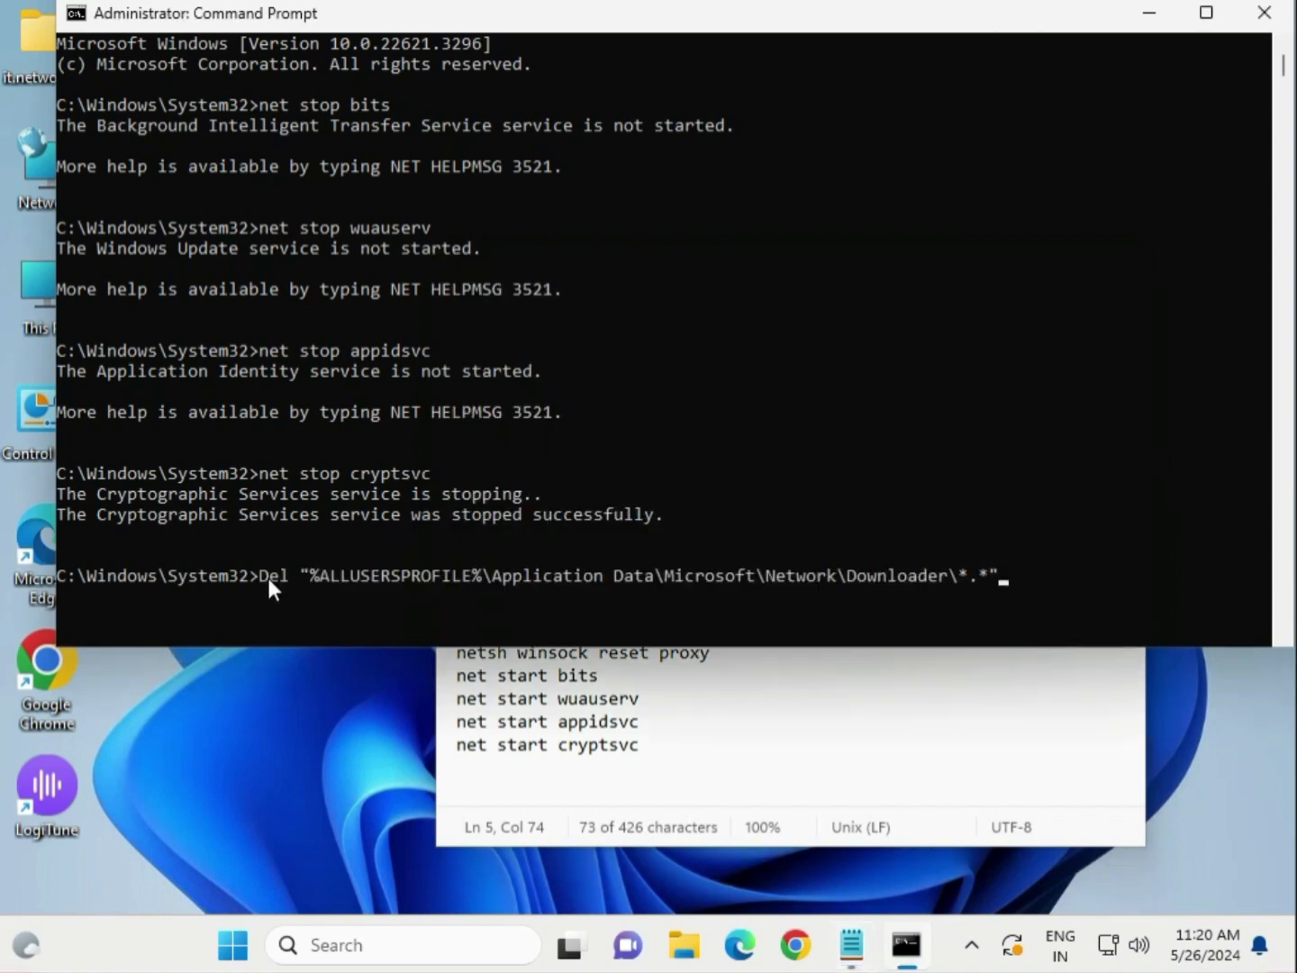
key(Return)
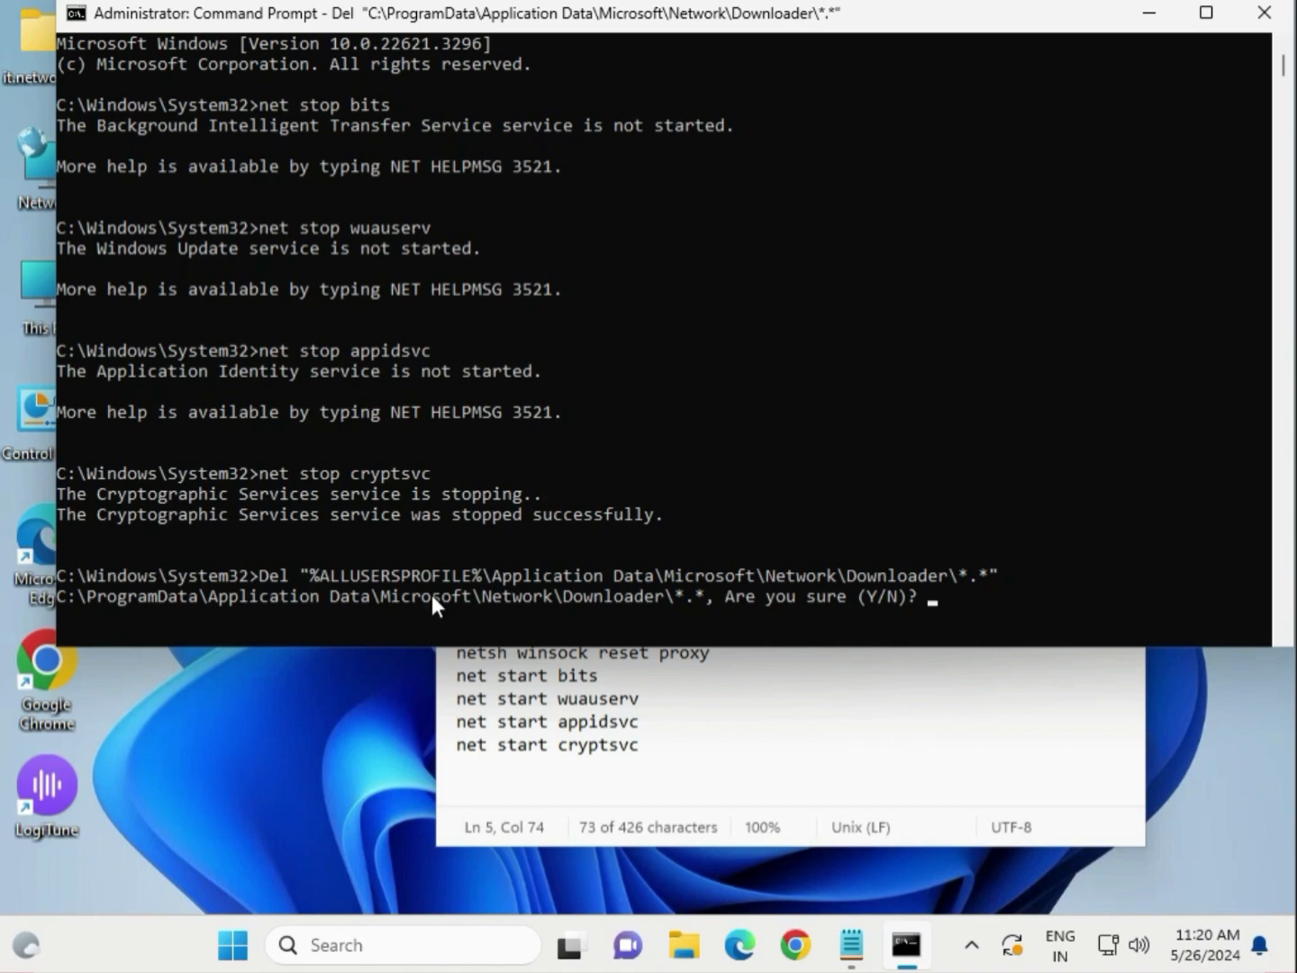
text(y)
key(Return)
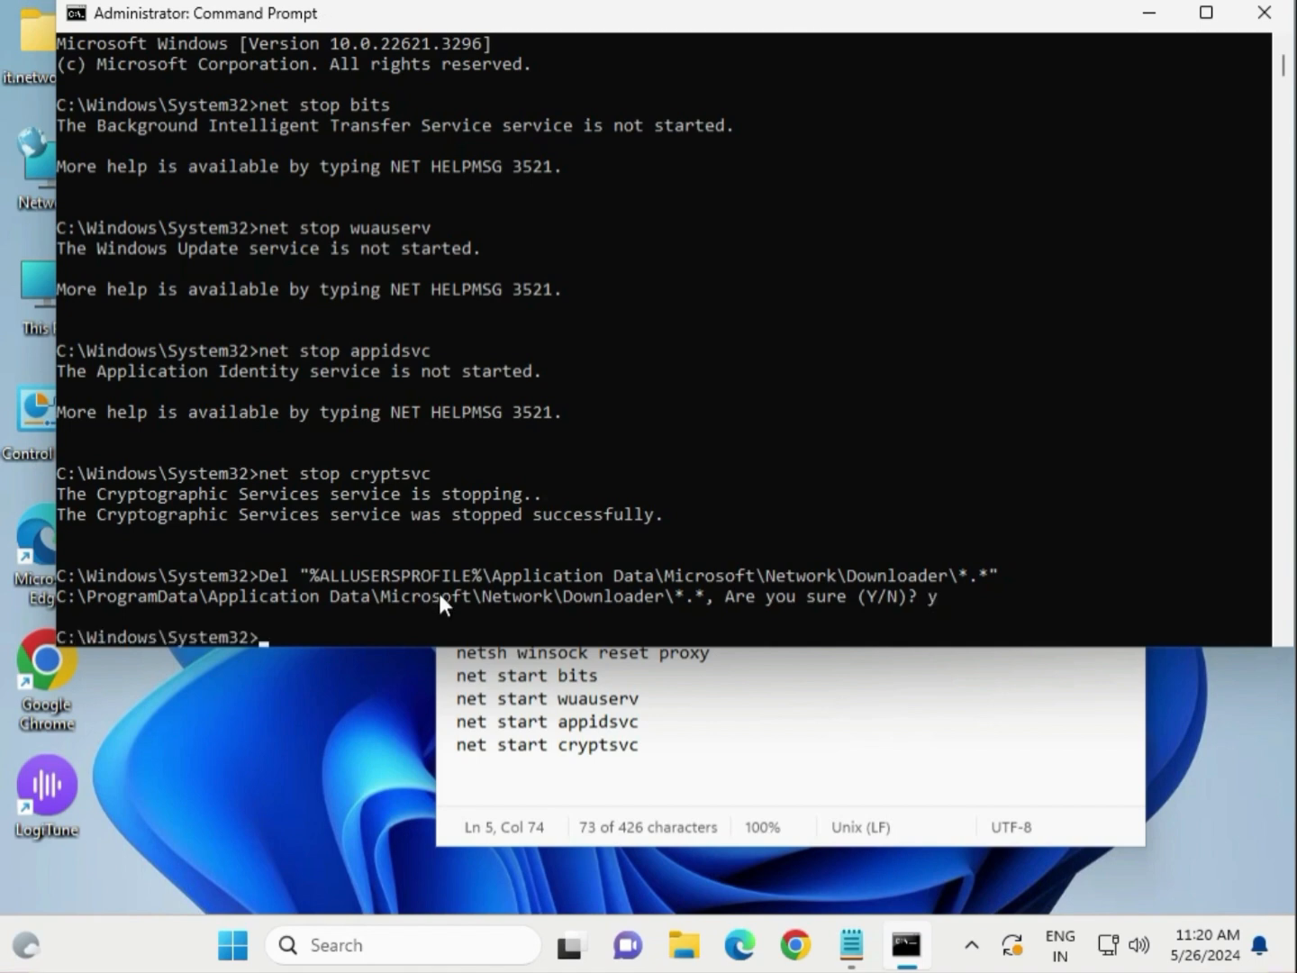
Copy "rmdir %systemroot%\SoftwareDistribution /S /Q" from the Notepad list and run it in Command Prompt.
scroll(438, 594, down, 4)
click(773, 725)
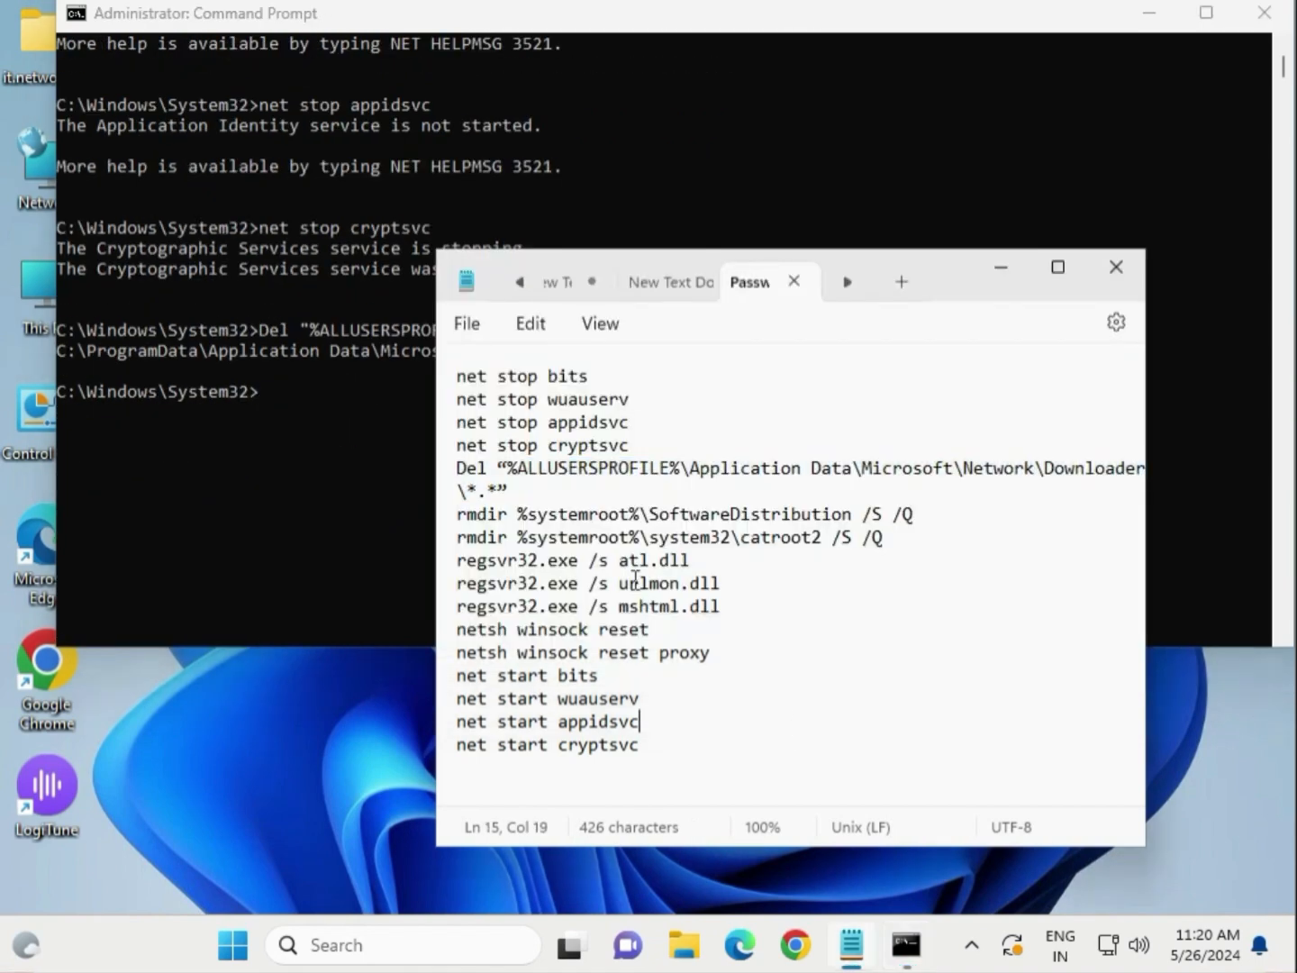
drag(461, 518, 921, 524)
right_click(871, 521)
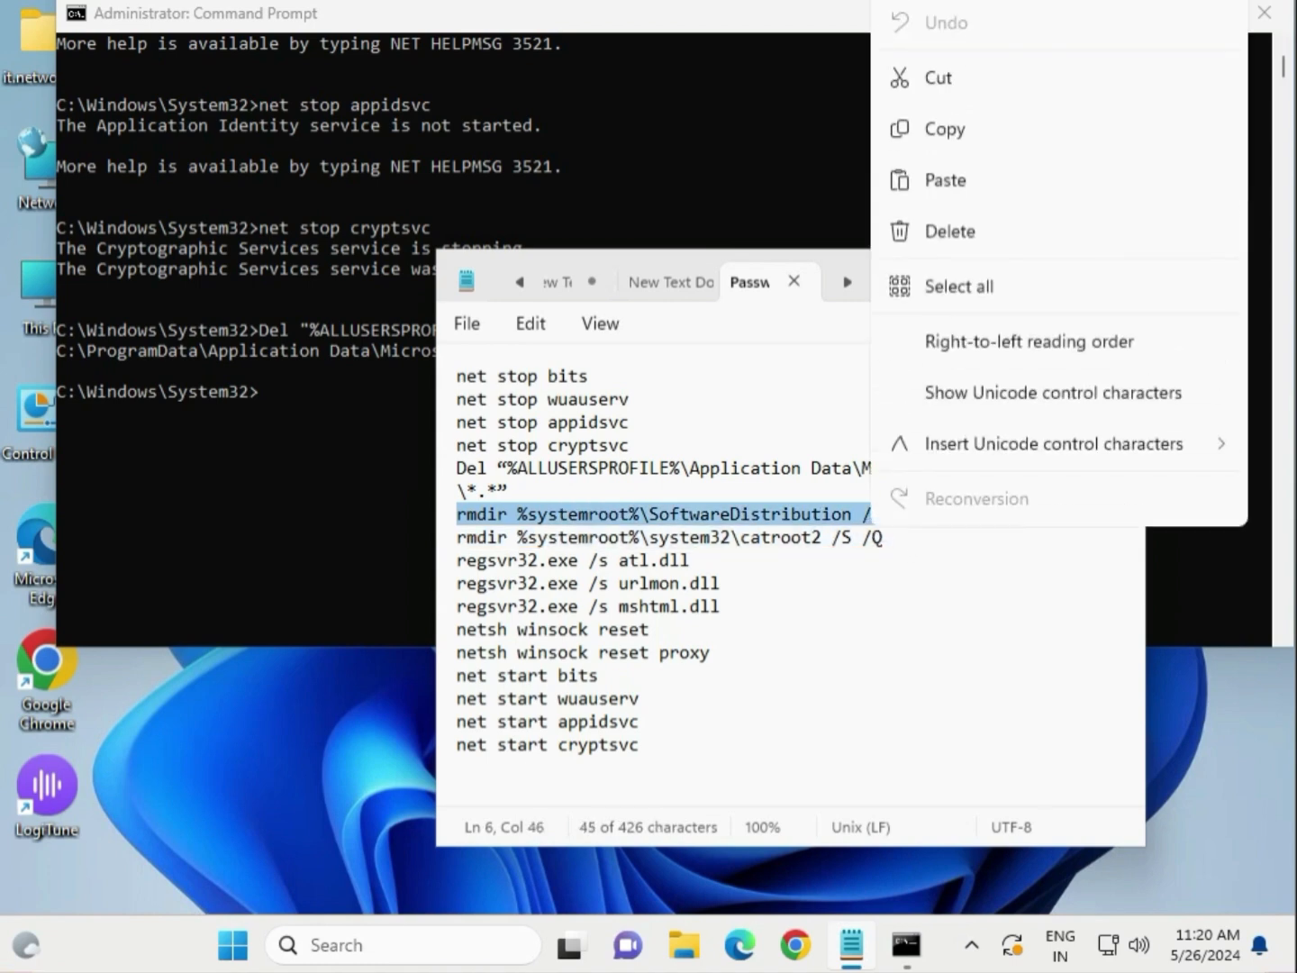
click(924, 127)
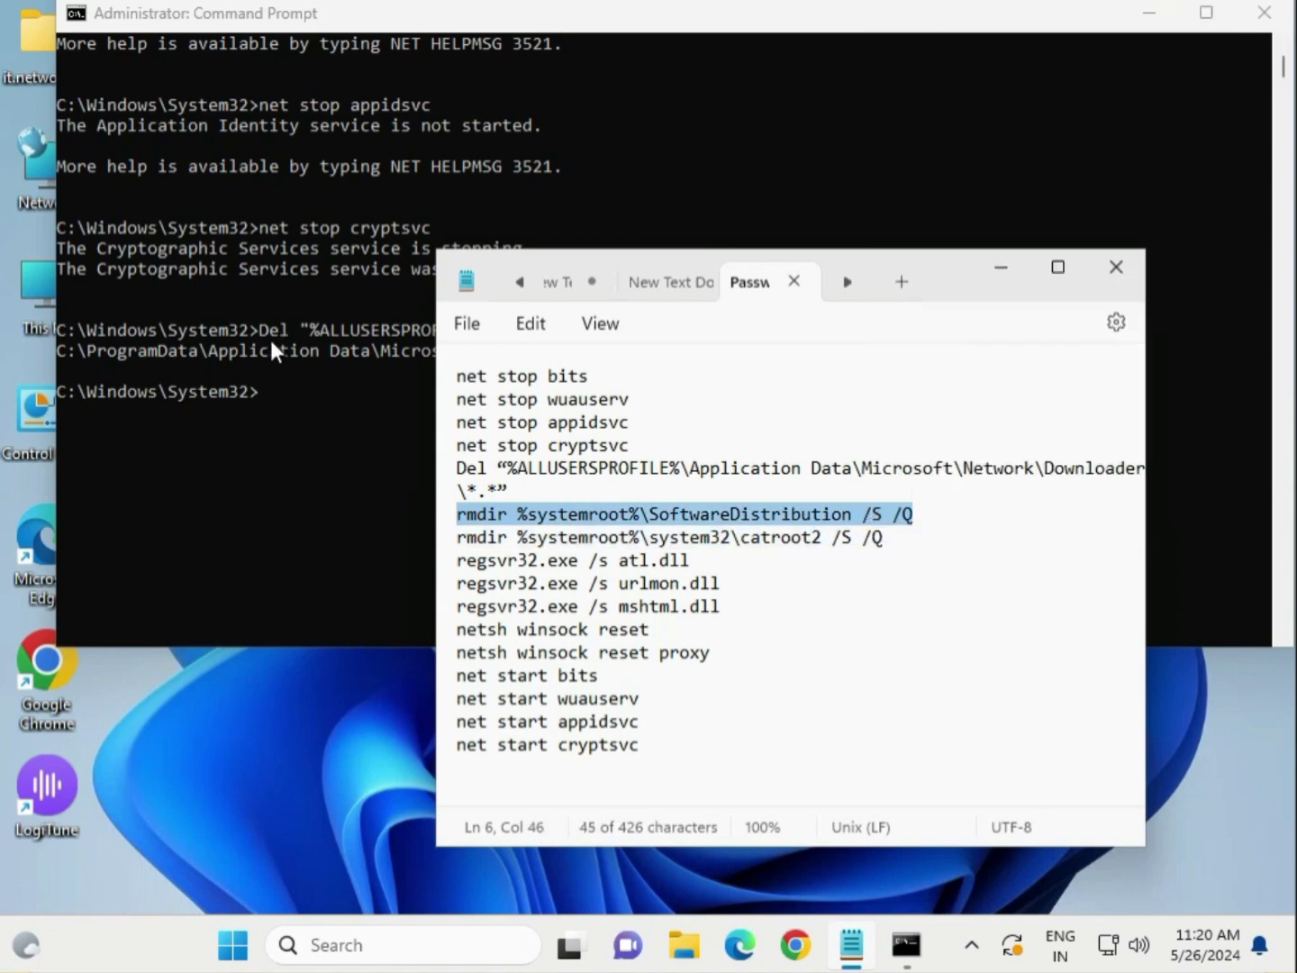
click(263, 389)
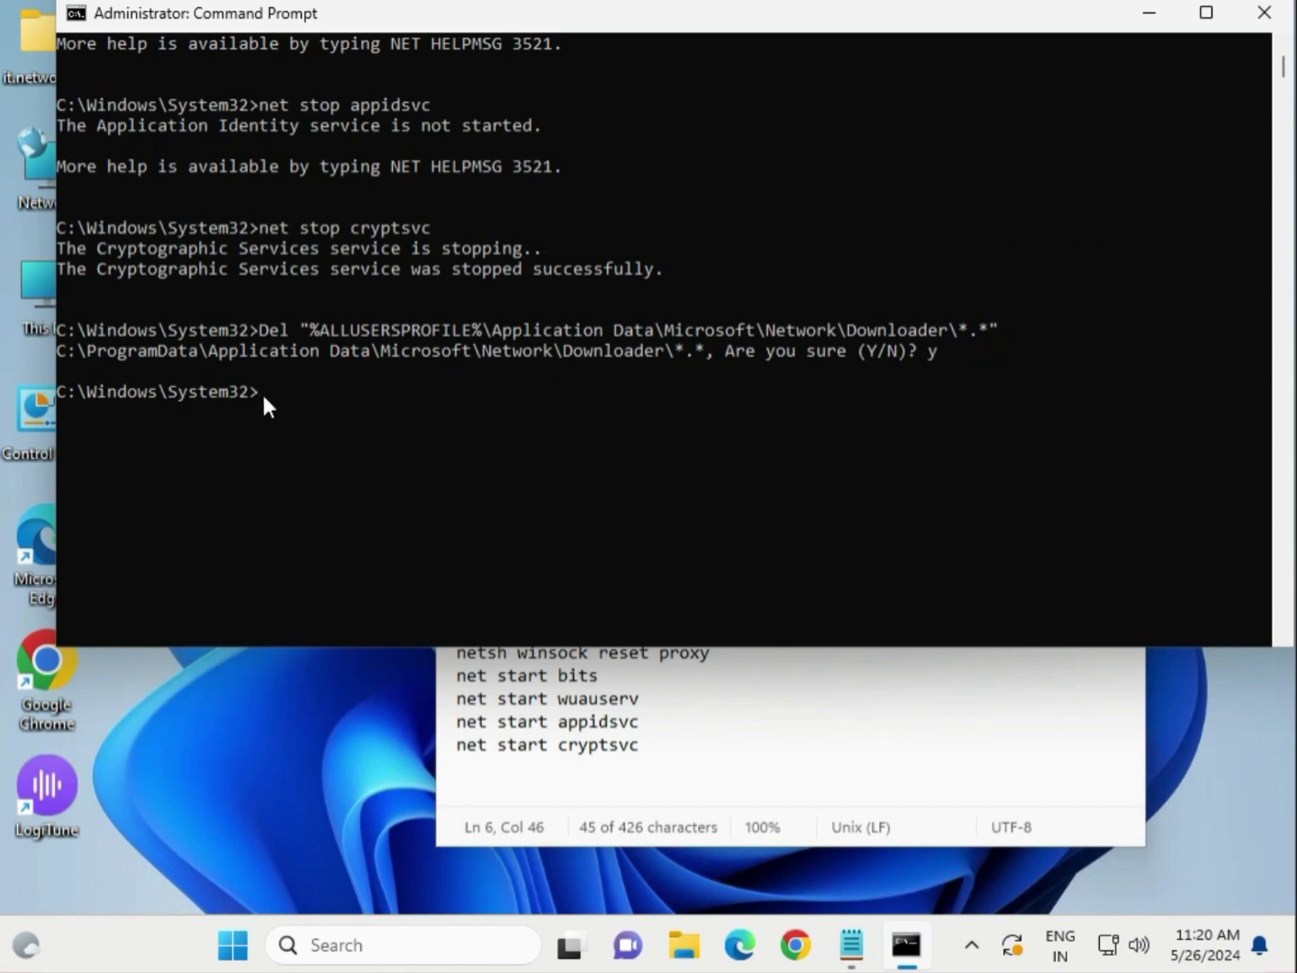
right_click(264, 394)
key(Return)
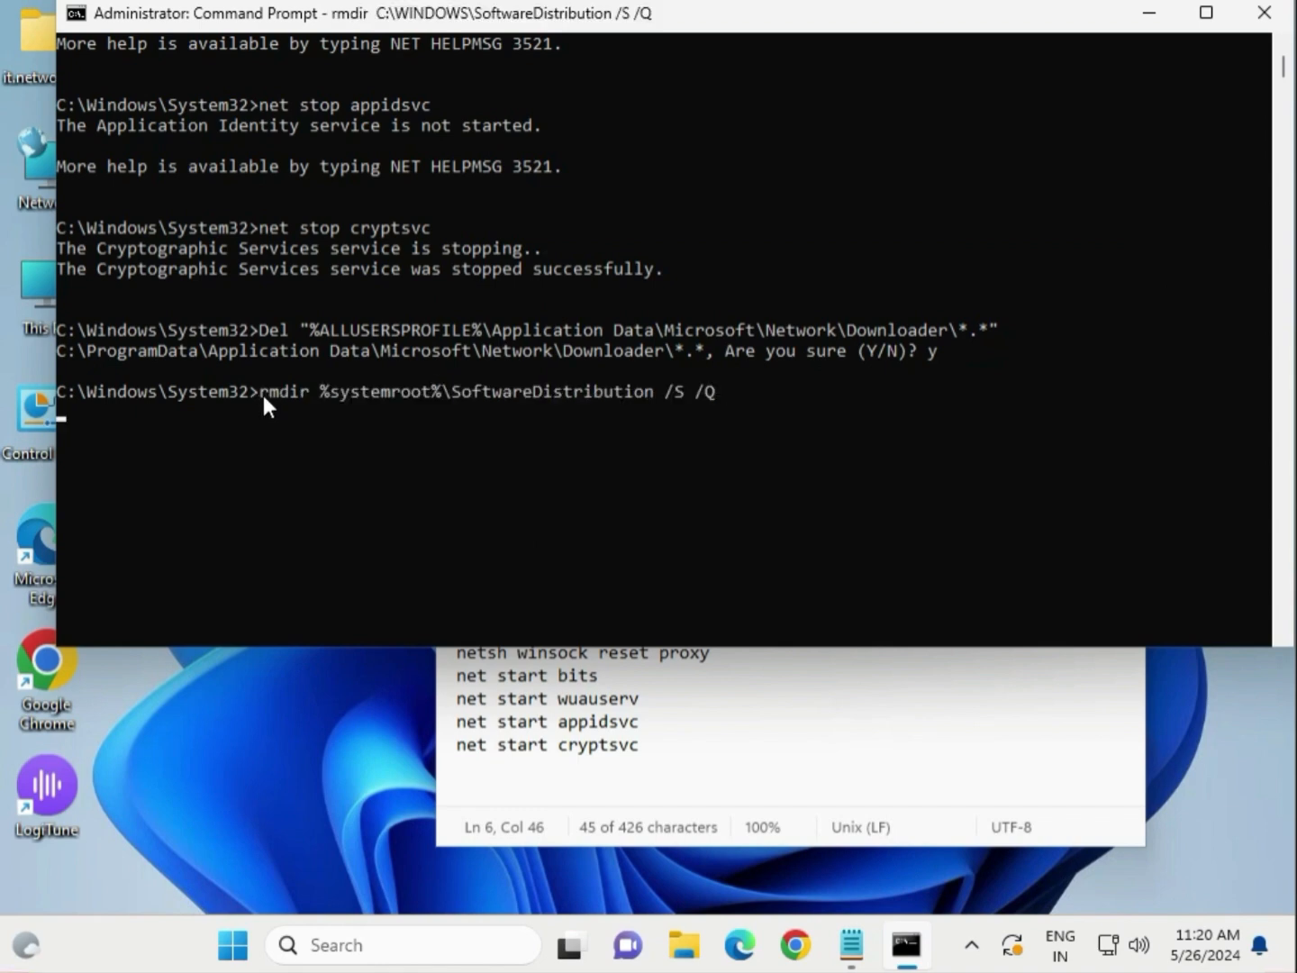
Copy "rmdir %systemroot%\system32\catroot2 /S /Q" from the Notepad list and run it in Command Prompt.
click(792, 772)
drag(885, 539, 457, 540)
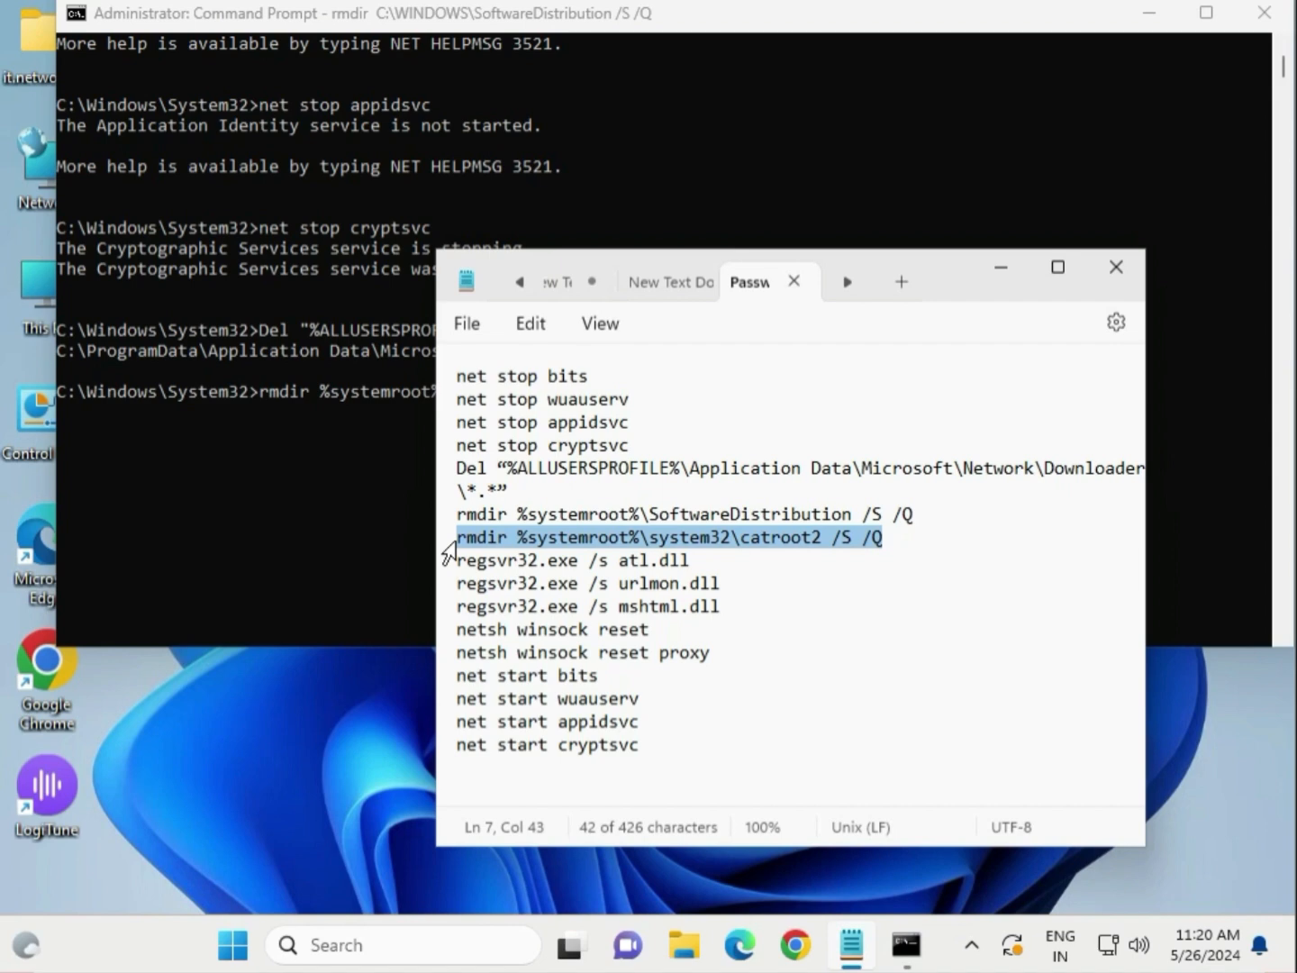
click(264, 414)
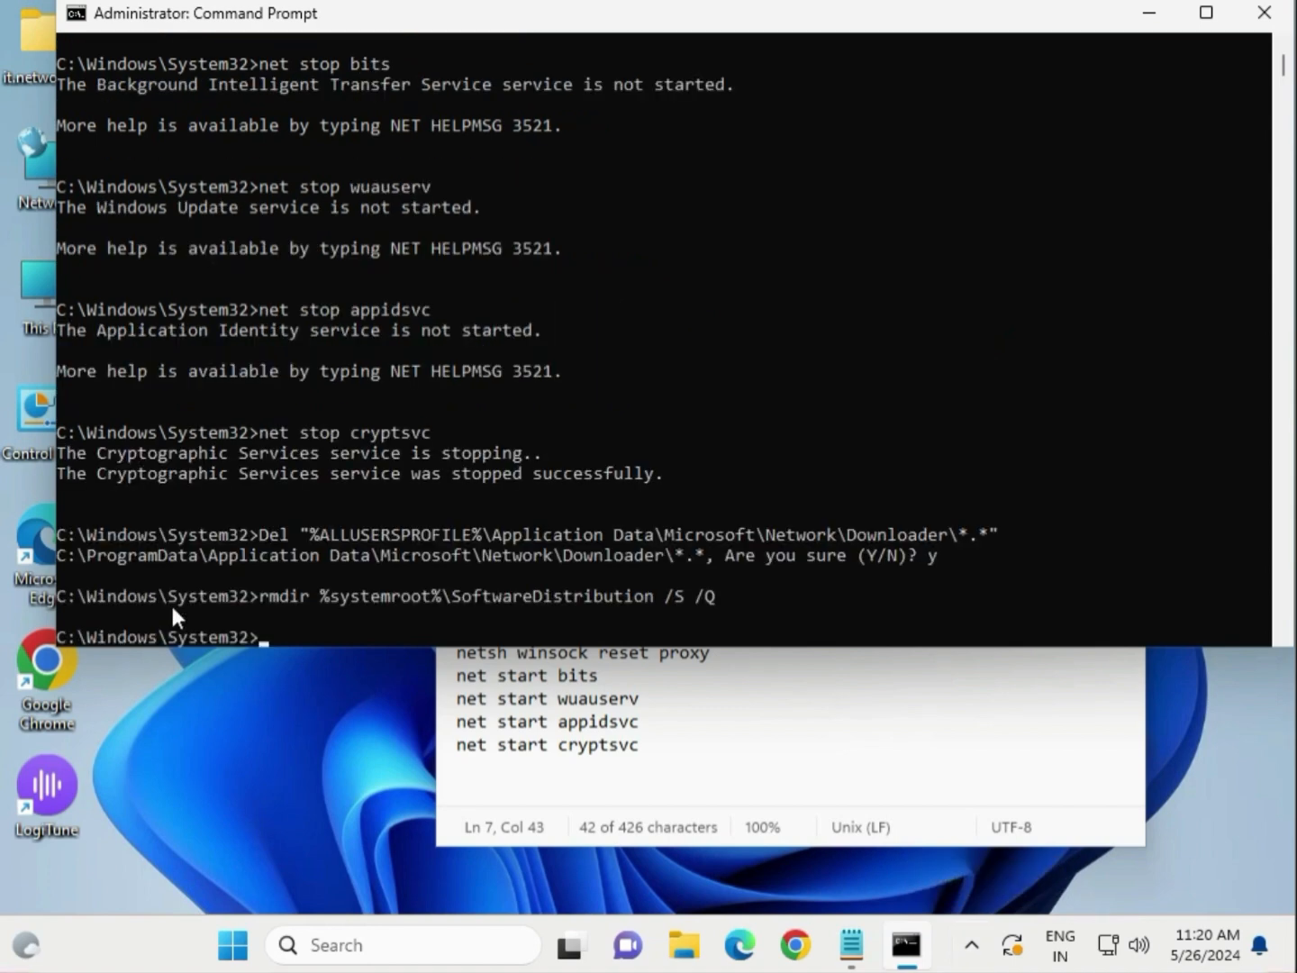
scroll(220, 372, down, 5)
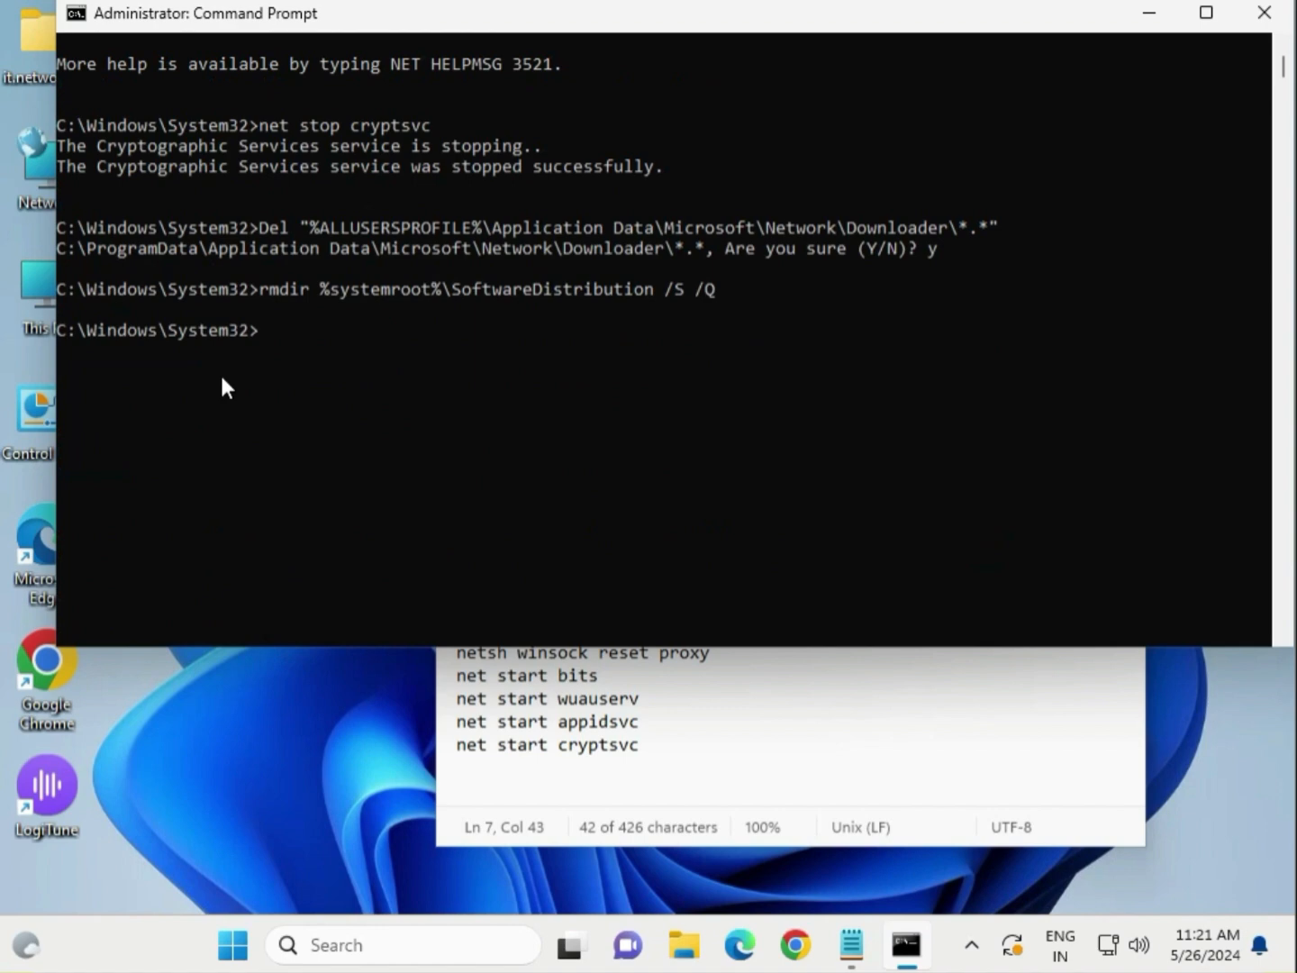
right_click(257, 325)
key(Return)
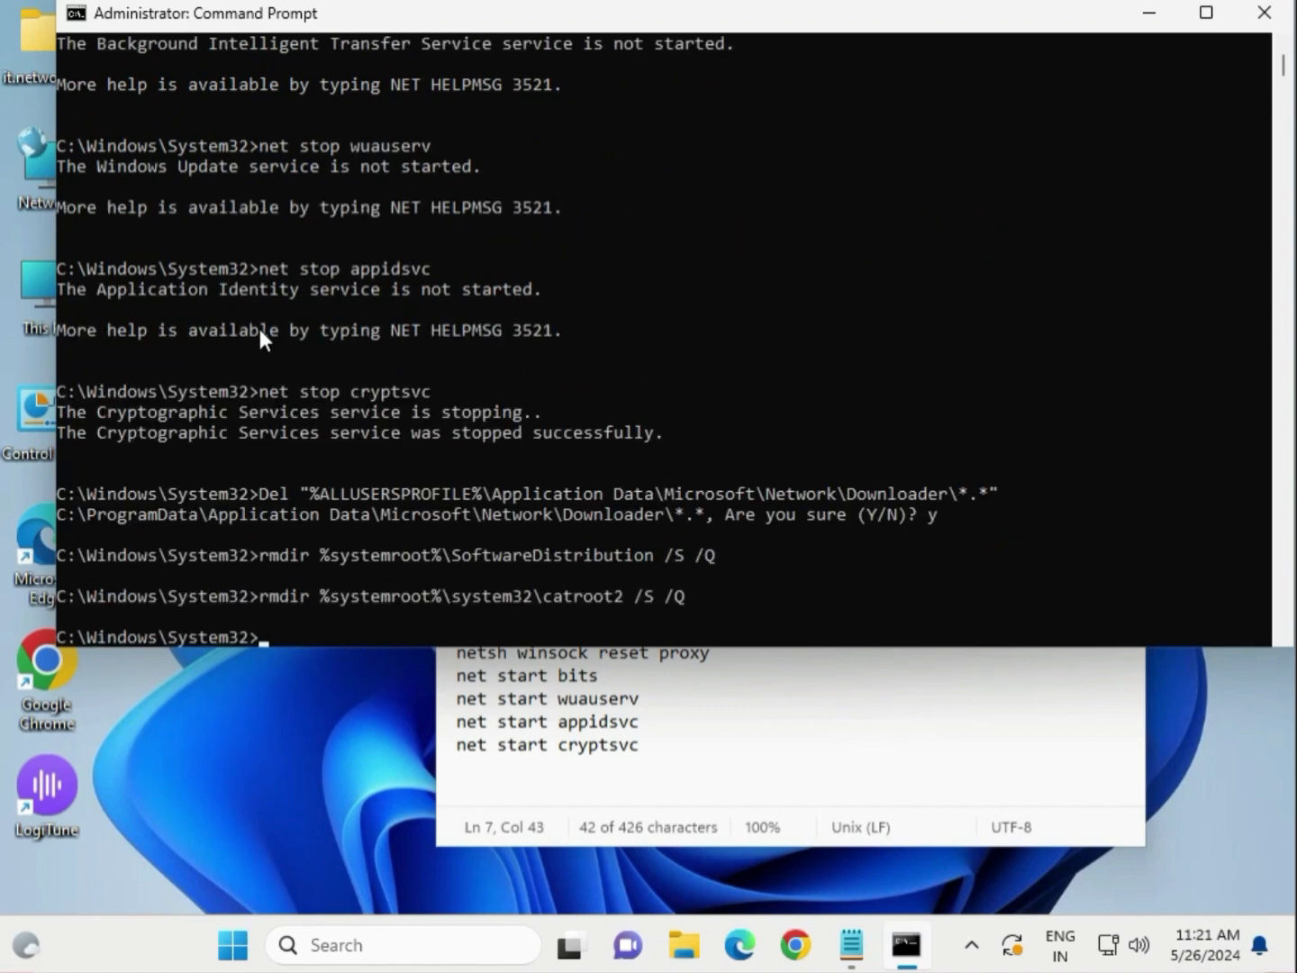
Copy "regsvr32.exe /s atl.dll" from the Notepad list and run it in Command Prompt.
scroll(288, 405, down, 6)
click(690, 694)
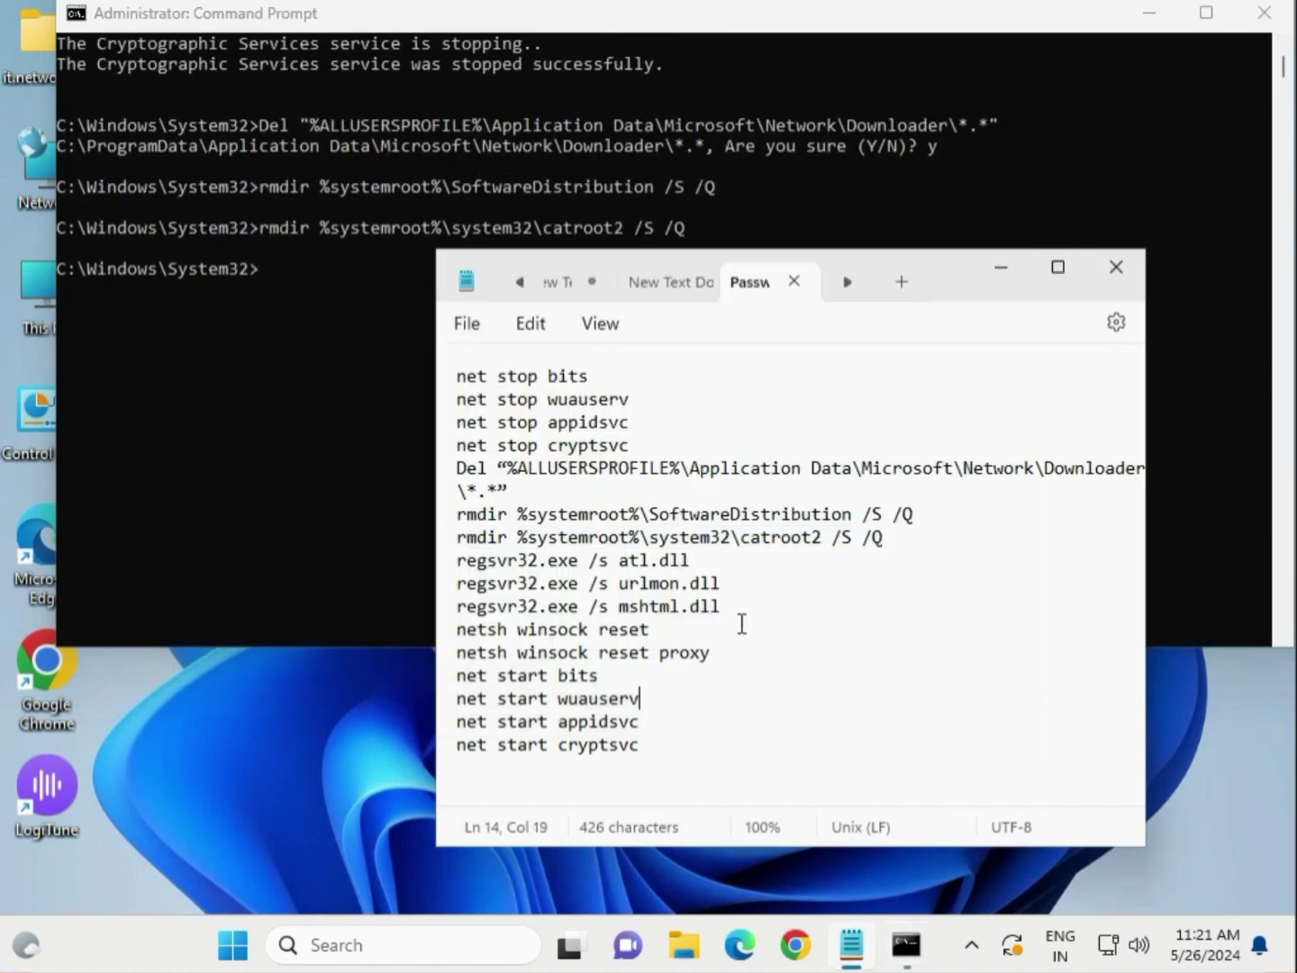
drag(689, 559, 449, 571)
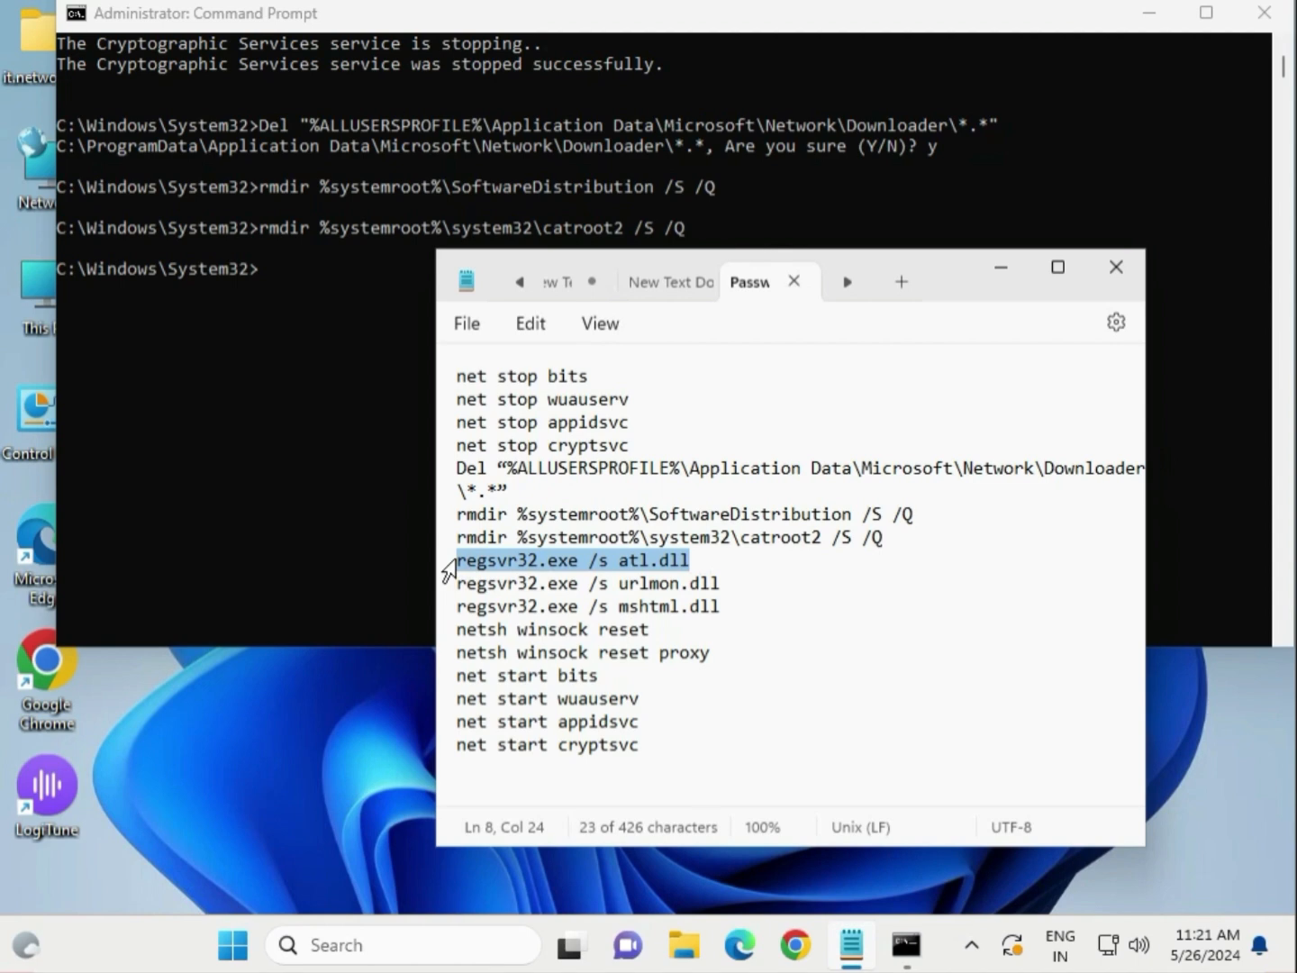
click(267, 264)
right_click(264, 269)
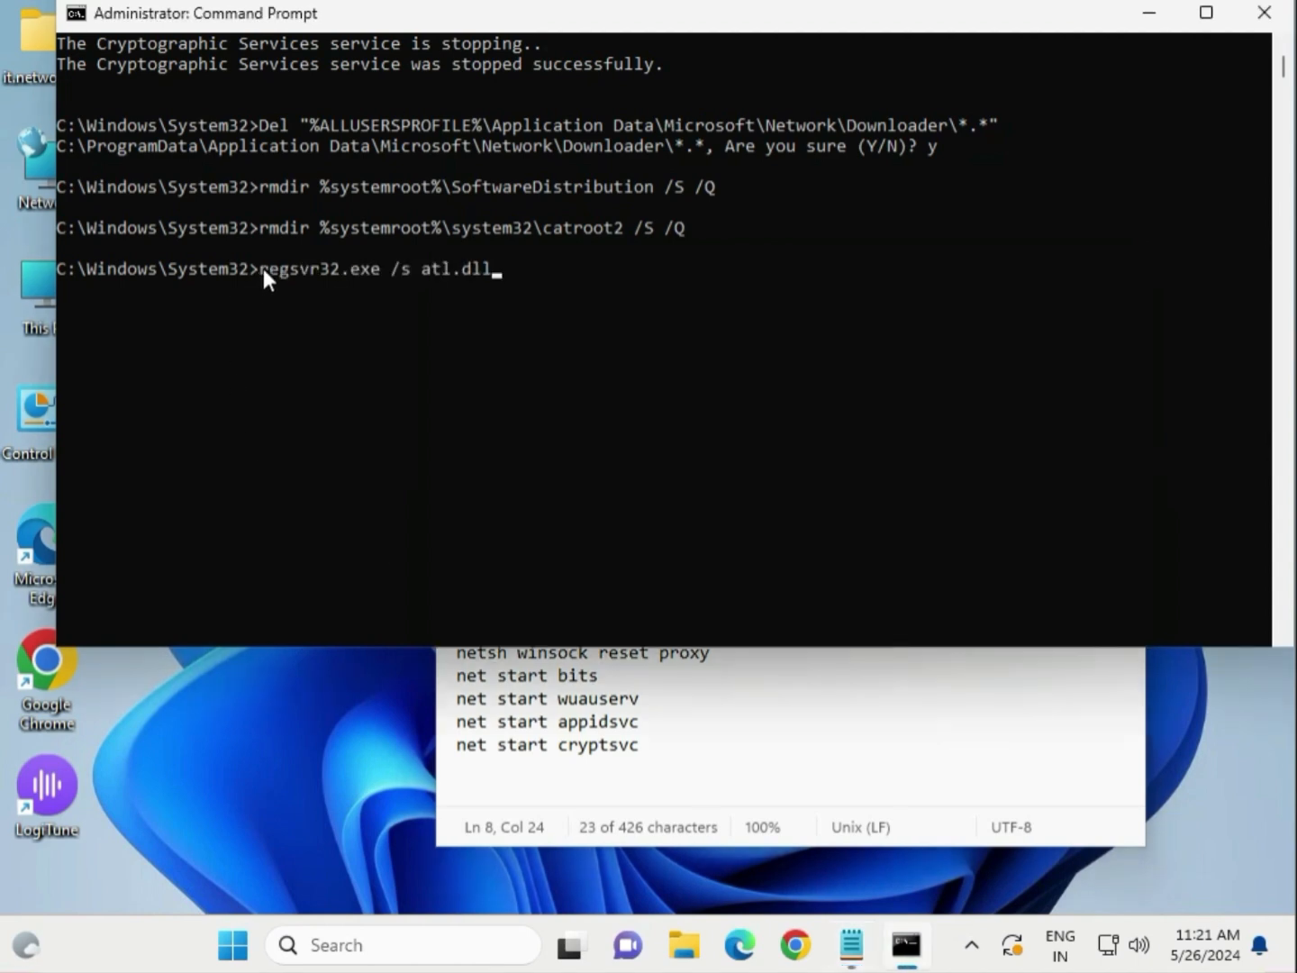
key(Return)
Copy "regsvr32.exe /s urlmon.dll" from the Notepad list and run it in Command Prompt.
scroll(264, 269, down, 6)
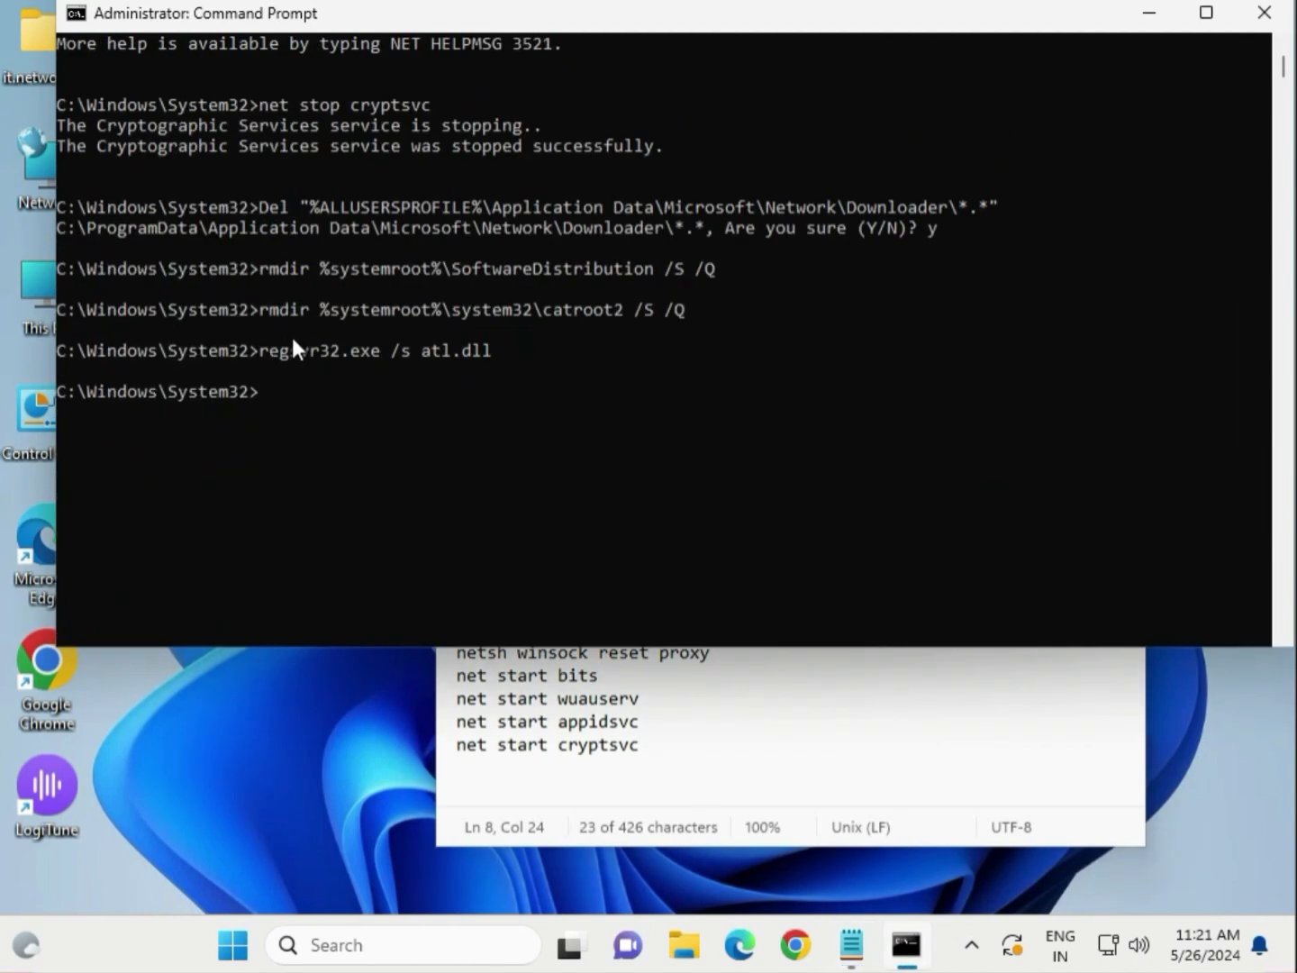
click(797, 724)
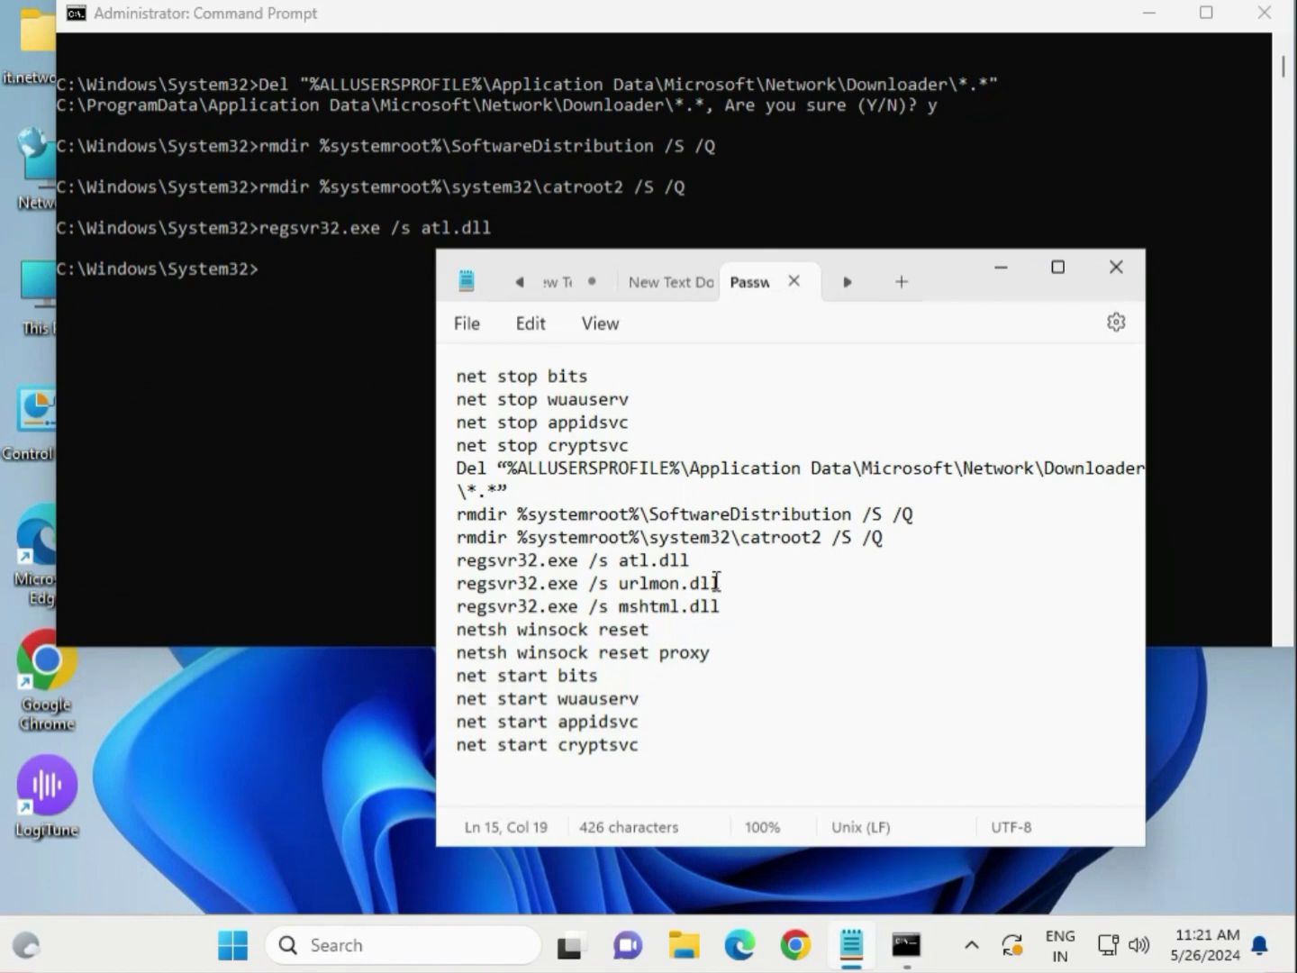
drag(716, 583, 460, 587)
click(262, 271)
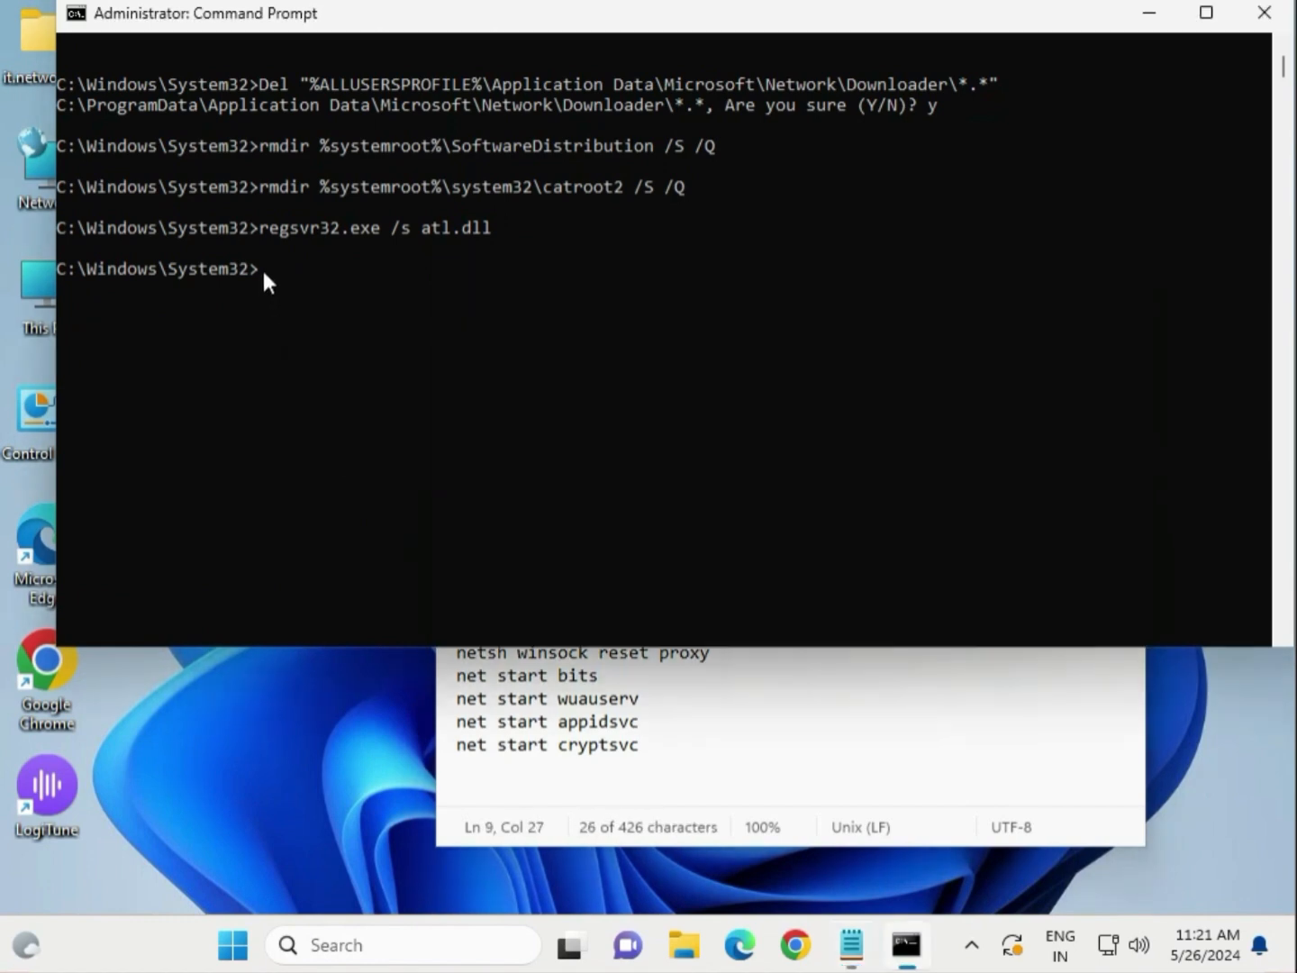
right_click(263, 272)
key(Return)
Copy "regsvr32.exe /s mshtml.dll" from the Notepad list and run it in Command Prompt.
scroll(348, 402, down, 4)
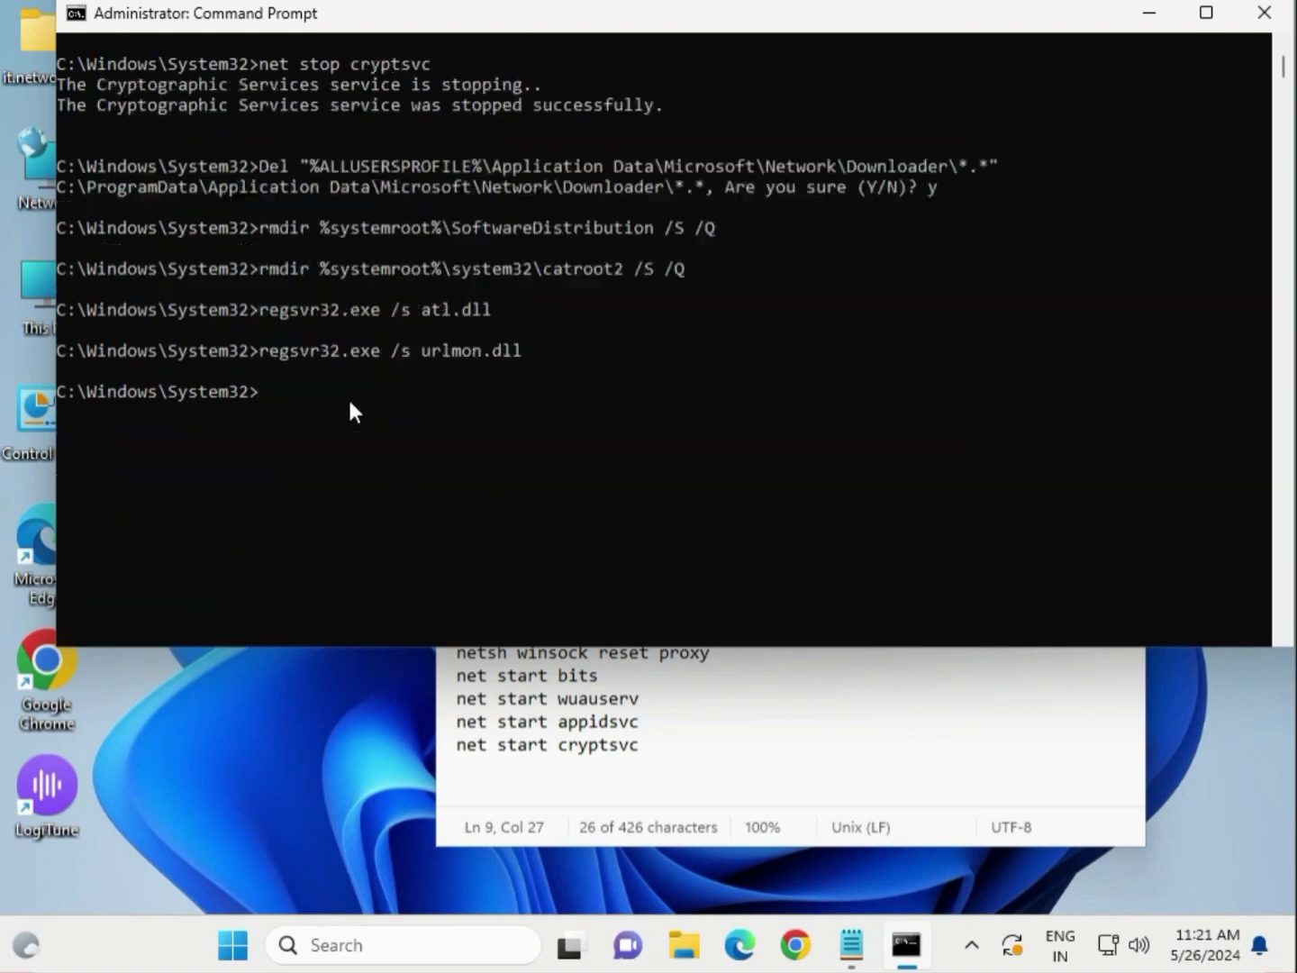
click(704, 724)
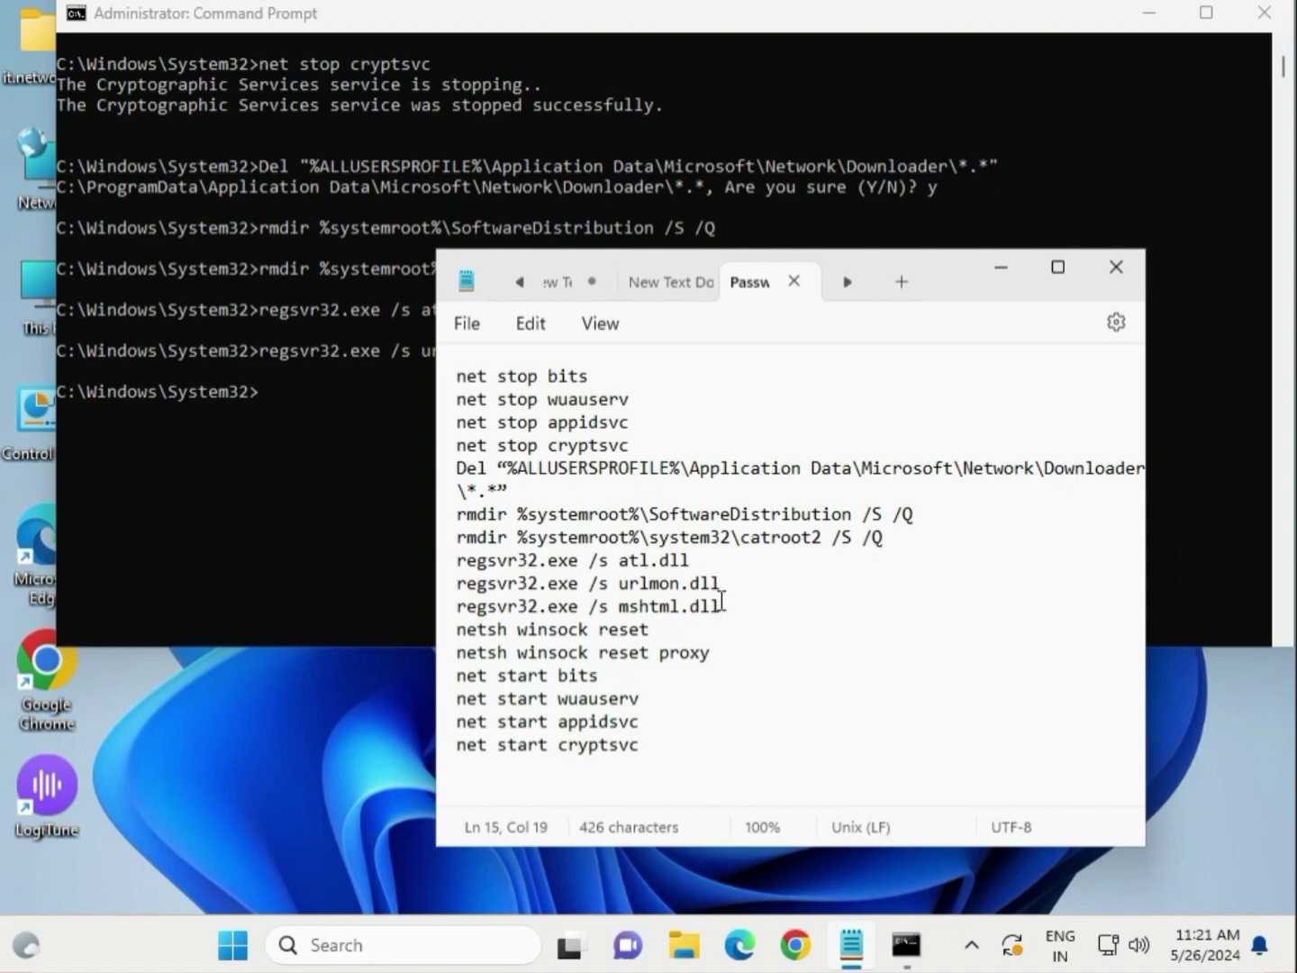
drag(719, 605, 376, 599)
key(super+c)
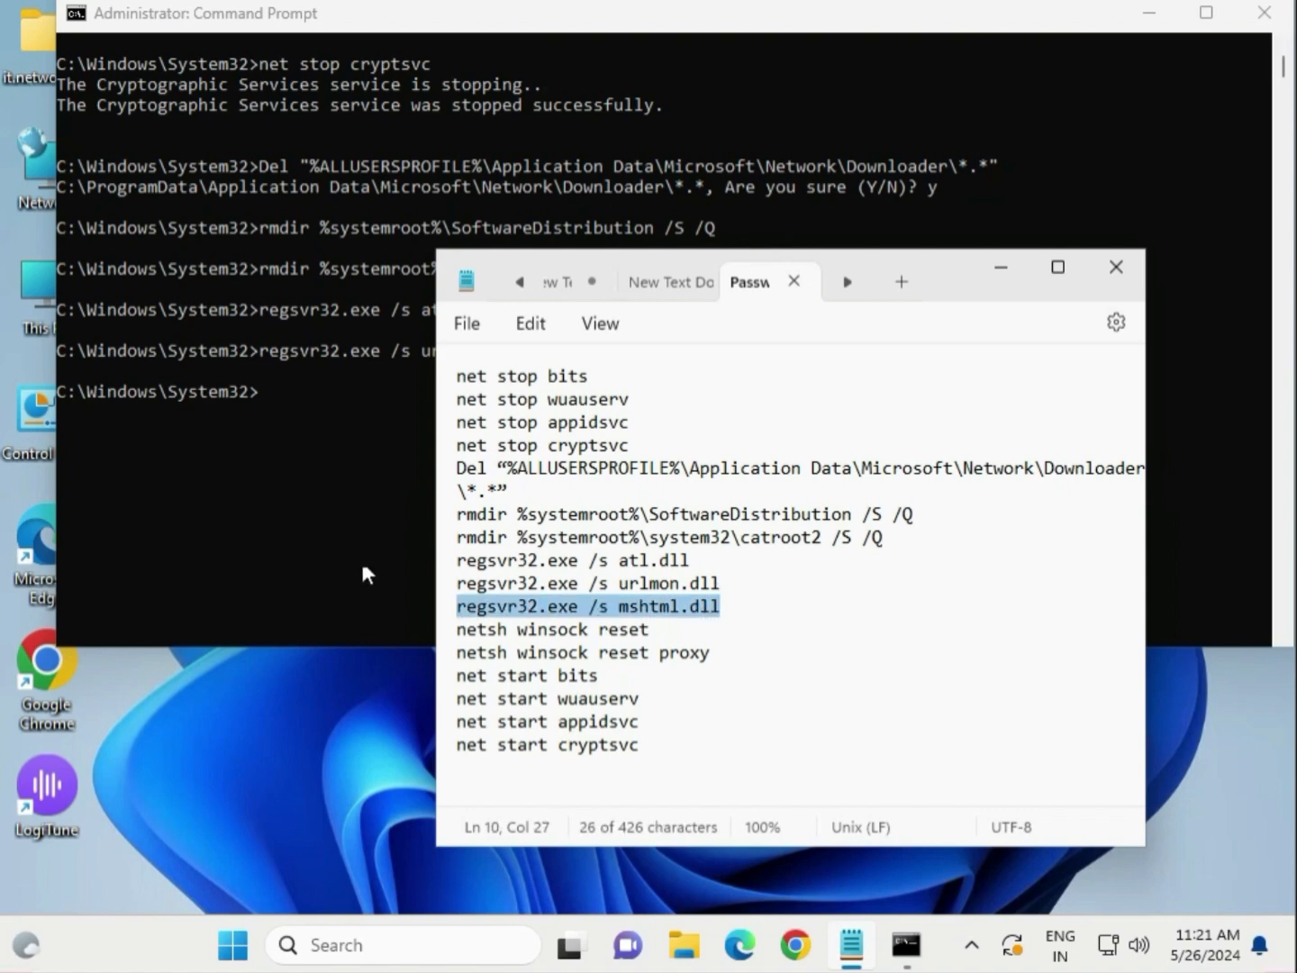
click(259, 388)
right_click(259, 389)
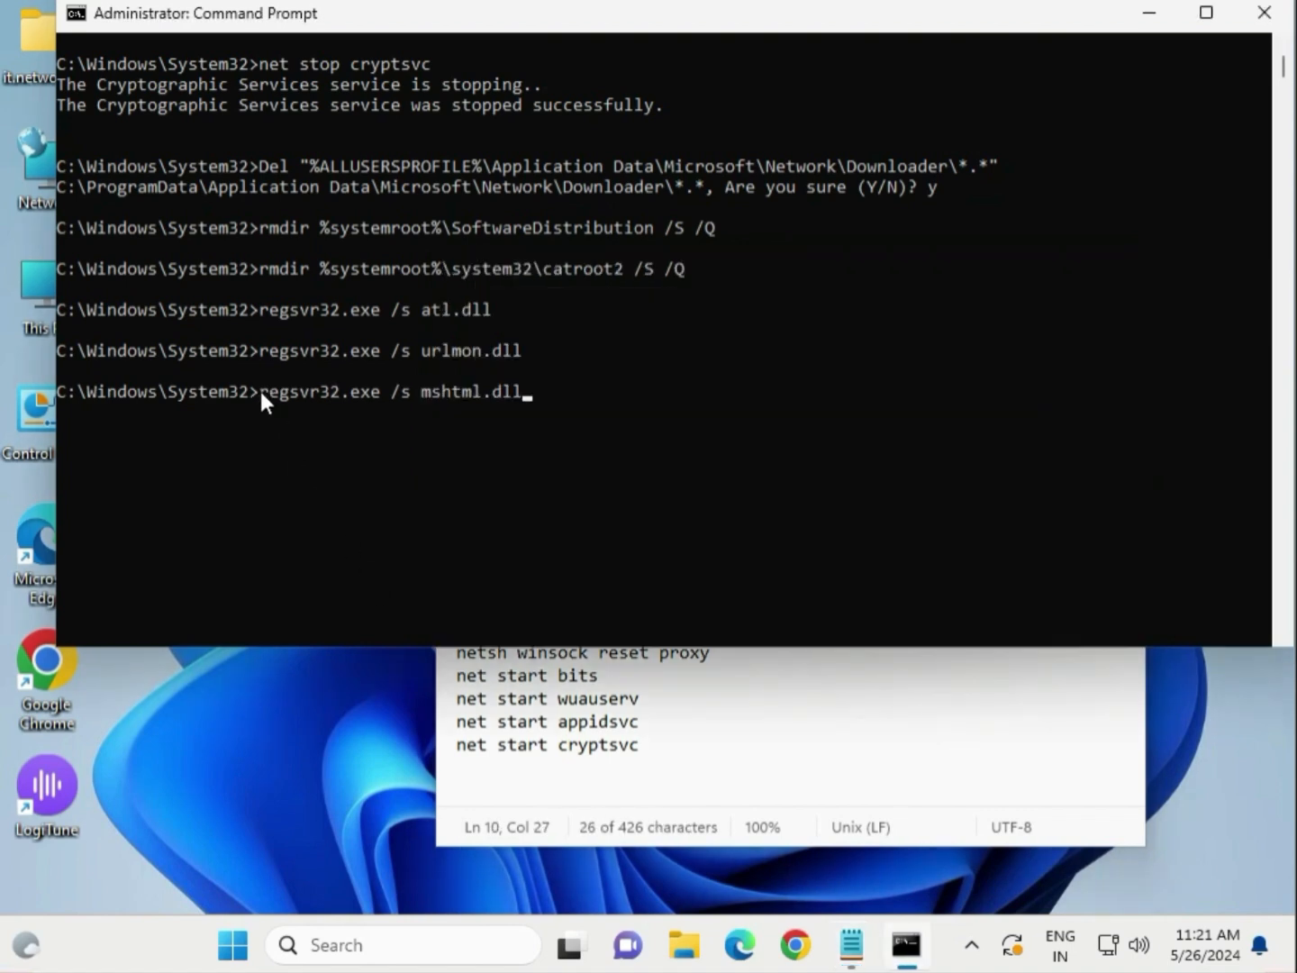
key(Return)
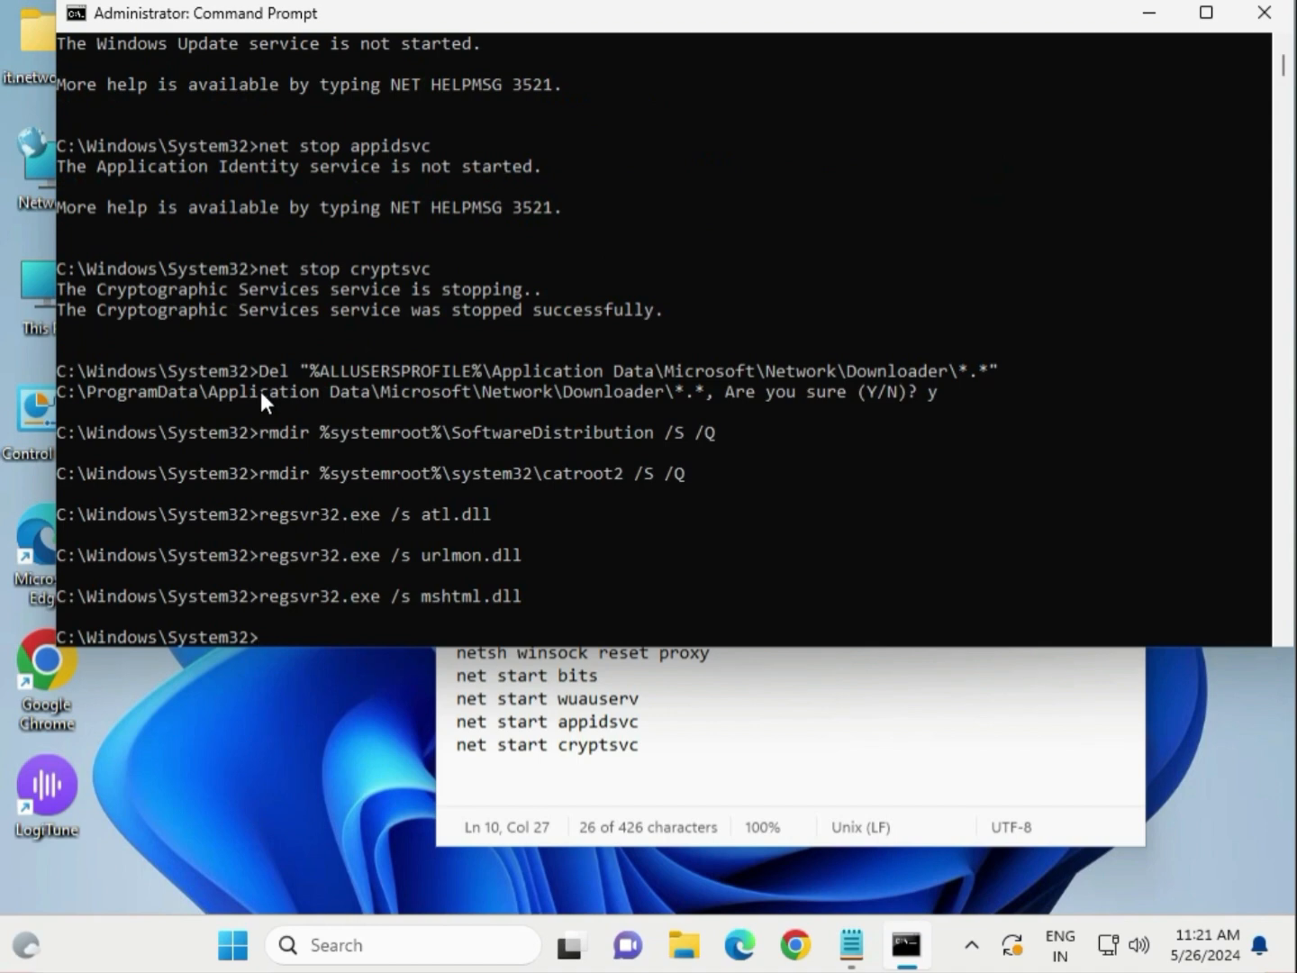
Copy "netsh winsock reset" from the Notepad list and run it in Command Prompt.
scroll(331, 449, down, 4)
scroll(333, 453, down, 2)
click(701, 728)
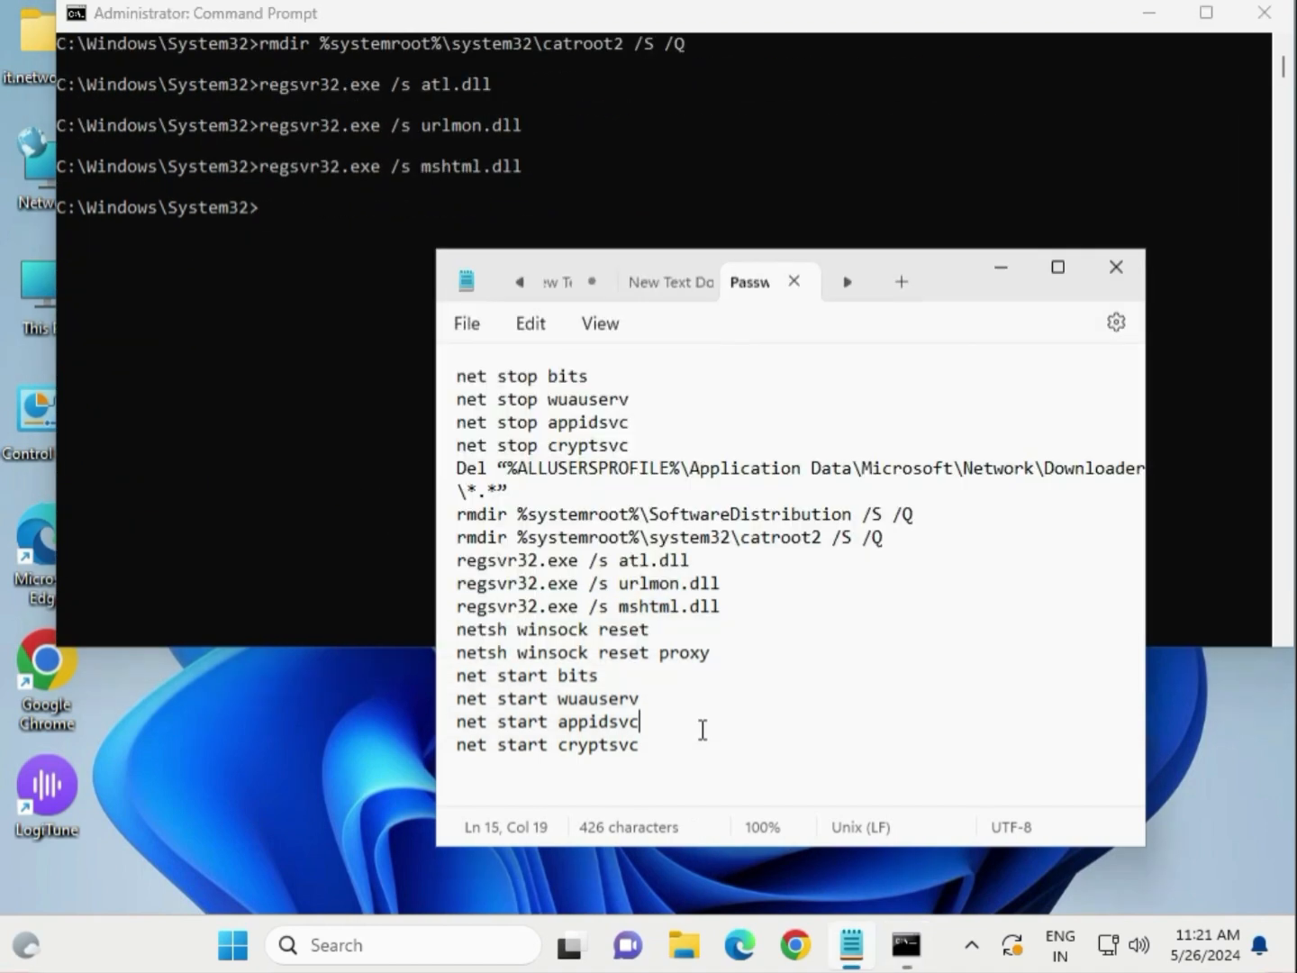
drag(650, 630, 438, 634)
key(super+c)
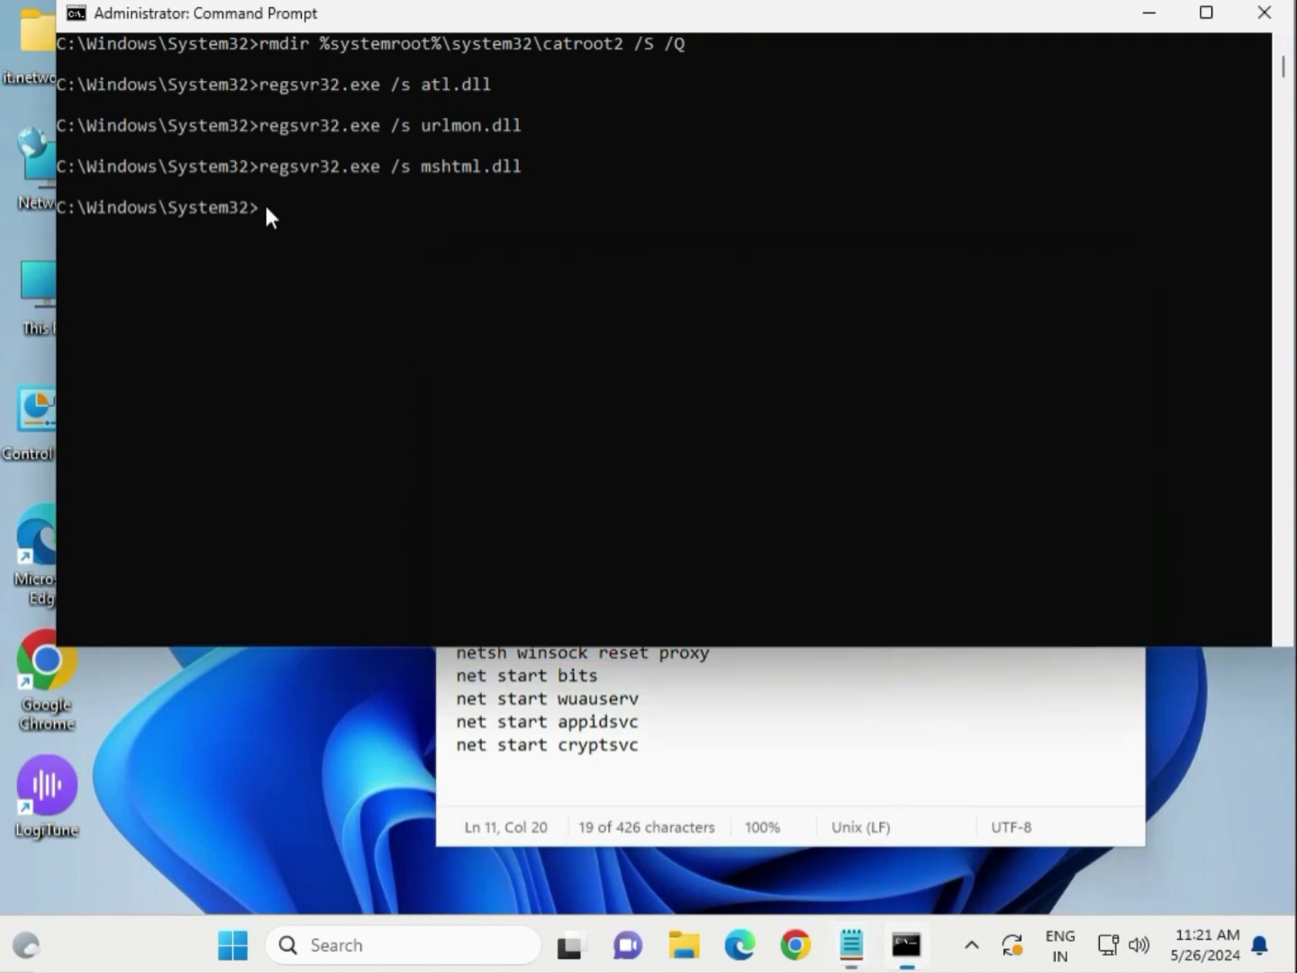
click(266, 215)
right_click(272, 206)
key(Return)
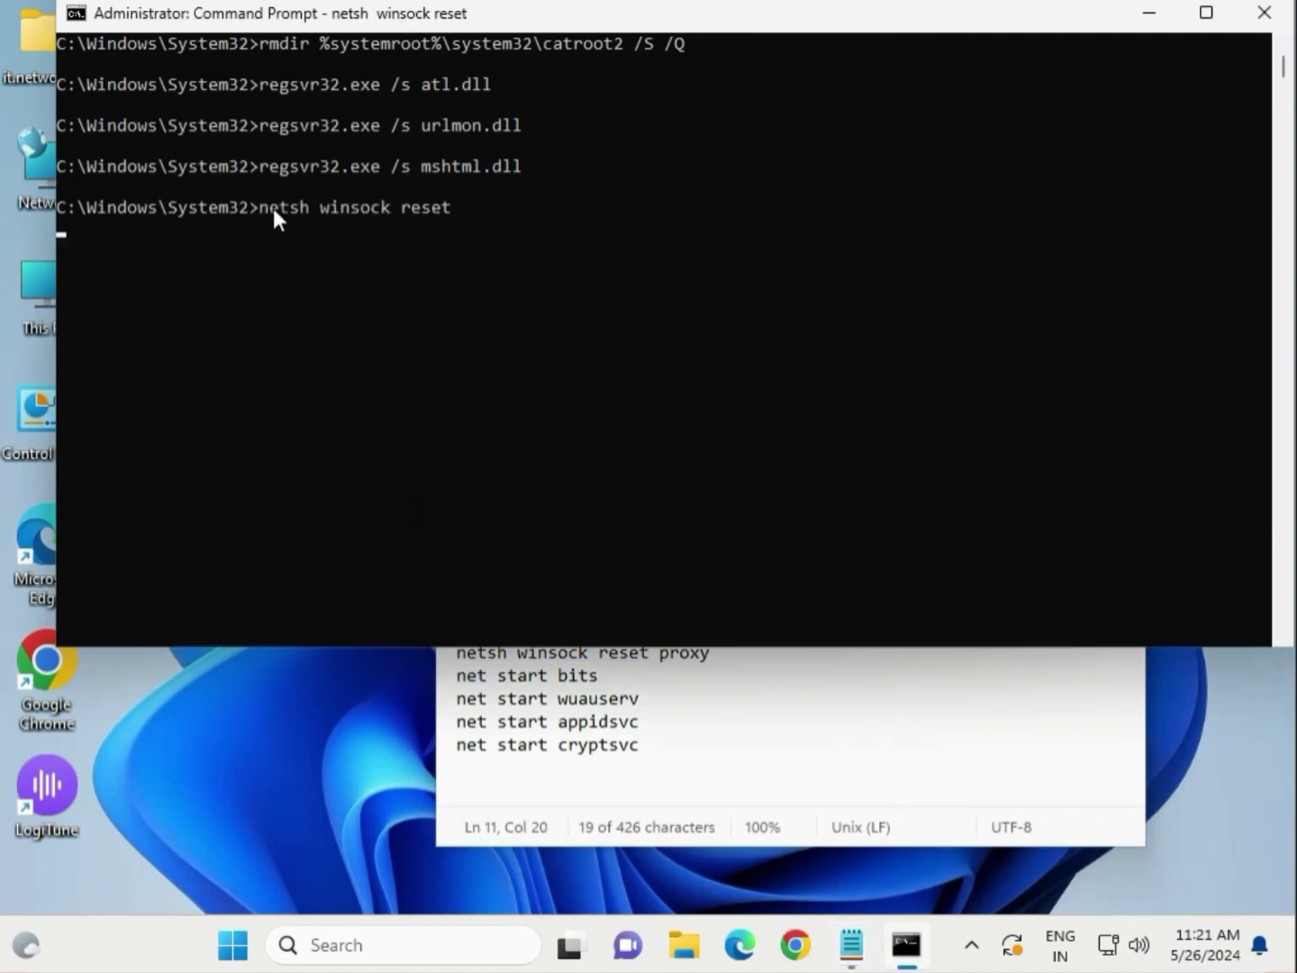
Copy "netsh winsock reset proxy" from the Notepad list and run it in Command Prompt.
scroll(448, 490, down, 4)
click(824, 742)
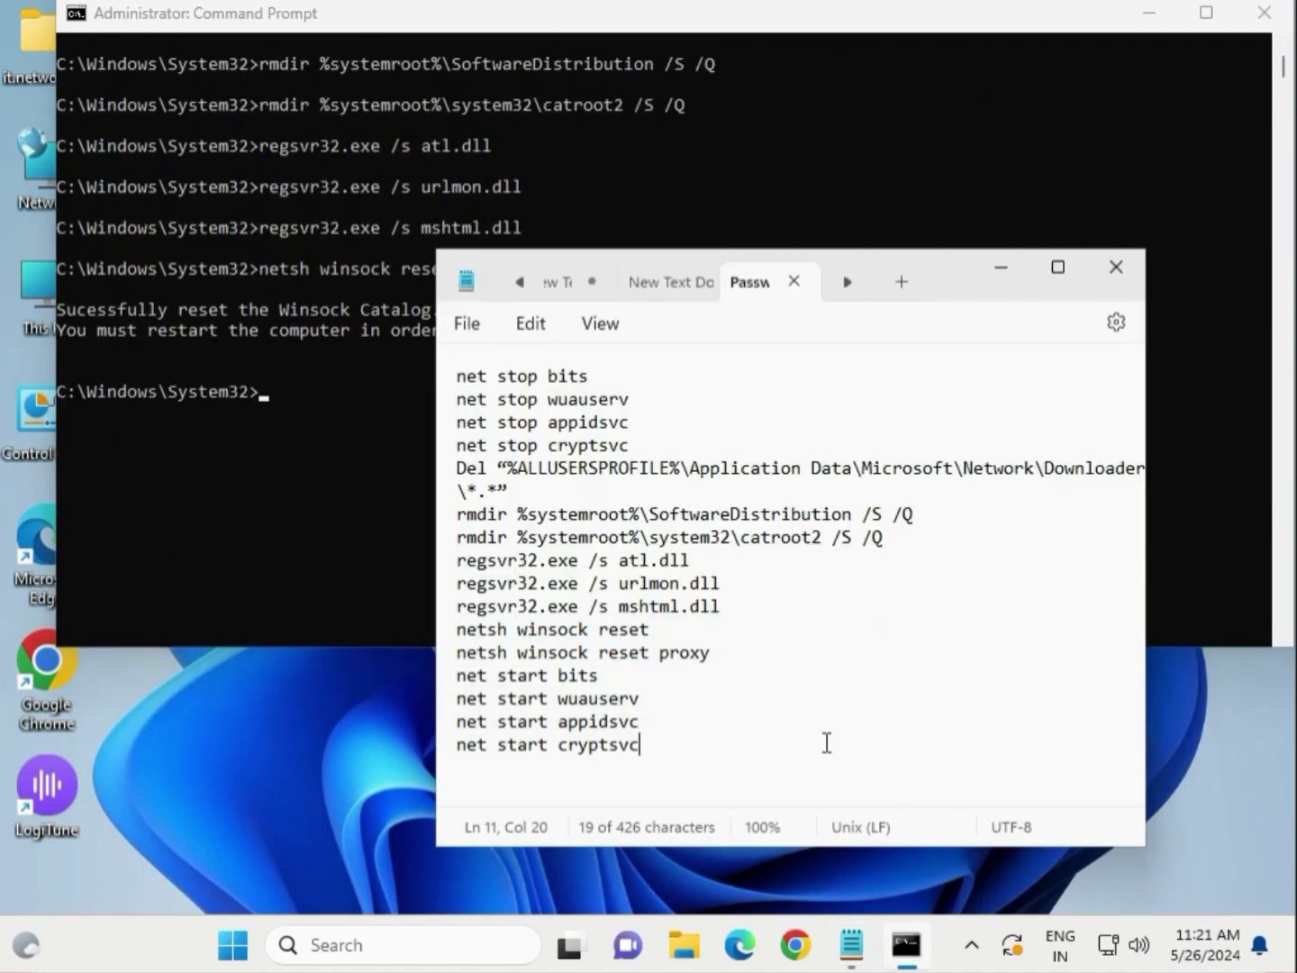
drag(717, 652, 444, 666)
key(ctrl+c)
click(262, 387)
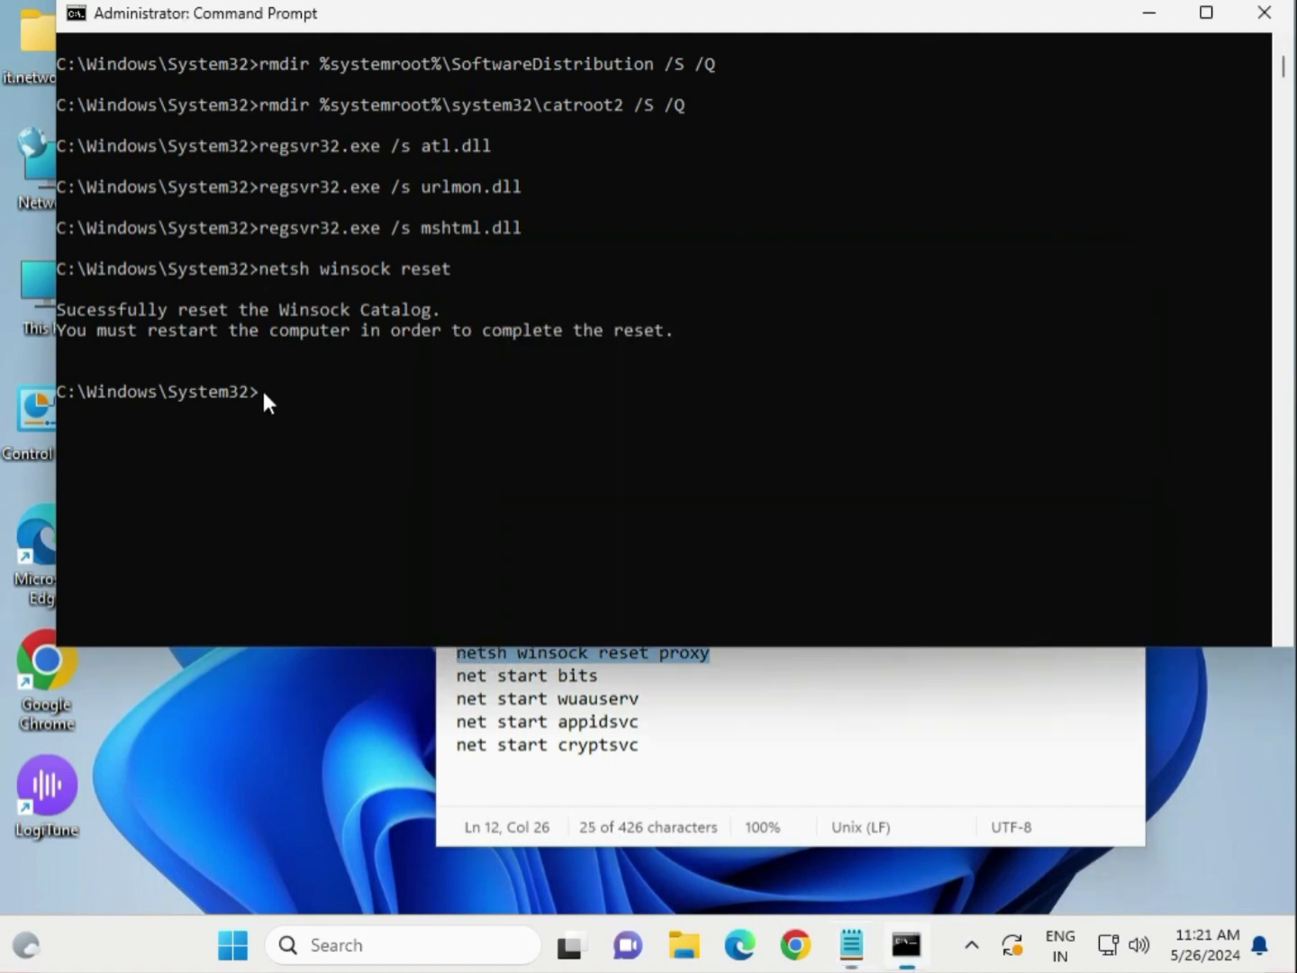
right_click(262, 389)
key(Return)
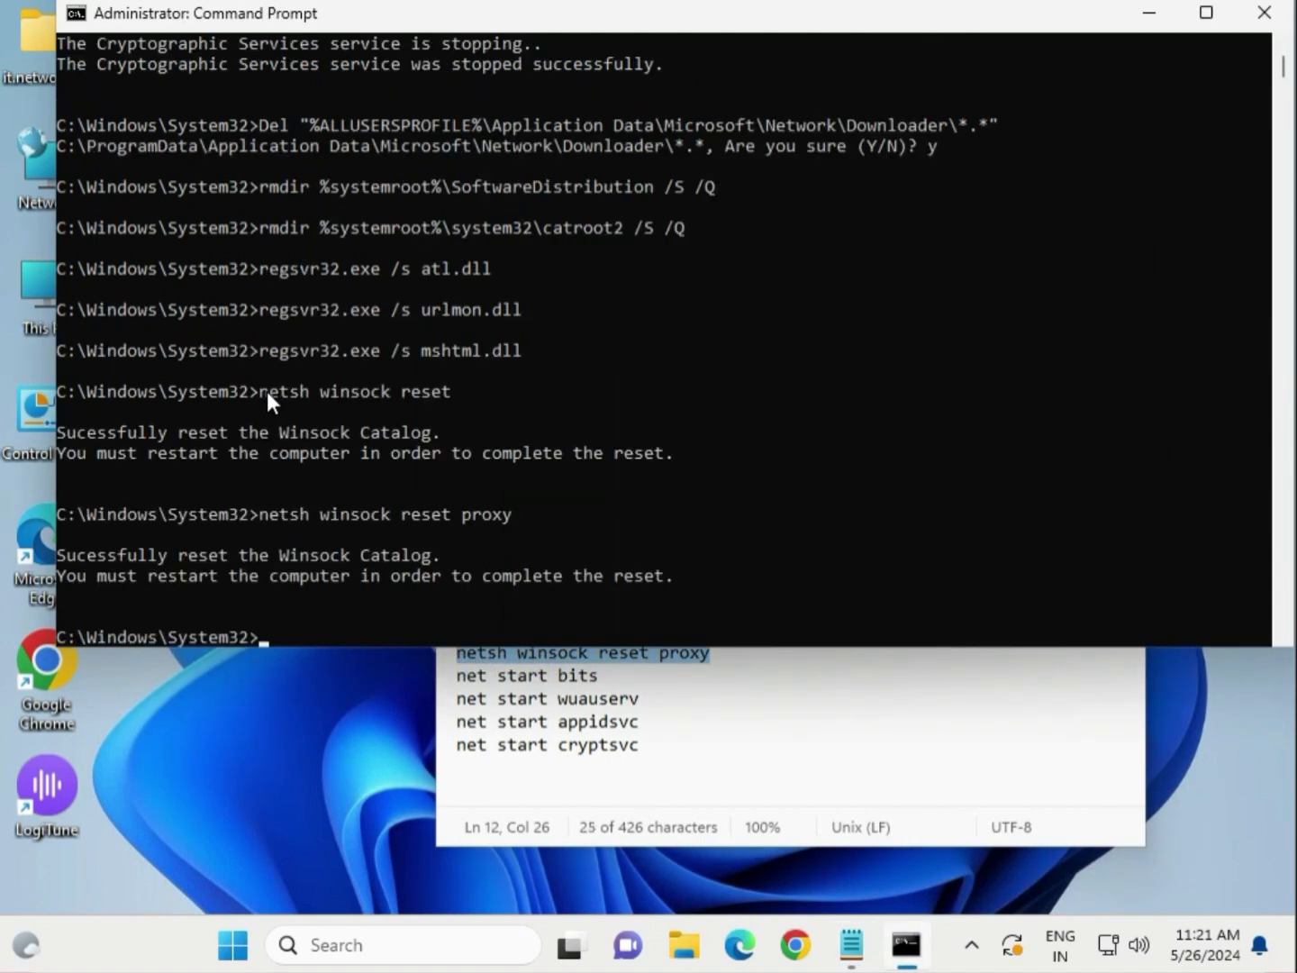
Copy "net start bits" from the Notepad list and run it in Command Prompt.
scroll(276, 397, down, 1)
click(735, 720)
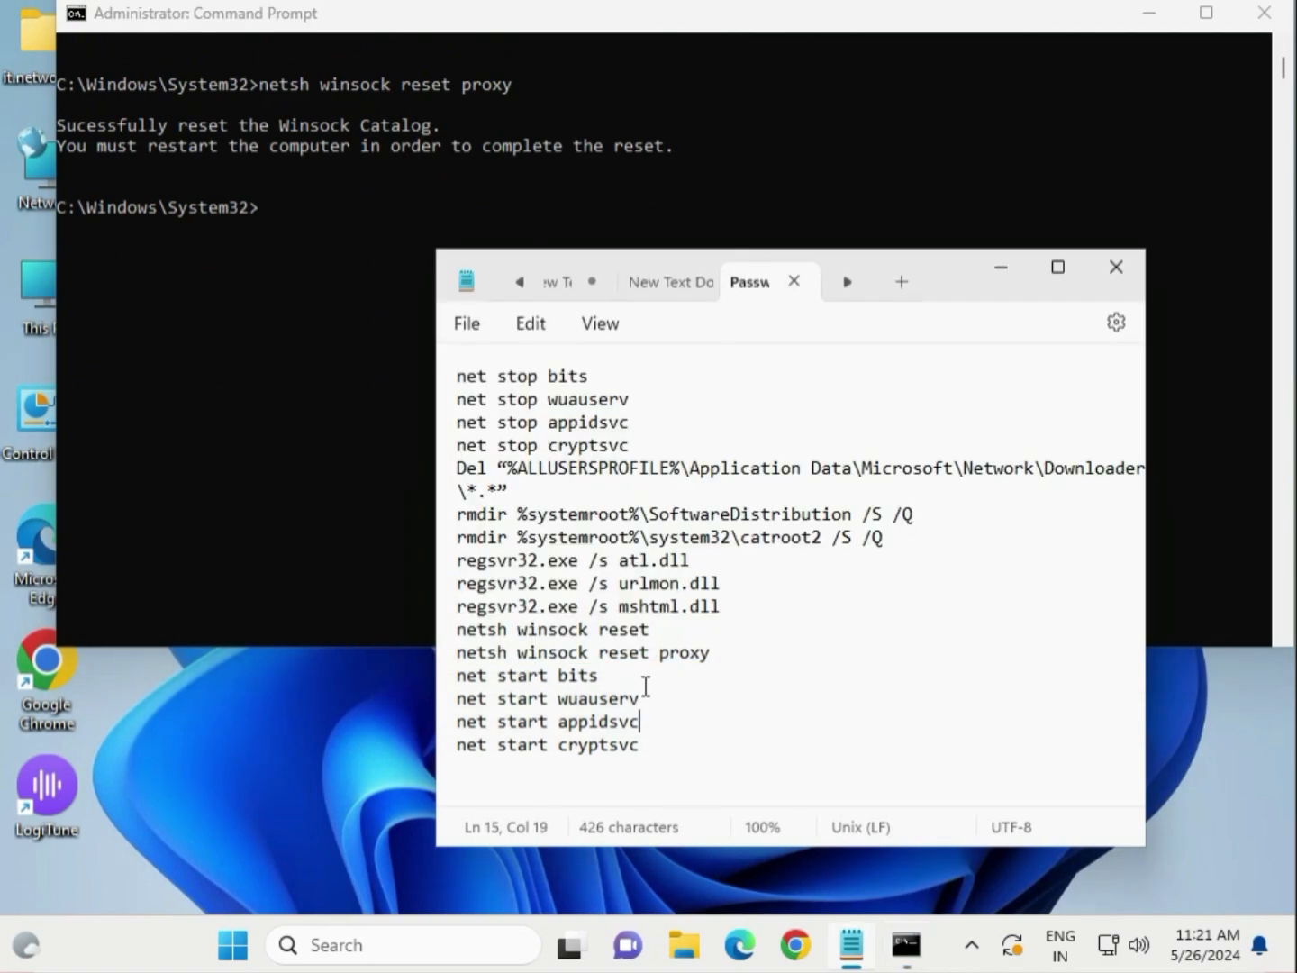
drag(600, 676, 443, 681)
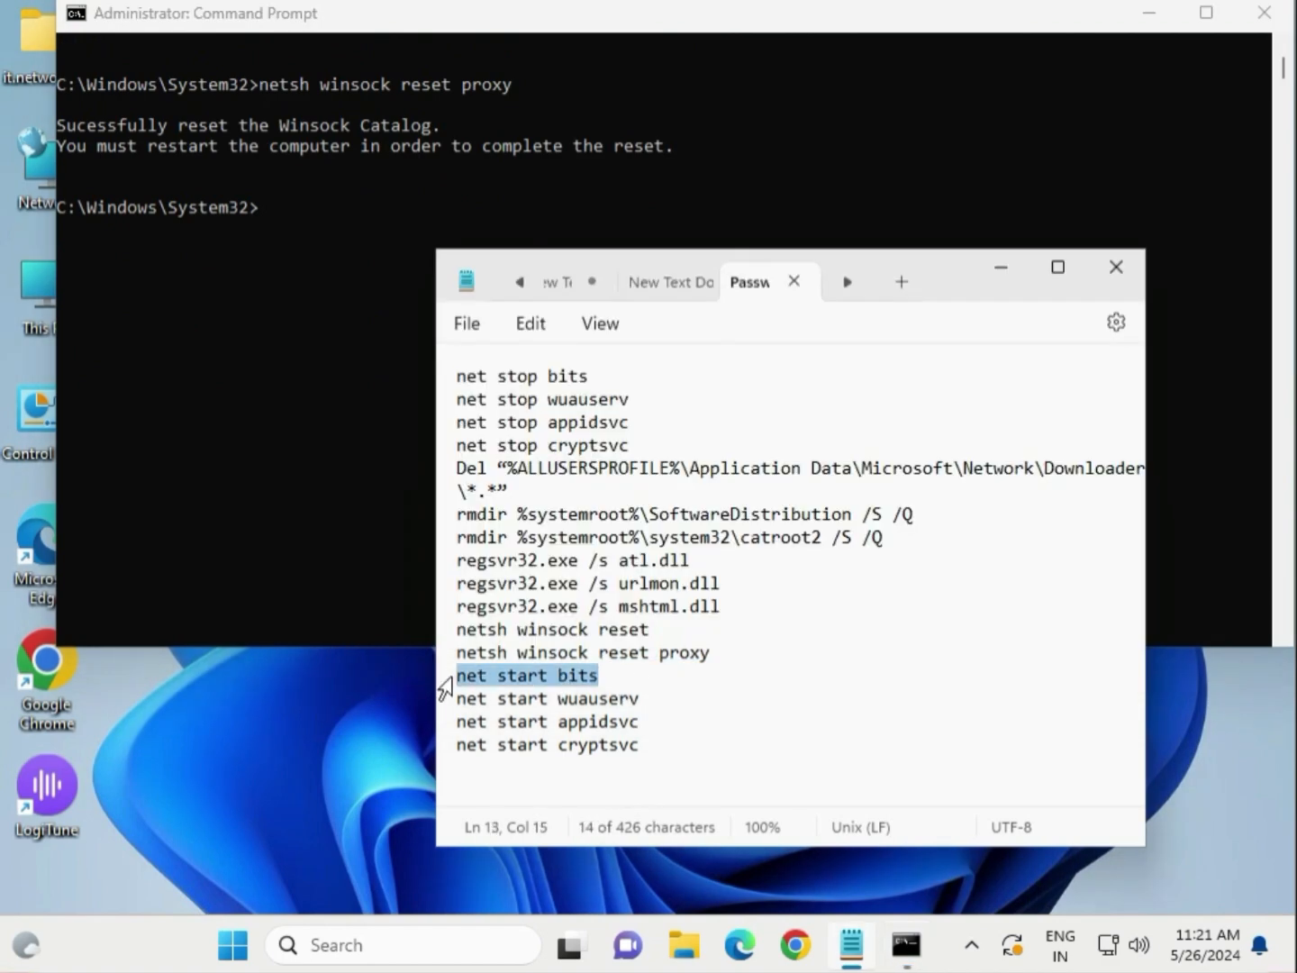
click(284, 208)
click(275, 209)
right_click(274, 209)
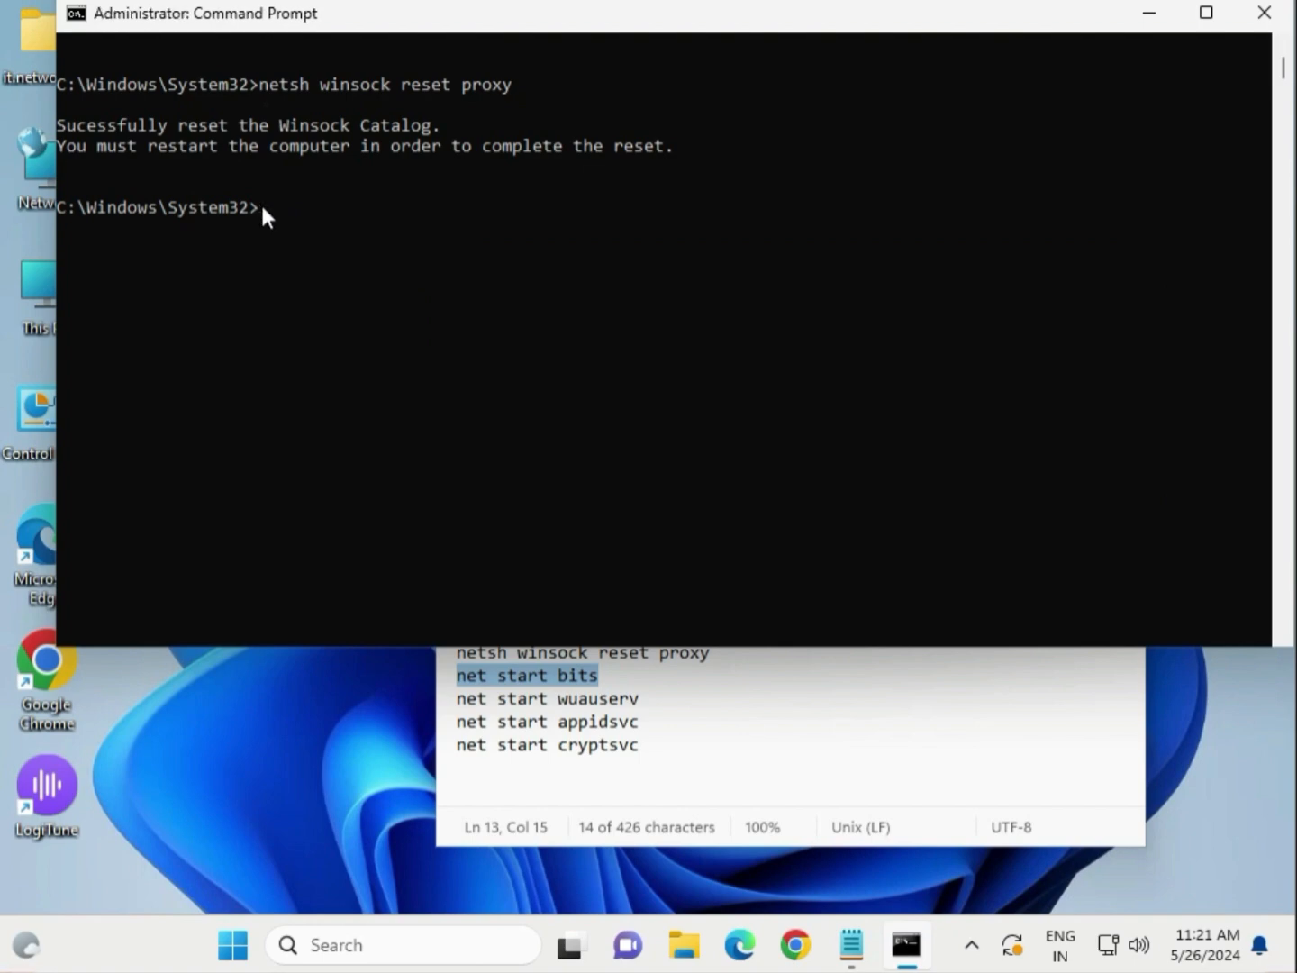
click(602, 685)
drag(603, 685, 464, 678)
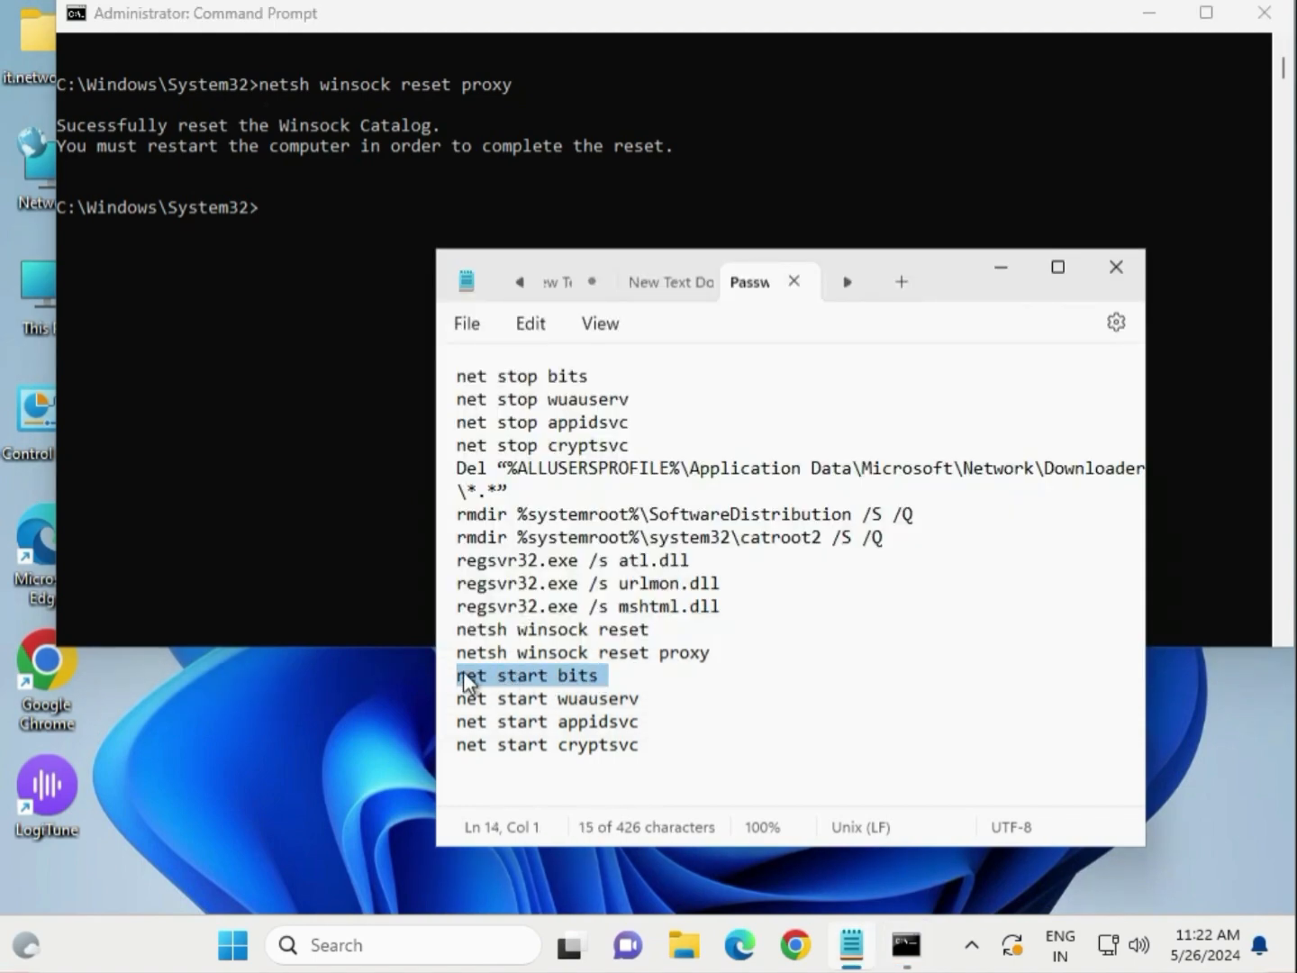
click(259, 206)
right_click(259, 207)
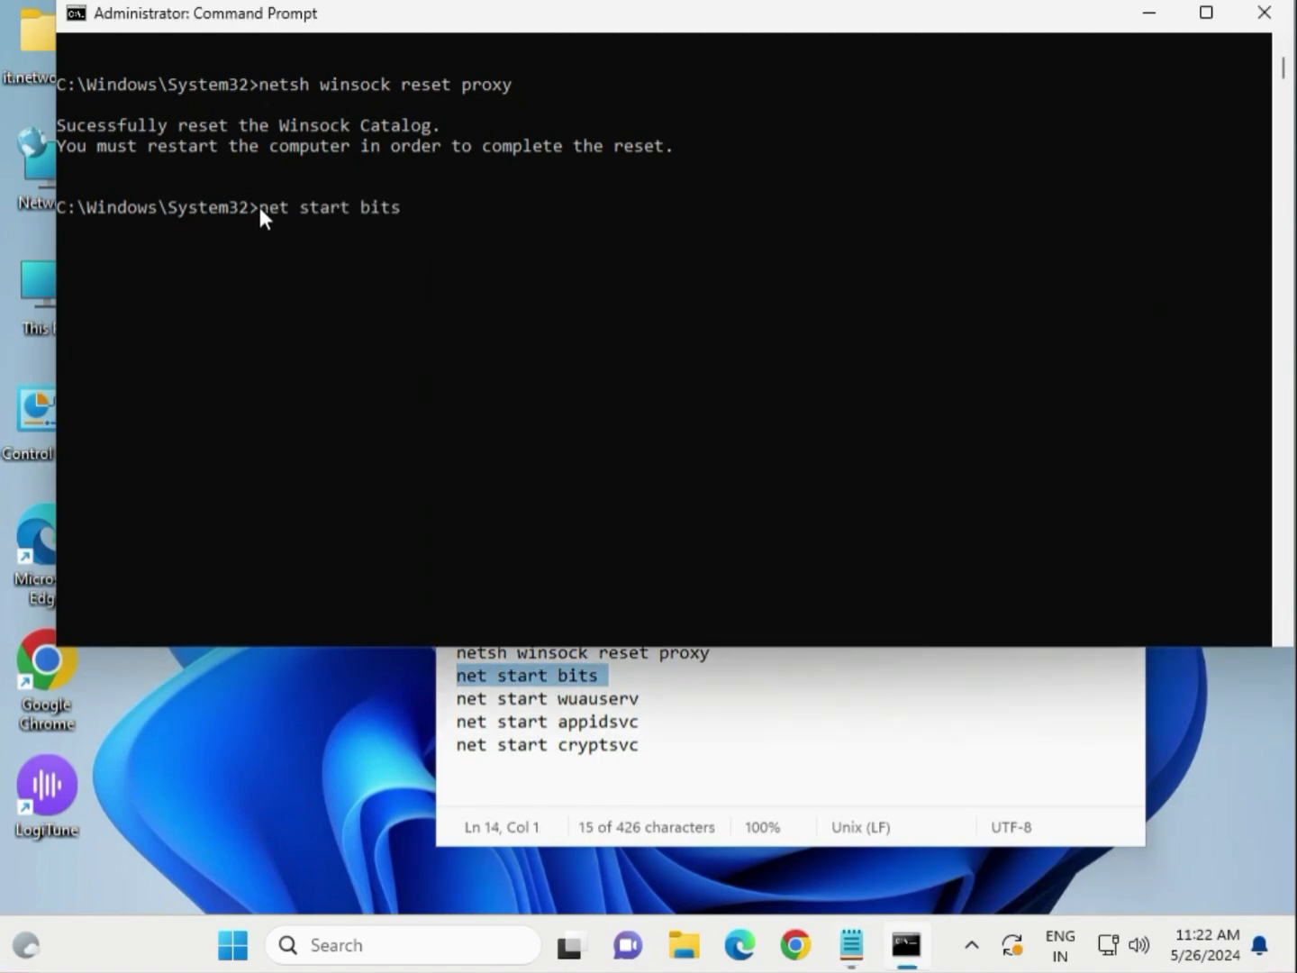
key(Return)
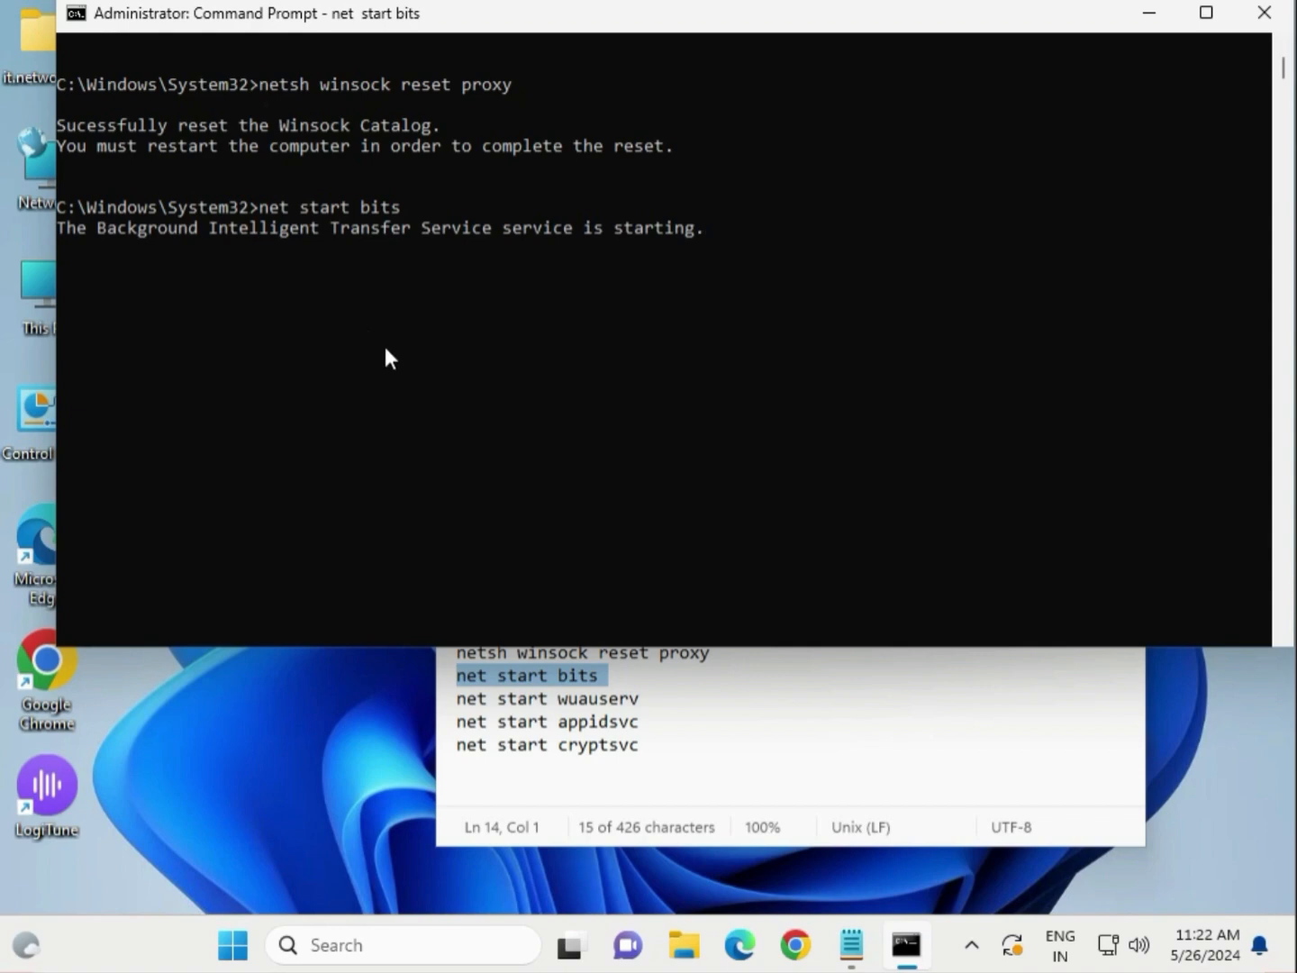
Copy "net start wuauserv" from the Notepad list and run it in Command Prompt.
drag(647, 698, 465, 694)
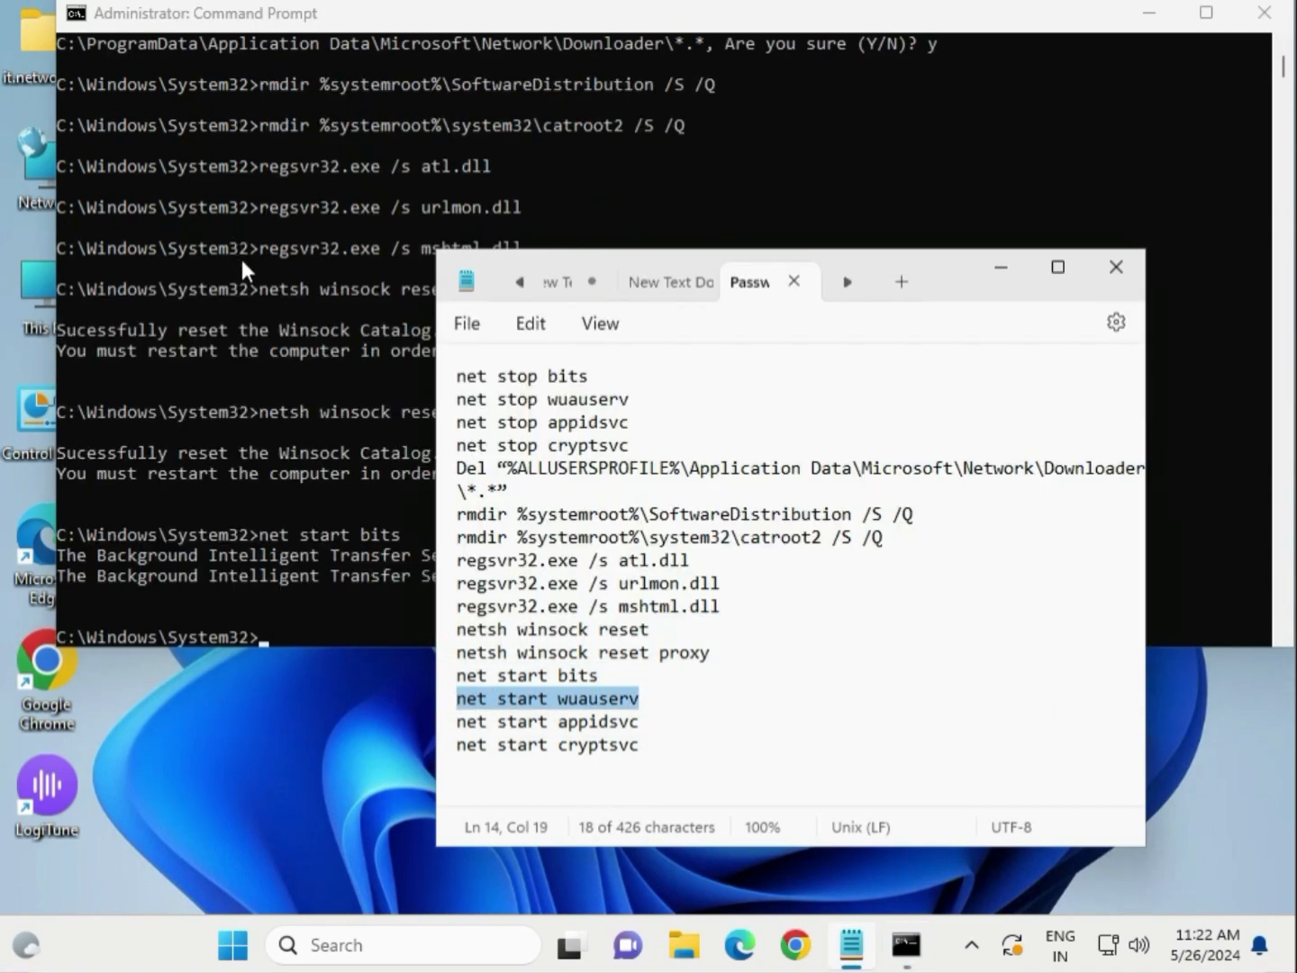
scroll(304, 498, down, 4)
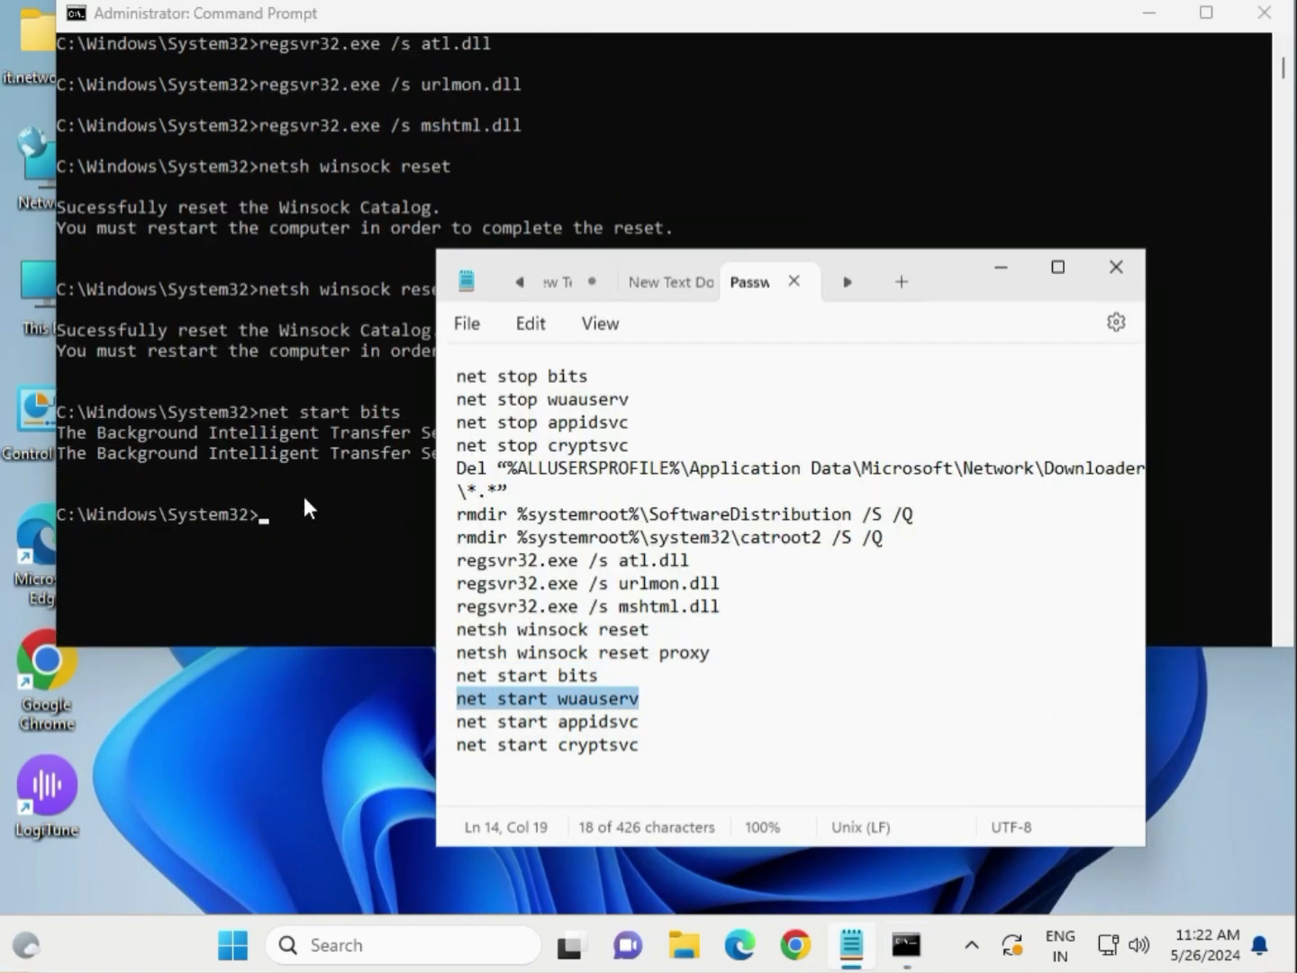
click(257, 384)
key(ctrl+v)
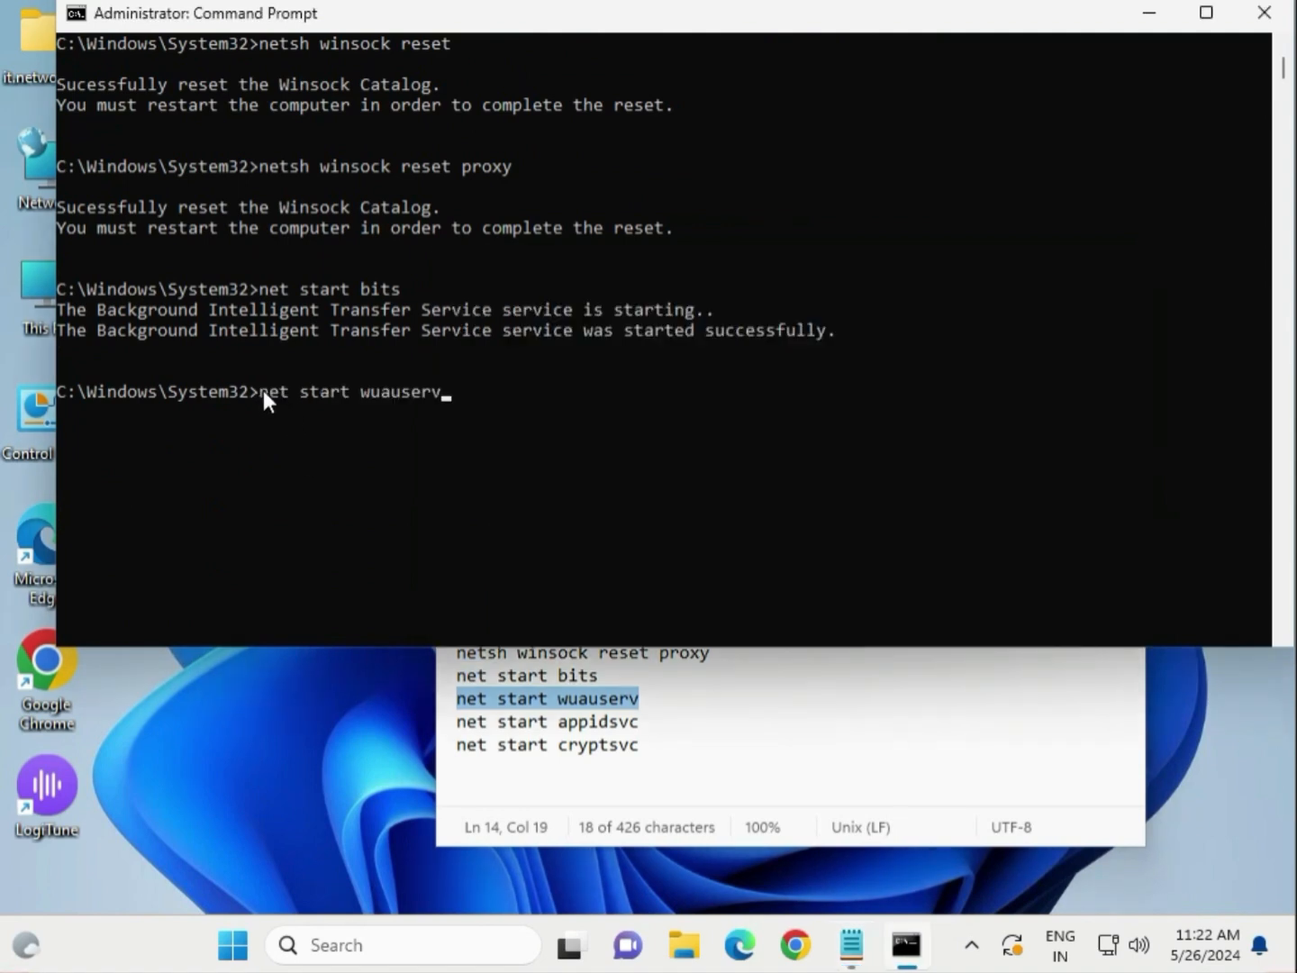
key(Return)
scroll(349, 441, down, 3)
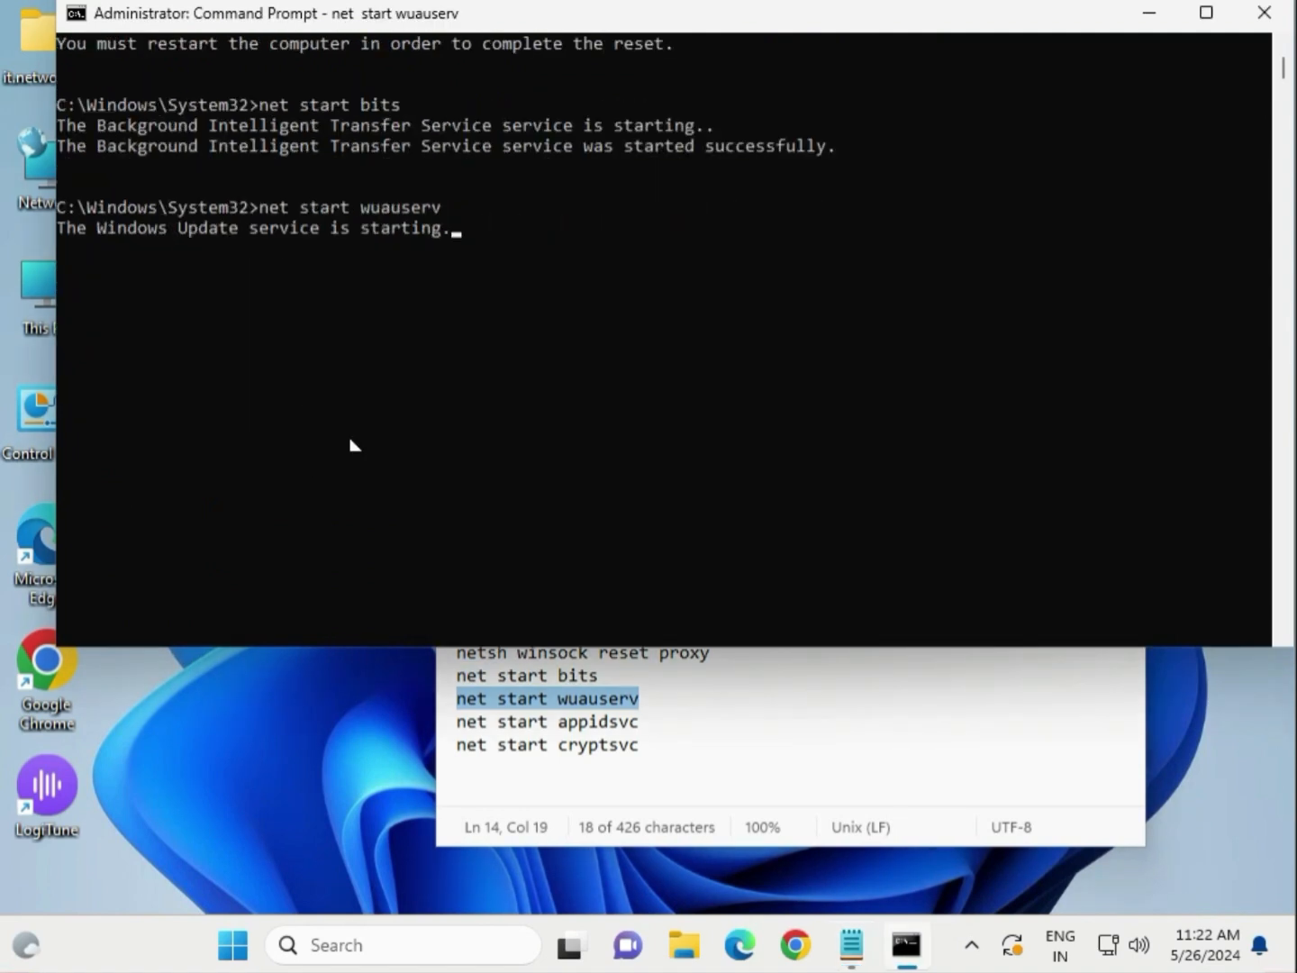
Copy "net start appidsvc" from the Notepad list and run it in Command Prompt.
drag(644, 728, 445, 733)
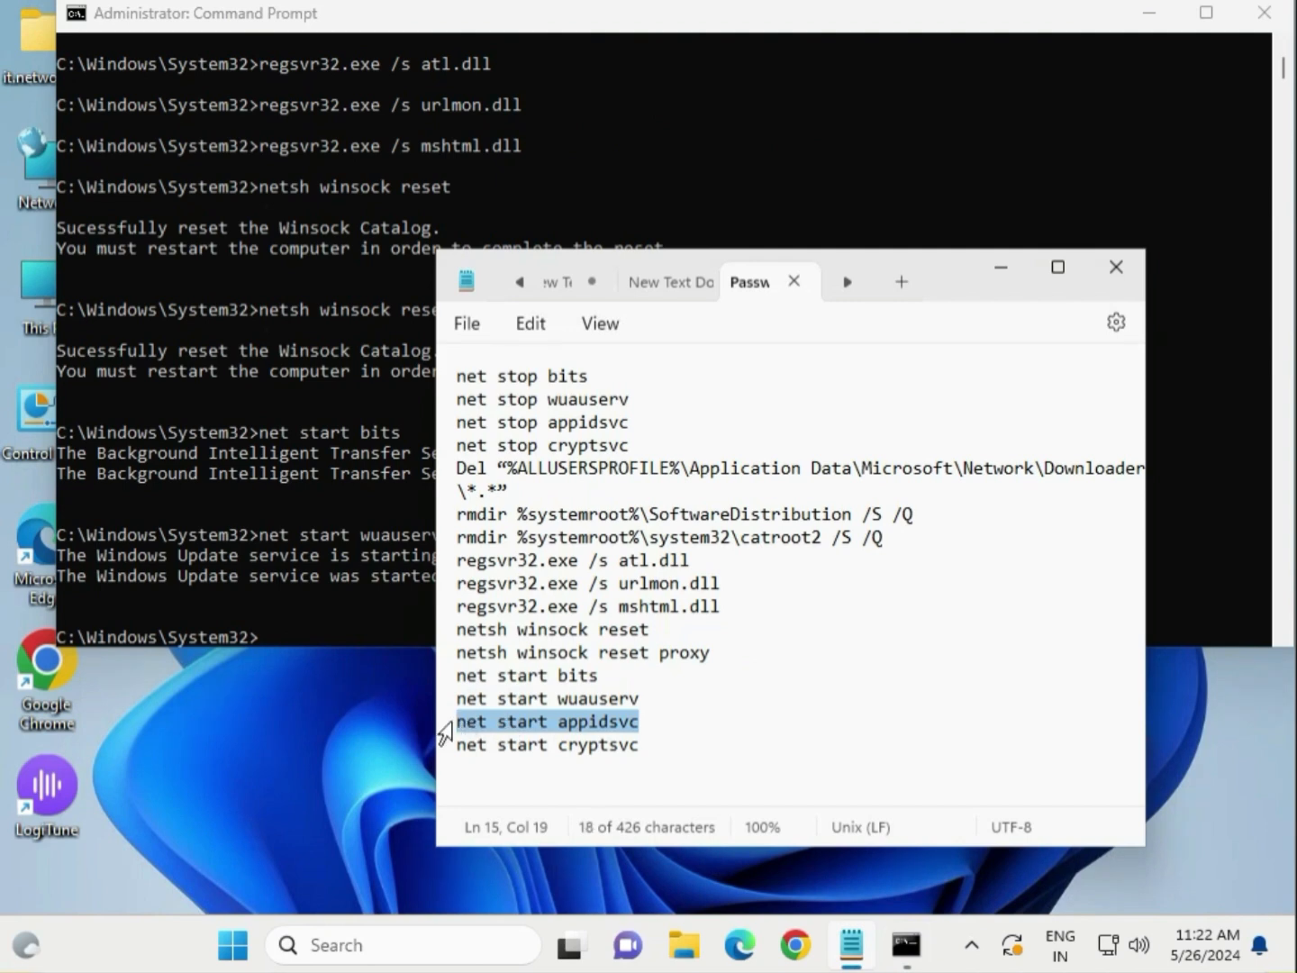
click(280, 627)
scroll(271, 600, down, 3)
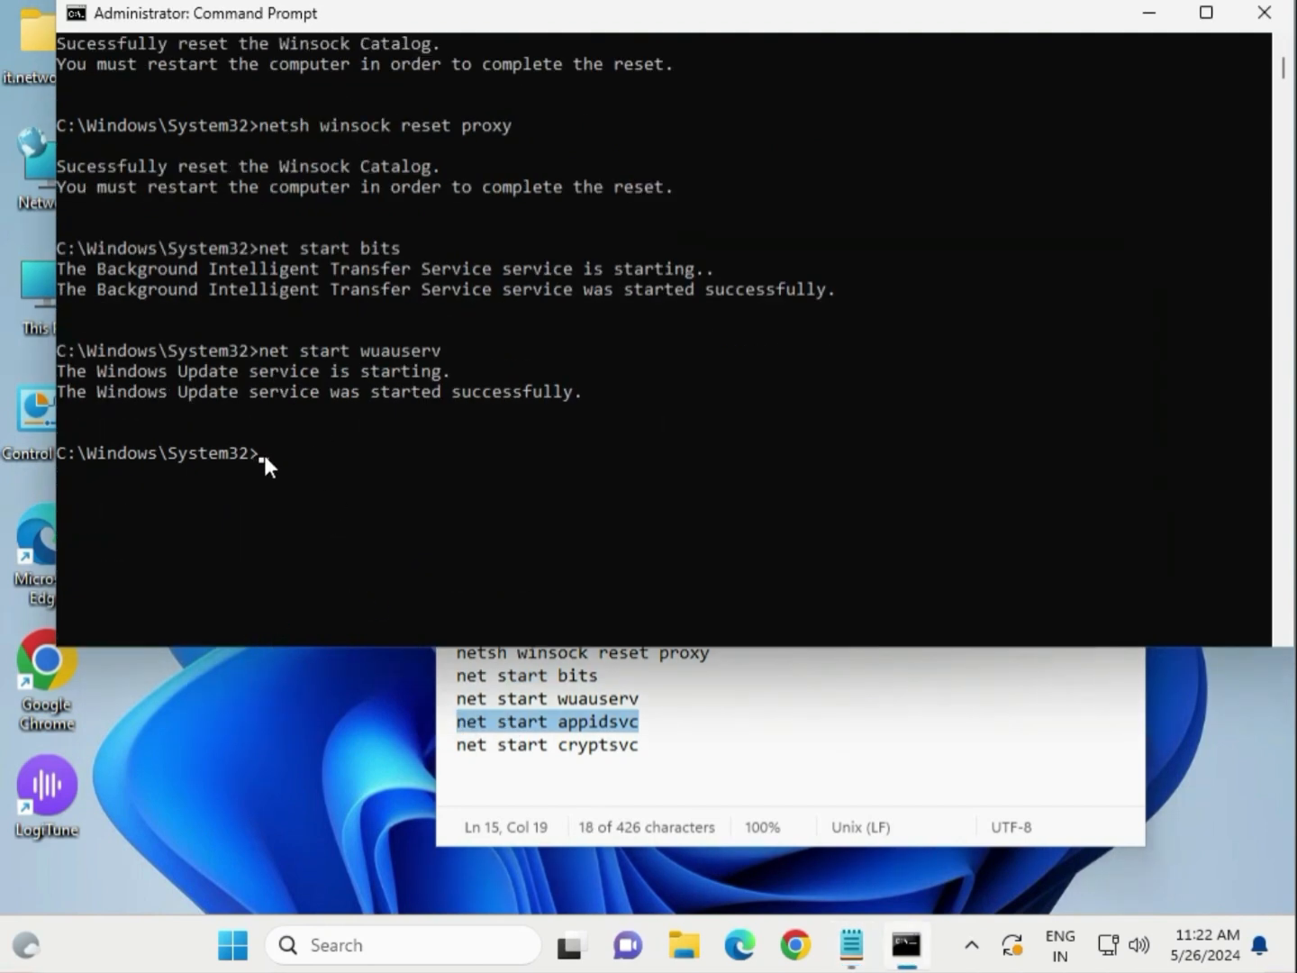
right_click(264, 455)
key(Return)
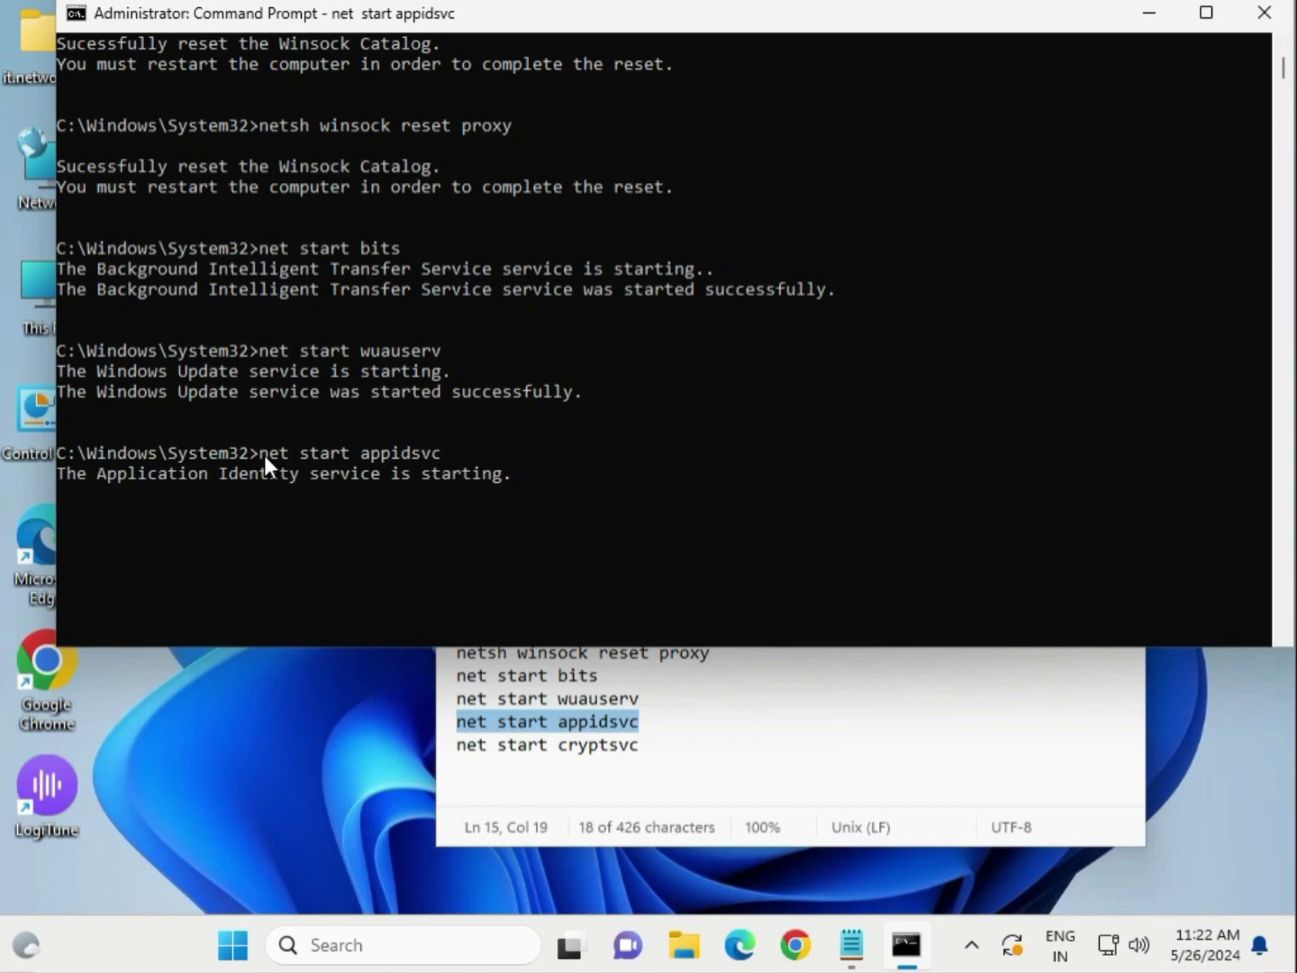
Copy "net start cryptsvc" from the Notepad list and run it in Command Prompt.
click(634, 752)
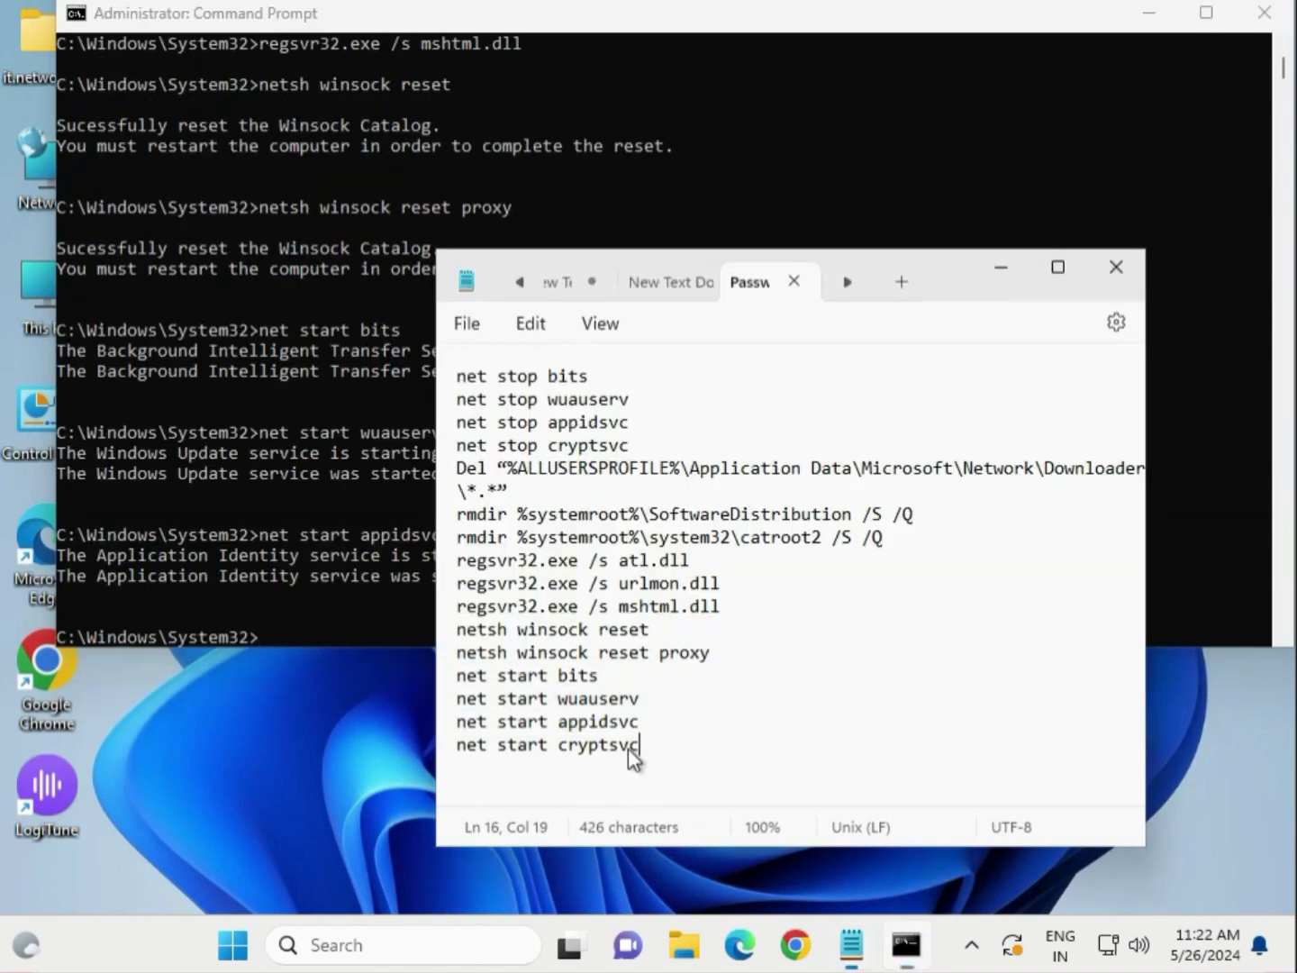
drag(635, 751, 451, 747)
key(super+c)
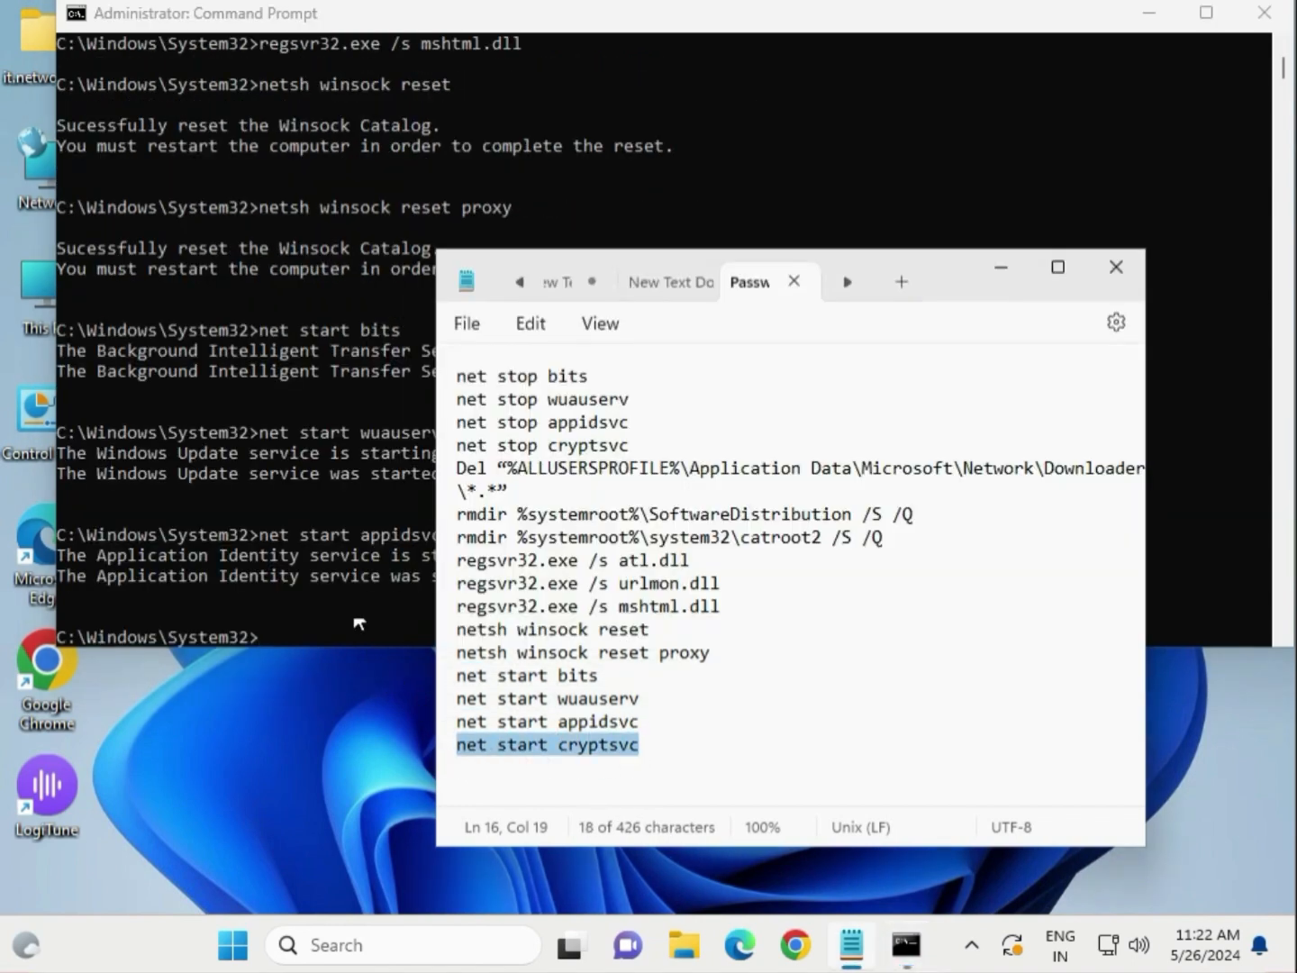
scroll(305, 526, down, 3)
click(273, 450)
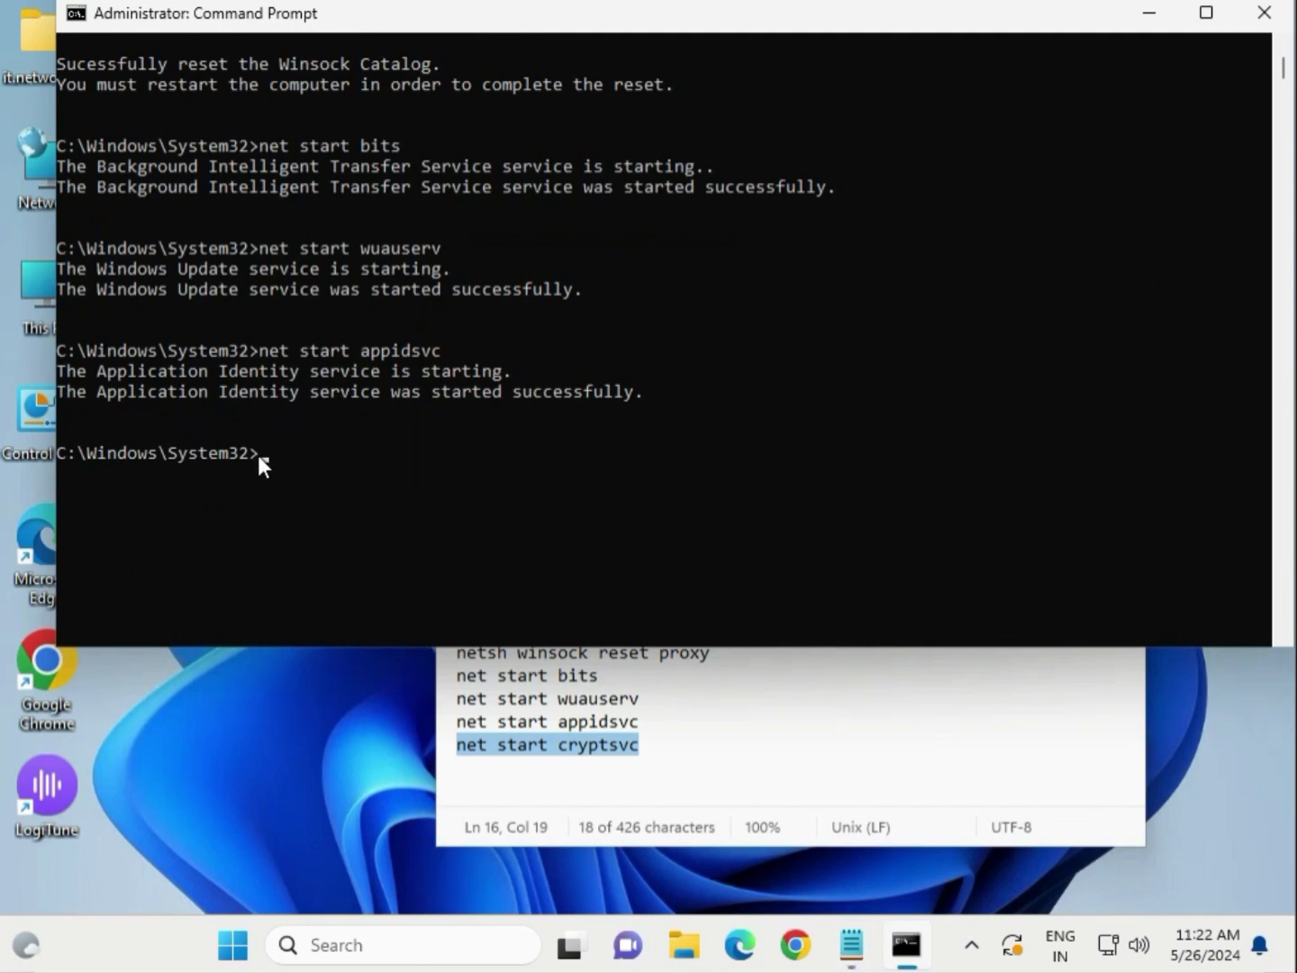
right_click(258, 457)
key(Return)
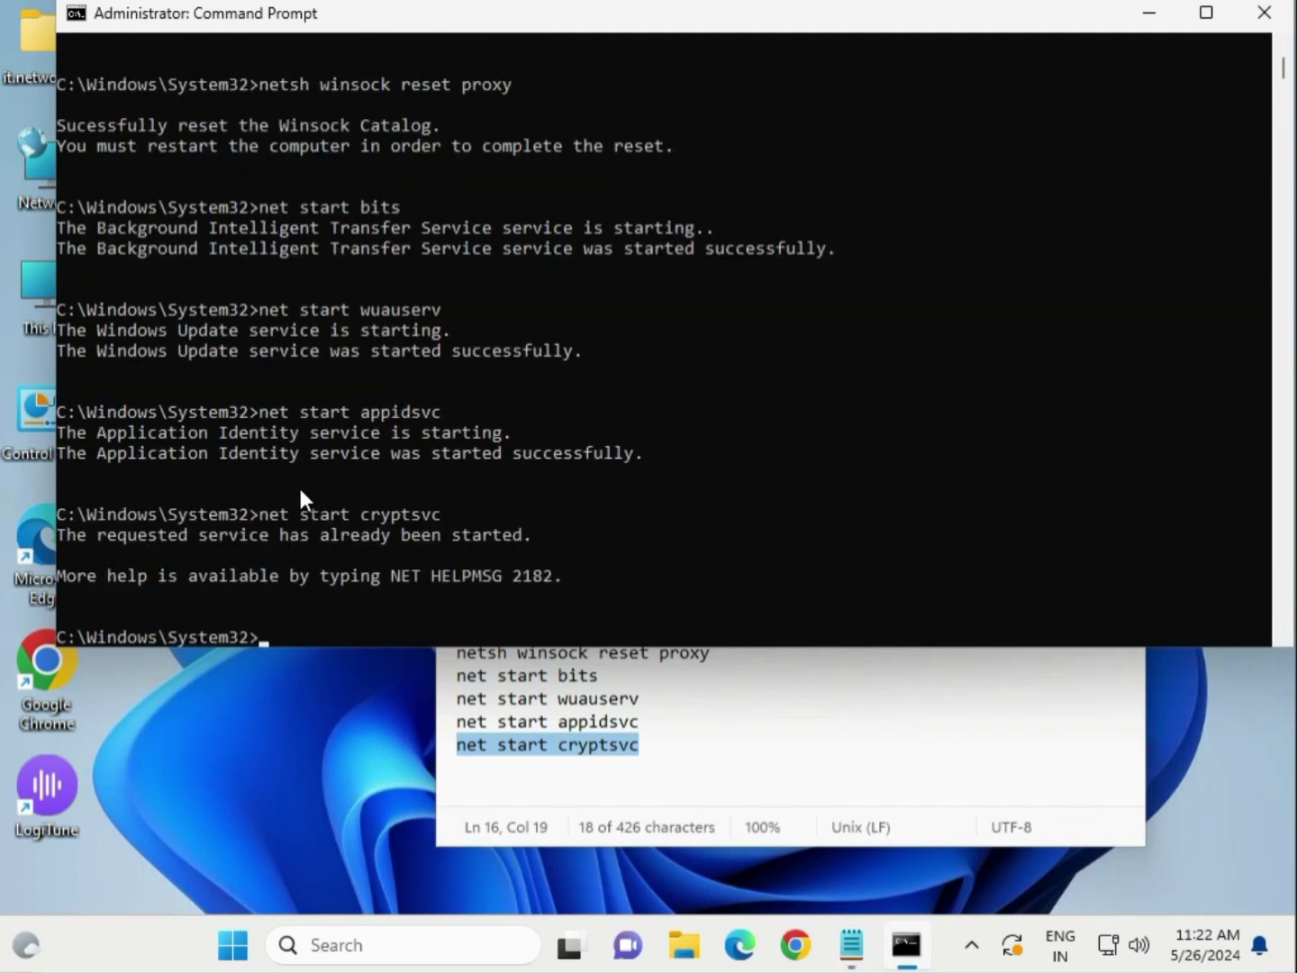
Review the full command list in Notepad and close the Command Prompt window.
click(808, 751)
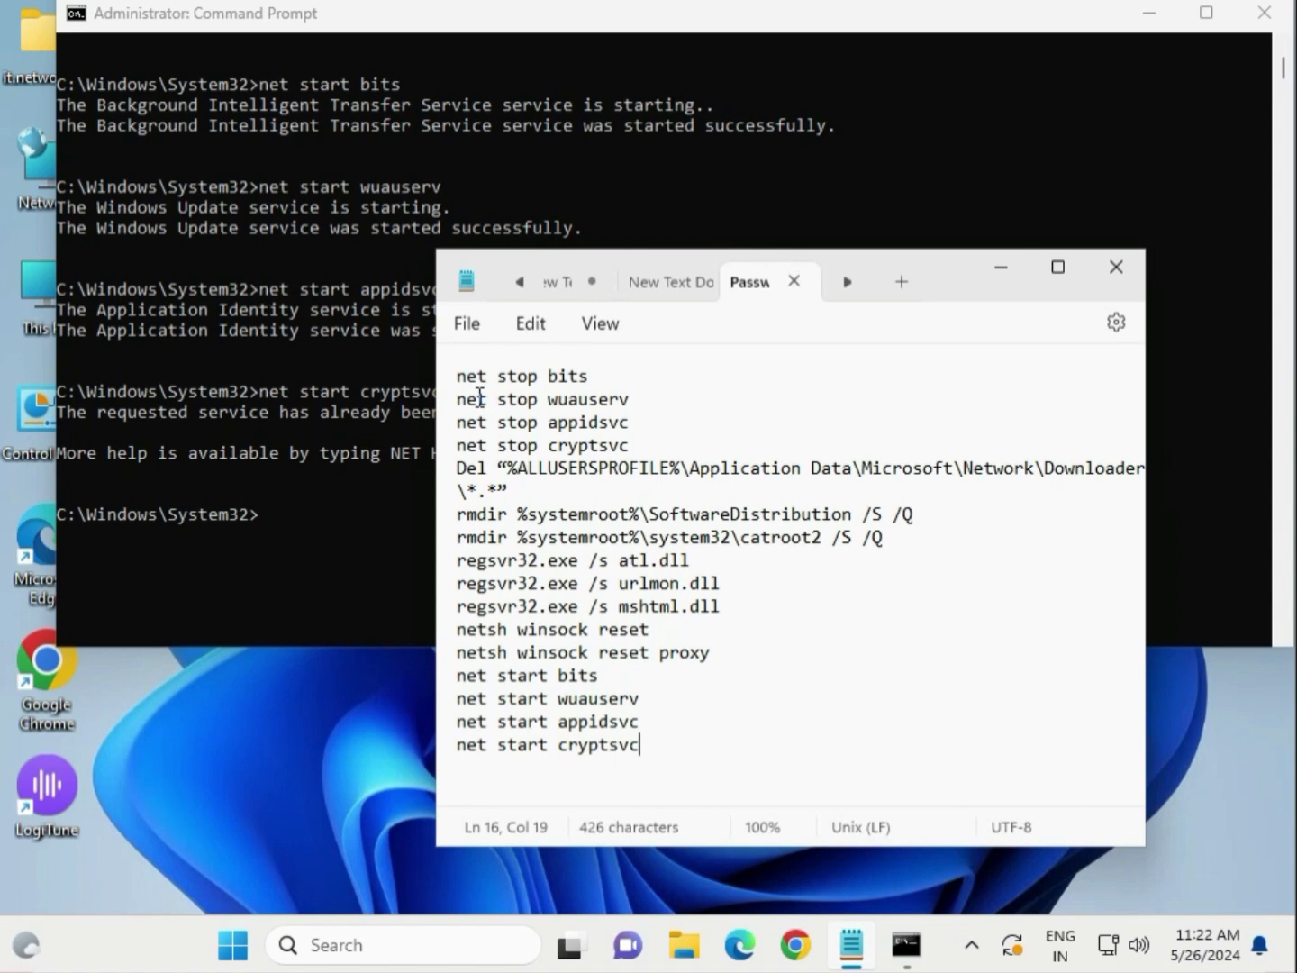
drag(461, 386, 739, 677)
key(Right)
drag(442, 702, 609, 759)
click(286, 595)
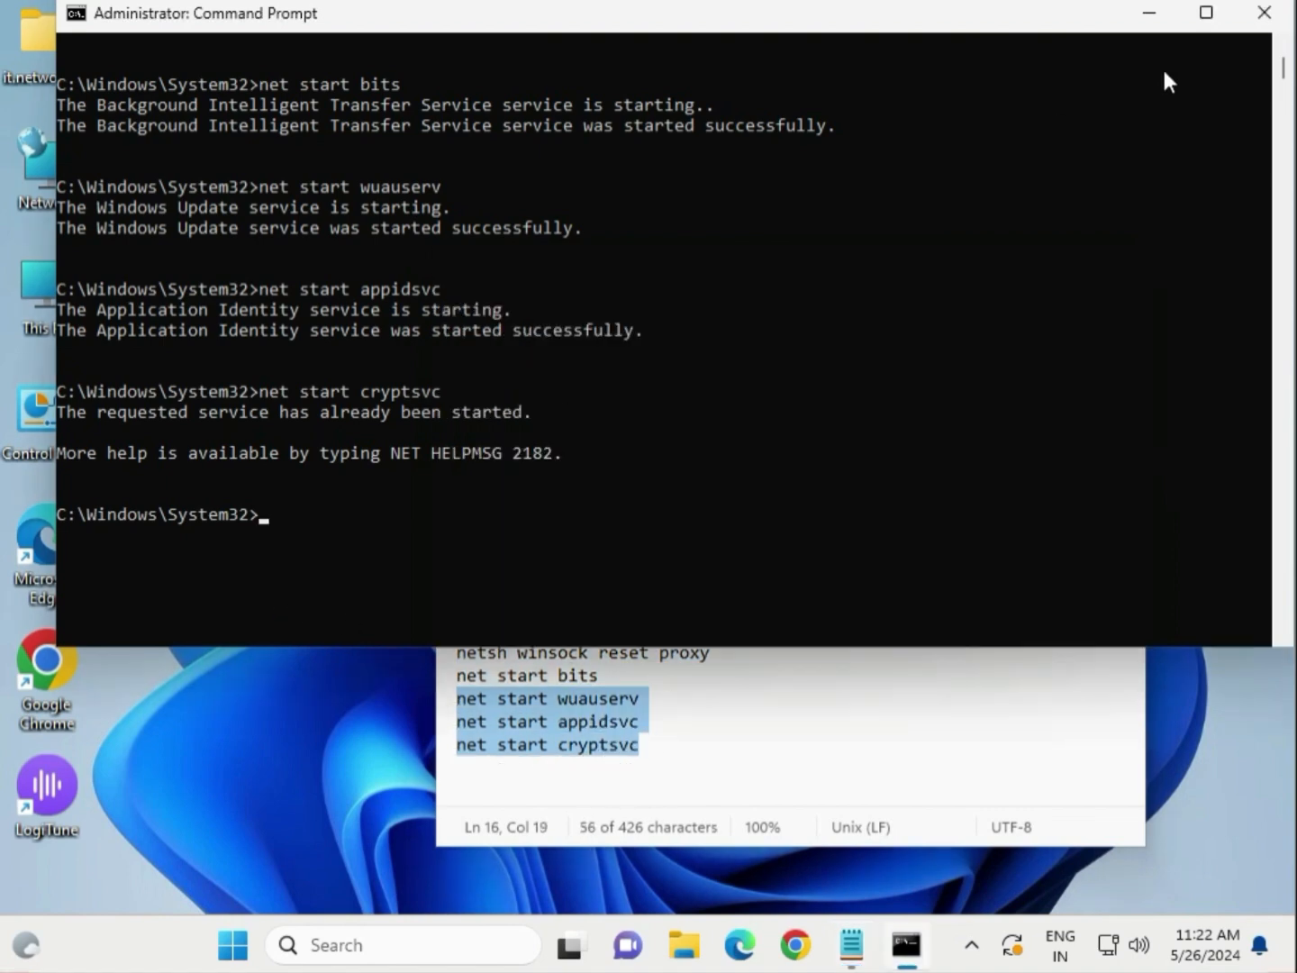
click(1265, 12)
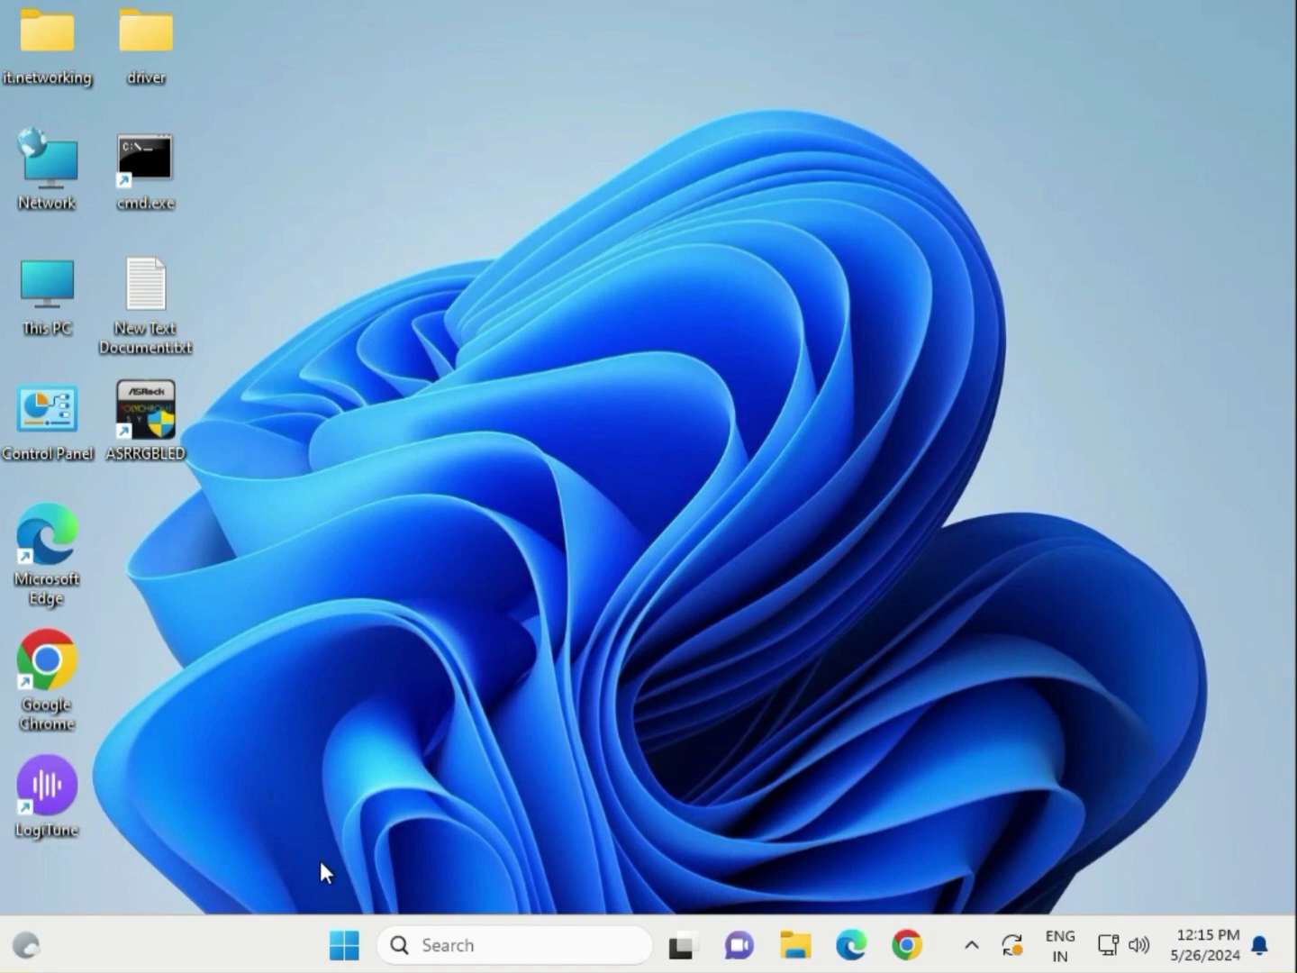
Search for Disk Cleanup and open it for drive C:.
click(346, 944)
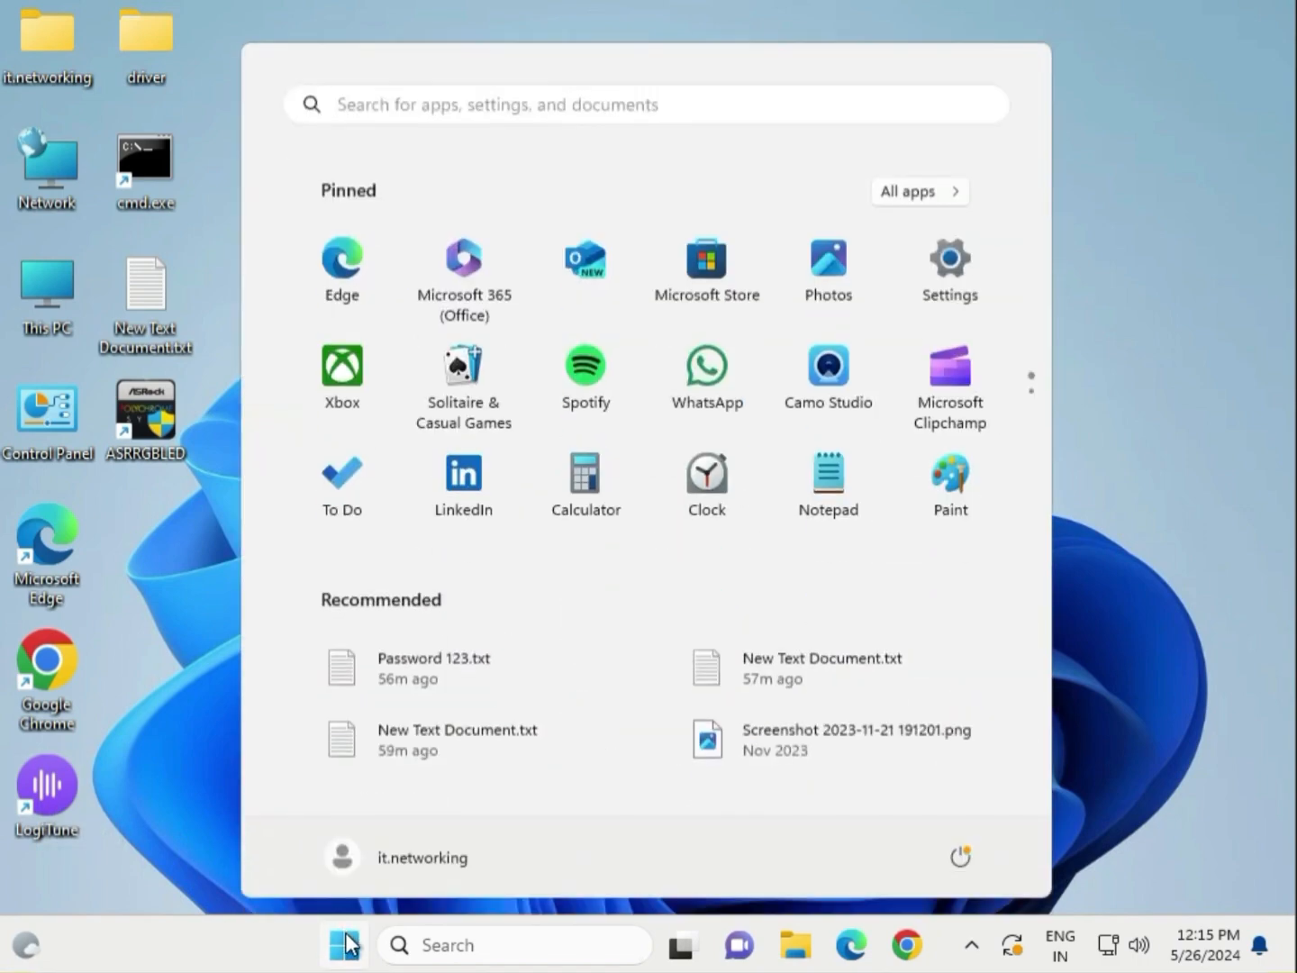
text(dis)
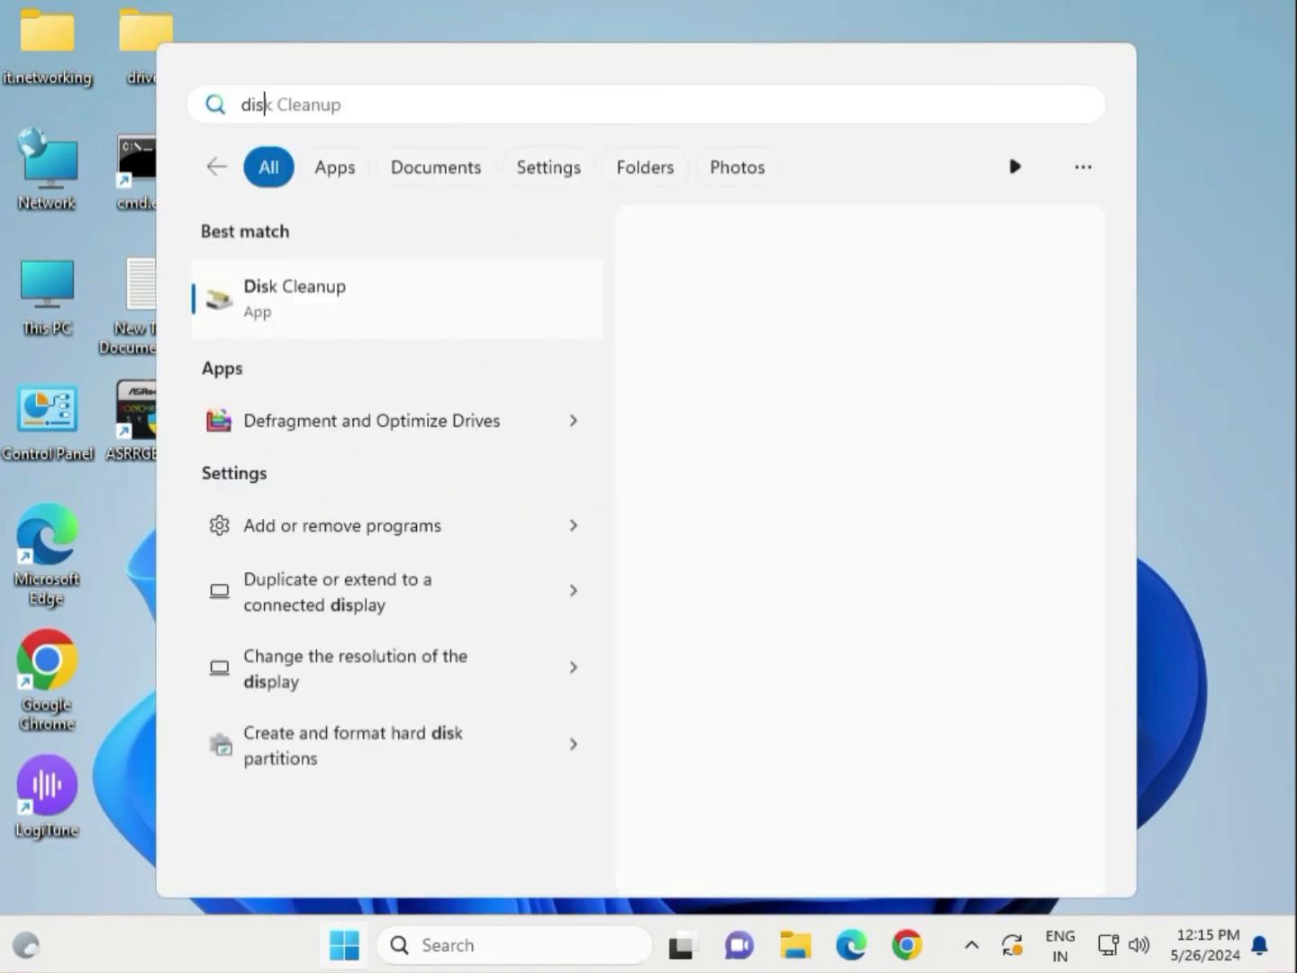
click(296, 311)
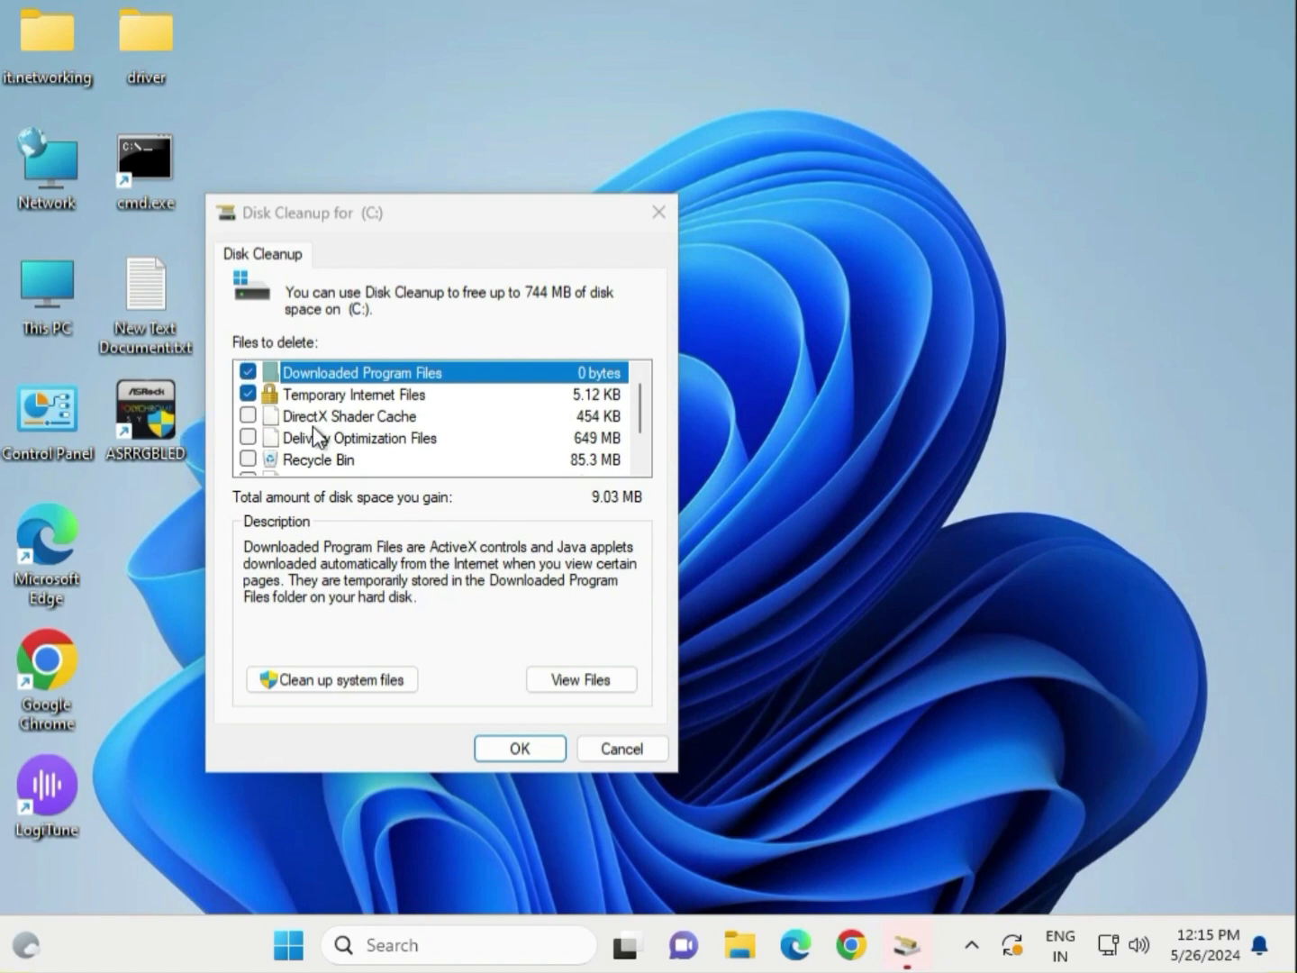
Mark the Recycle Bin and Delivery Optimization Files for deletion in Disk Cleanup.
scroll(315, 437, down, 1)
scroll(317, 439, up, 1)
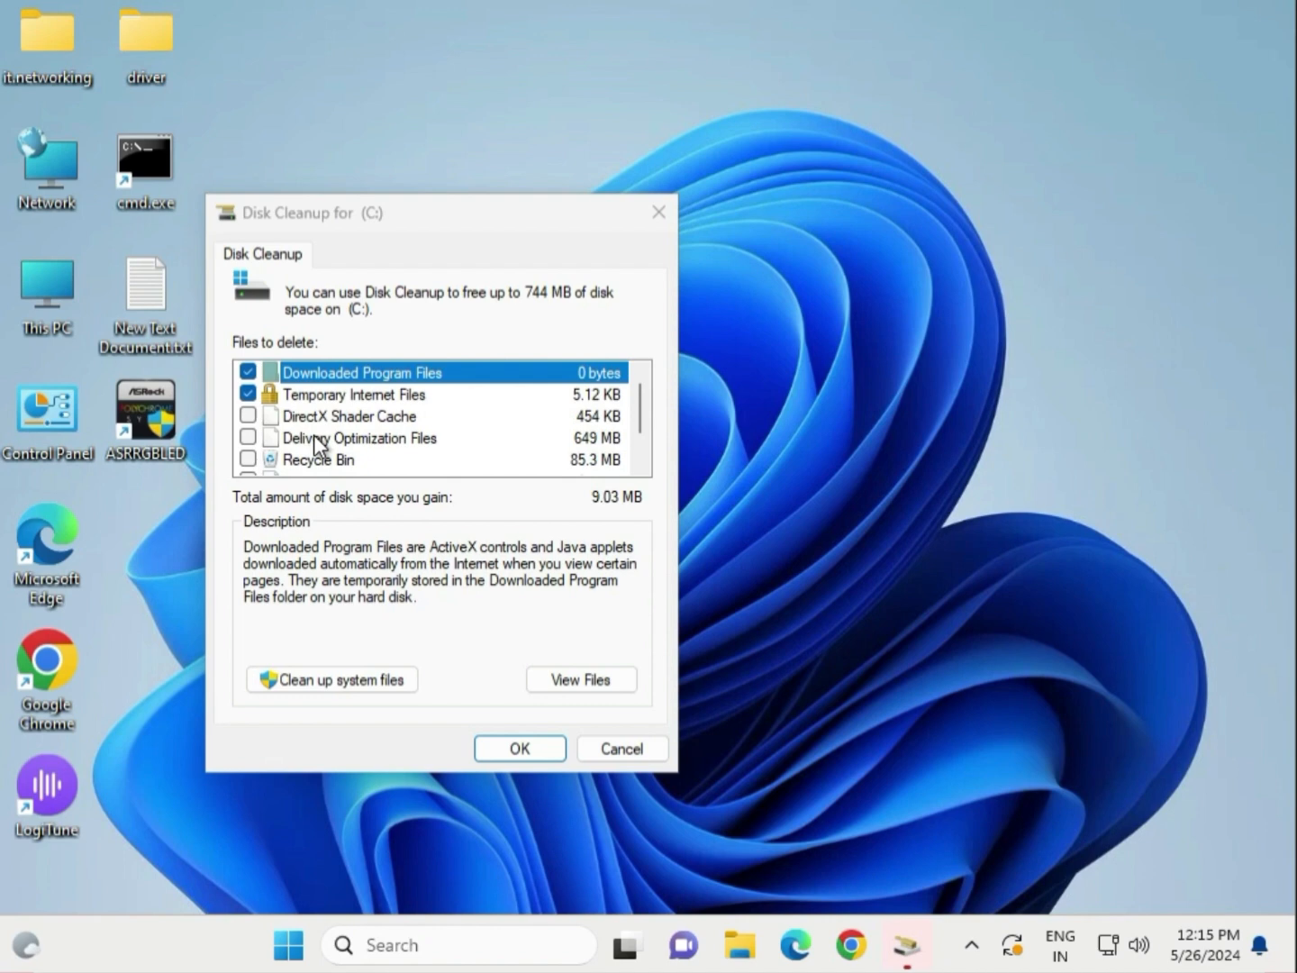
click(247, 372)
click(240, 460)
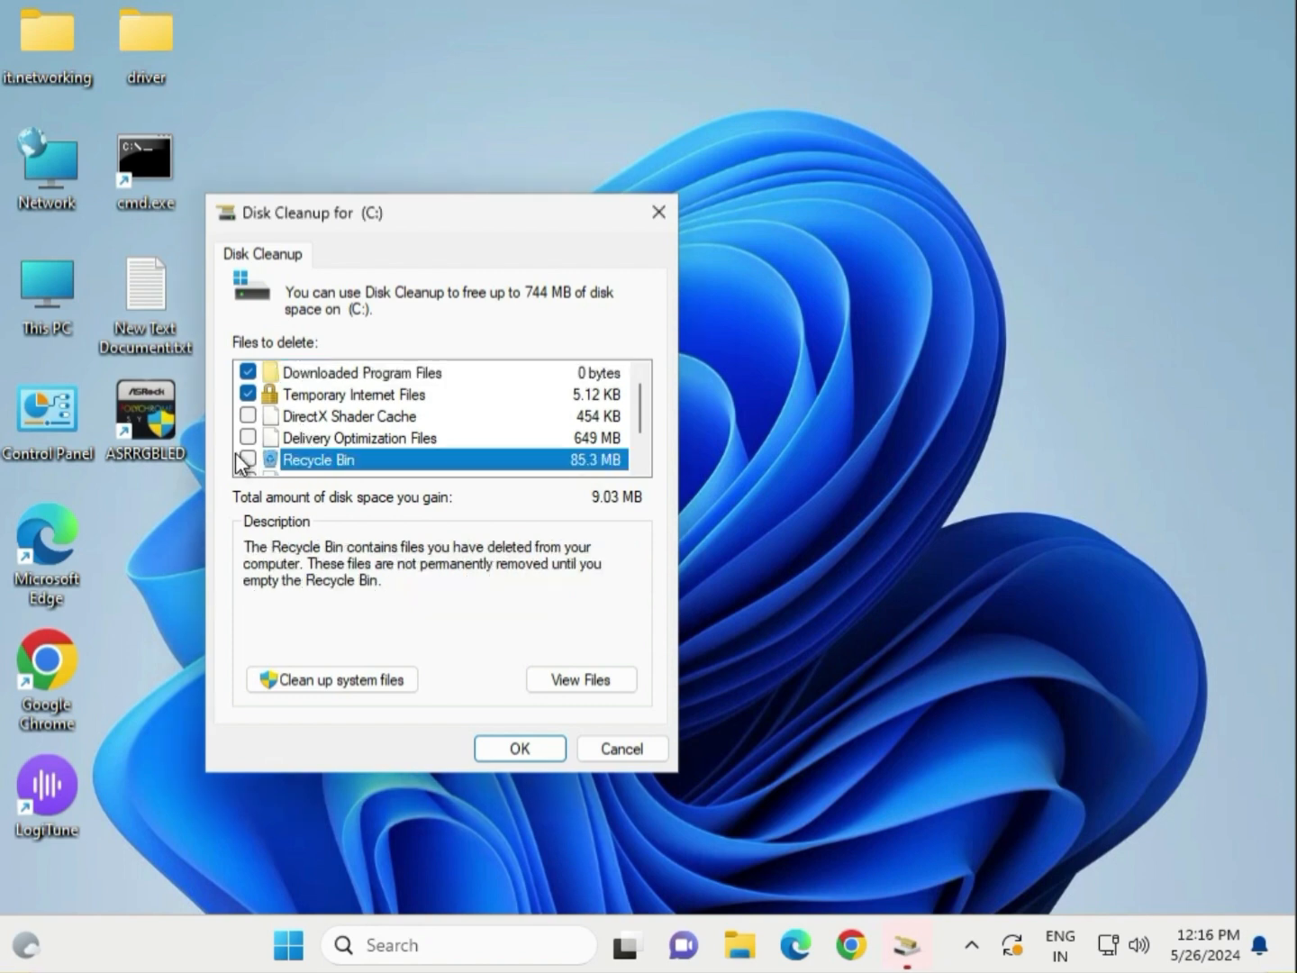
click(247, 458)
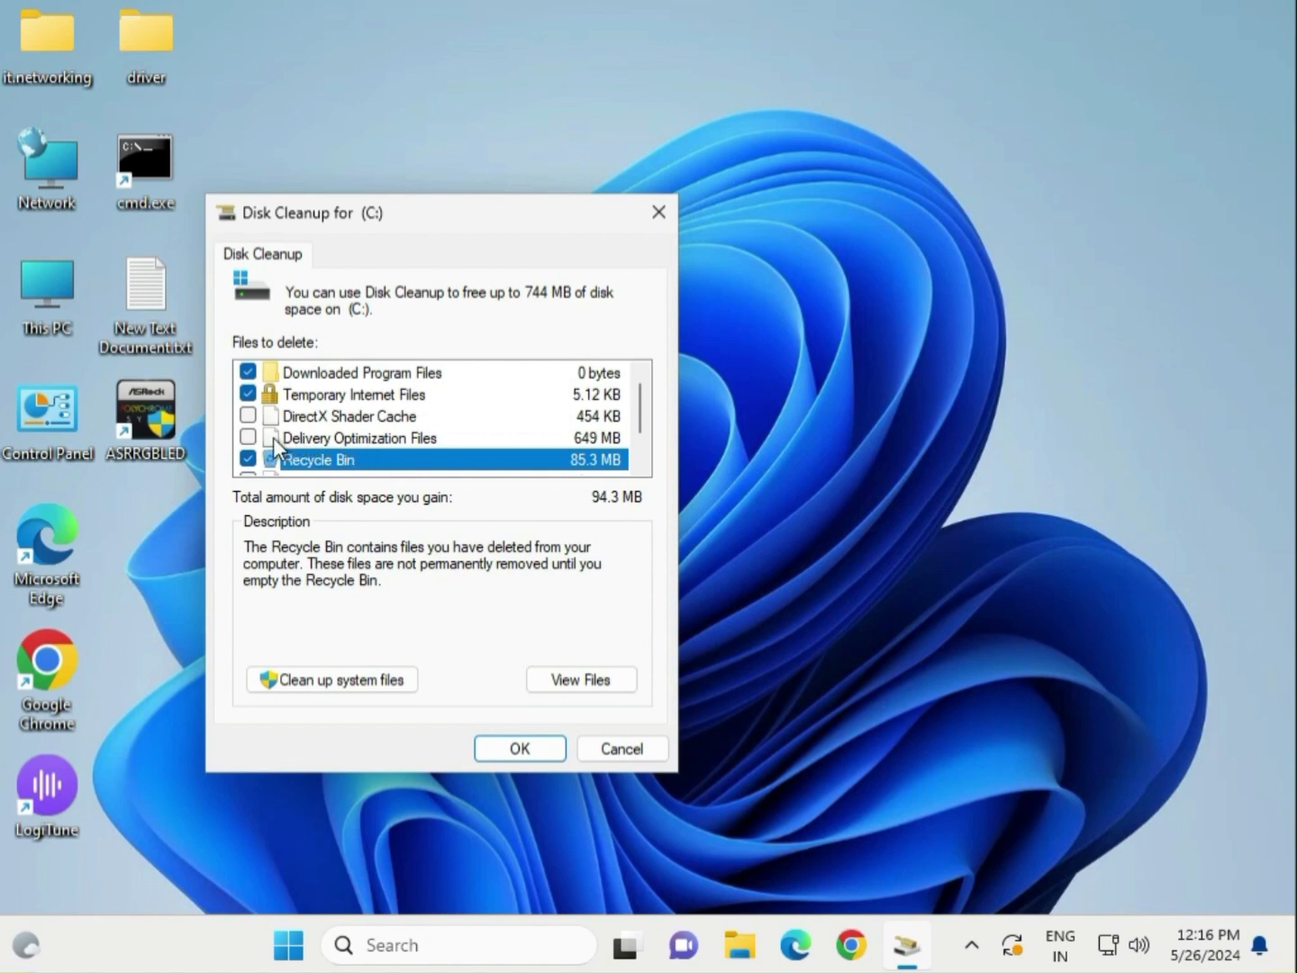
click(250, 436)
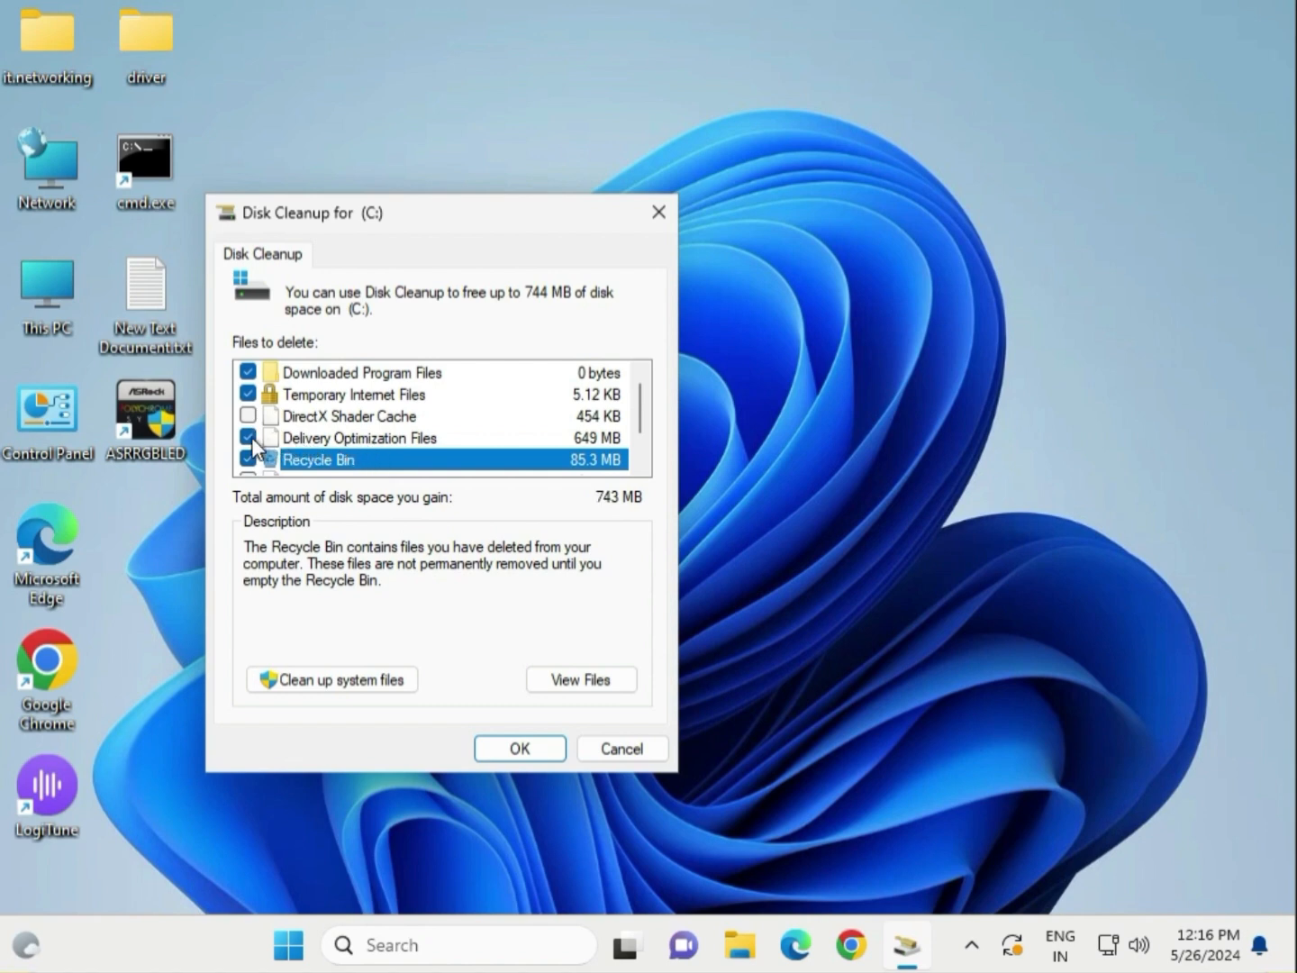
Rescan drive C: including system files, and mark Temporary files and Delivery Optimization Files for deletion.
click(337, 683)
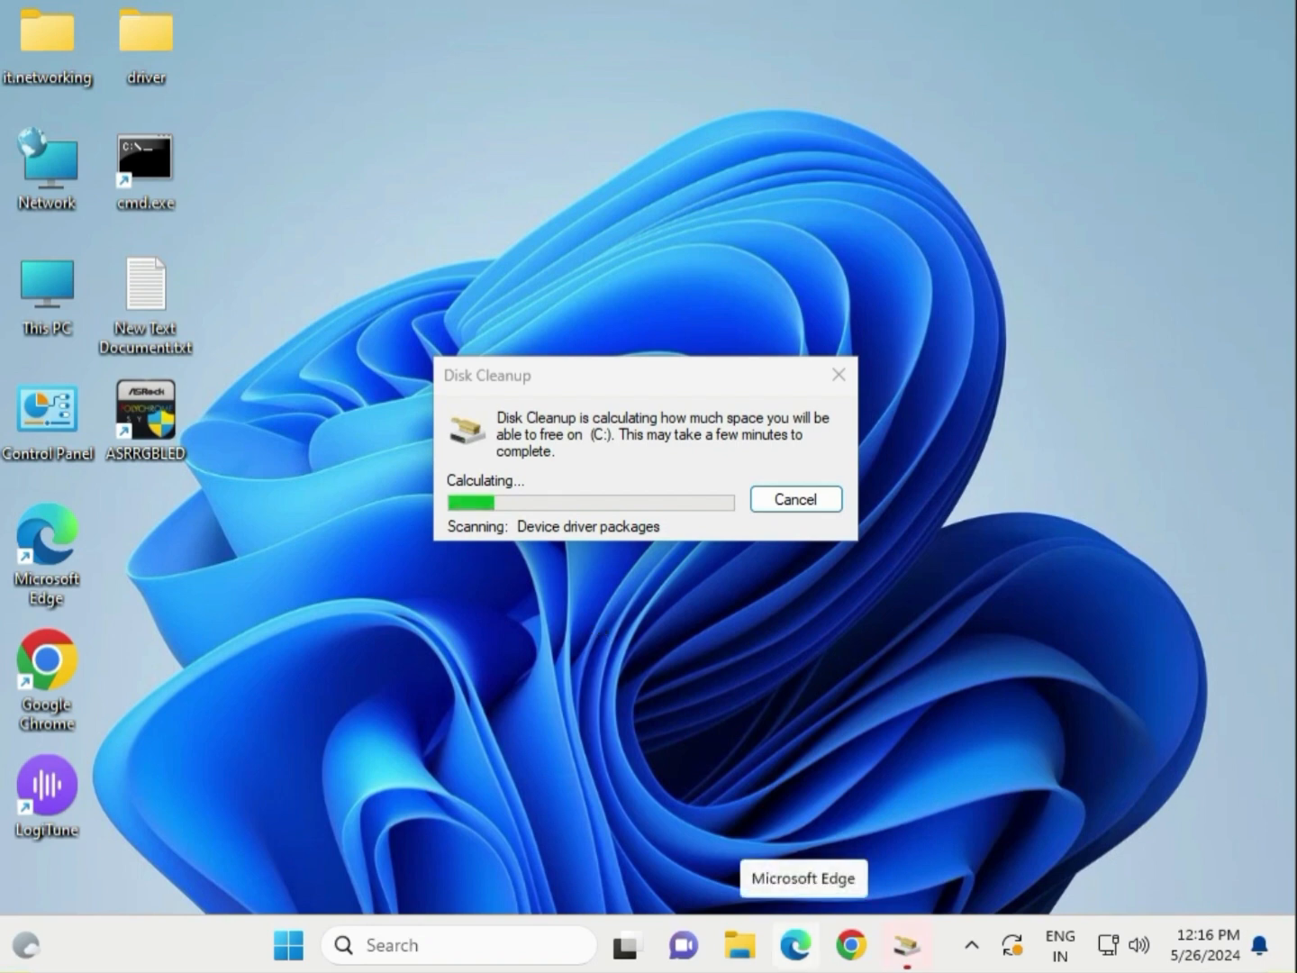
scroll(175, 280, down, 1)
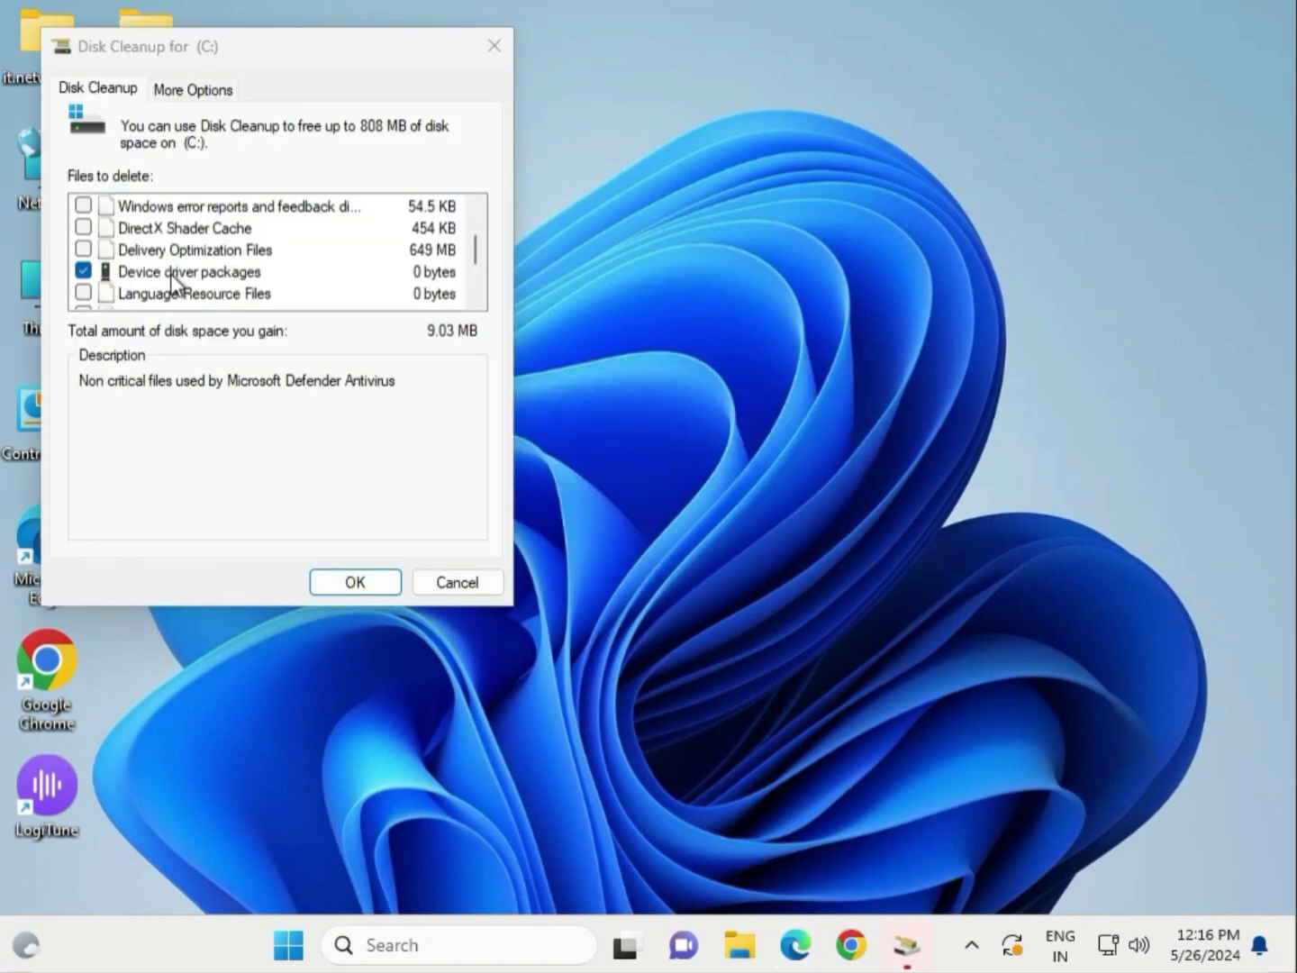
scroll(171, 274, down, 2)
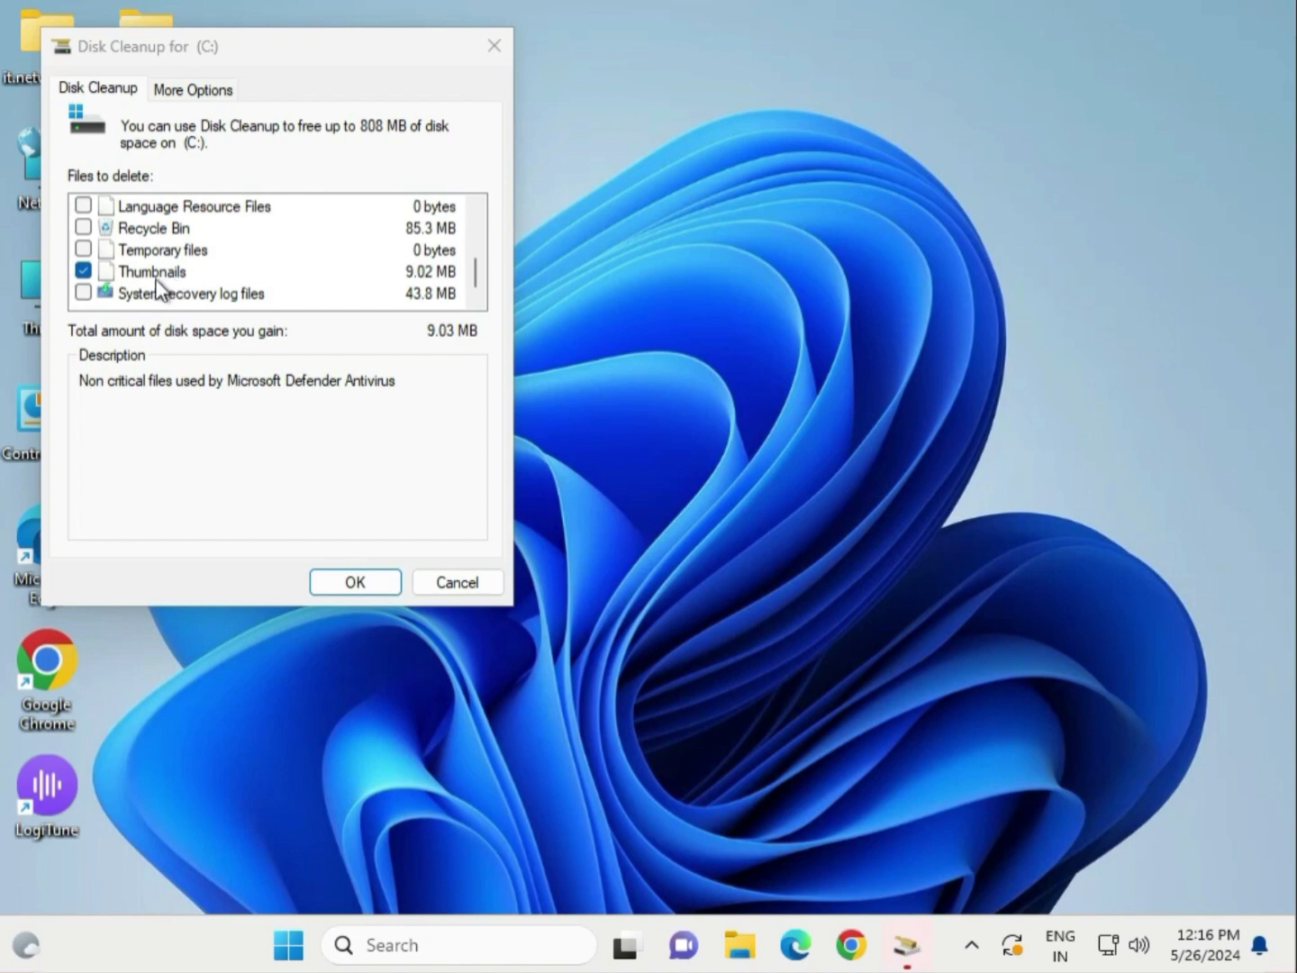
click(84, 250)
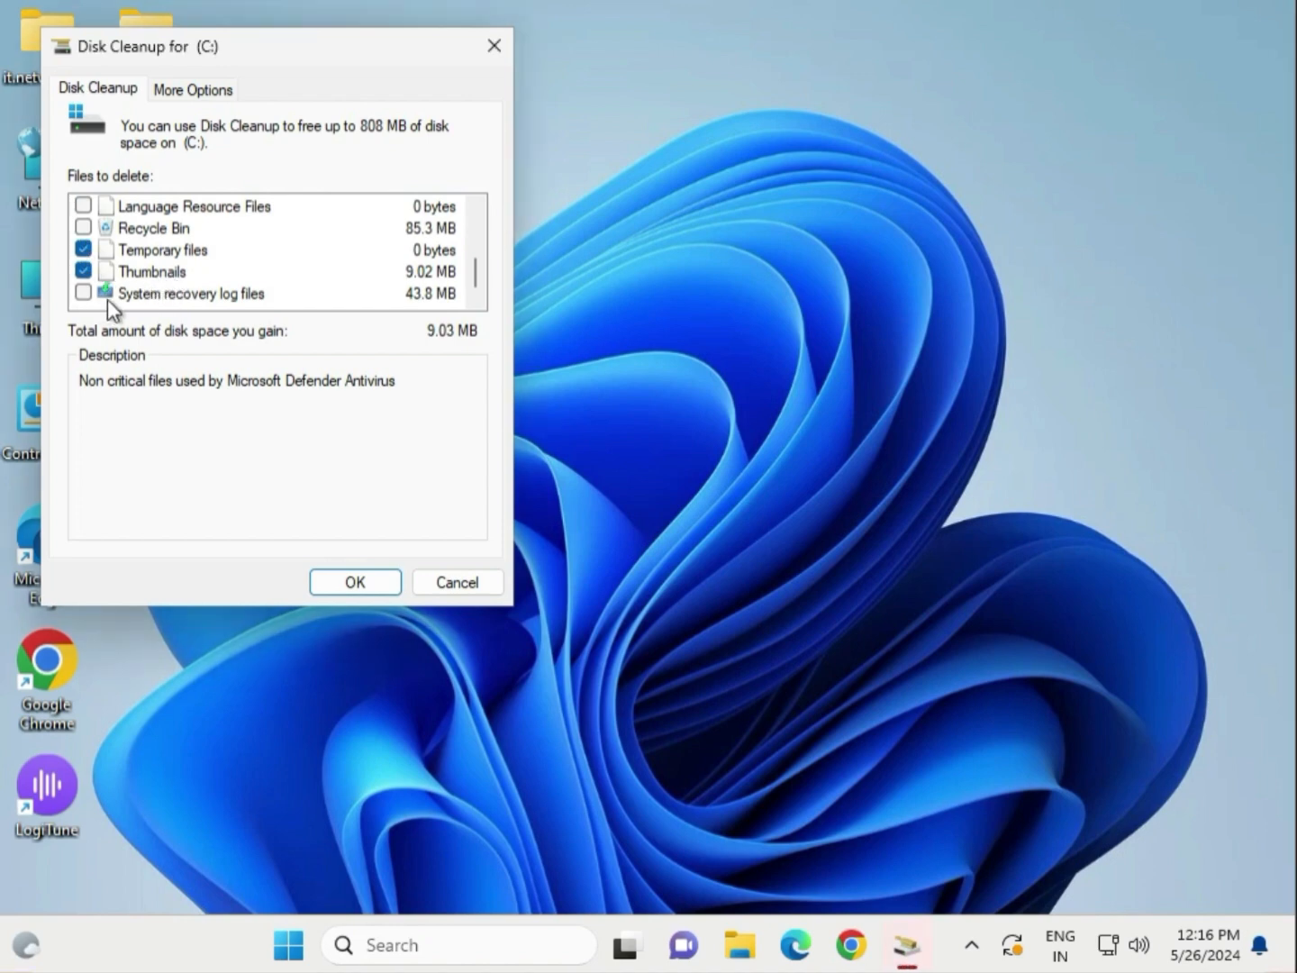
scroll(151, 297, up, 1)
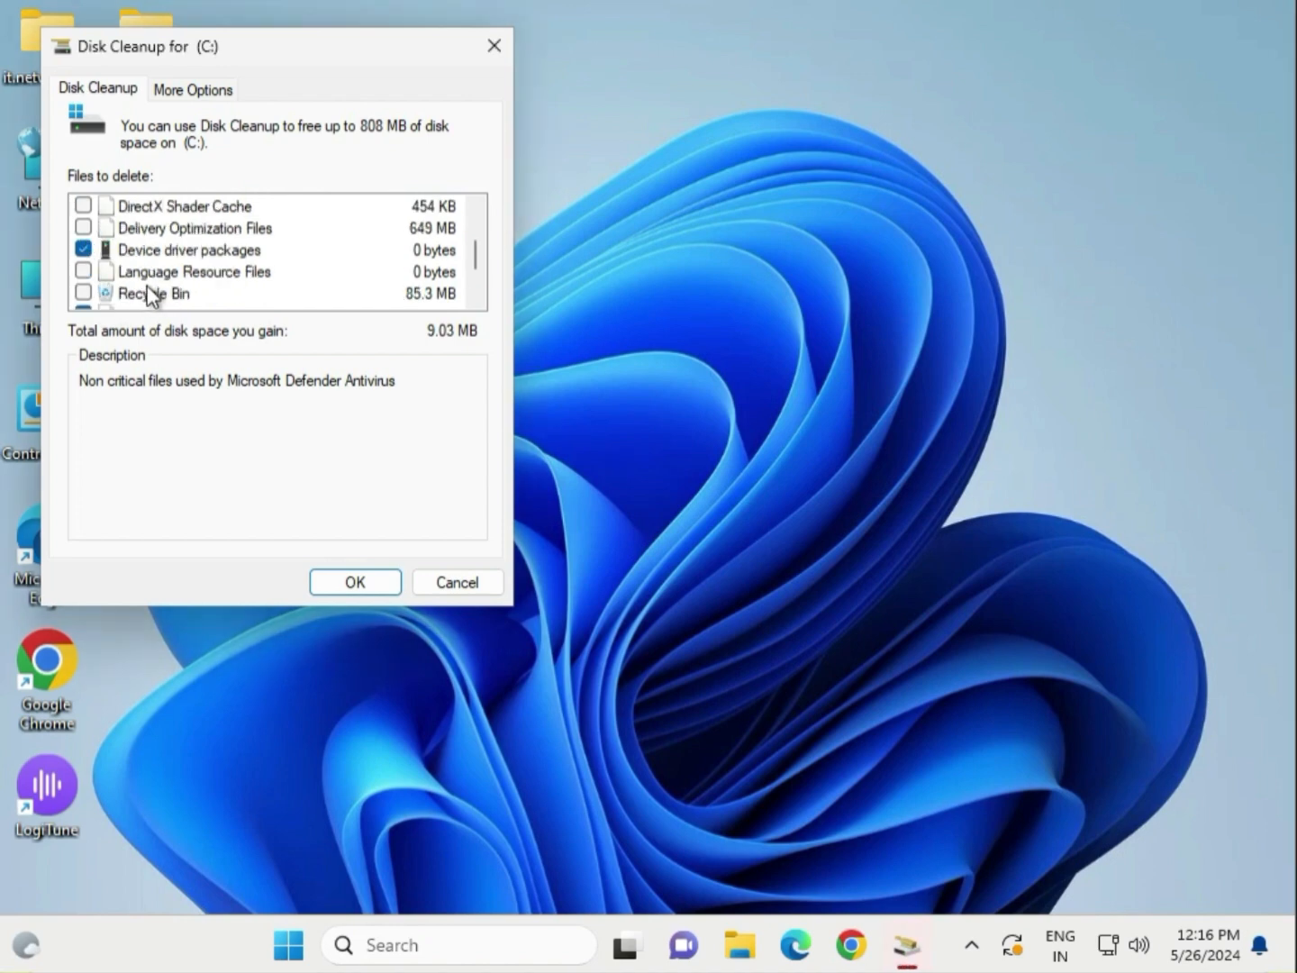
click(83, 227)
scroll(172, 275, up, 1)
scroll(175, 282, up, 1)
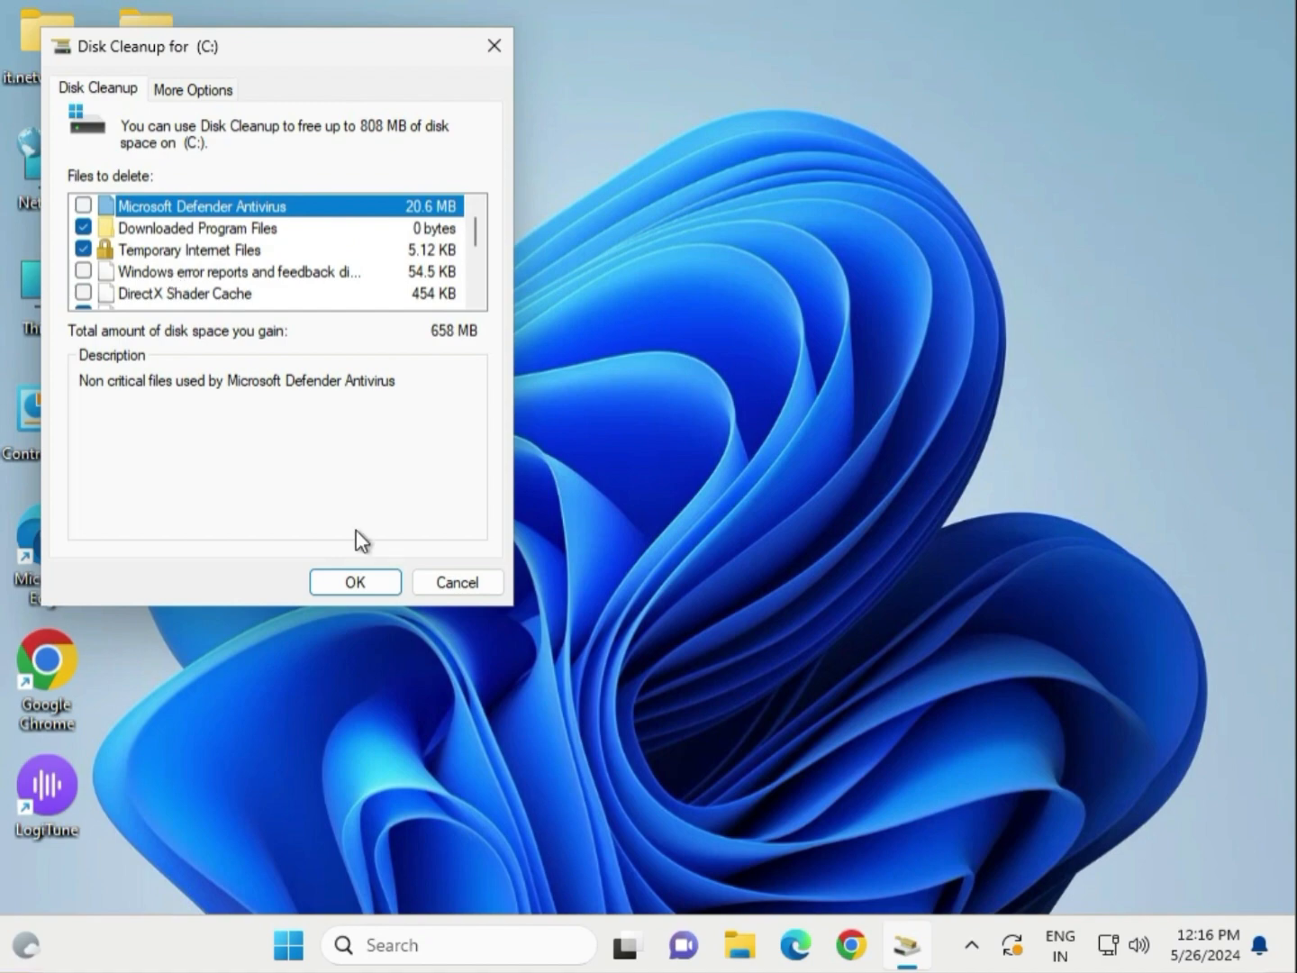
Start the cleanup of drive C: and confirm deleting the marked files.
click(372, 586)
click(666, 480)
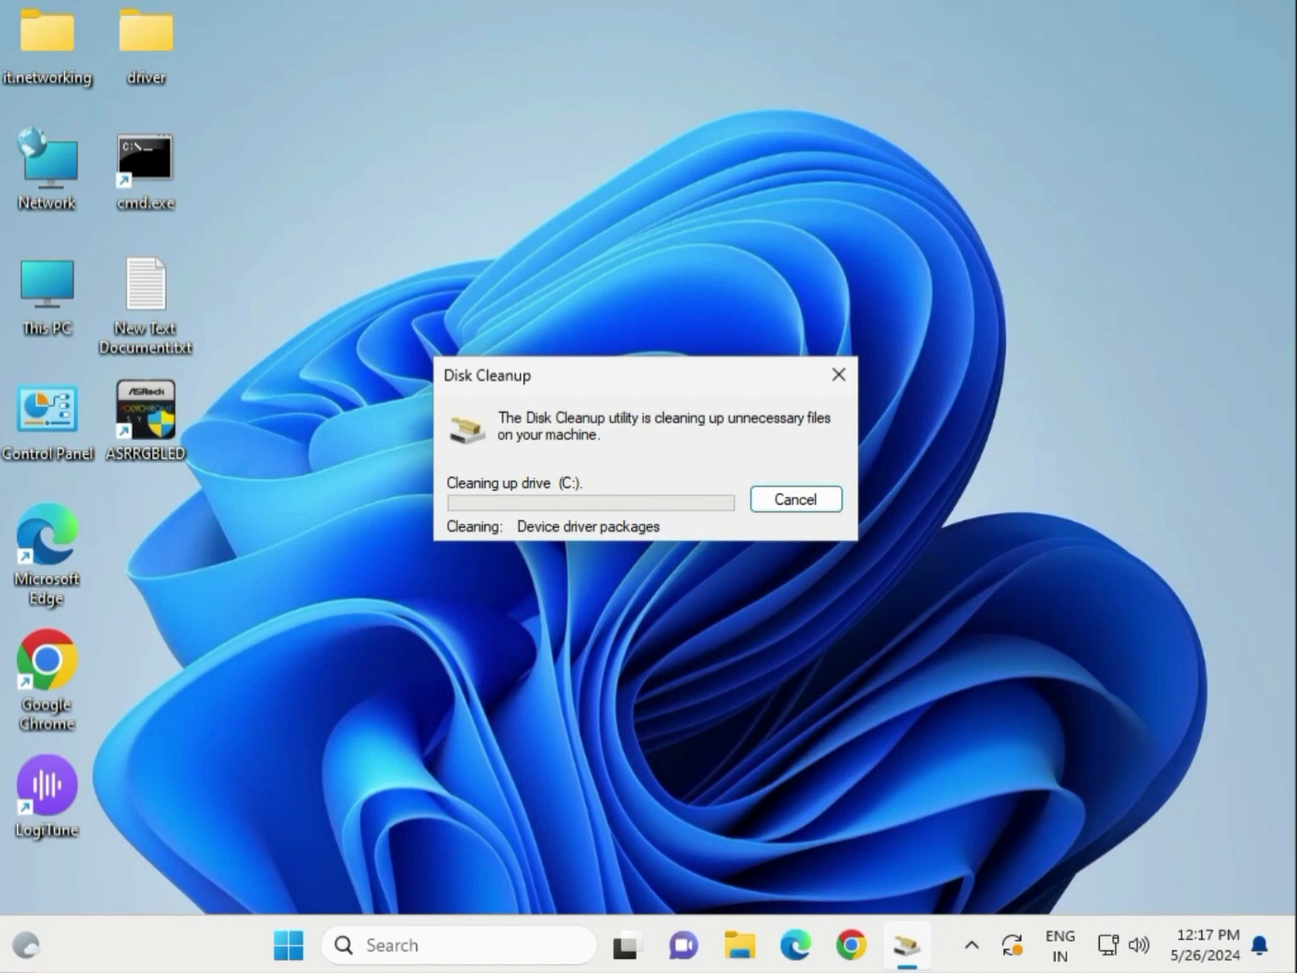
mouse_move(906, 944)
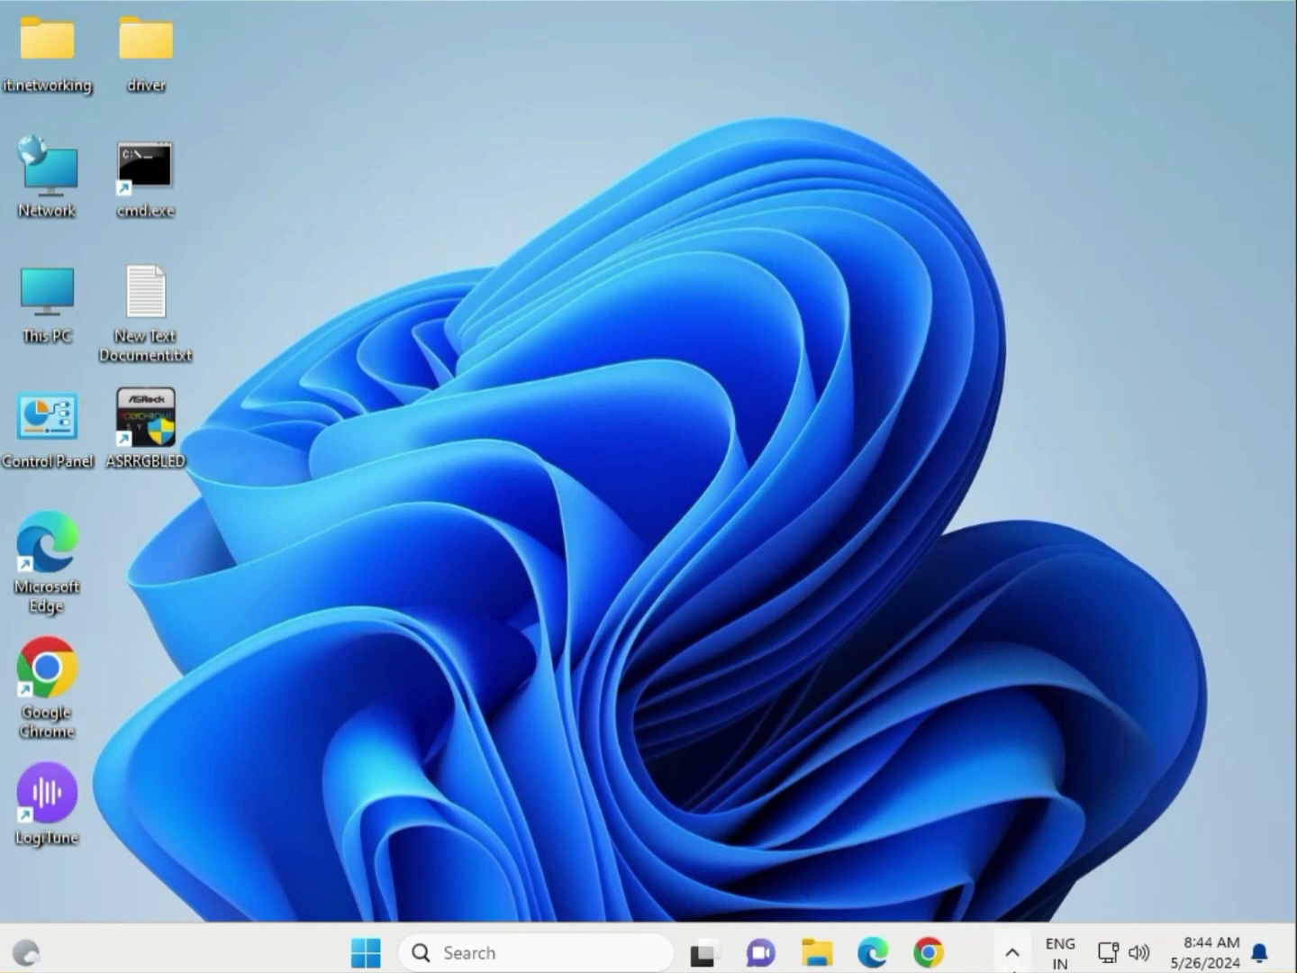
Check the Microsoft Defender scan option offered for Local Disk (C:) in This PC, and close the window.
click(1013, 953)
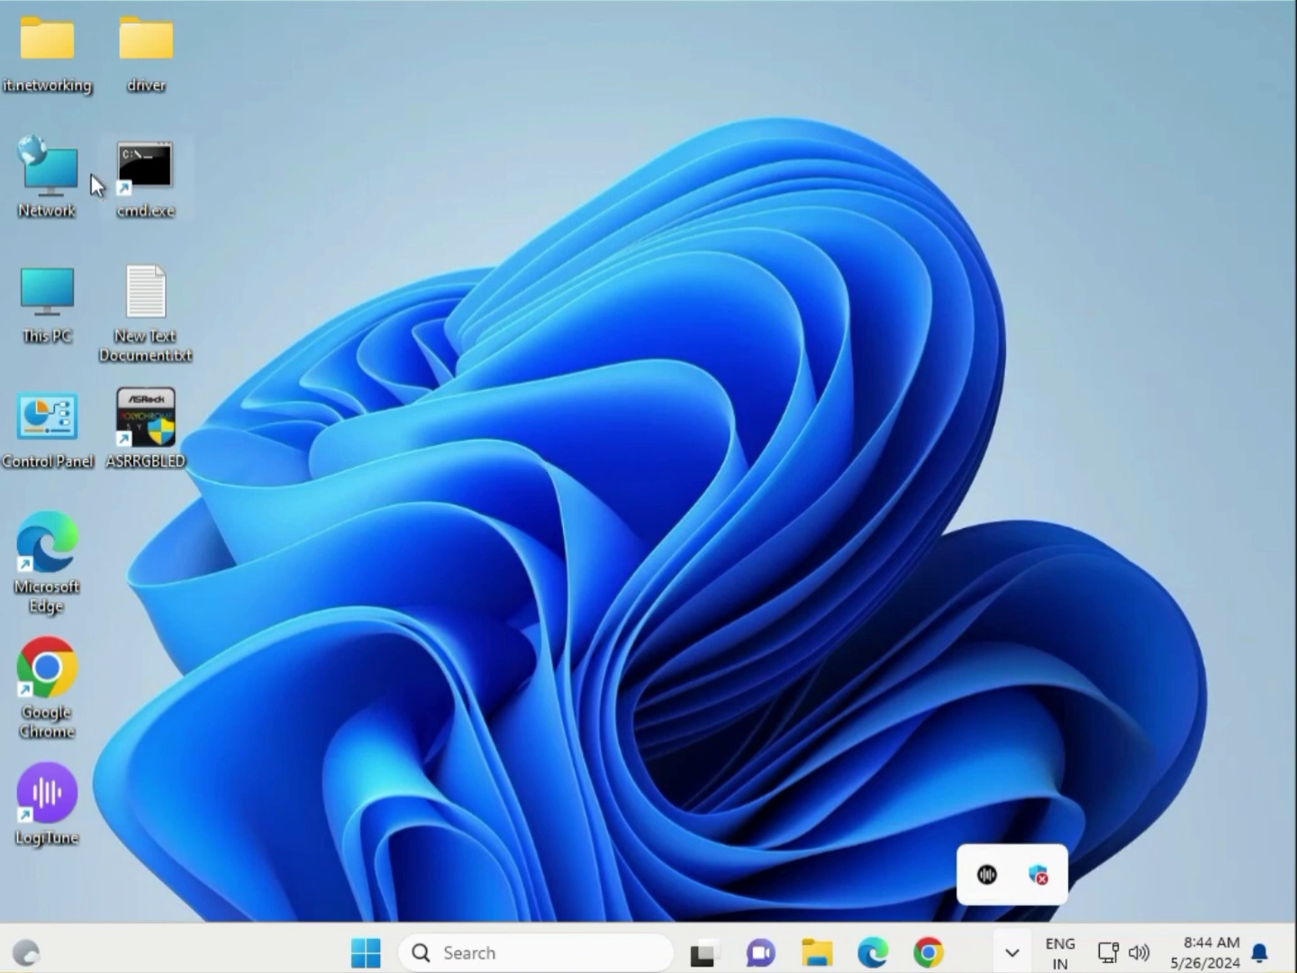
double_click(45, 324)
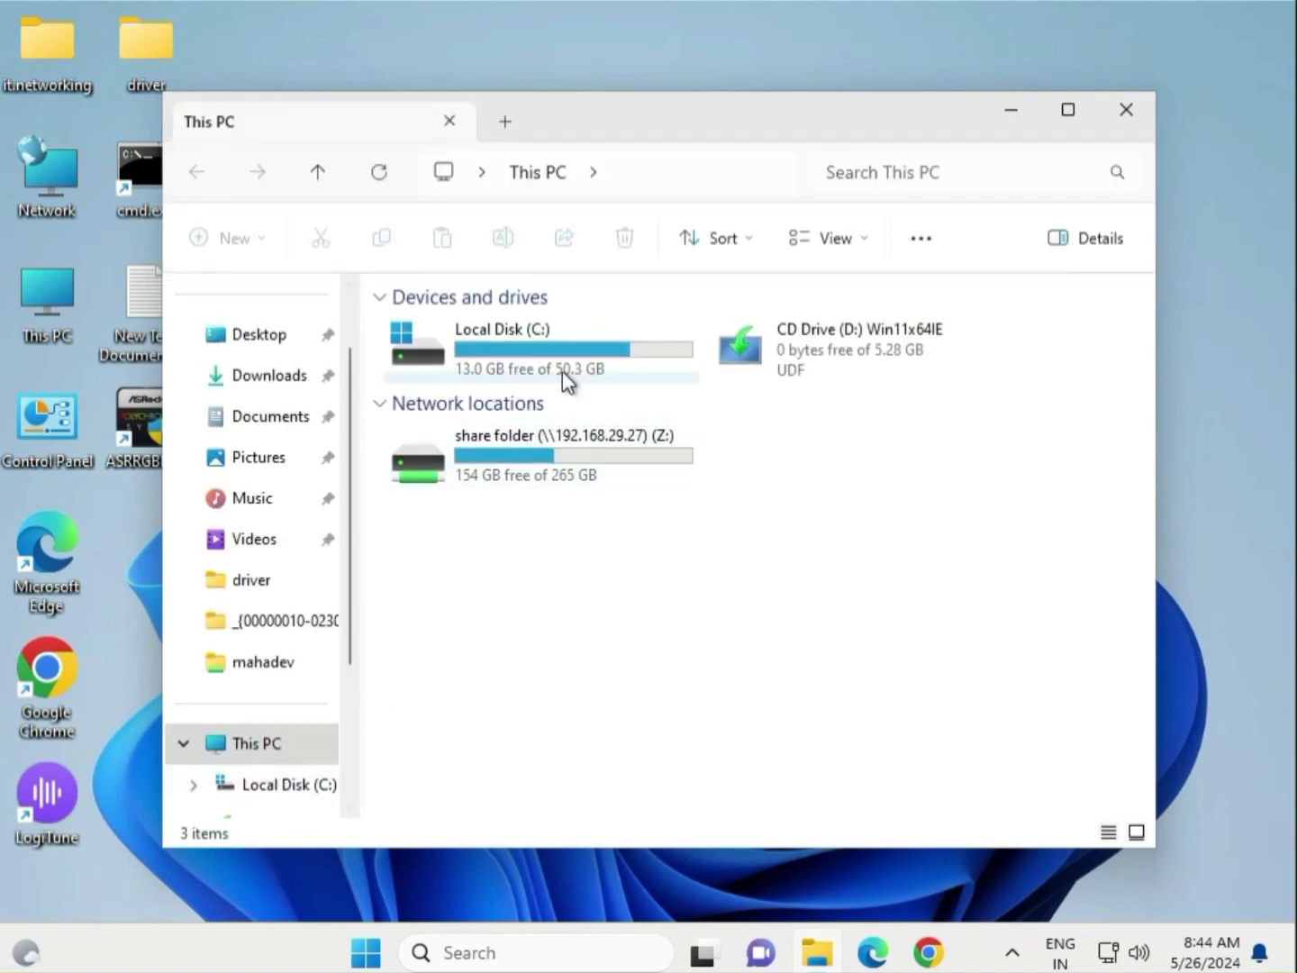
click(565, 355)
right_click(565, 355)
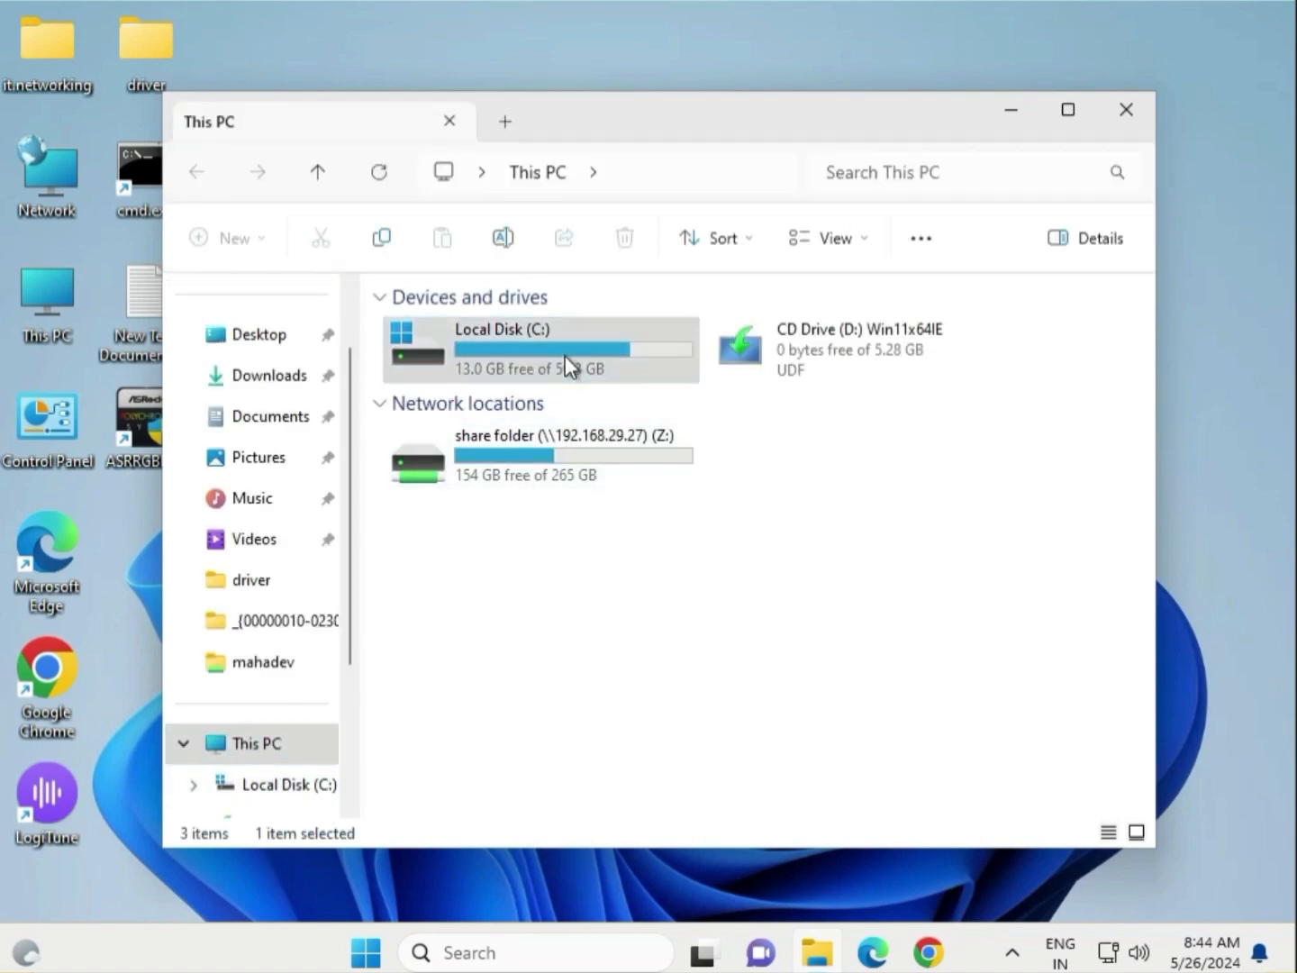
click(667, 789)
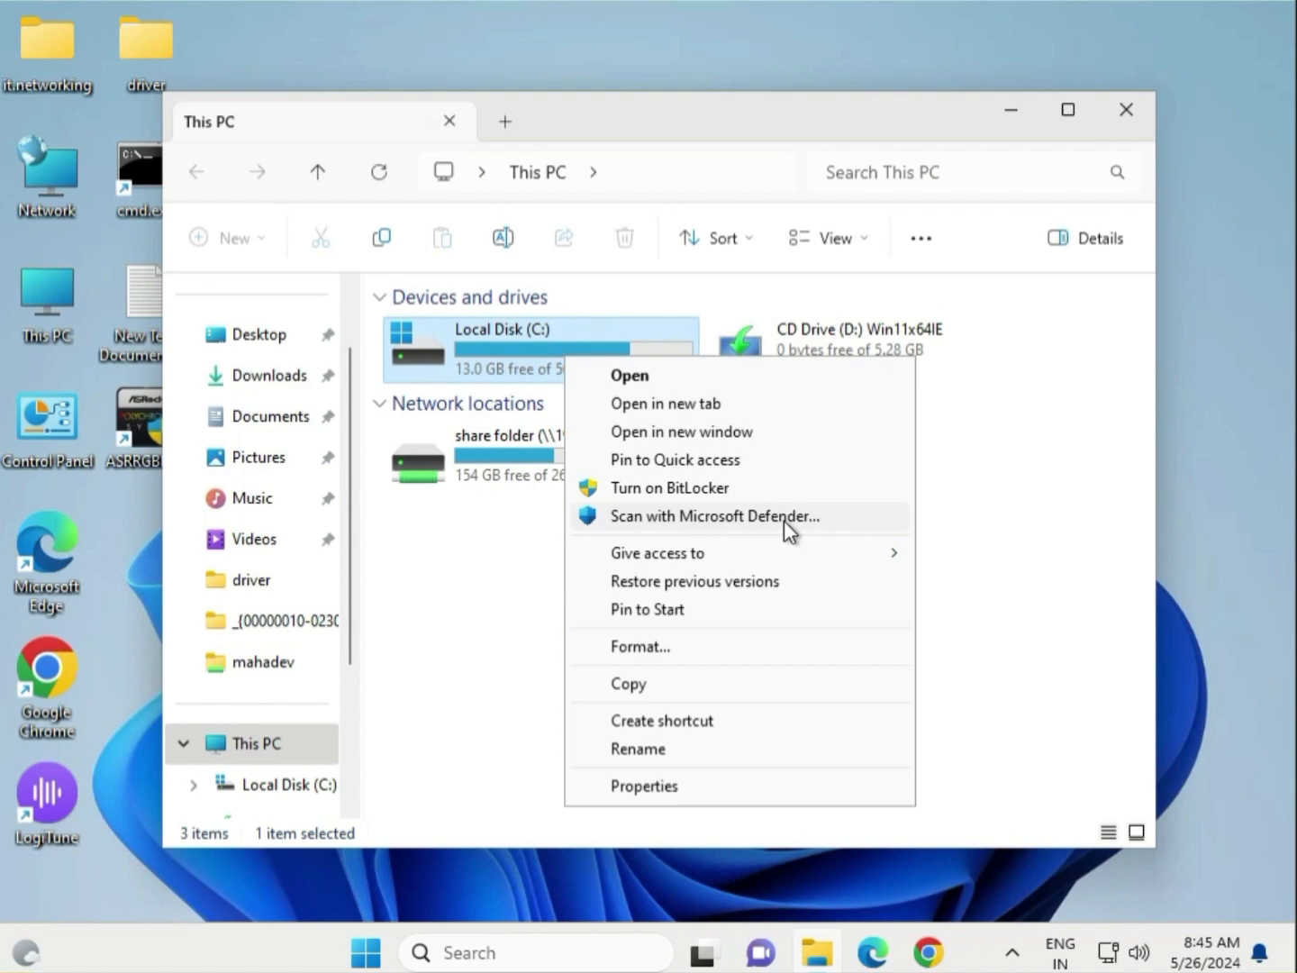
click(992, 518)
click(1121, 112)
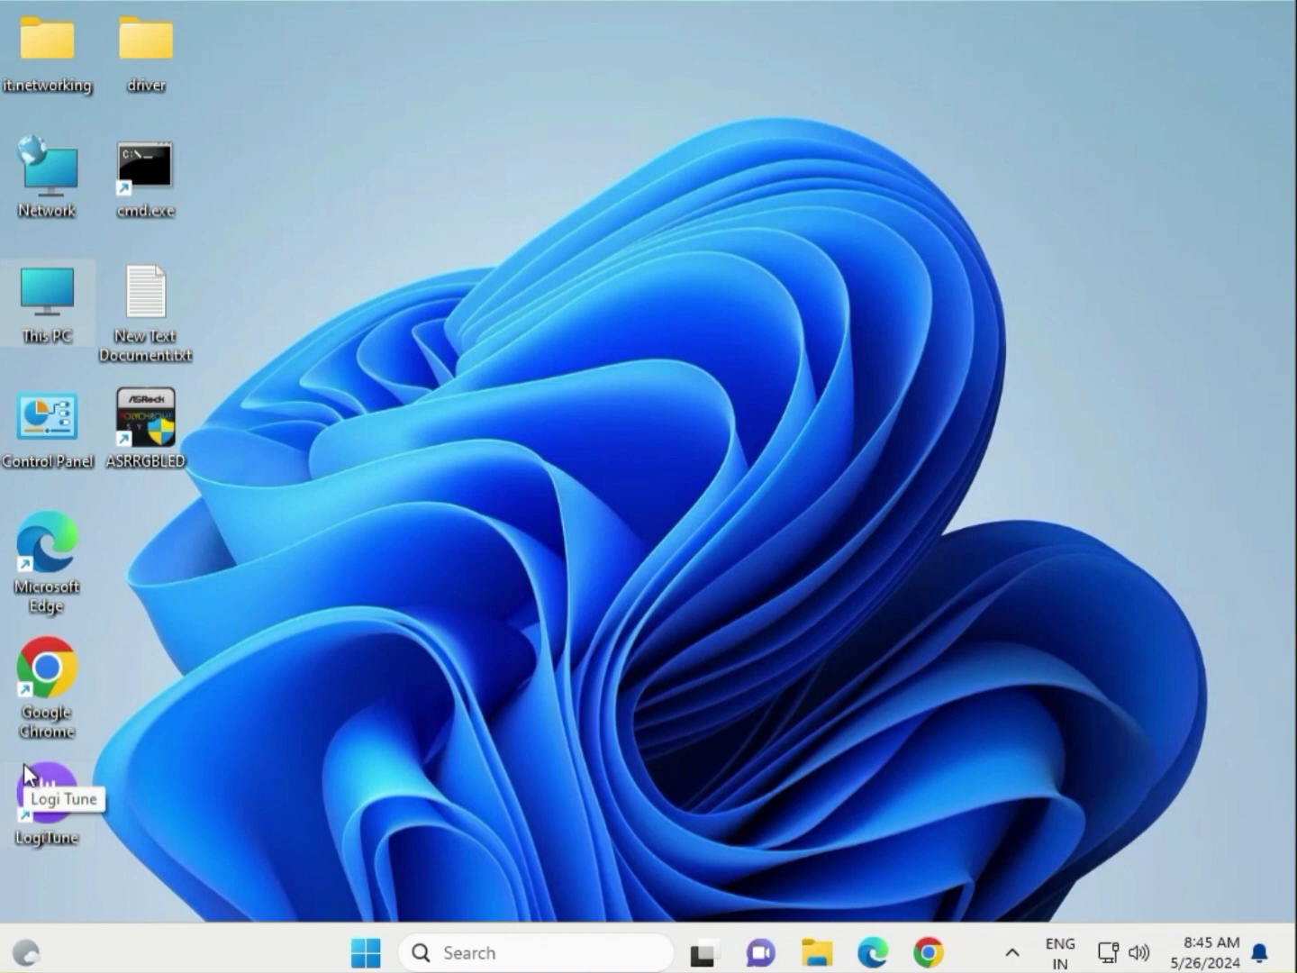
Open Windows Security in a maximized window and go to the scan options of Virus & threat protection.
click(366, 953)
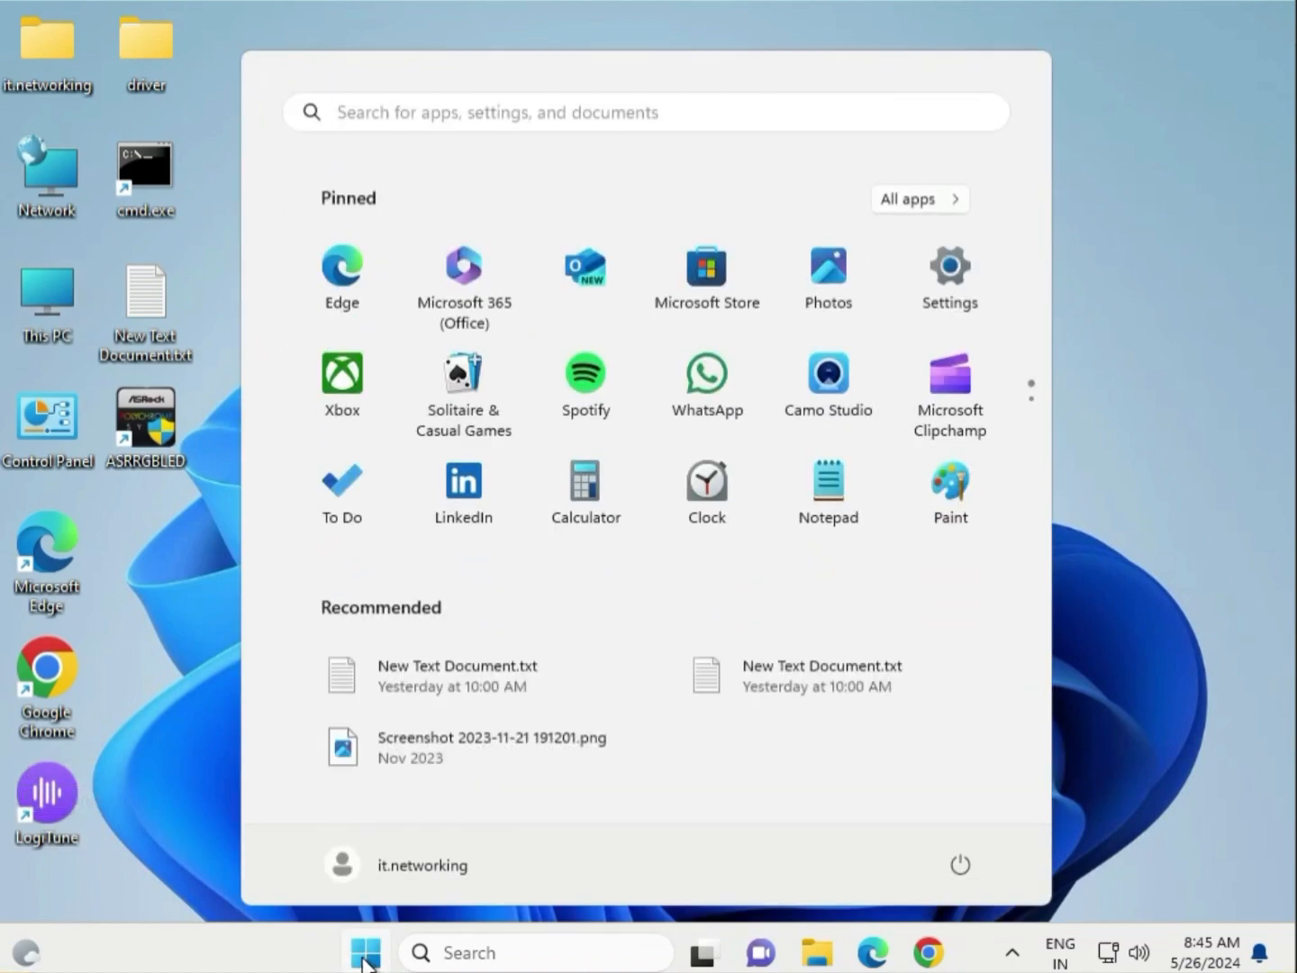
text(wi)
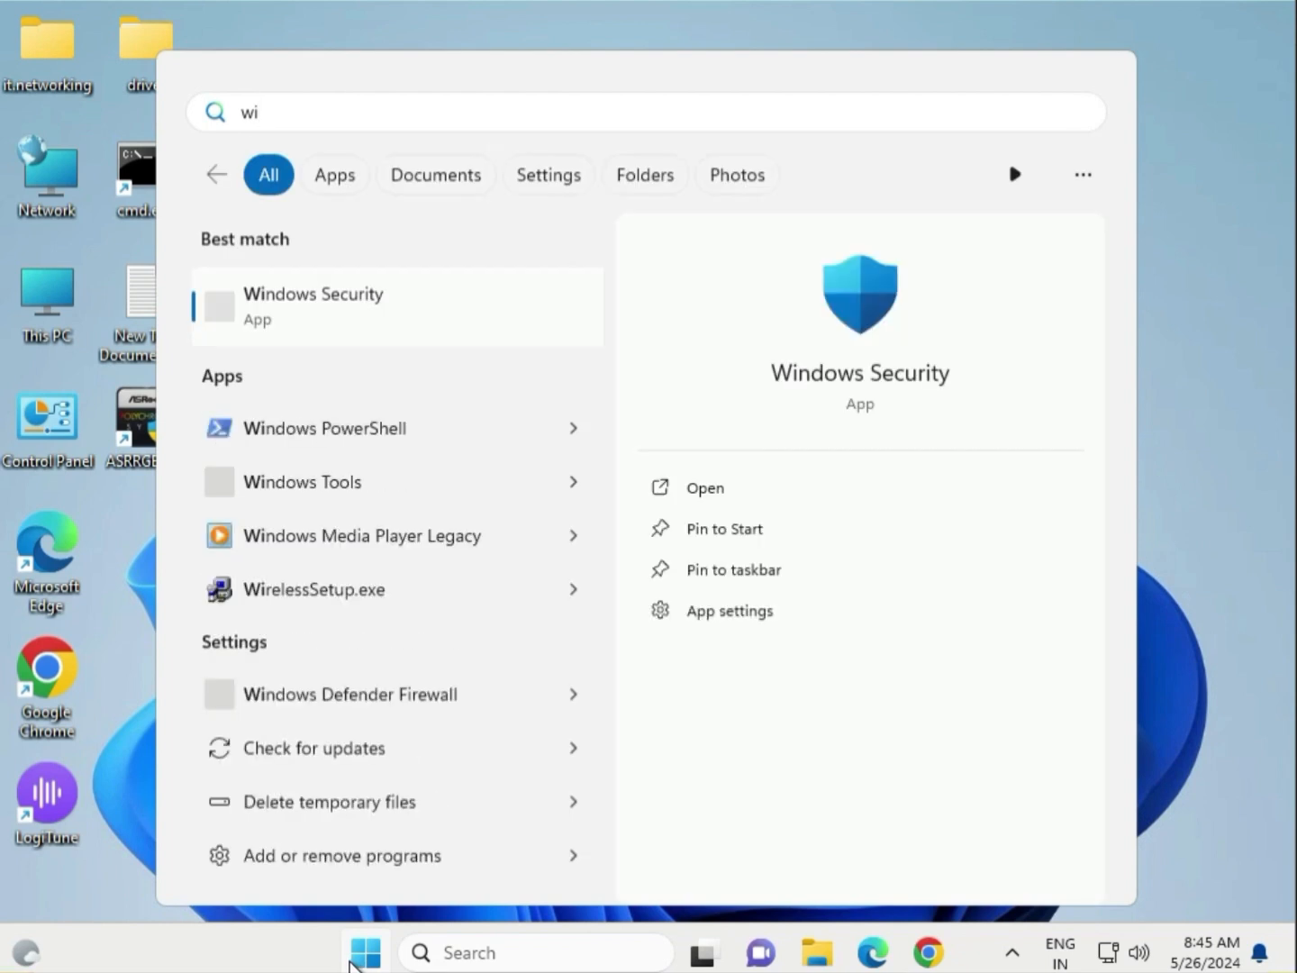
click(370, 326)
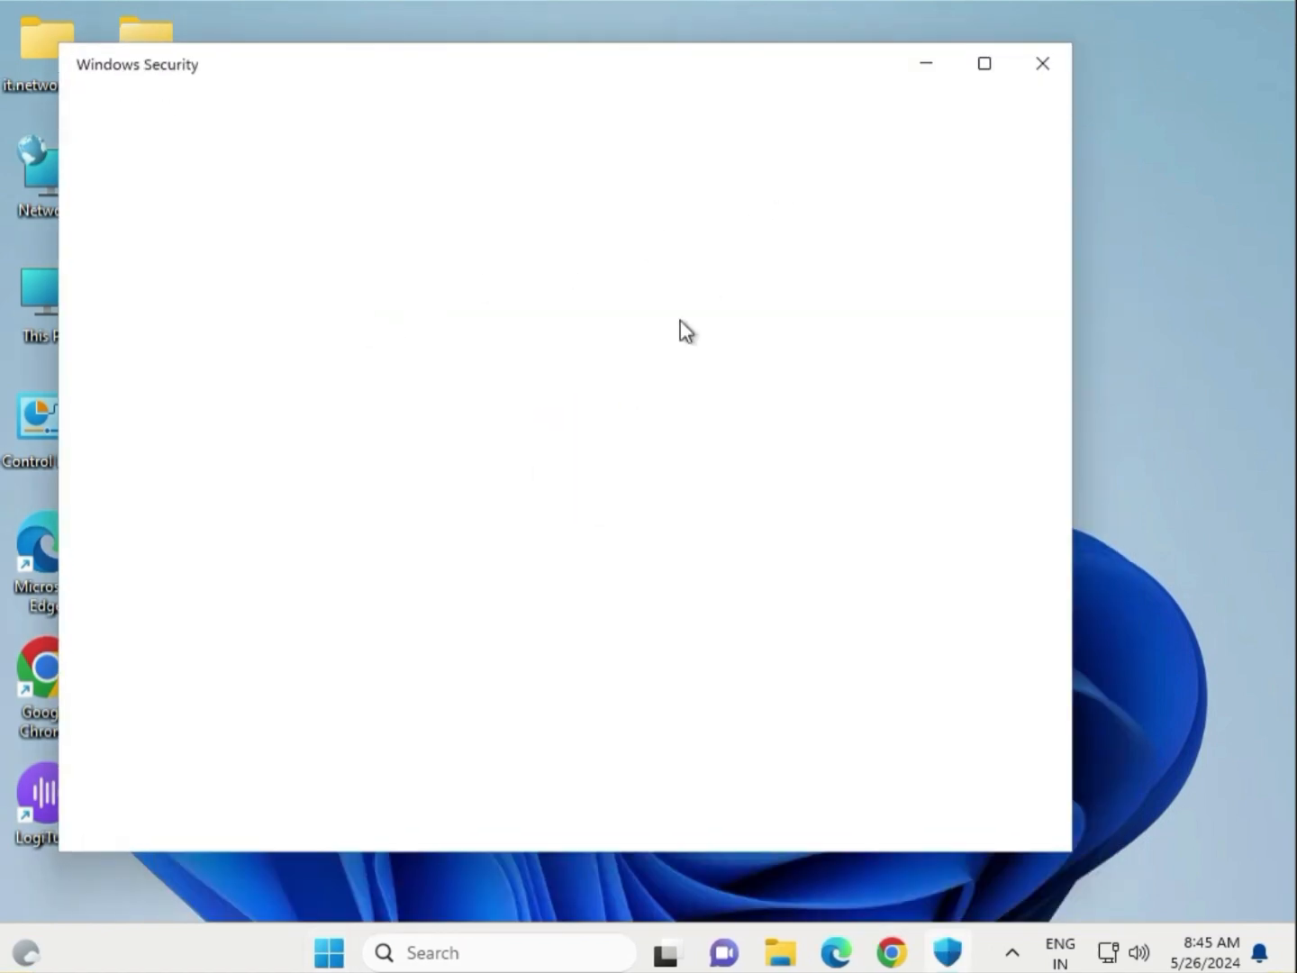
click(982, 76)
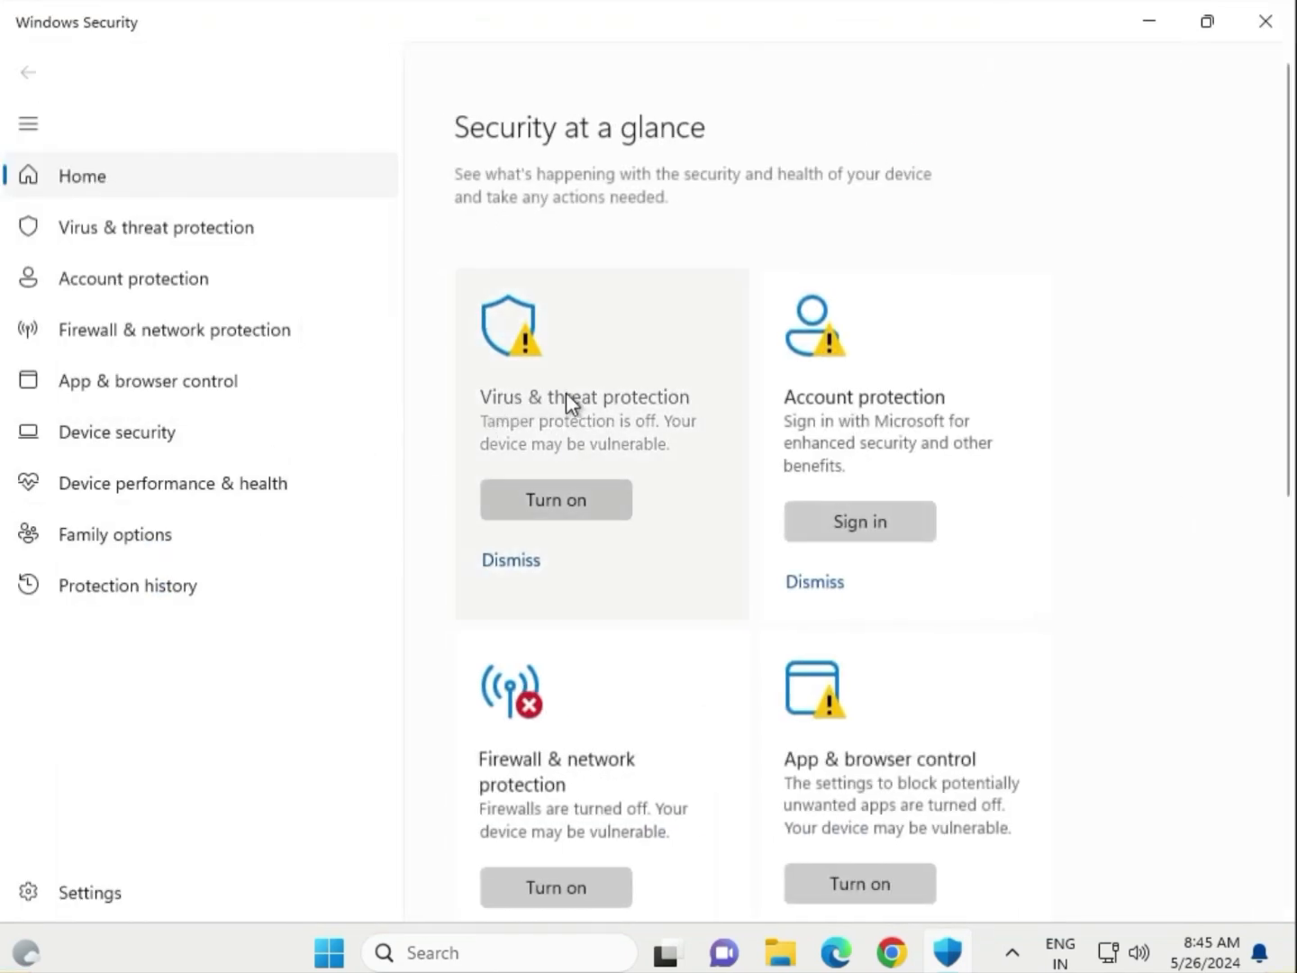
click(560, 417)
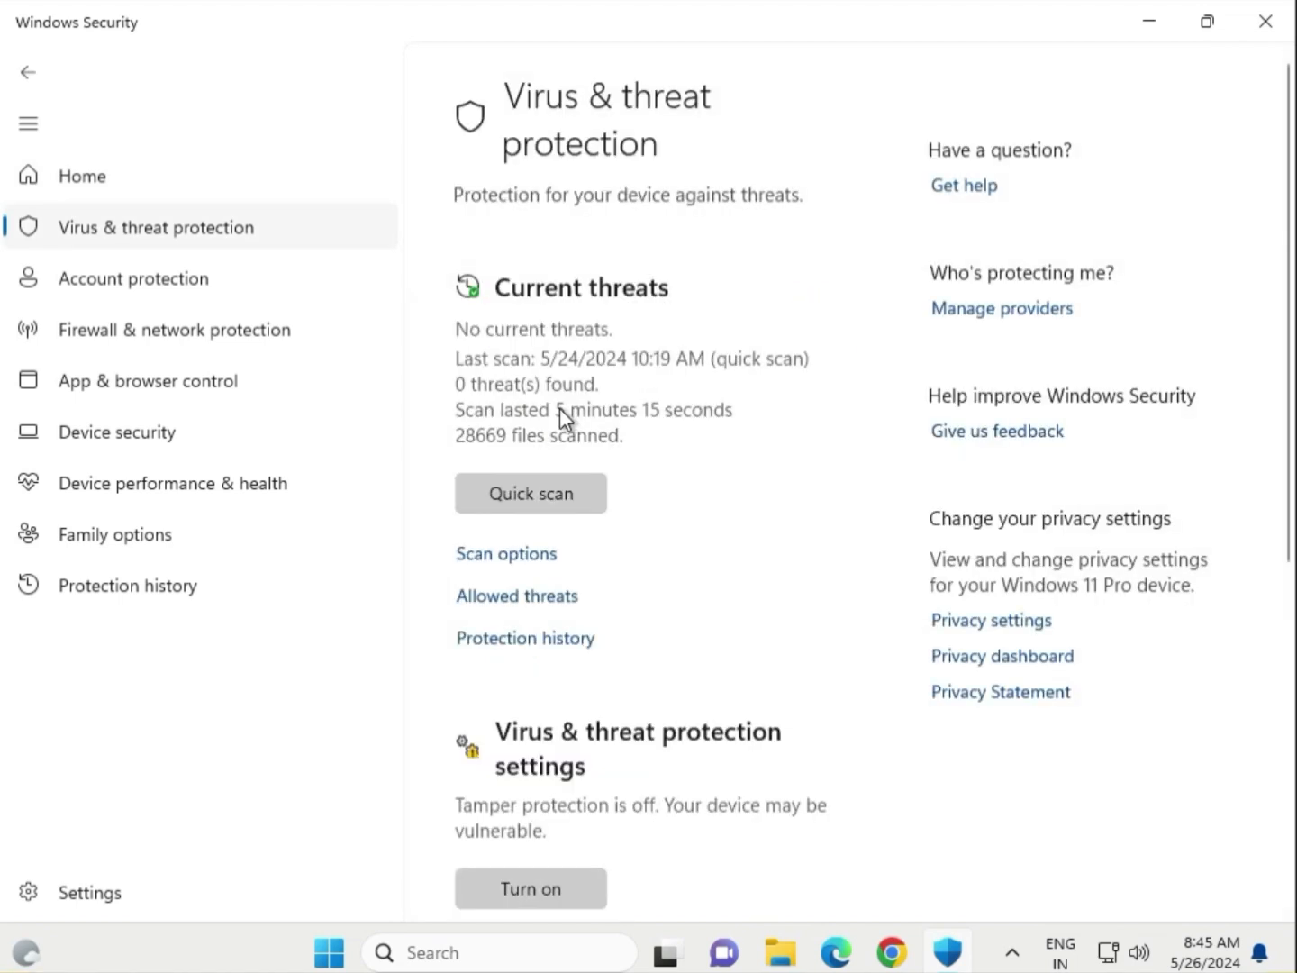
click(524, 570)
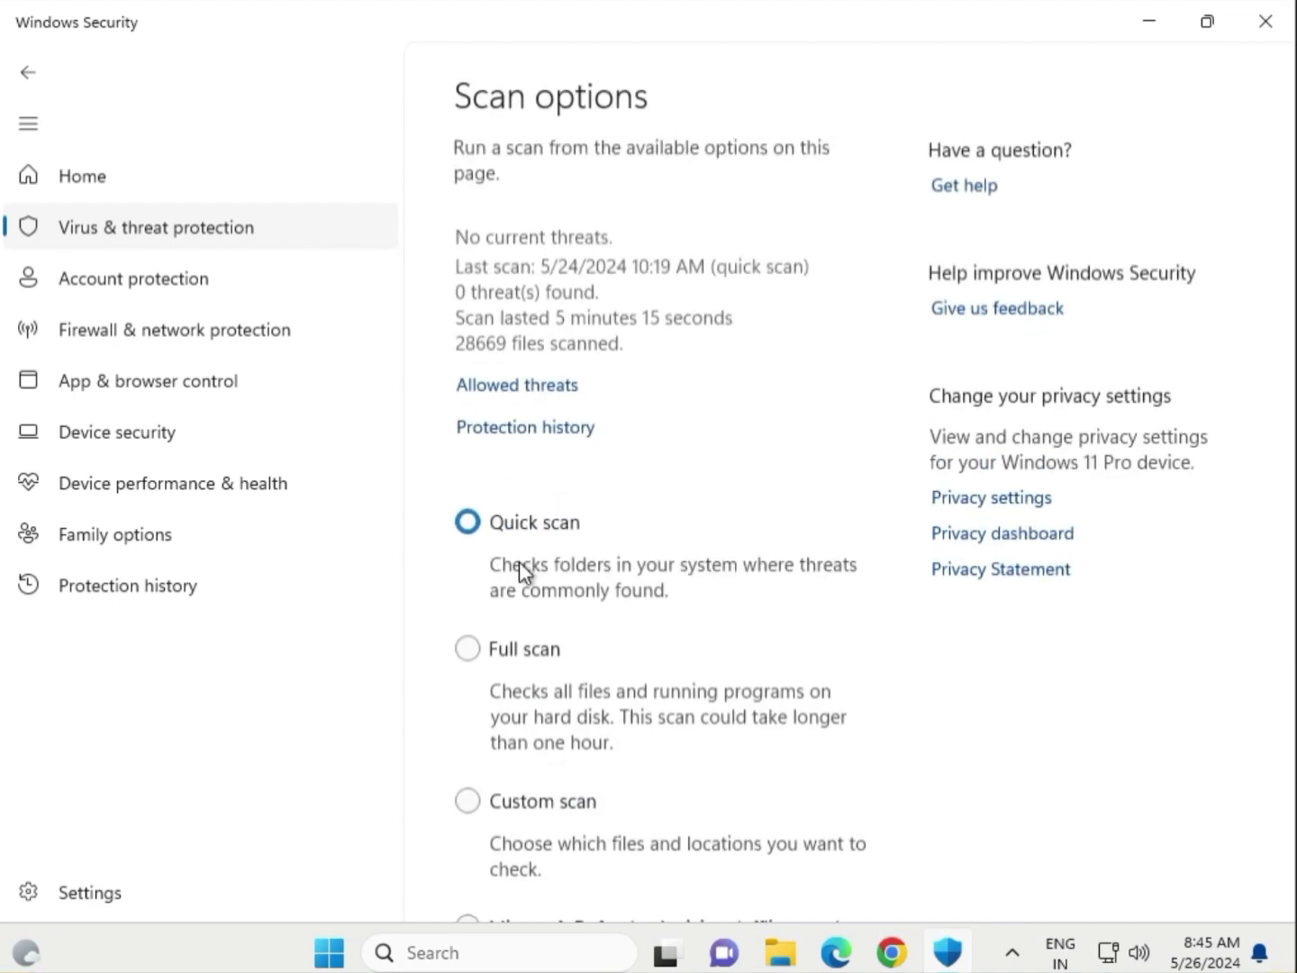
Start a Microsoft Defender Antivirus (offline scan), approve the restart and the requested device changes, and dismiss the sign-out notice.
scroll(650, 531, down, 3)
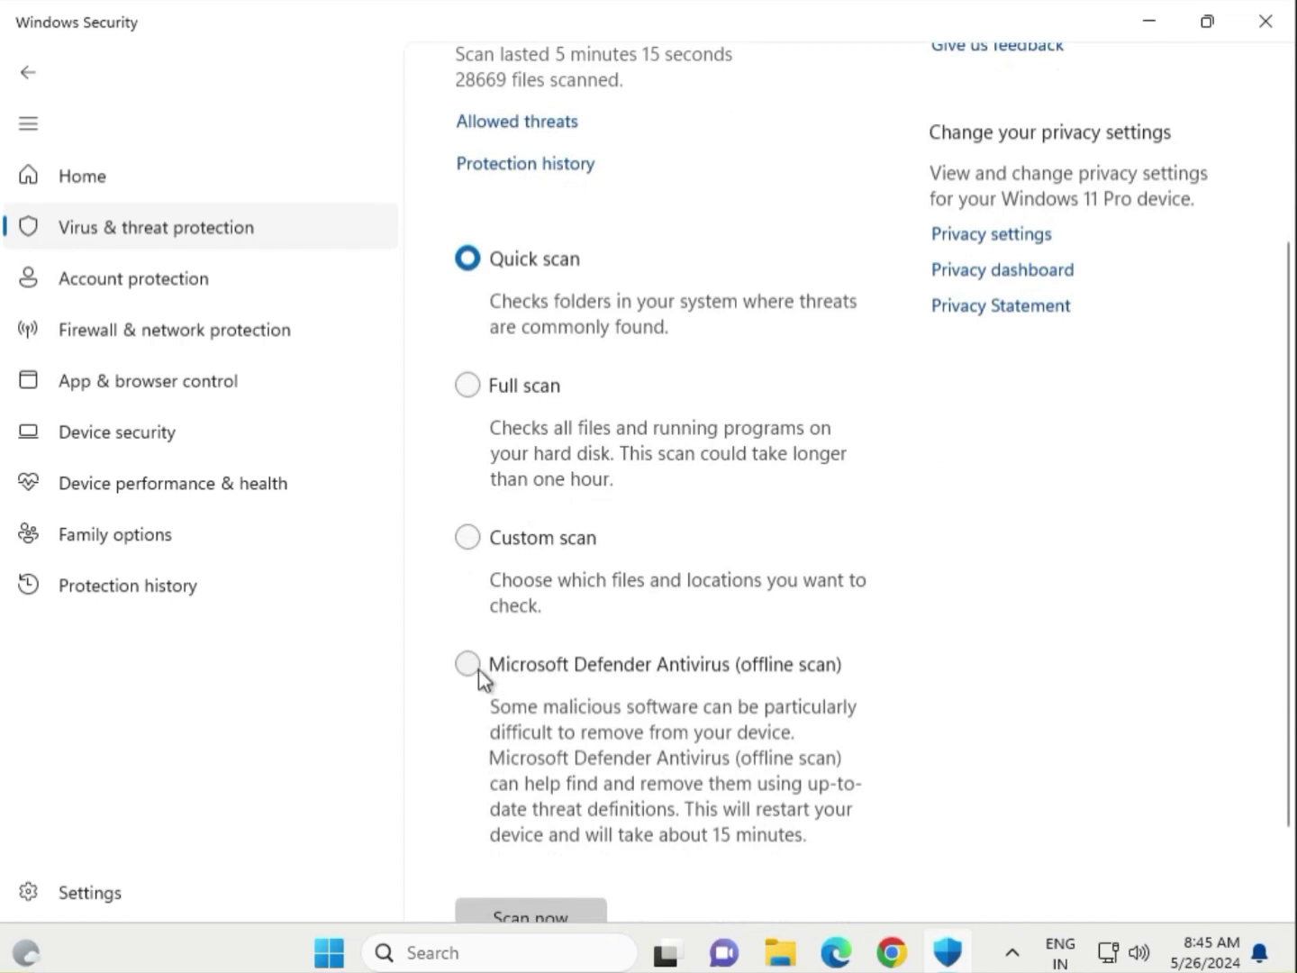
click(477, 671)
scroll(653, 732, down, 2)
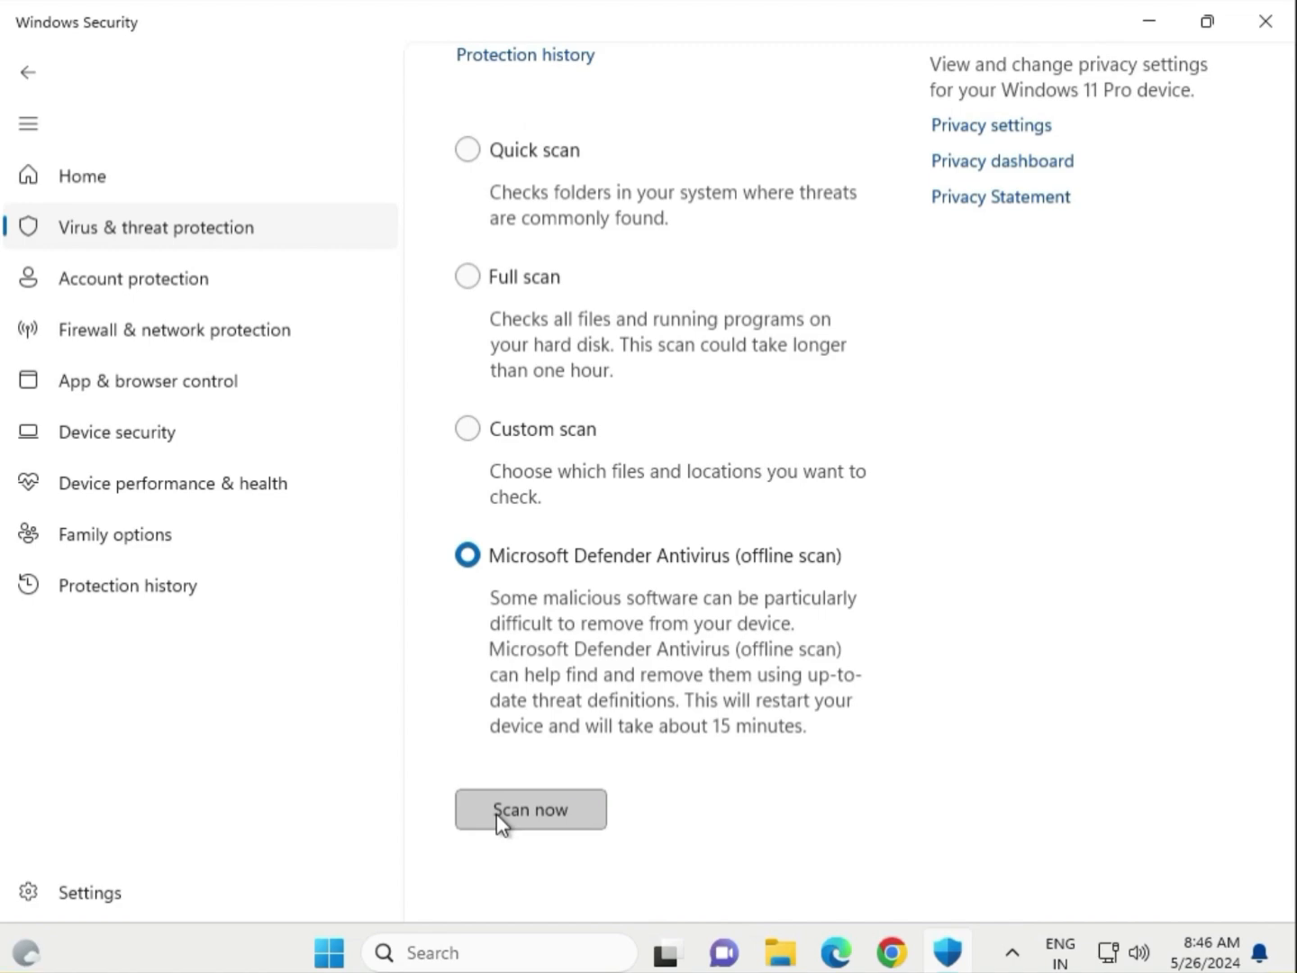
click(499, 811)
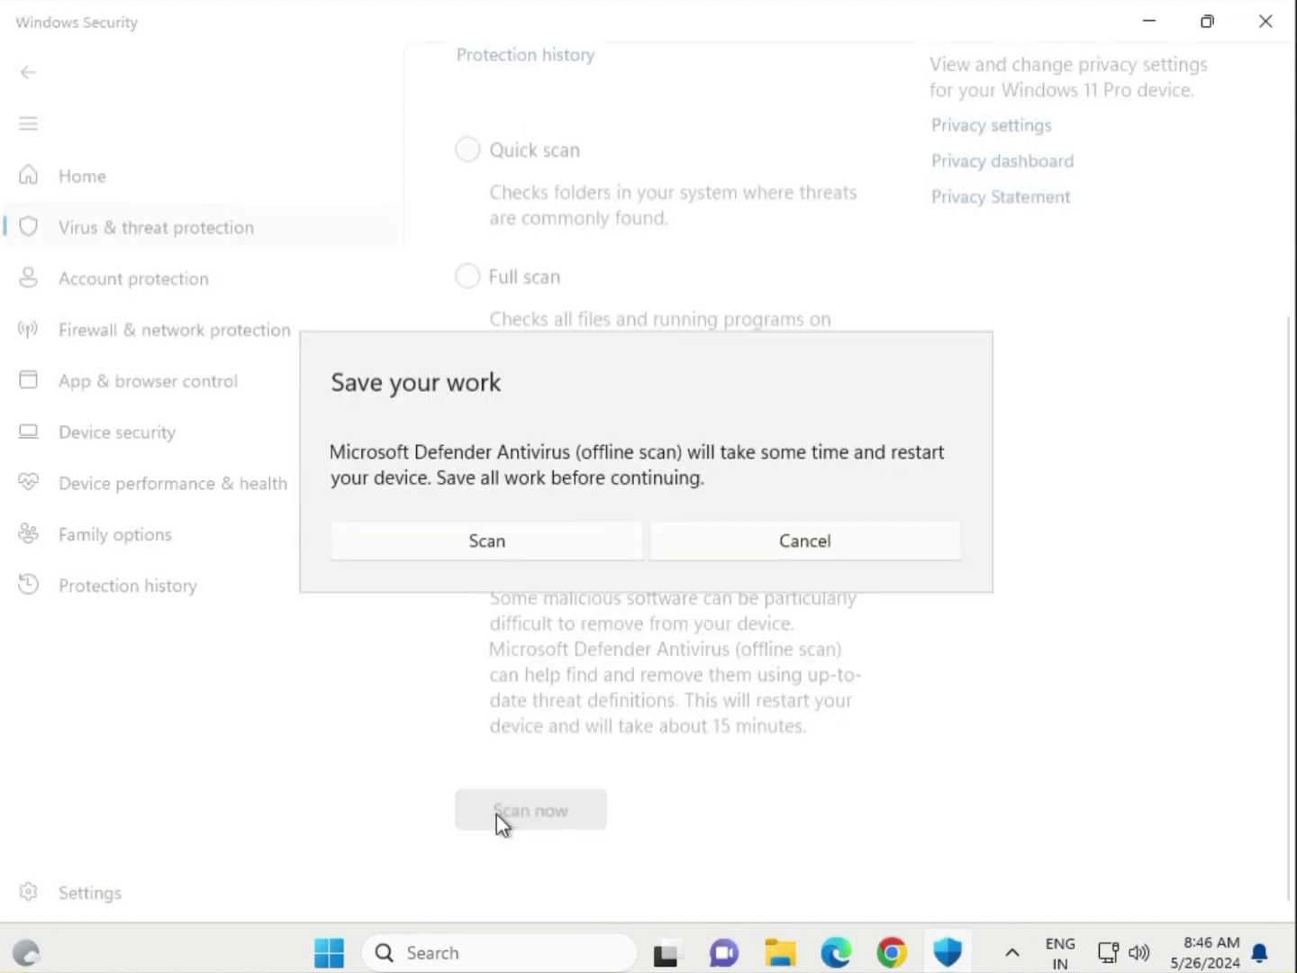
click(547, 547)
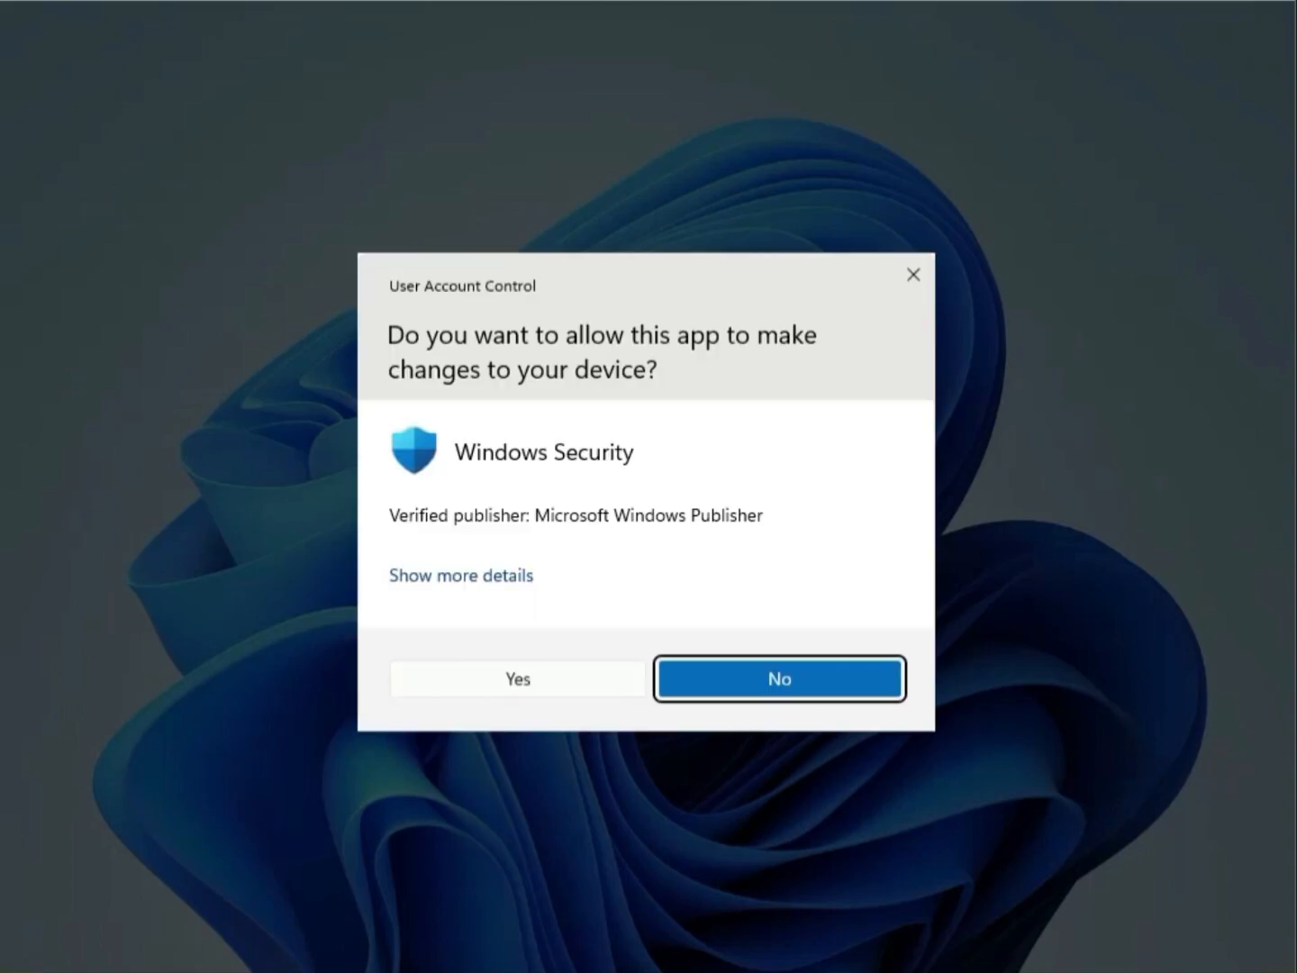
click(518, 676)
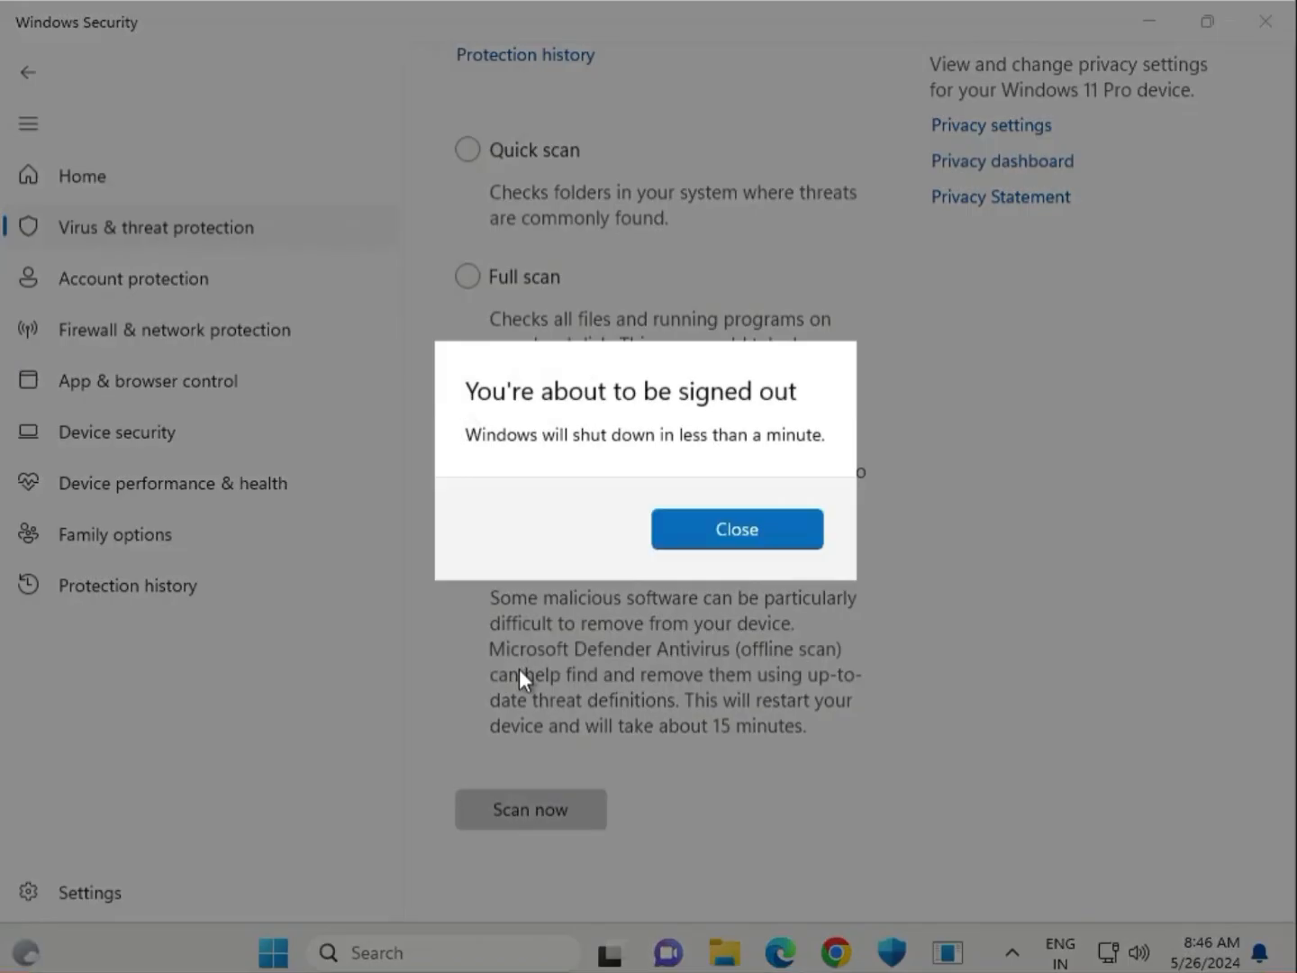
click(696, 542)
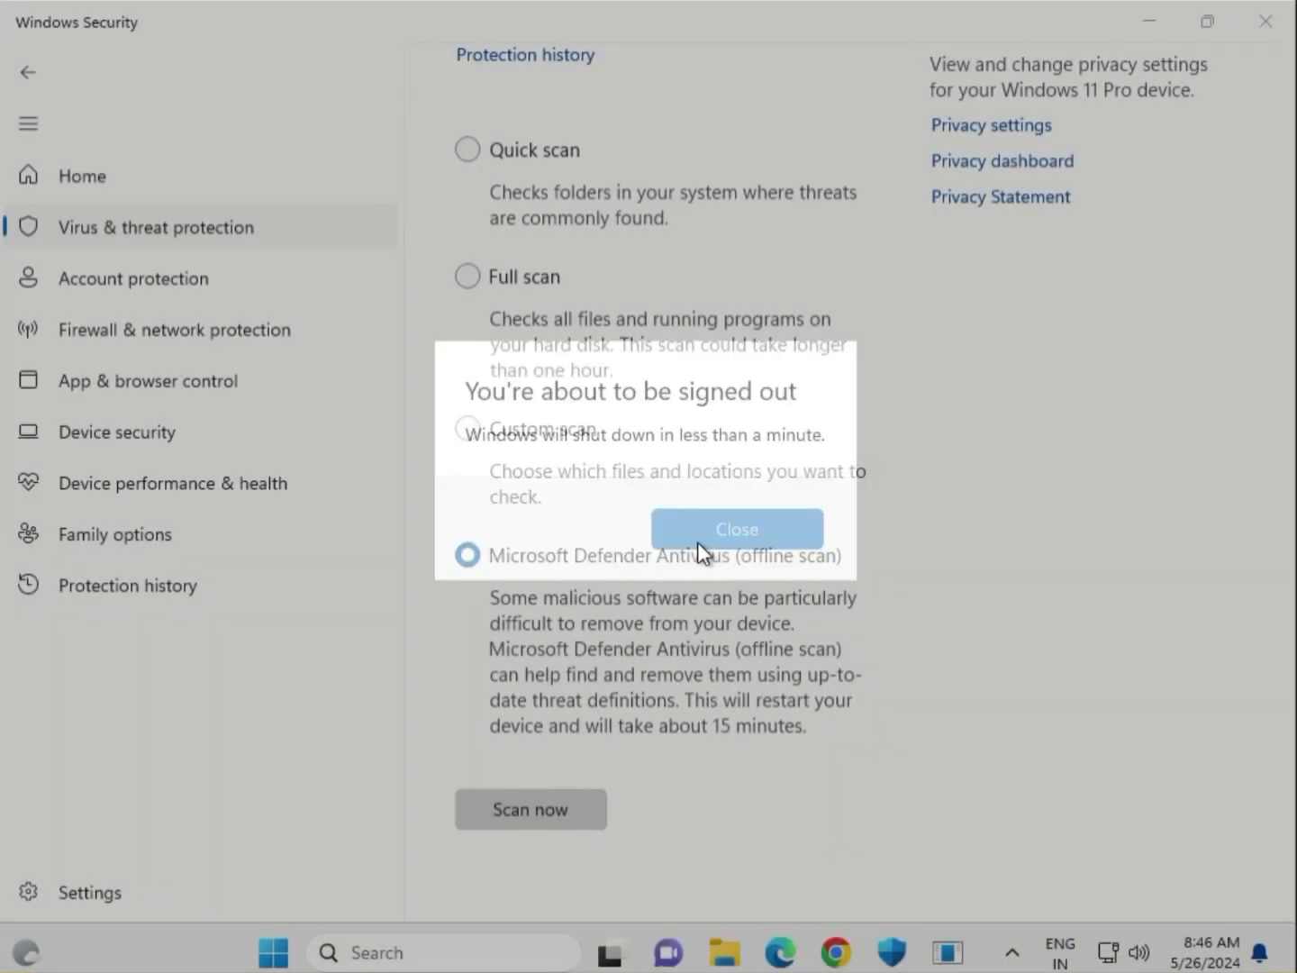